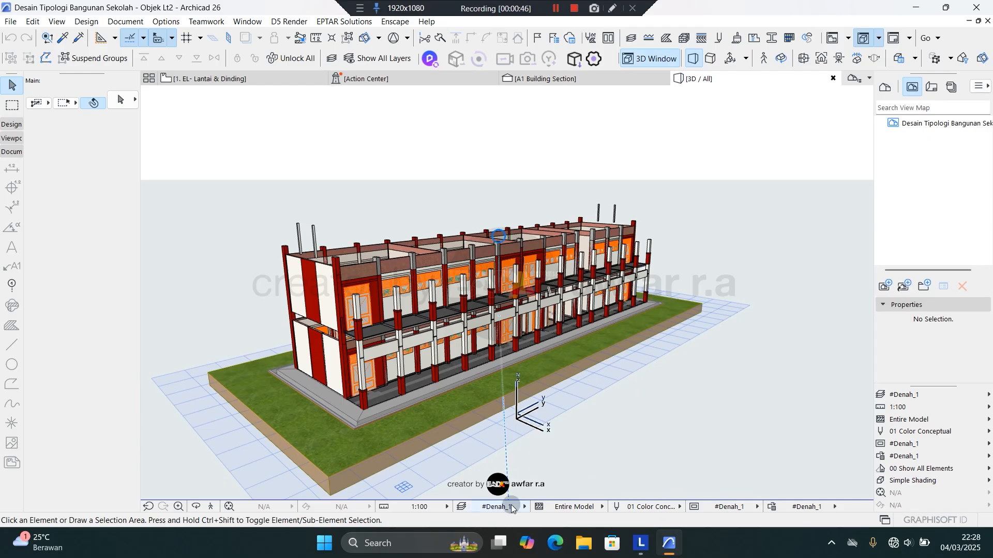
# Step: Apply the #3D_Struktur layer combination to the 3D view of the school building
pyautogui.click(504, 507)
pyautogui.click(536, 456)
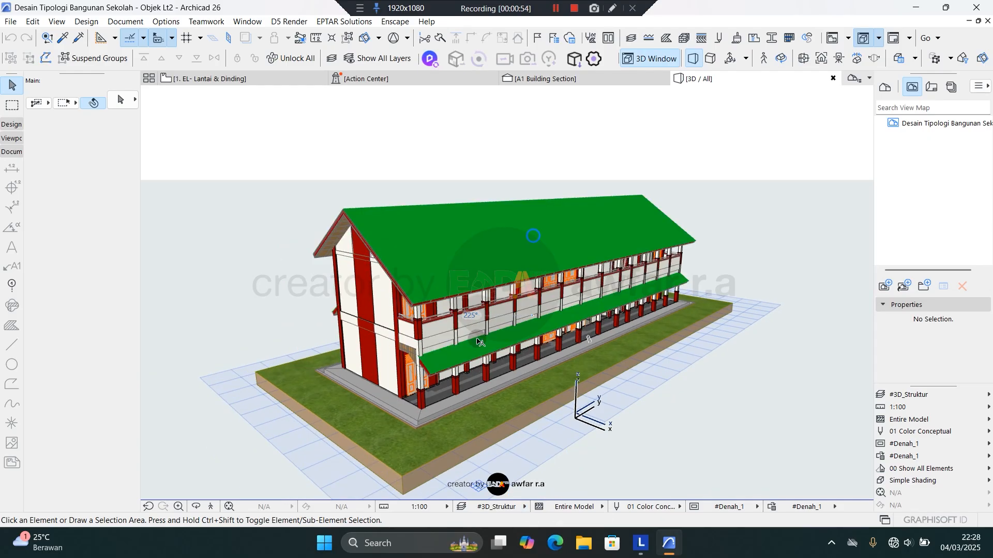
pyautogui.moveTo(476, 339)
pyautogui.keyDown('shift'); pyautogui.mouseDown(button='middle')
pyautogui.moveTo(461, 317)
pyautogui.moveTo(481, 345)
pyautogui.mouseUp(button='middle'); pyautogui.keyUp('shift')
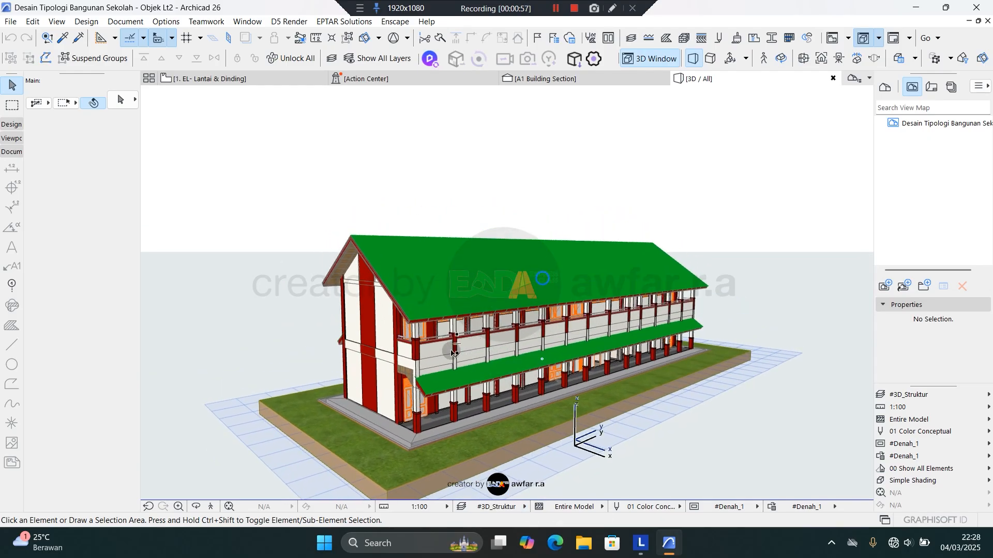
pyautogui.moveTo(433, 367); pyautogui.dragTo(442, 348, button='middle')
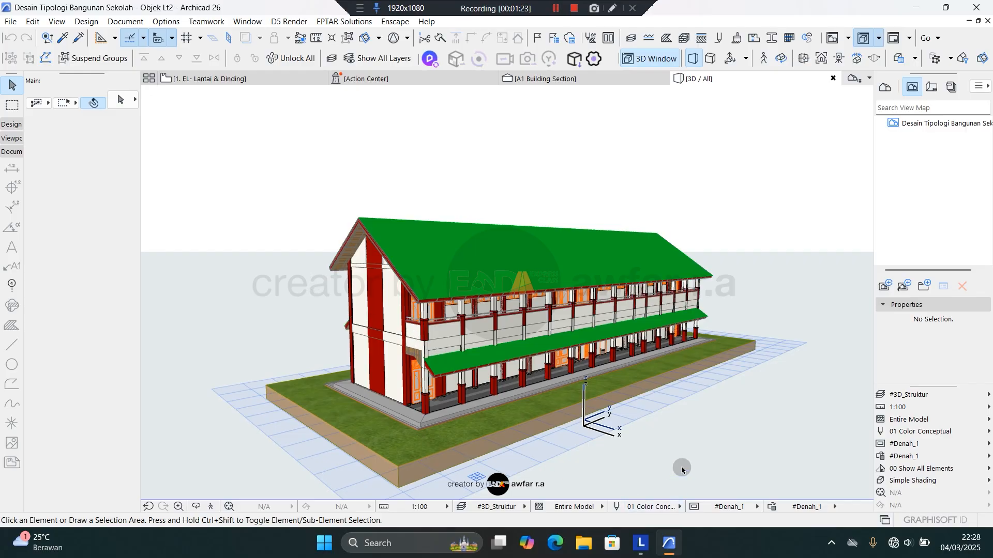
# Step: Examine the override rules and their order in the #Denah_1 graphic override combination
pyautogui.click(772, 508)
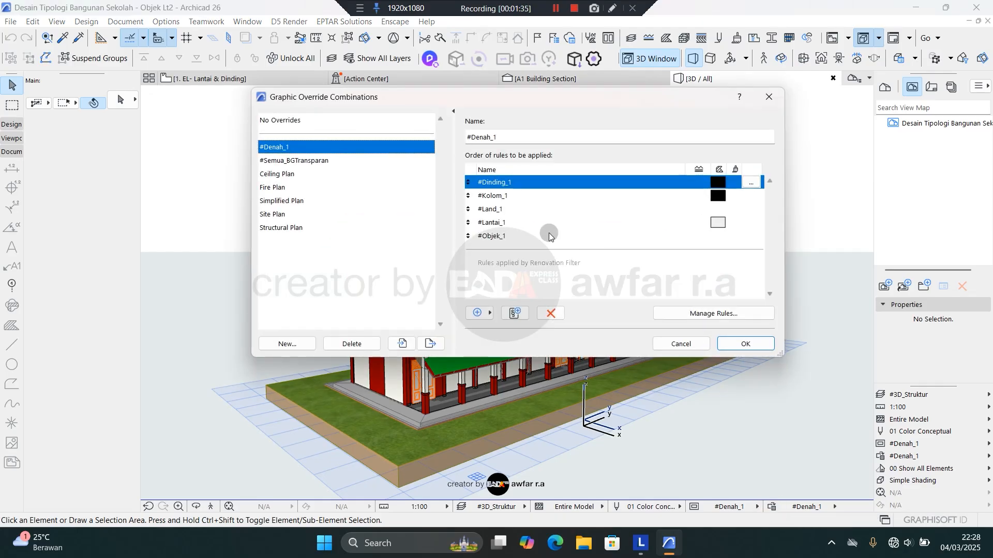
pyautogui.click(293, 161)
pyautogui.click(291, 149)
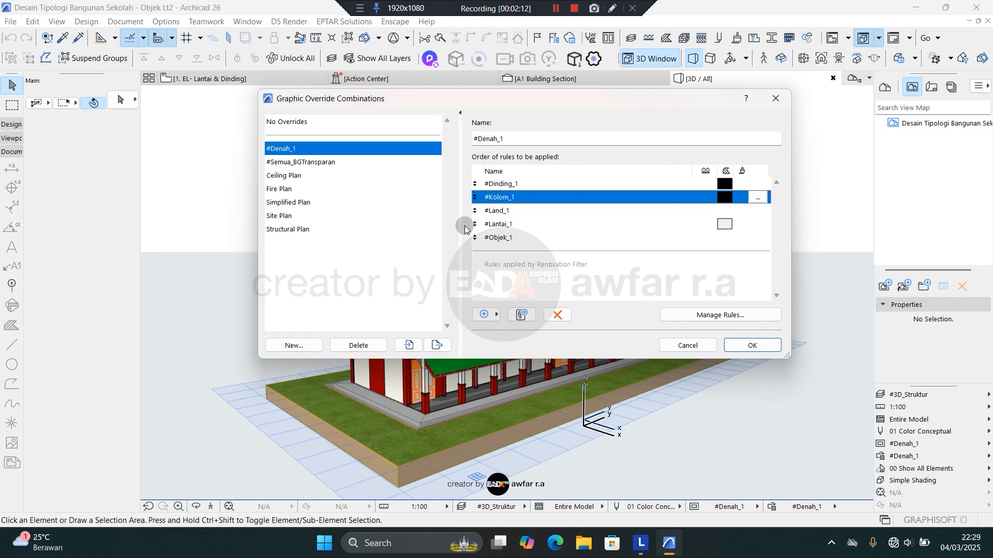
pyautogui.click(509, 184)
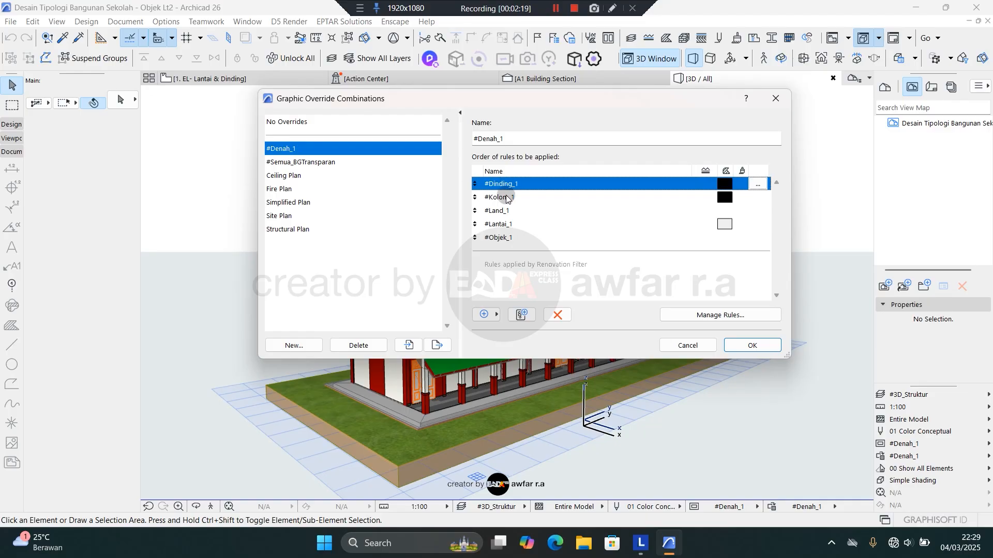
pyautogui.click(507, 197)
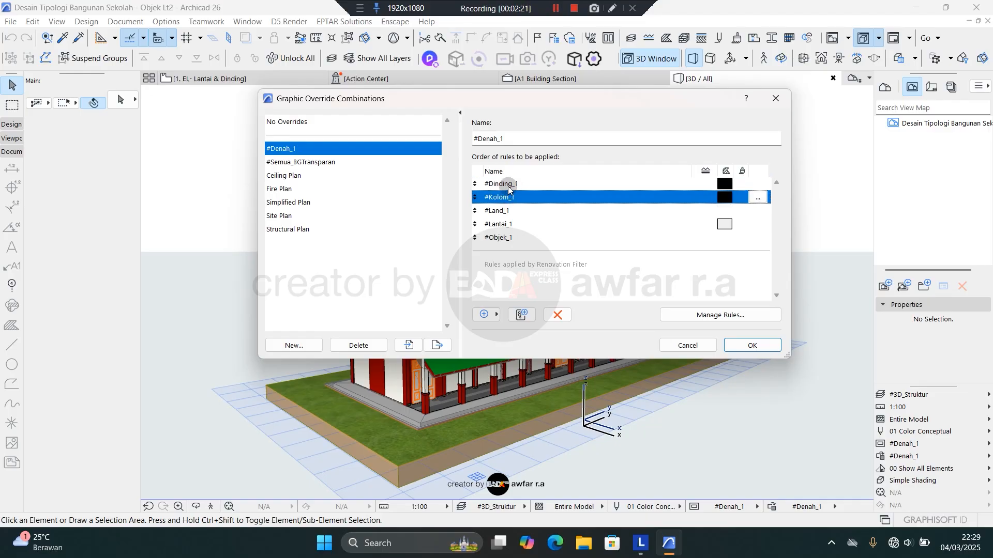
pyautogui.click(509, 185)
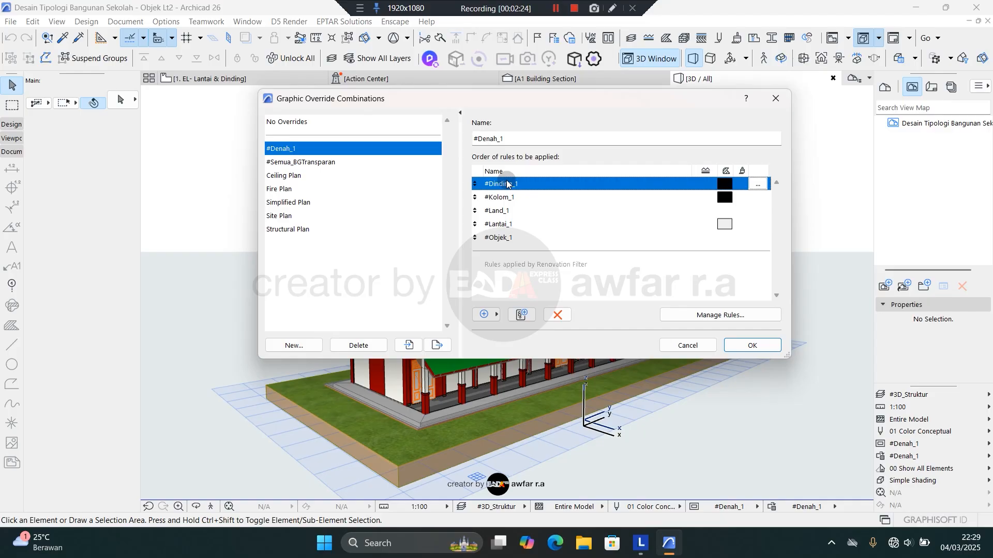
# Step: Review the criteria and override styles of the #Dinding_1, #Kolom_1, #Land_1, #Lantai_1 and #Objek_1 graphic override rules
pyautogui.doubleClick(508, 184)
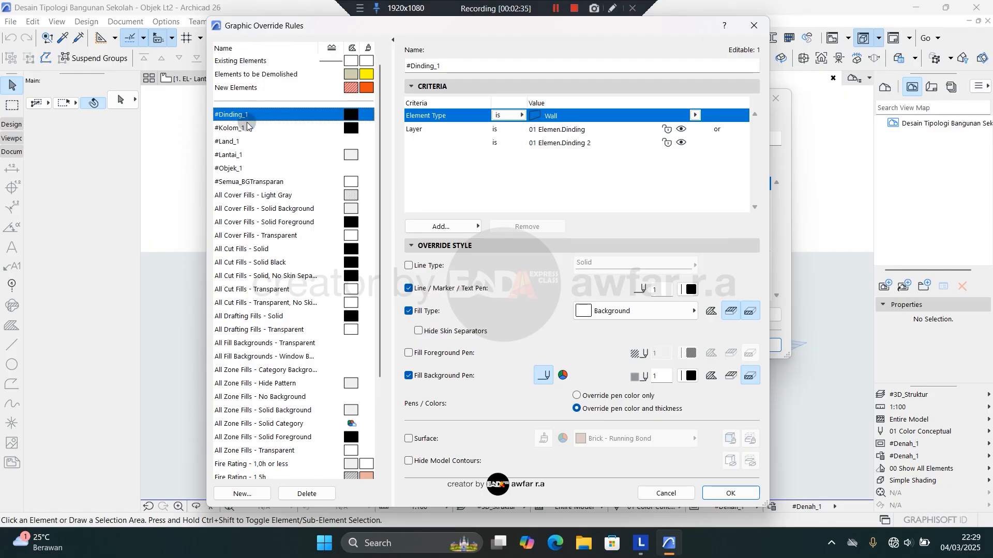
pyautogui.click(495, 158)
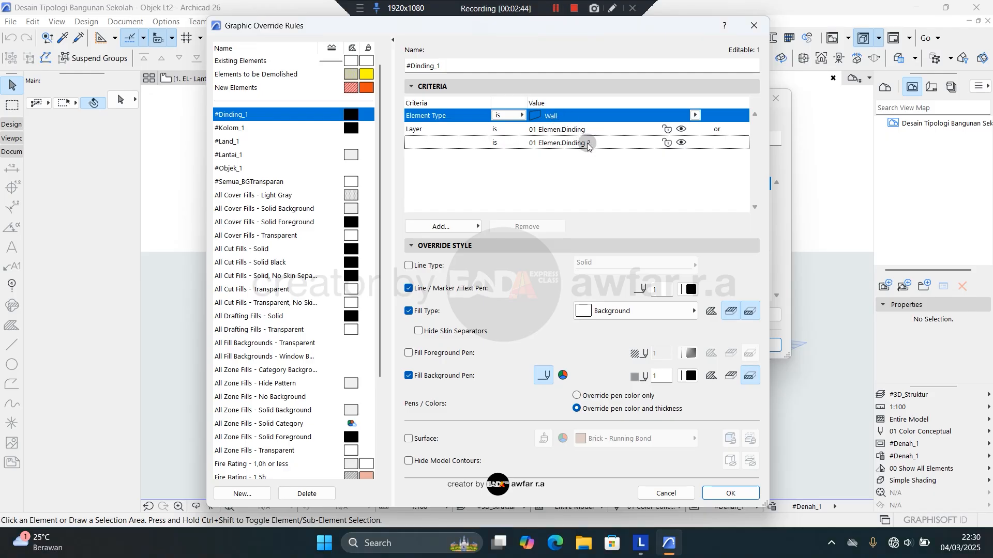
pyautogui.click(295, 128)
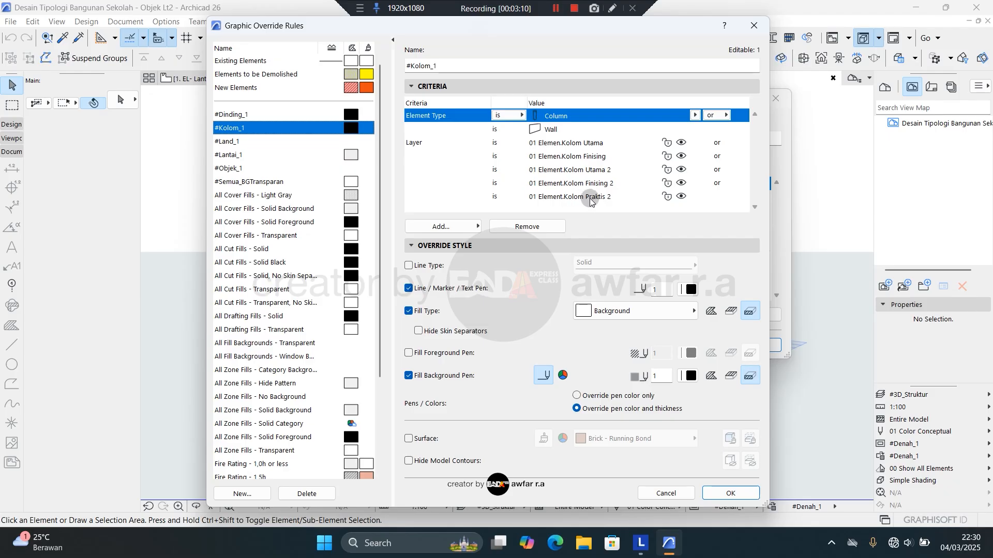
pyautogui.click(262, 145)
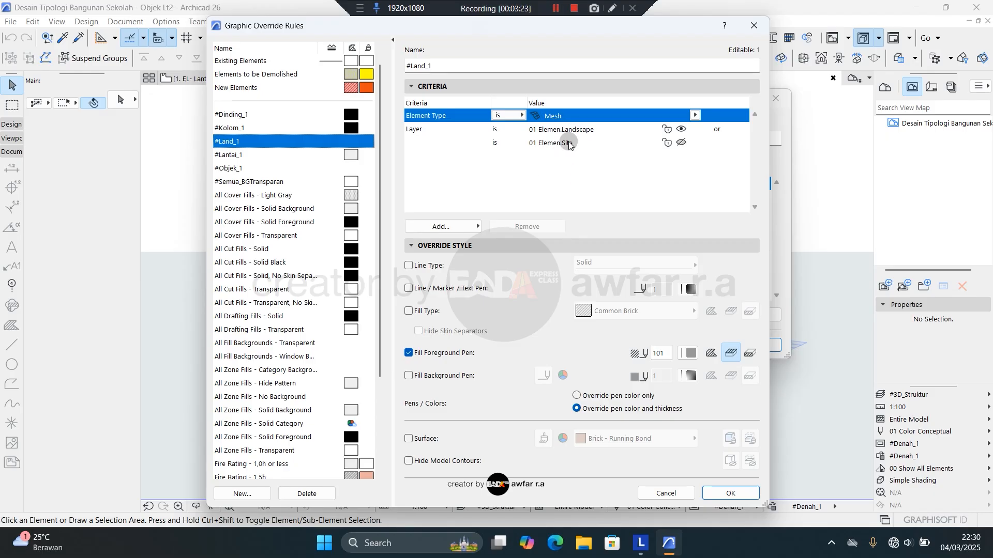
pyautogui.click(281, 153)
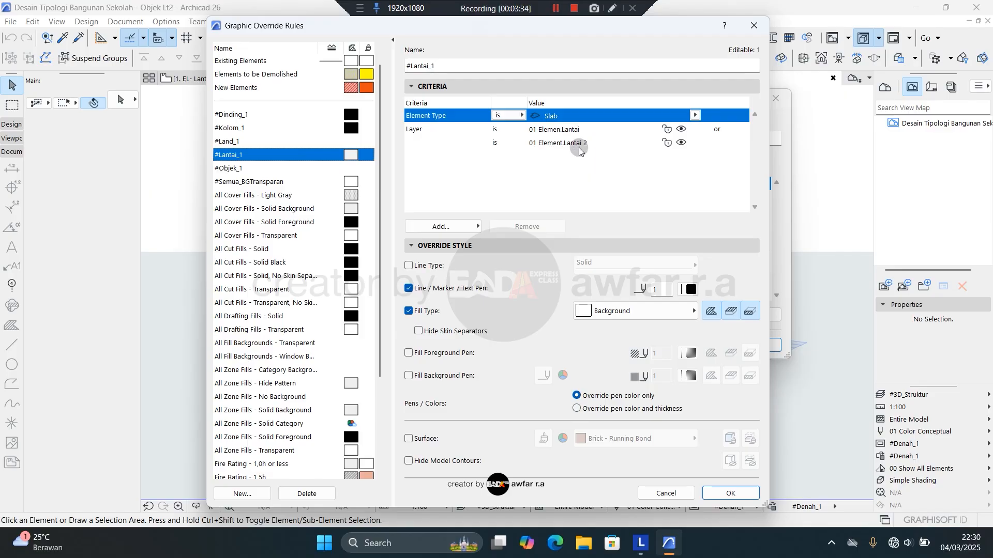
pyautogui.click(278, 169)
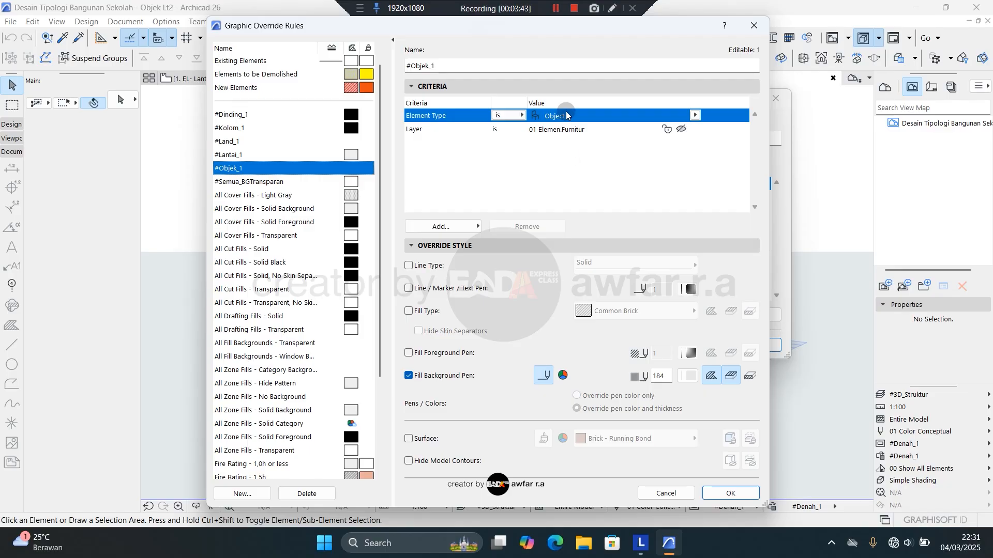
pyautogui.click(562, 132)
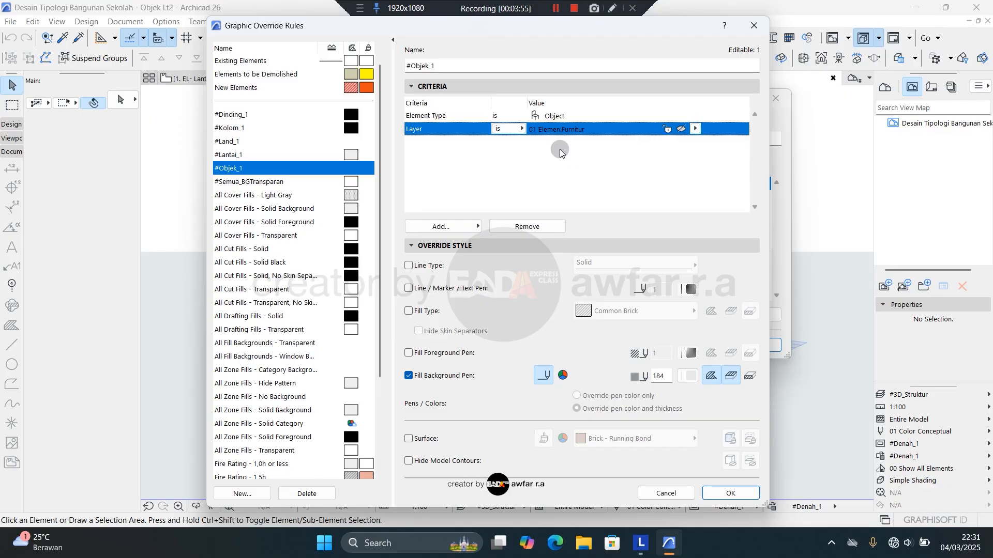
pyautogui.click(741, 496)
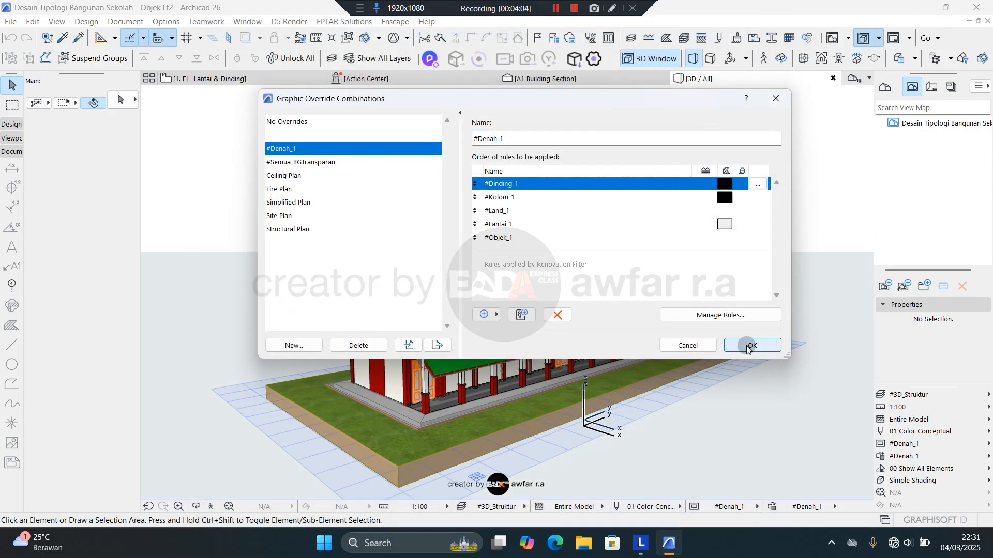
pyautogui.click(746, 345)
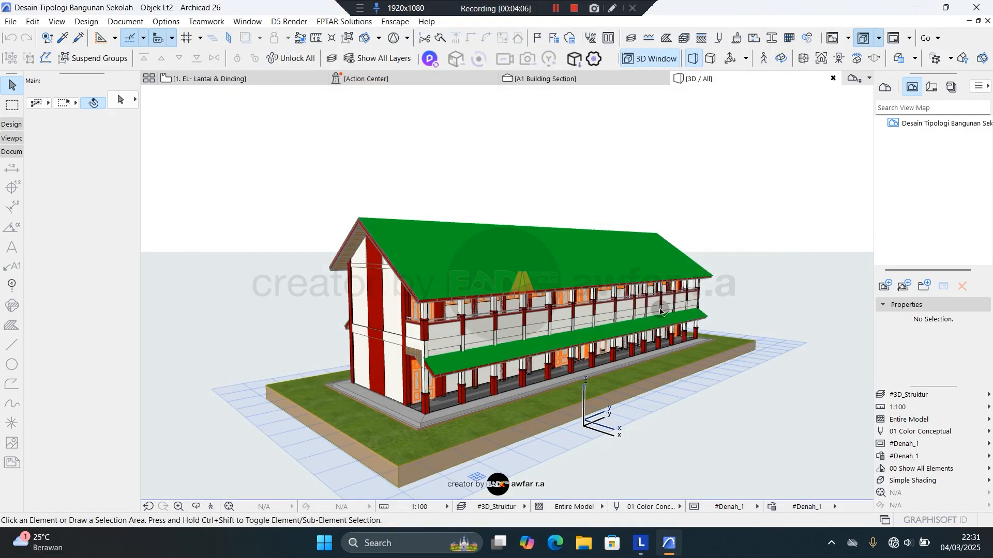
# Step: Open the floor plan of story 1, EL- Lantai & Dinding, from the project map
pyautogui.keyDown('shift'); pyautogui.moveTo(540, 320); pyautogui.dragTo(375, 437, button='middle'); pyautogui.keyUp('shift')
pyautogui.keyDown('shift'); pyautogui.moveTo(383, 162); pyautogui.dragTo(416, 161, button='middle'); pyautogui.keyUp('shift')
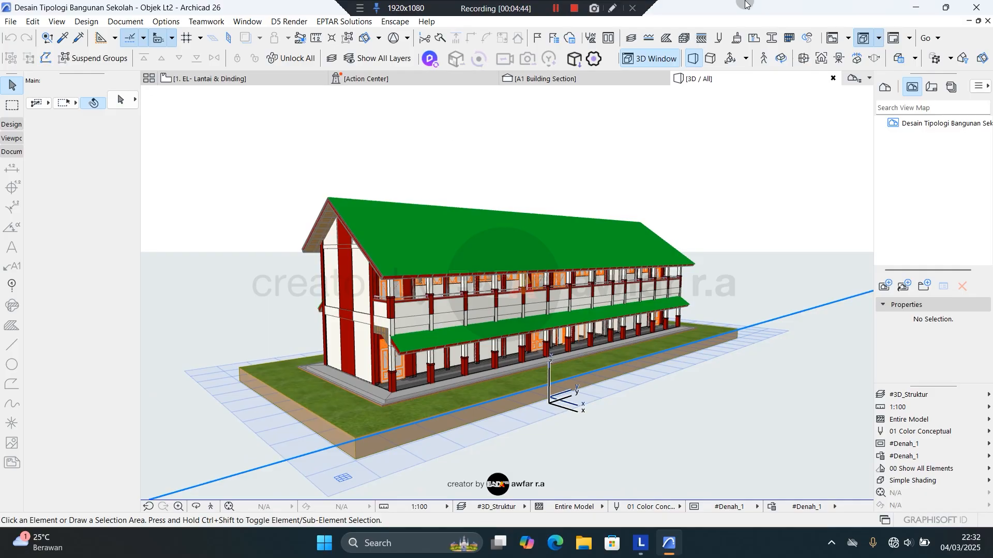
pyautogui.click(885, 87)
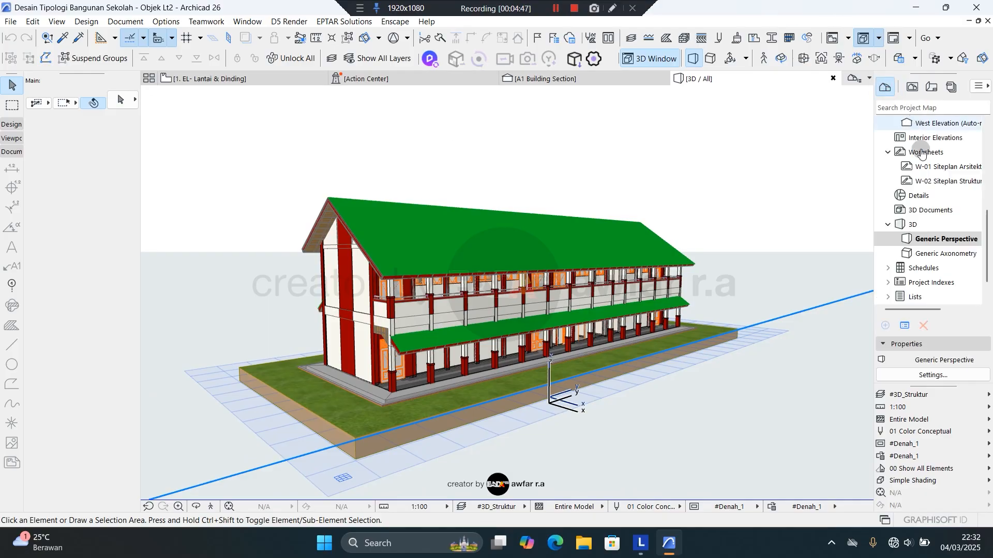
pyautogui.scroll(5, 931, 170)
pyautogui.click(931, 212)
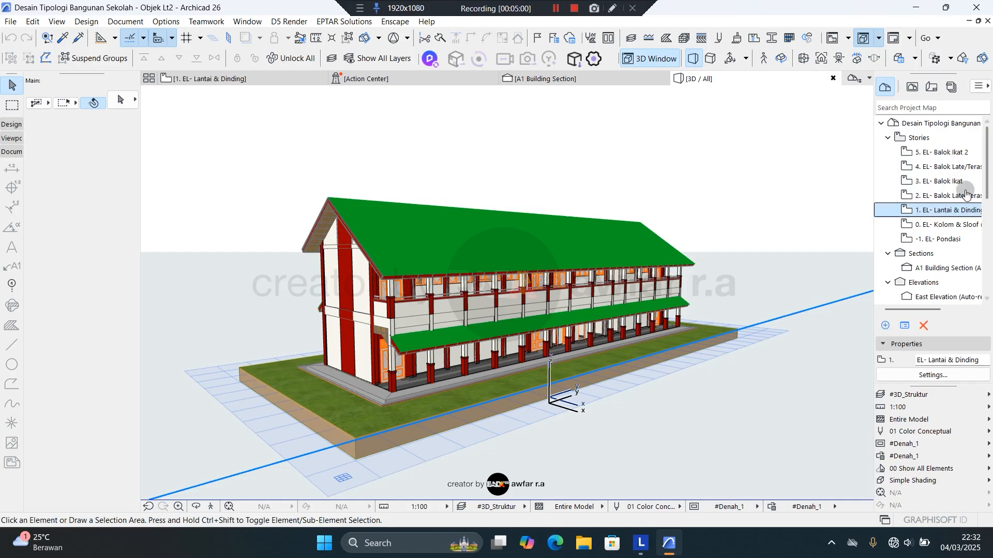
pyautogui.doubleClick(946, 211)
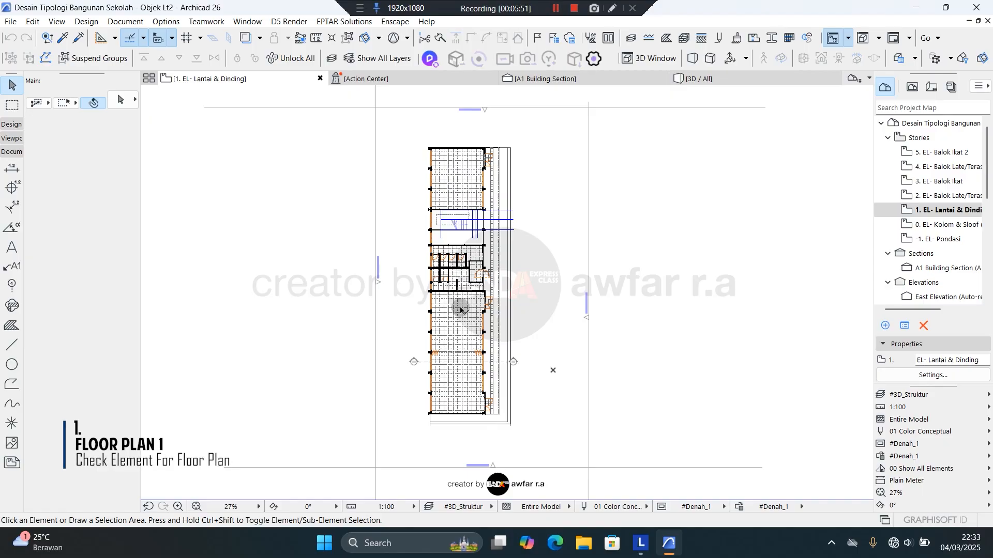
# Step: Set the floor plan's layer combination and pen set to #Denah_1
pyautogui.click(461, 507)
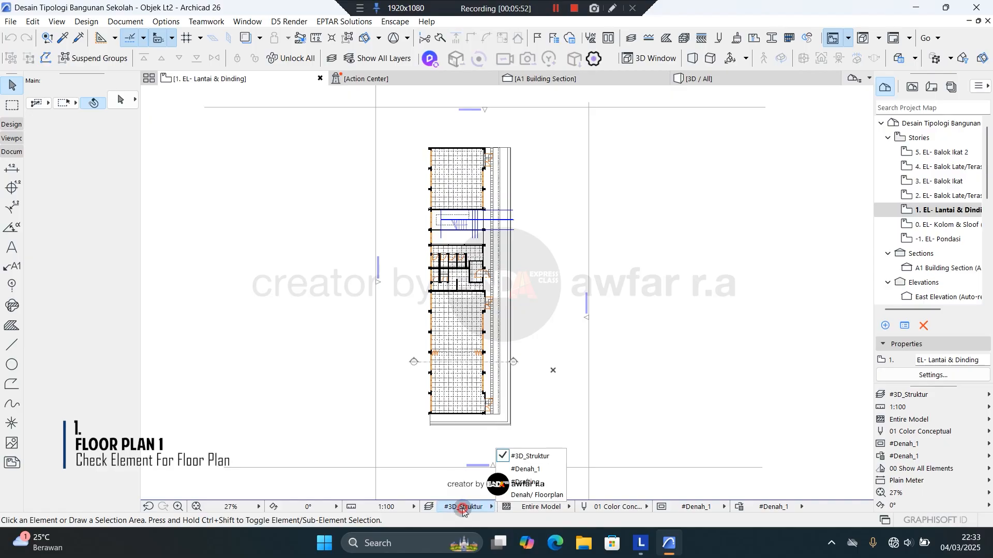
pyautogui.click(526, 469)
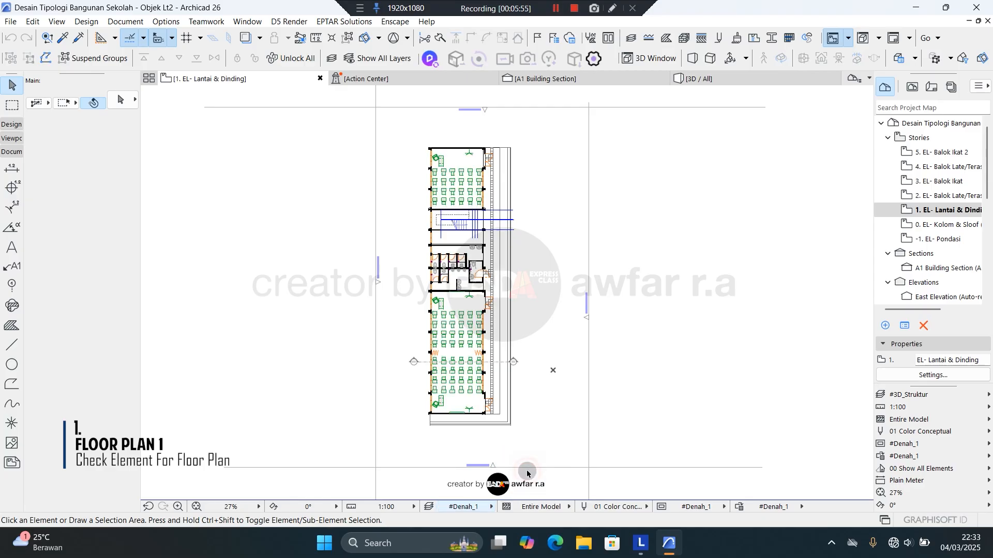
pyautogui.click(600, 507)
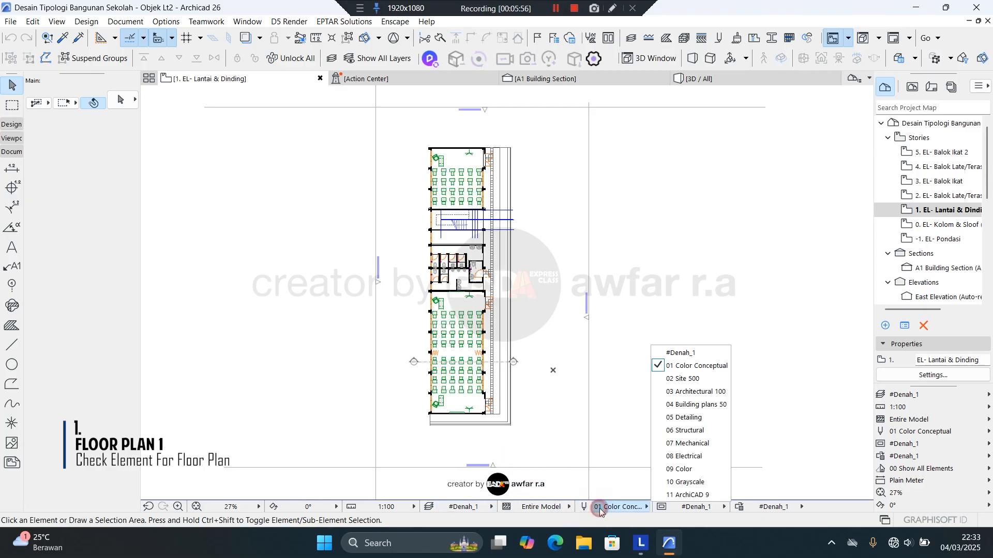
pyautogui.click(690, 352)
pyautogui.click(692, 507)
pyautogui.click(691, 507)
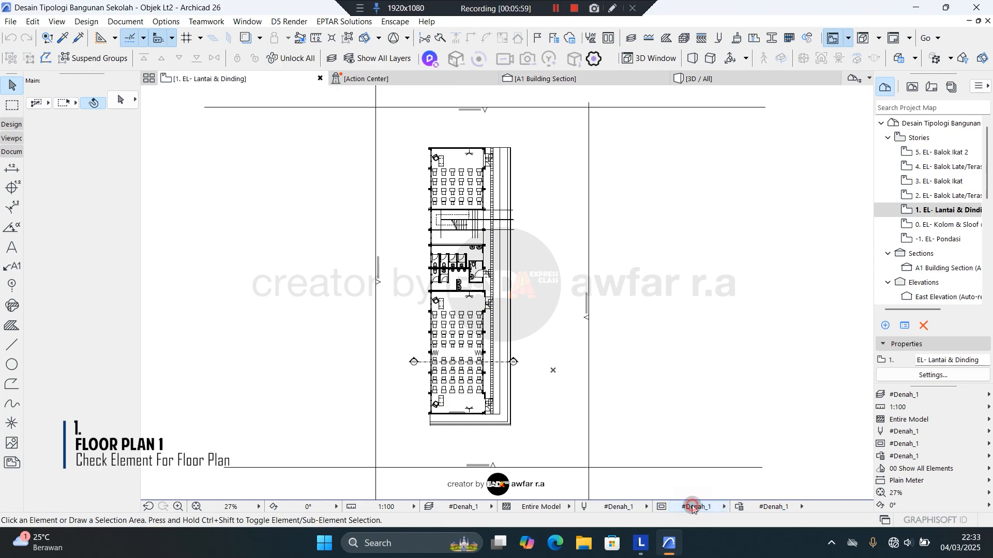
# Step: Inspect the perimeter paving and drain walls and the floor slabs on the plan
pyautogui.scroll(-1, 506, 186)
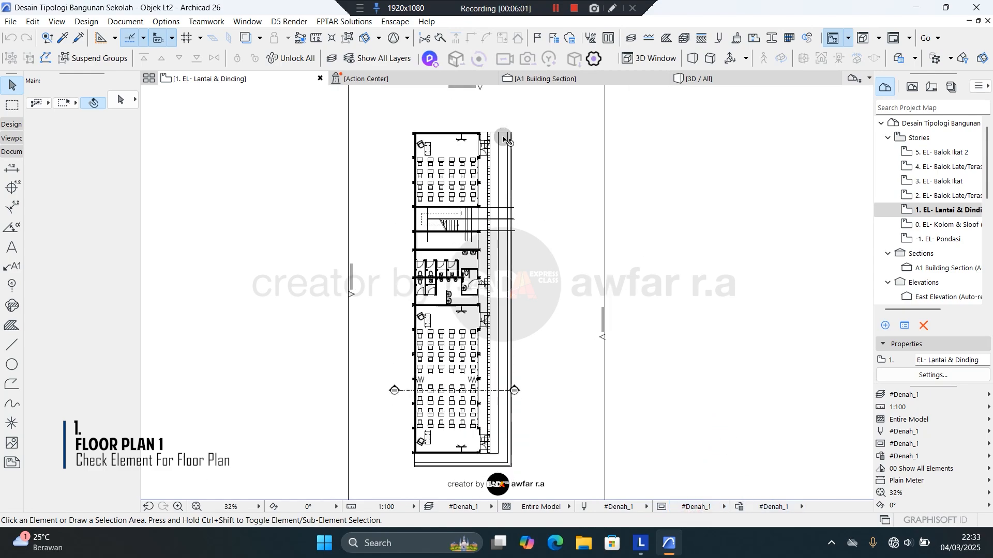
pyautogui.click(493, 463)
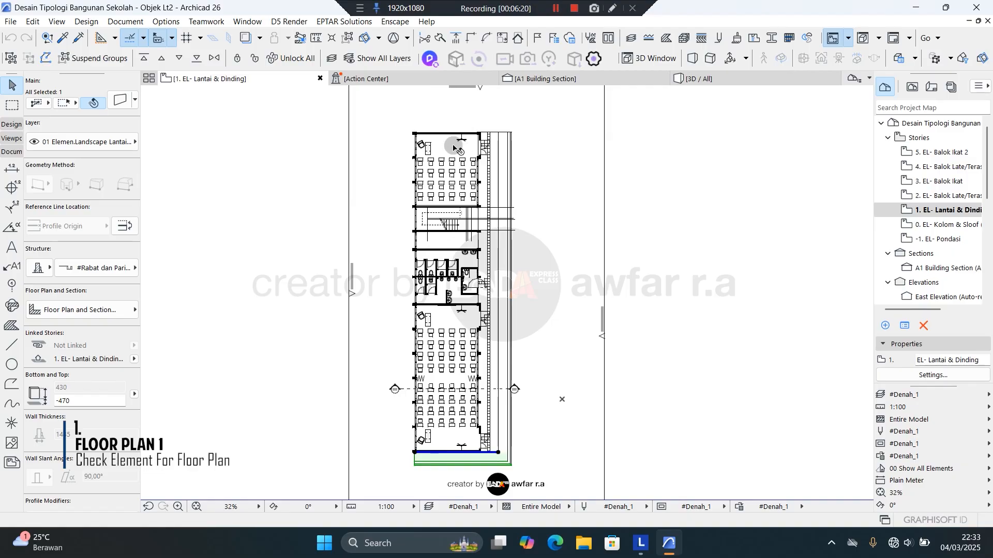
pyautogui.click(454, 151)
pyautogui.click(453, 242)
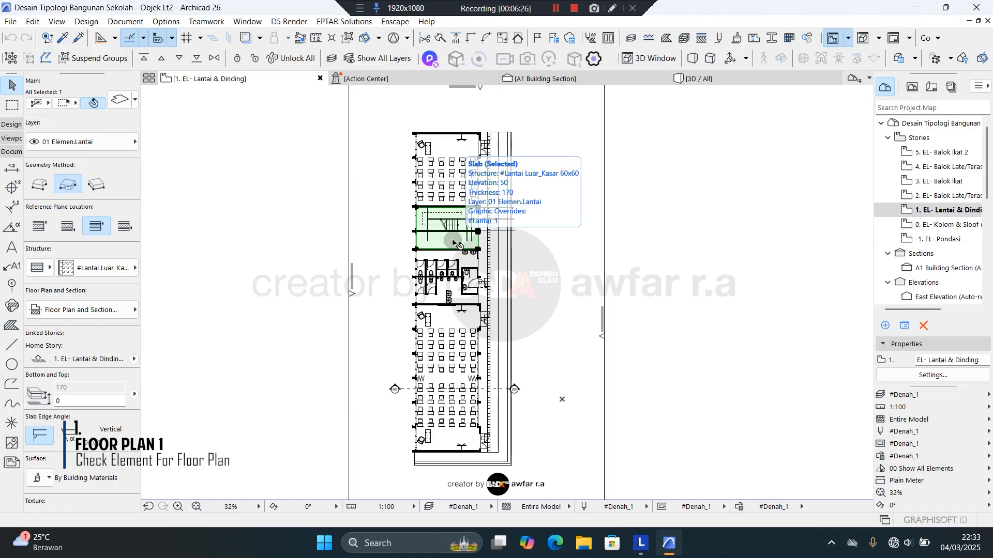
pyautogui.scroll(5, 504, 147)
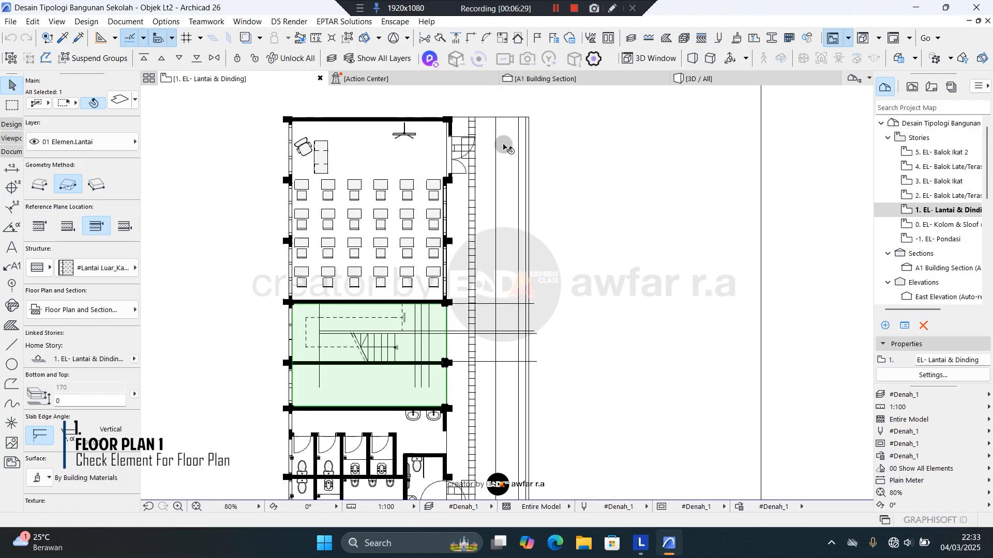
pyautogui.moveTo(515, 187)
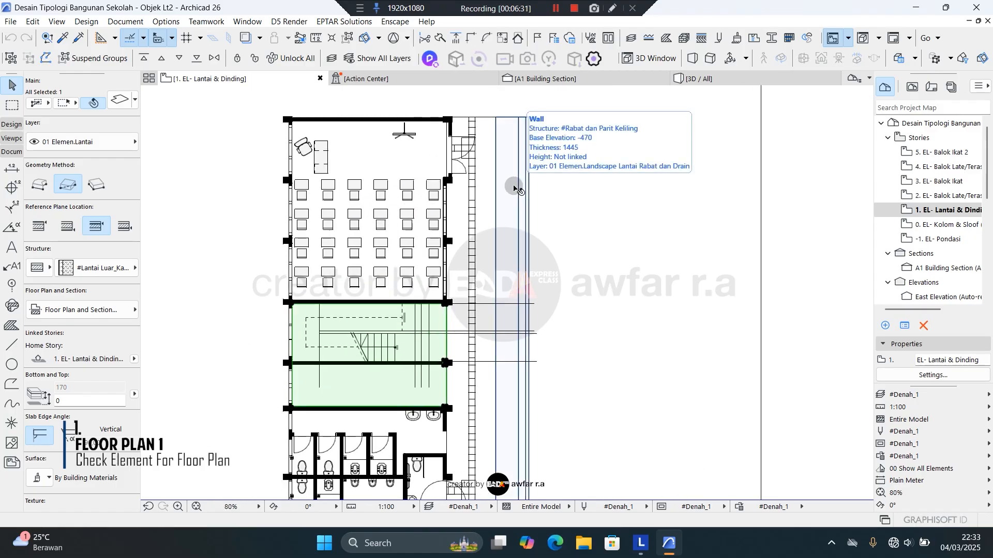
# Step: Check the guiding block curtain walls along the corridor and the stair between the classroom and toilets, clearing the selection
pyautogui.scroll(-2, 514, 187)
pyautogui.moveTo(464, 443); pyautogui.dragTo(458, 355, button='middle')
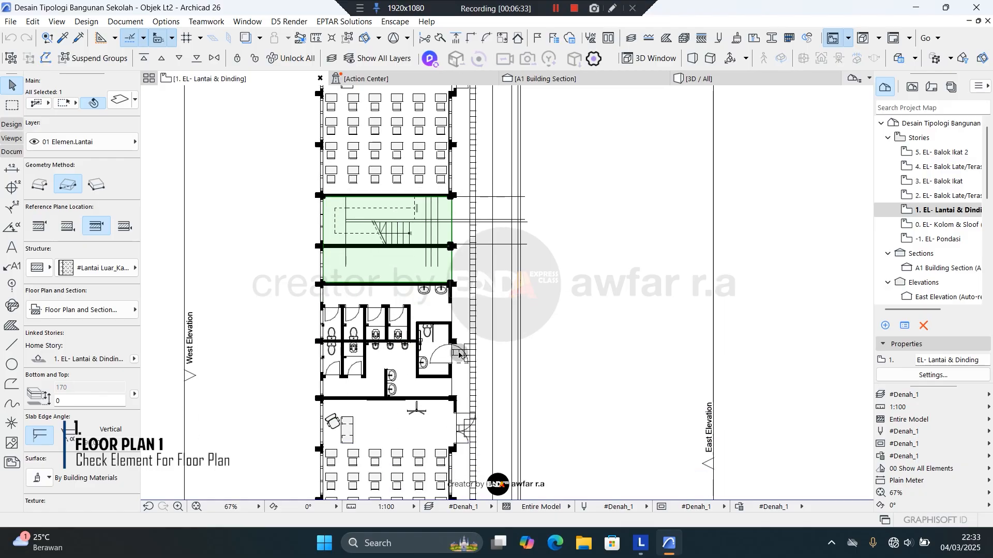
pyautogui.moveTo(459, 355)
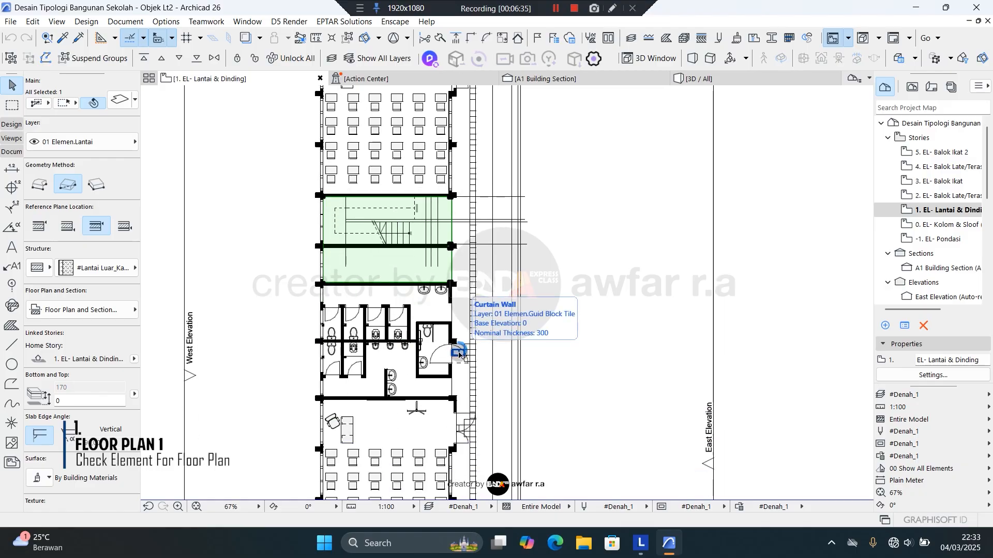
pyautogui.moveTo(406, 425); pyautogui.dragTo(443, 438, button='middle')
pyautogui.click(423, 247)
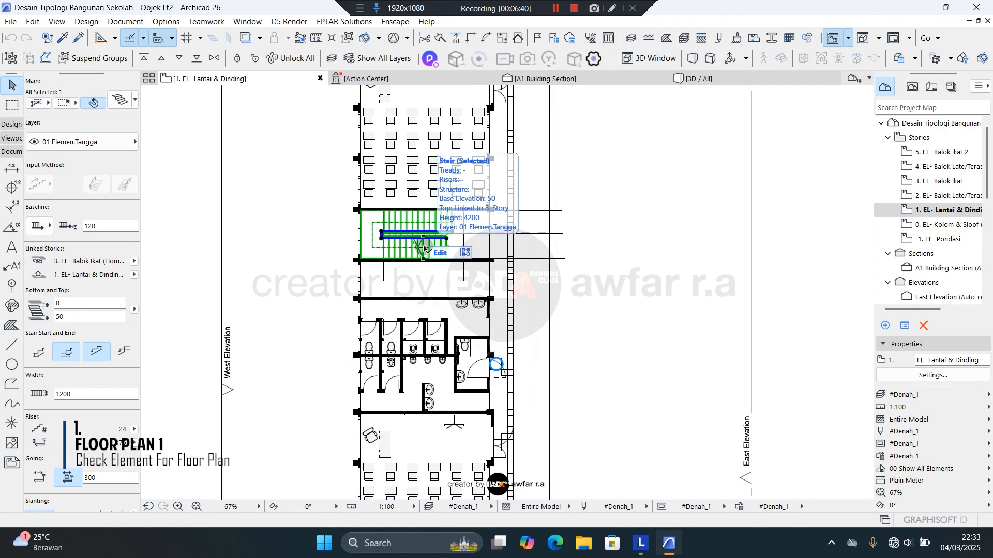
pyautogui.moveTo(416, 101); pyautogui.dragTo(430, 155, button='middle')
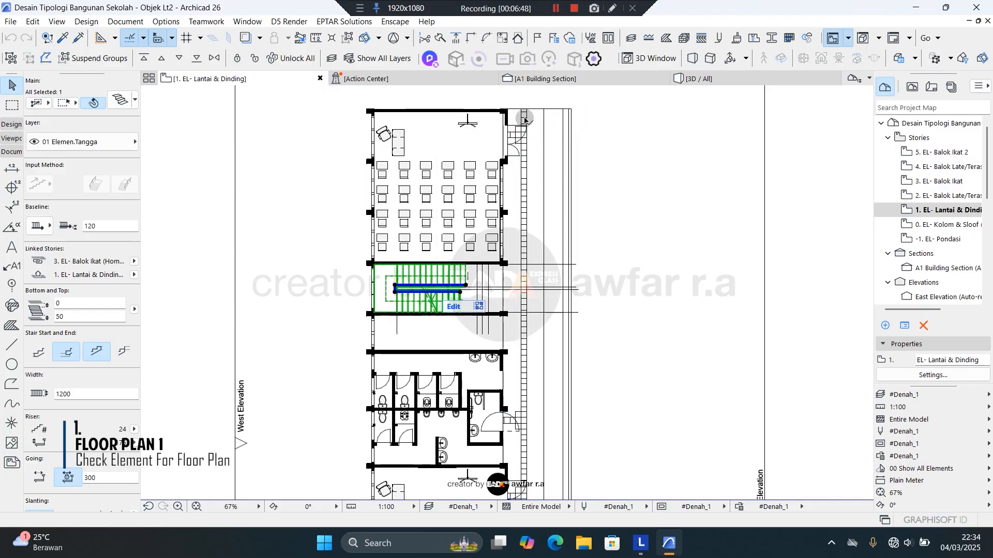
pyautogui.click(525, 161)
pyautogui.press('Escape')
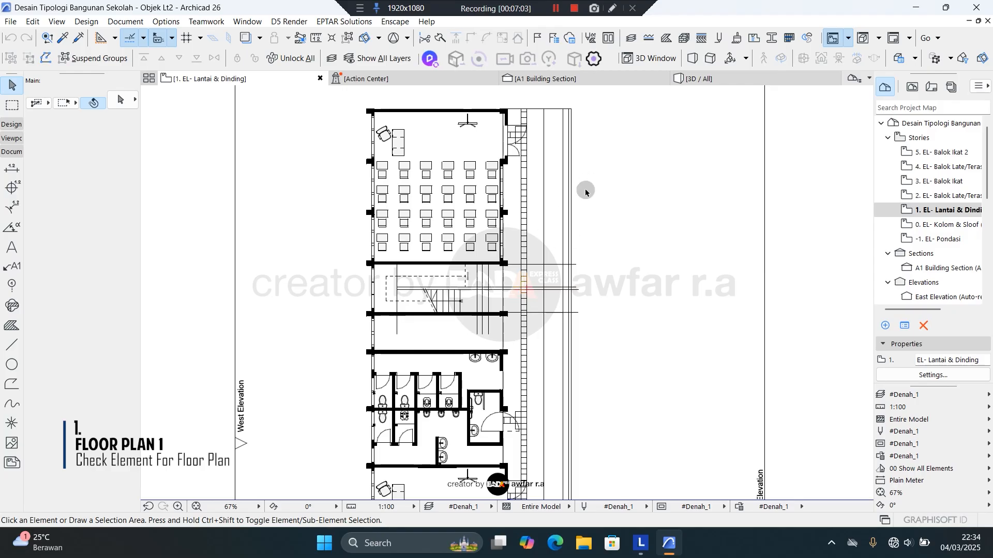
# Step: Select the four perimeter paving and drain walls around the building in the 3D view
pyautogui.scroll(-1, 582, 203)
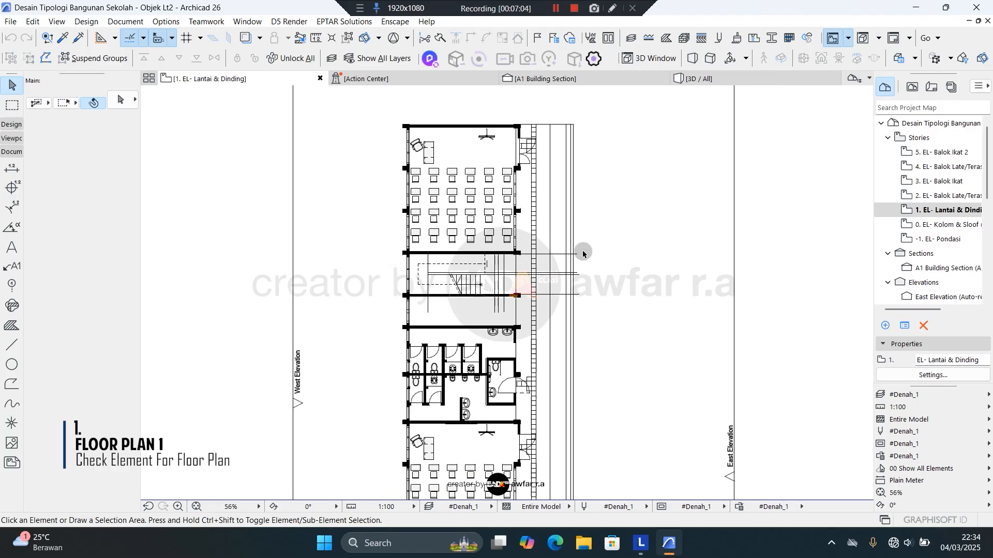
pyautogui.moveTo(583, 258); pyautogui.dragTo(559, 243, button='middle')
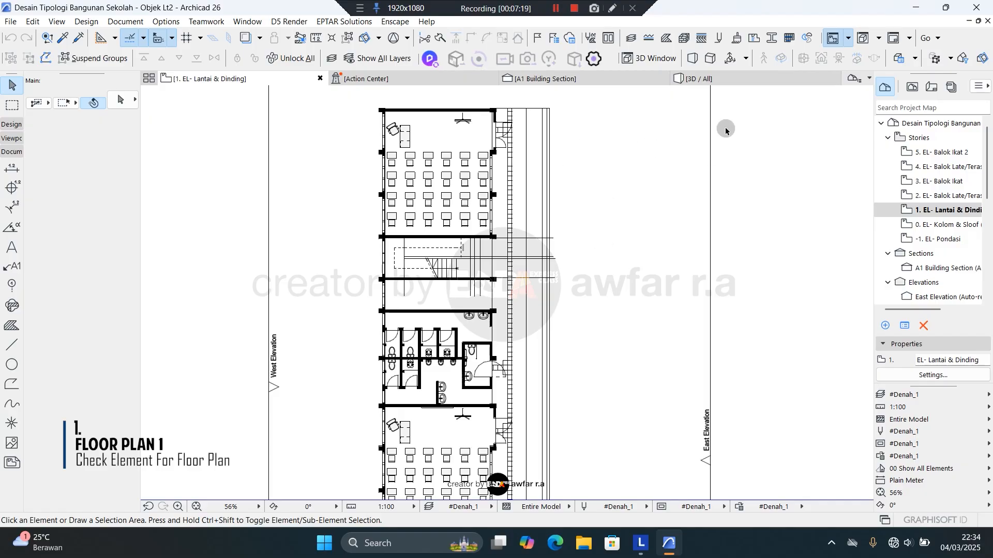
pyautogui.click(737, 79)
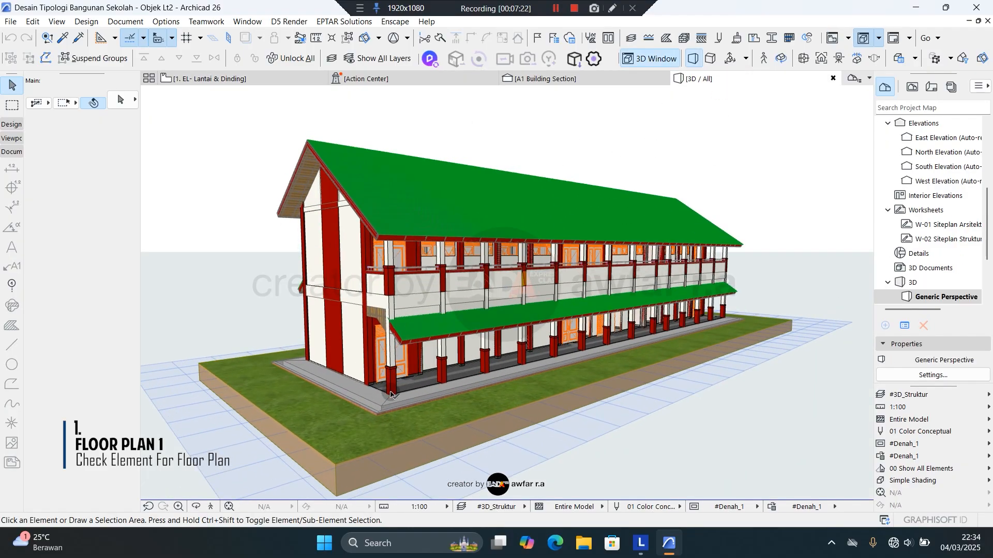
pyautogui.scroll(8, 390, 395)
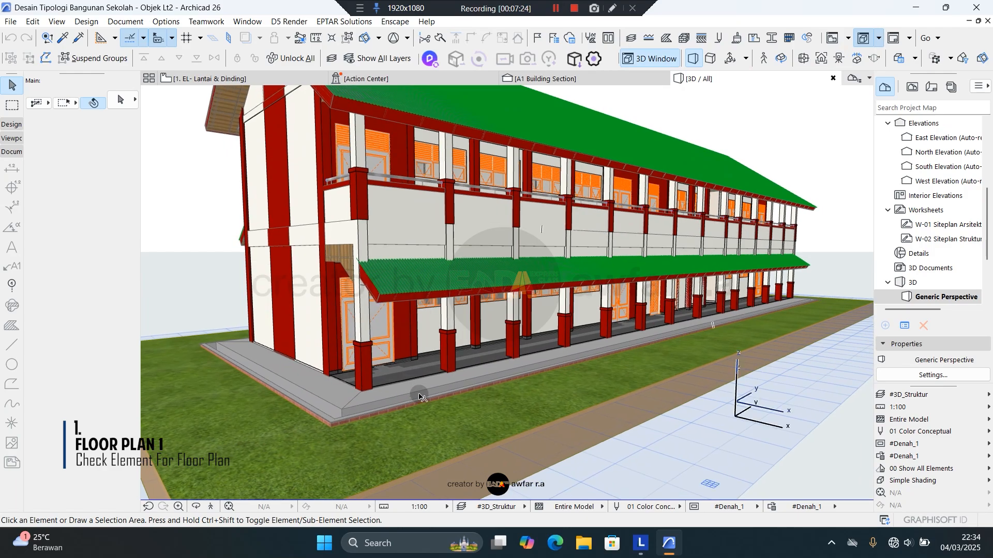
pyautogui.click(420, 396)
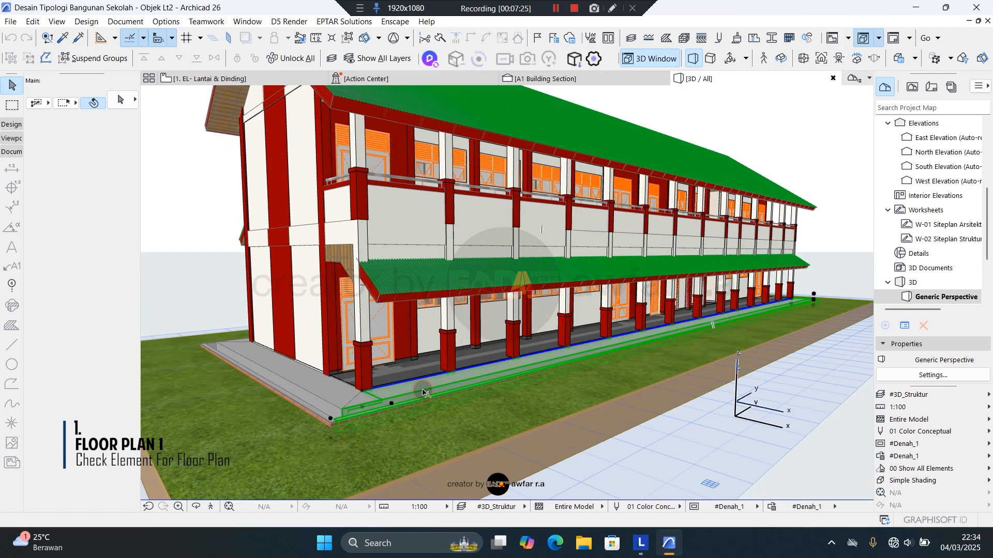
pyautogui.keyDown('shift'); pyautogui.click(324, 393); pyautogui.keyUp('shift')
pyautogui.keyDown('shift'); pyautogui.moveTo(260, 377); pyautogui.dragTo(377, 367, button='middle'); pyautogui.keyUp('shift')
pyautogui.keyDown('shift'); pyautogui.click(600, 366); pyautogui.keyUp('shift')
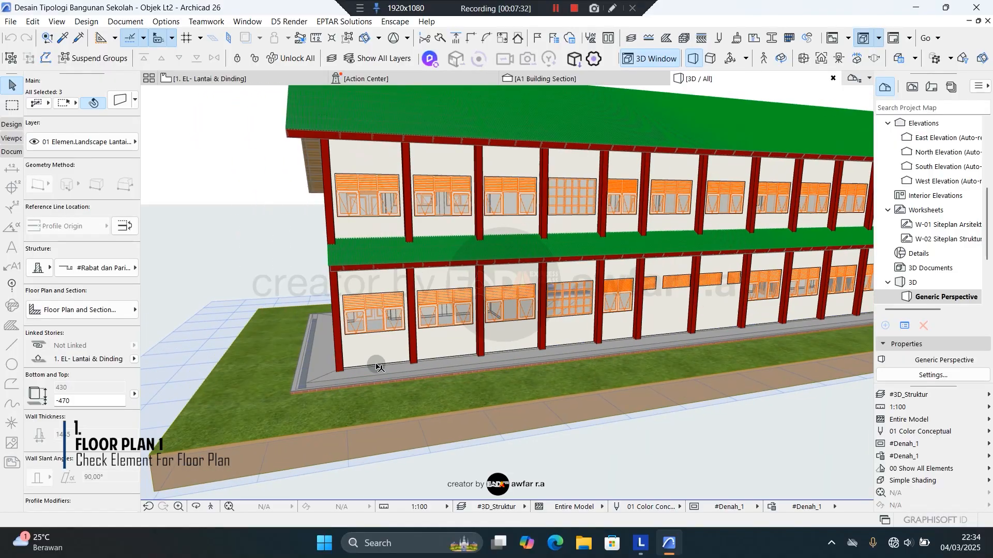
pyautogui.keyDown('shift'); pyautogui.moveTo(310, 380); pyautogui.dragTo(424, 387, button='middle'); pyautogui.keyUp('shift')
pyautogui.keyDown('shift'); pyautogui.click(372, 388); pyautogui.keyUp('shift')
pyautogui.keyDown('shift'); pyautogui.moveTo(260, 382); pyautogui.dragTo(441, 370, button='middle'); pyautogui.keyUp('shift')
pyautogui.scroll(-5, 330, 309)
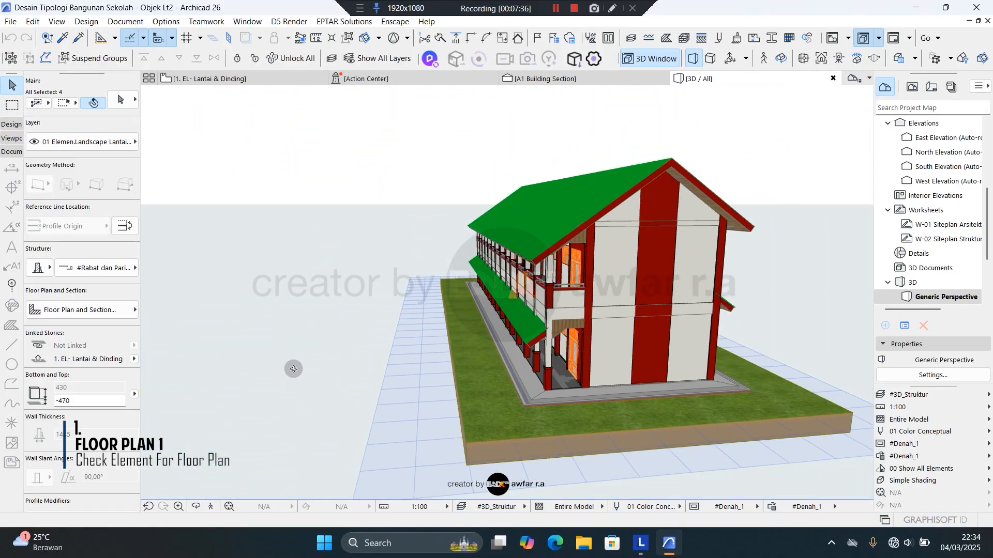
pyautogui.keyDown('shift'); pyautogui.moveTo(293, 368); pyautogui.dragTo(358, 351, button='middle'); pyautogui.keyUp('shift')
pyautogui.keyDown('shift'); pyautogui.moveTo(310, 309); pyautogui.dragTo(309, 328, button='middle'); pyautogui.keyUp('shift')
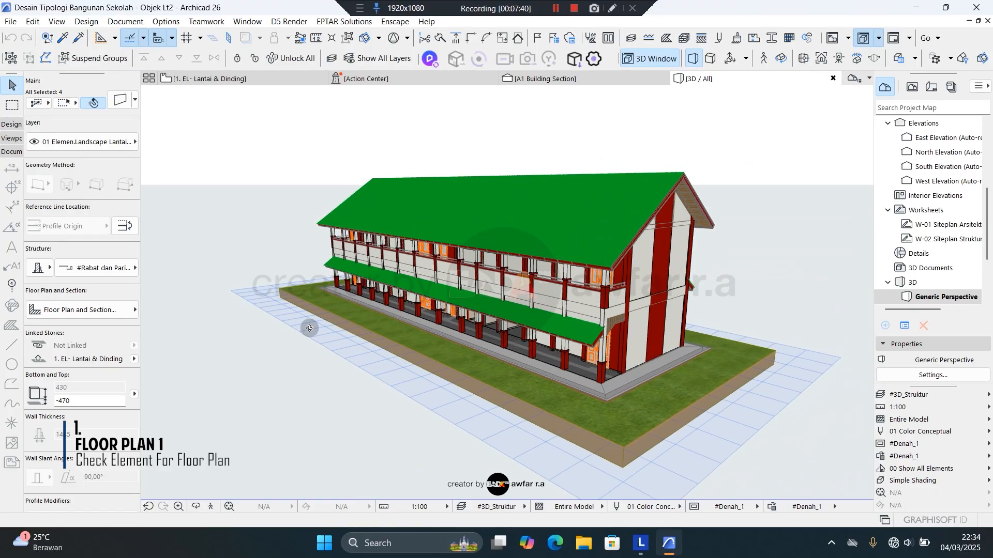
# Step: Set the selected paving walls to show on Home Story Only with floor plan display Outlines Only, and apply the settings
pyautogui.click(121, 102)
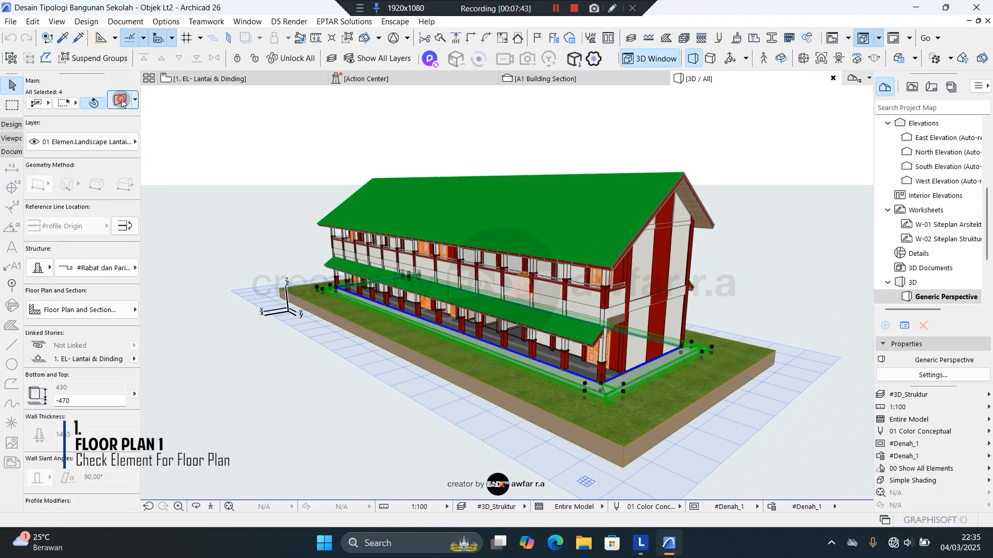
pyautogui.moveTo(746, 38); pyautogui.dragTo(476, 30)
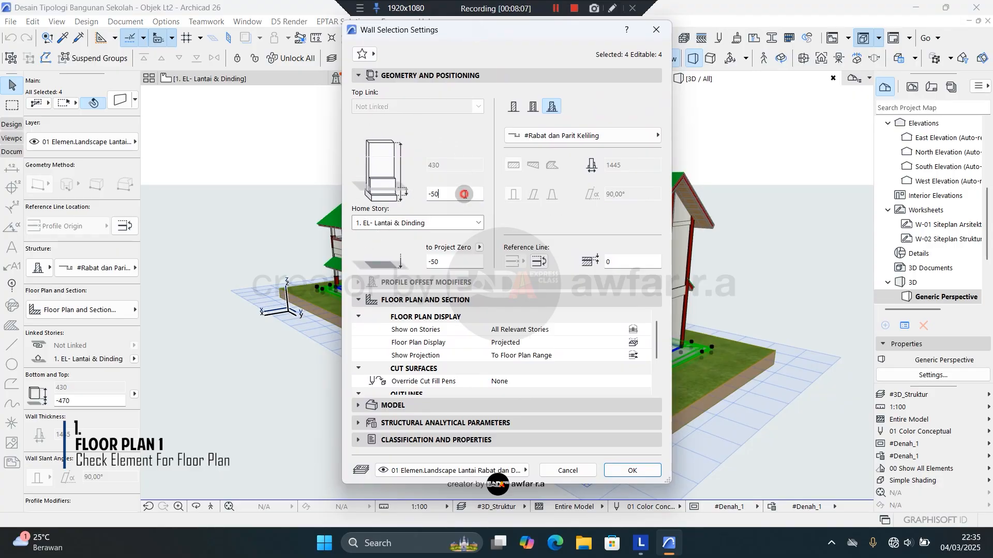
pyautogui.doubleClick(442, 195)
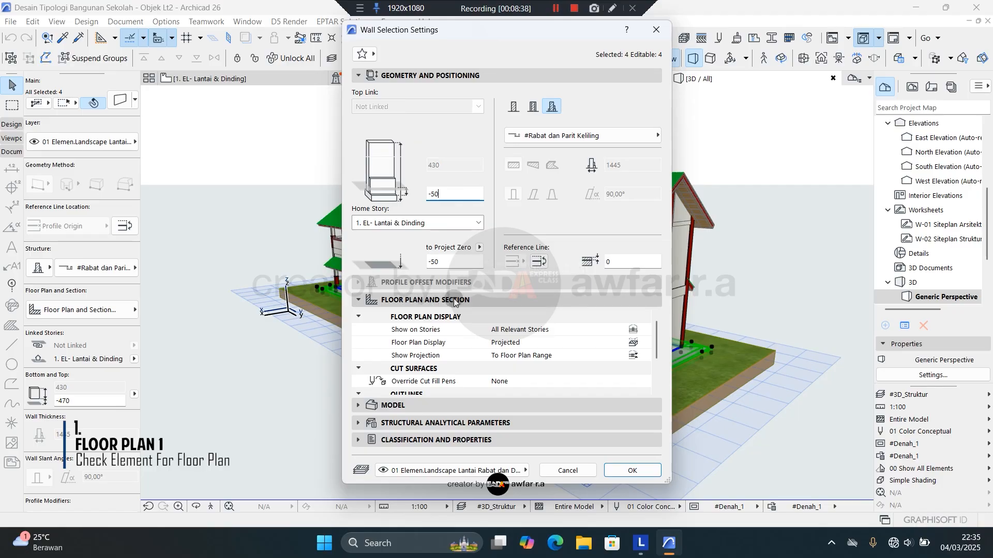
pyautogui.click(442, 331)
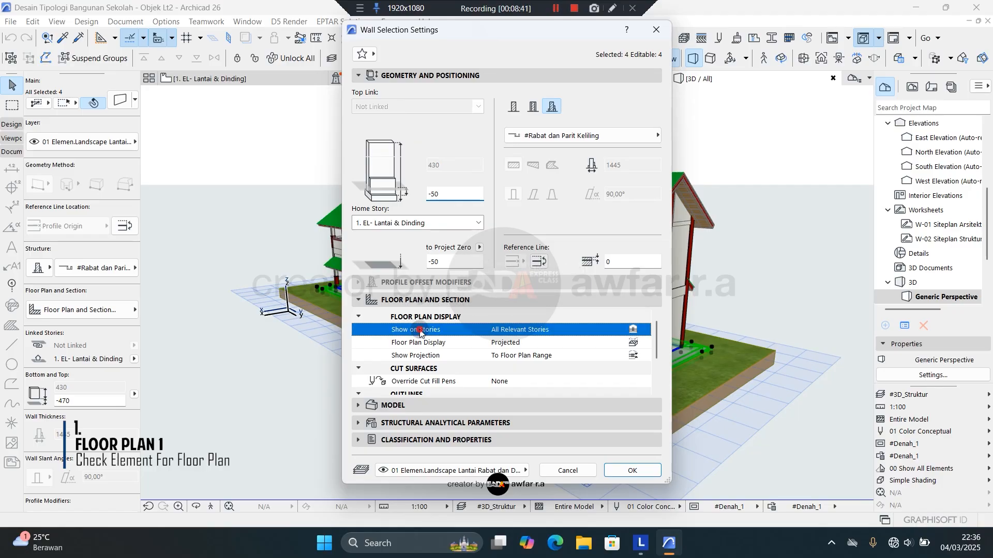
pyautogui.click(644, 329)
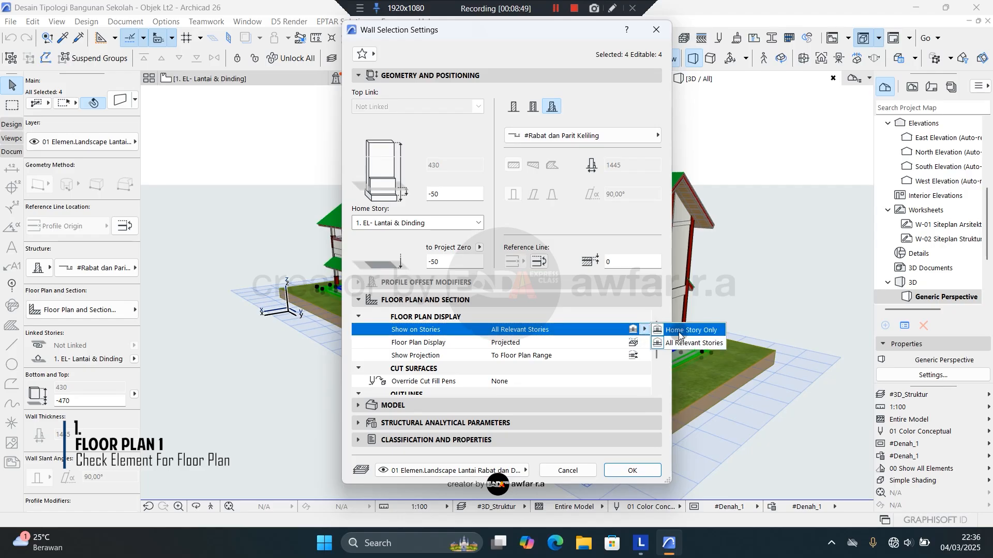
pyautogui.click(679, 331)
pyautogui.click(645, 343)
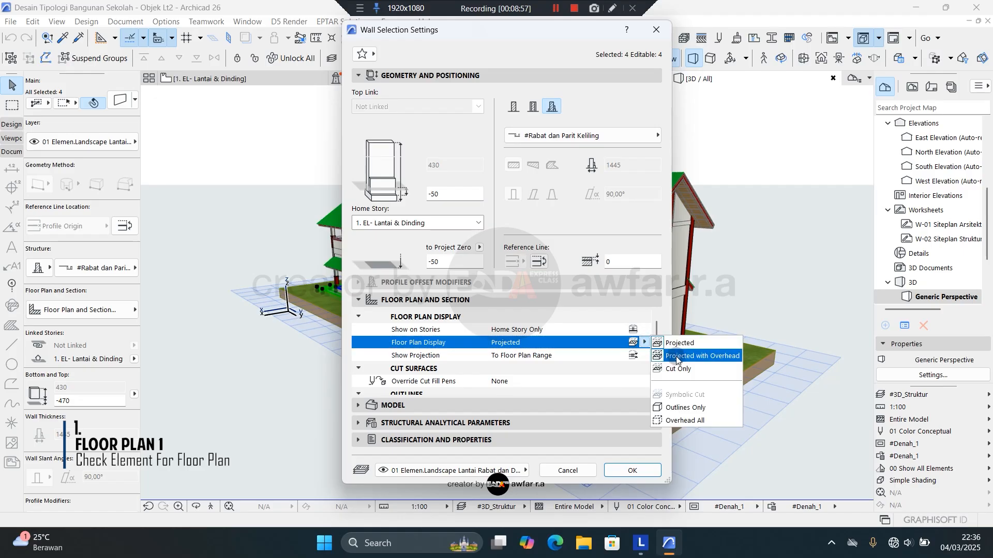
pyautogui.click(693, 411)
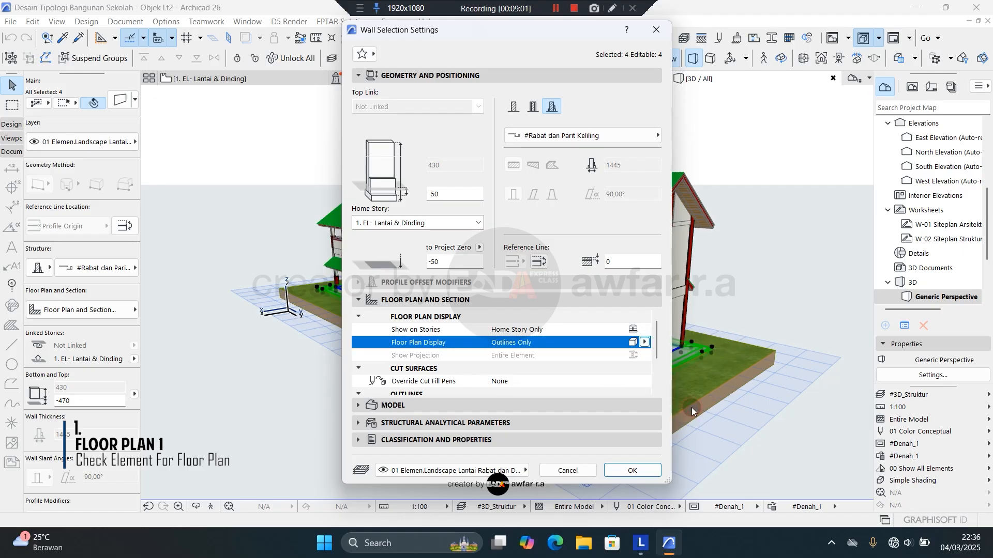
pyautogui.click(624, 472)
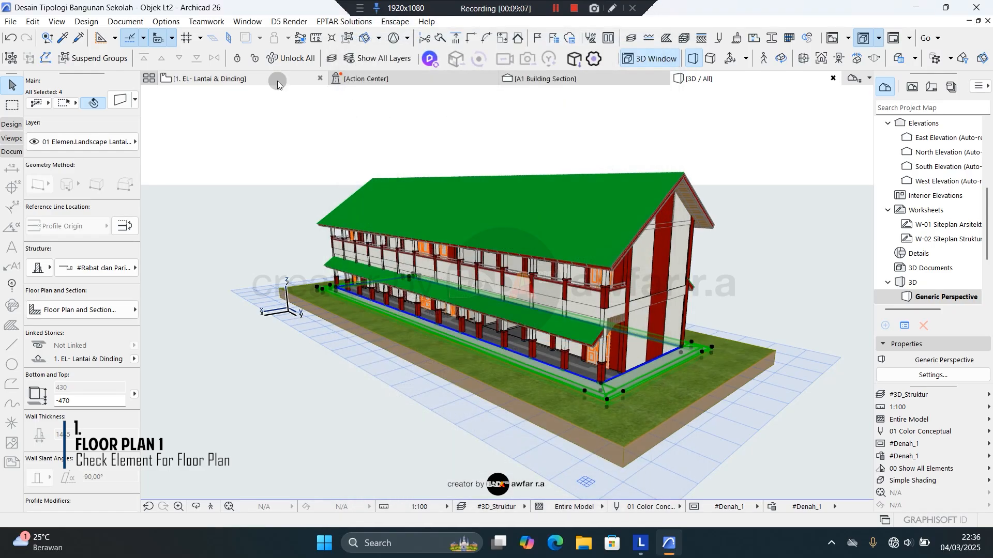
# Step: Return to the story 1 floor plan, clear the selection and check the paving and drain outlines around the building
pyautogui.click(277, 81)
pyautogui.press('Escape')
pyautogui.scroll(-2, 534, 170)
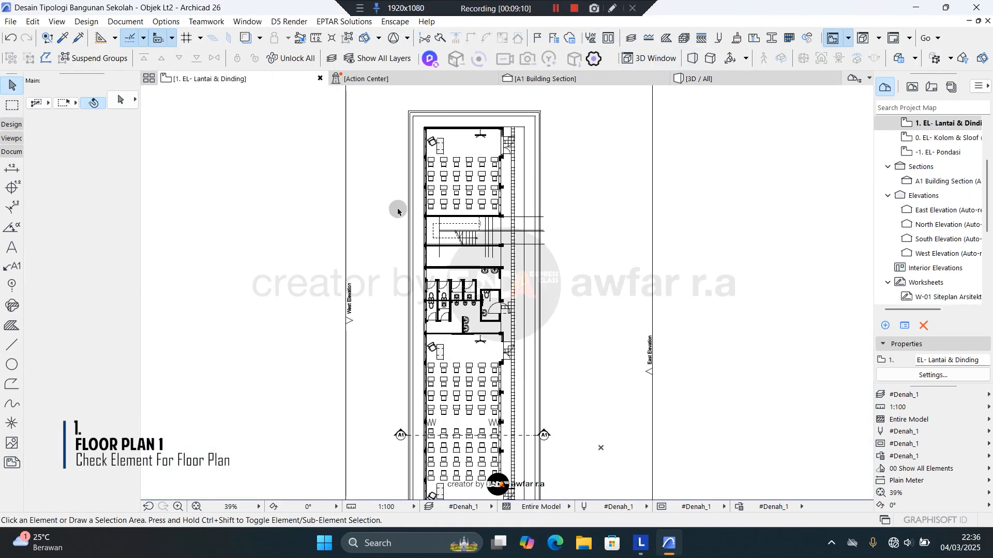
pyautogui.scroll(-2, 444, 149)
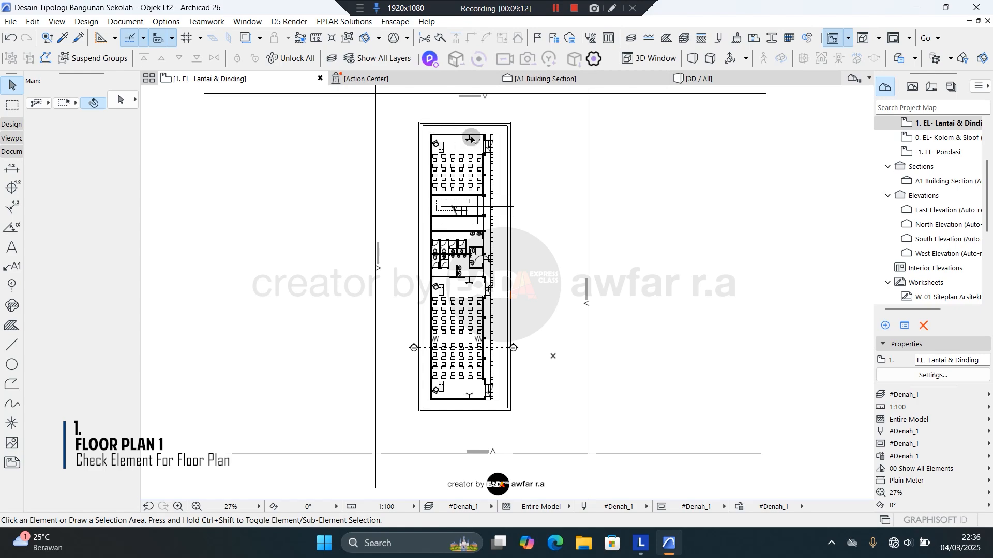
pyautogui.scroll(2, 515, 134)
pyautogui.scroll(6, 515, 134)
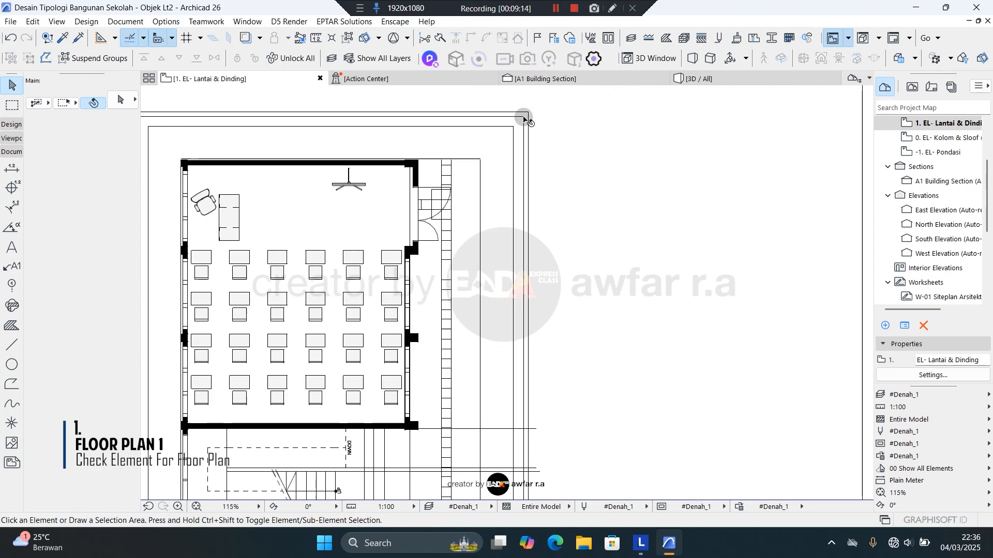
pyautogui.scroll(-6, 492, 120)
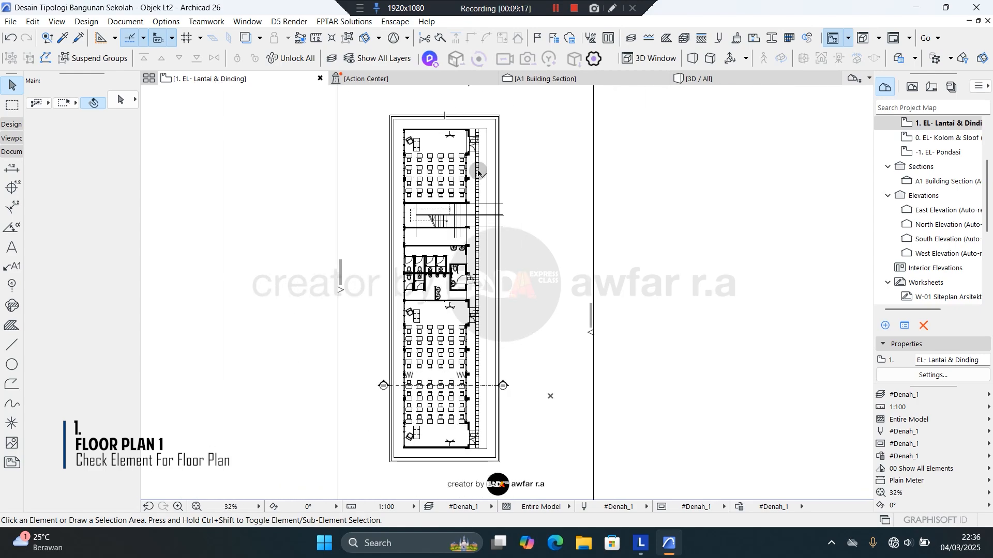
pyautogui.moveTo(483, 194)
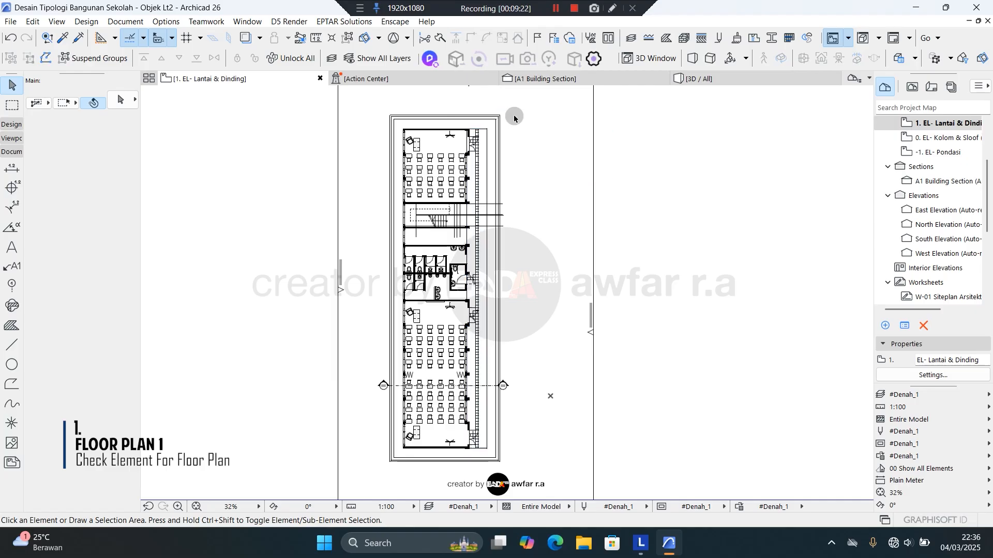
# Step: In the 3D view, select the first eleven ground-floor columns along the front corridor, starting from the far end
pyautogui.click(697, 78)
pyautogui.scroll(5, 381, 267)
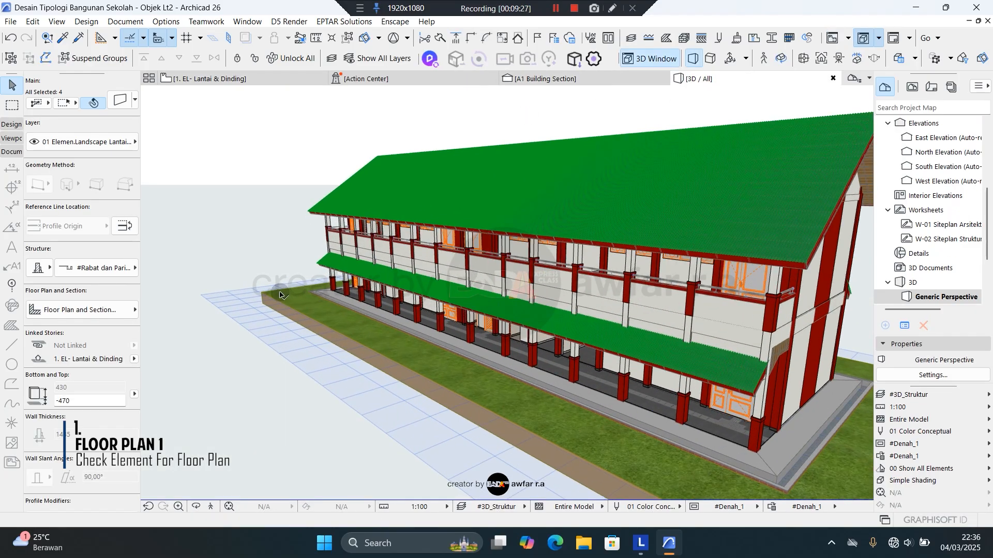
pyautogui.keyDown('shift'); pyautogui.moveTo(340, 323); pyautogui.dragTo(473, 362, button='middle'); pyautogui.keyUp('shift')
pyautogui.click(266, 306)
pyautogui.keyDown('shift'); pyautogui.click(292, 309); pyautogui.keyUp('shift')
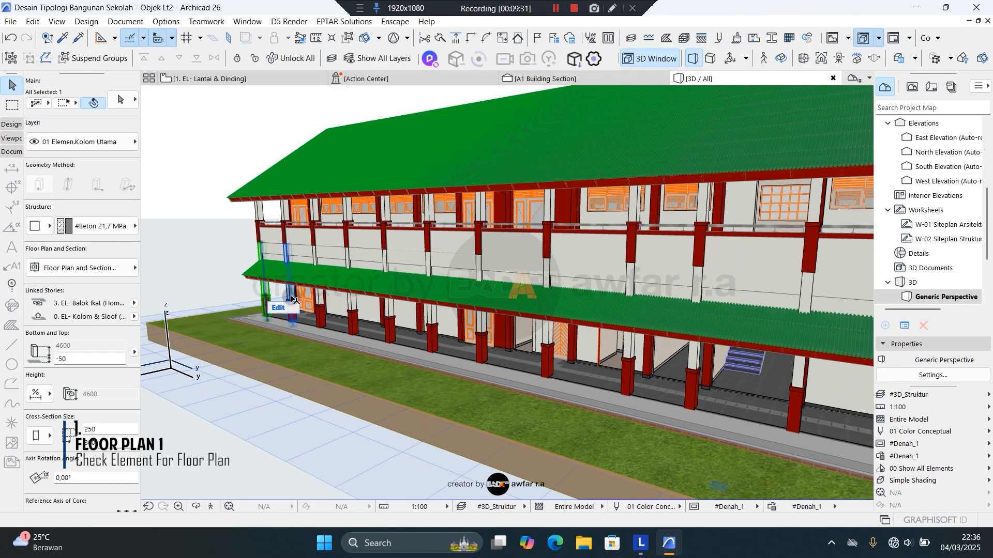
pyautogui.keyDown('shift'); pyautogui.click(321, 308); pyautogui.keyUp('shift')
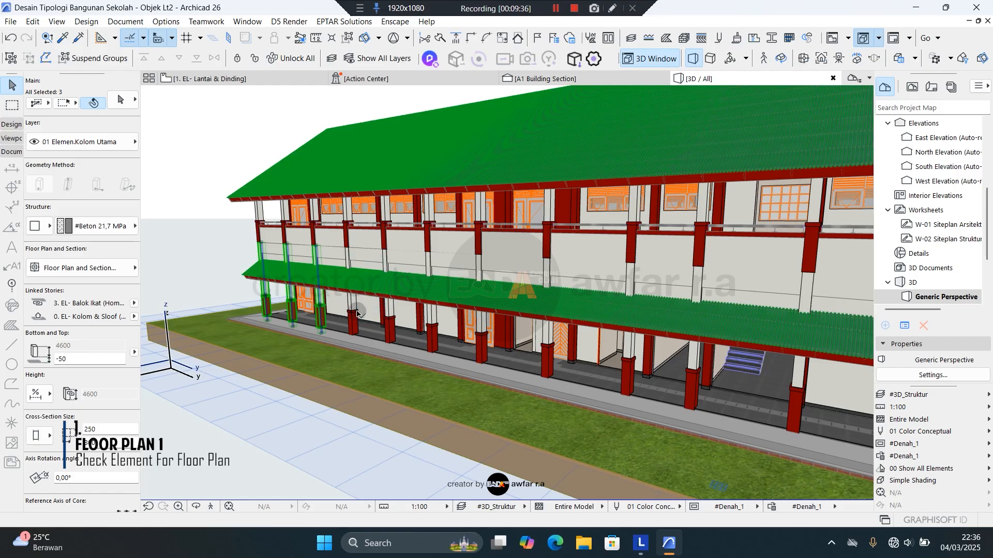
pyautogui.keyDown('shift'); pyautogui.click(353, 313); pyautogui.keyUp('shift')
pyautogui.keyDown('shift'); pyautogui.click(389, 325); pyautogui.keyUp('shift')
pyautogui.keyDown('shift'); pyautogui.click(432, 333); pyautogui.keyUp('shift')
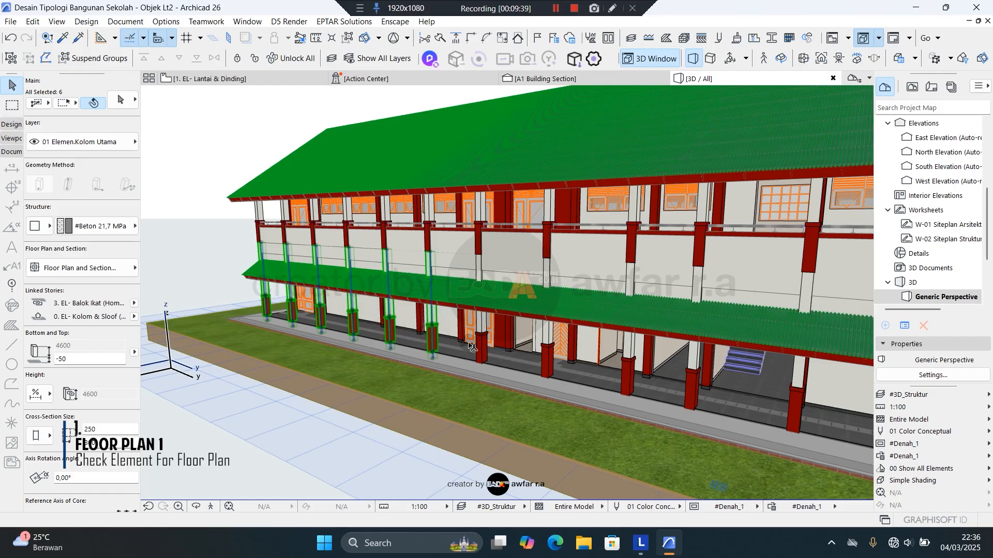
pyautogui.keyDown('shift'); pyautogui.click(481, 345); pyautogui.keyUp('shift')
pyautogui.keyDown('shift'); pyautogui.click(547, 357); pyautogui.keyUp('shift')
pyautogui.keyDown('shift'); pyautogui.click(626, 375); pyautogui.keyUp('shift')
pyautogui.keyDown('shift'); pyautogui.click(691, 390); pyautogui.keyUp('shift')
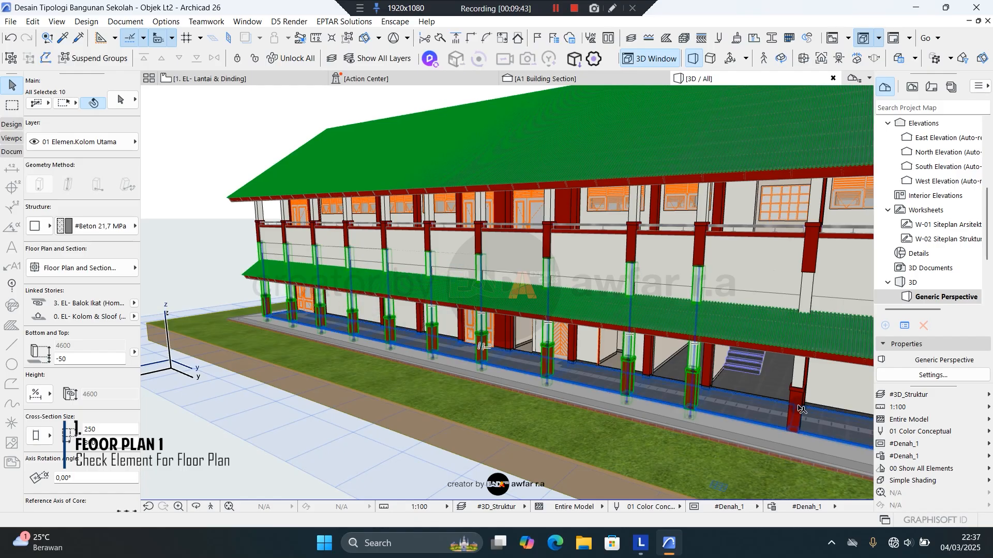
pyautogui.keyDown('shift'); pyautogui.click(797, 411); pyautogui.keyUp('shift')
# Step: Add the remaining three ground-floor corridor columns at the other end of the front facade to the selection
pyautogui.scroll(-3, 797, 411)
pyautogui.moveTo(777, 401); pyautogui.dragTo(394, 314, button='middle')
pyautogui.scroll(-2, 395, 314)
pyautogui.scroll(1, 490, 314)
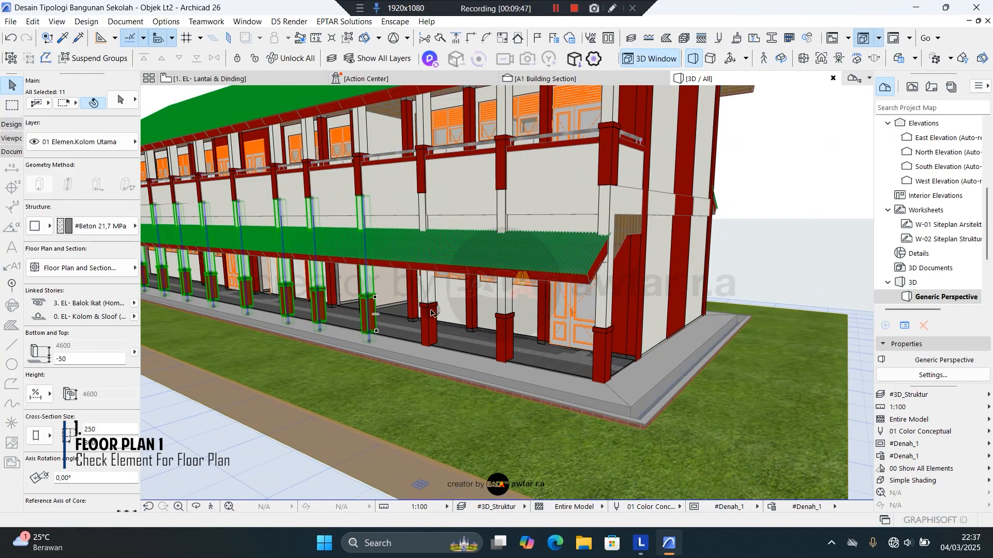
pyautogui.keyDown('shift'); pyautogui.click(432, 314); pyautogui.keyUp('shift')
pyautogui.keyDown('shift'); pyautogui.click(505, 326); pyautogui.keyUp('shift')
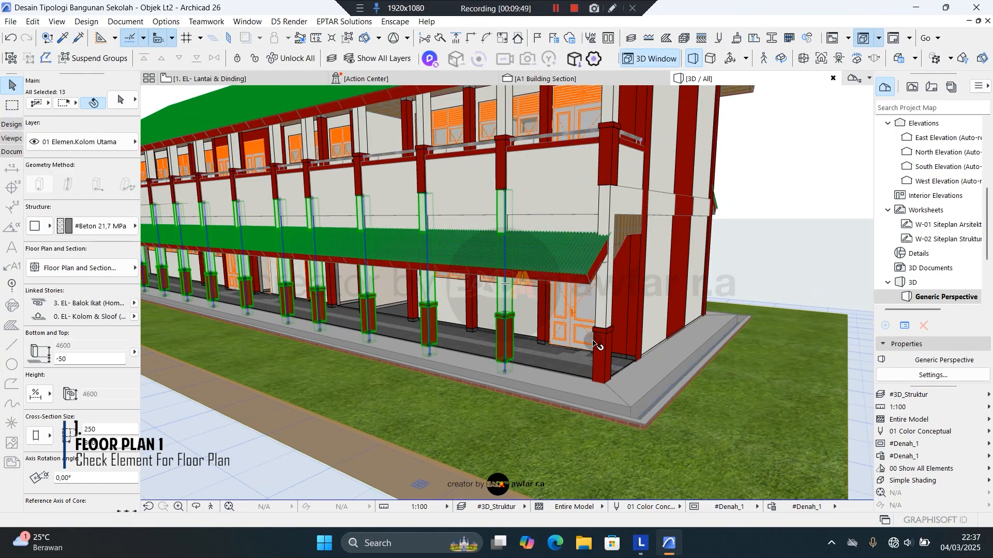
pyautogui.keyDown('shift'); pyautogui.click(603, 346); pyautogui.keyUp('shift')
pyautogui.scroll(-4, 705, 294)
pyautogui.keyDown('shift'); pyautogui.moveTo(321, 259); pyautogui.dragTo(528, 312, button='middle'); pyautogui.keyUp('shift')
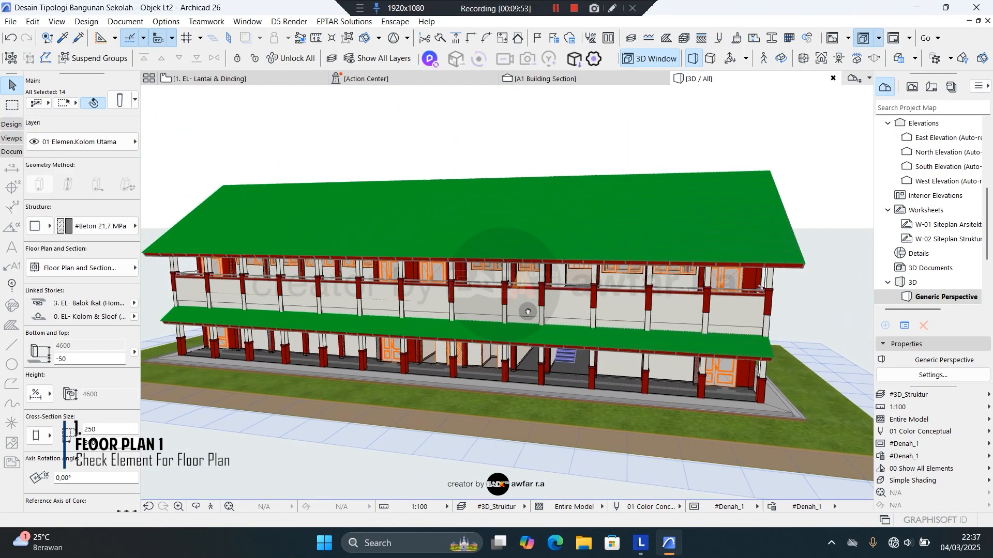
# Step: In the settings of the 14 selected corridor columns, set Show on Stories to Home & One Story Up
pyautogui.click(123, 100)
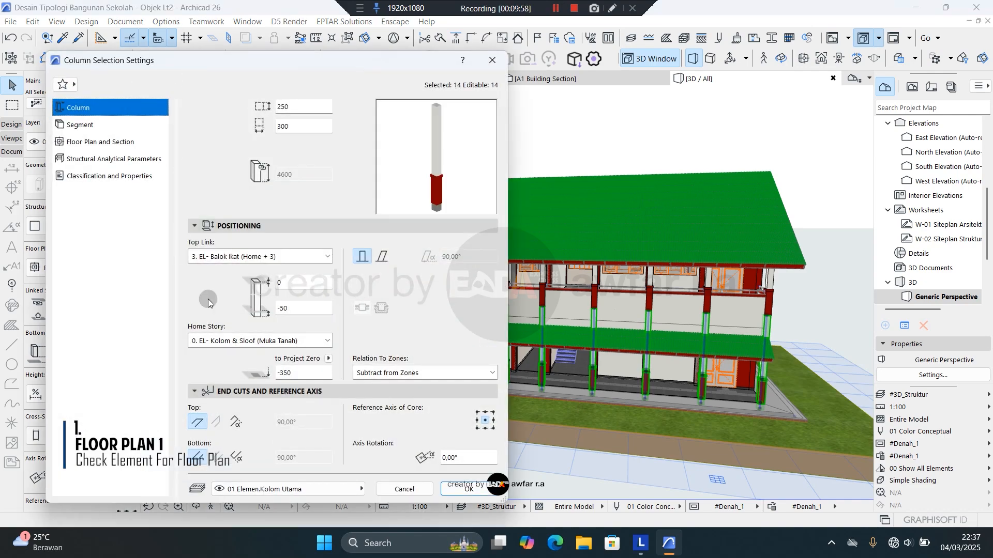
pyautogui.click(292, 310)
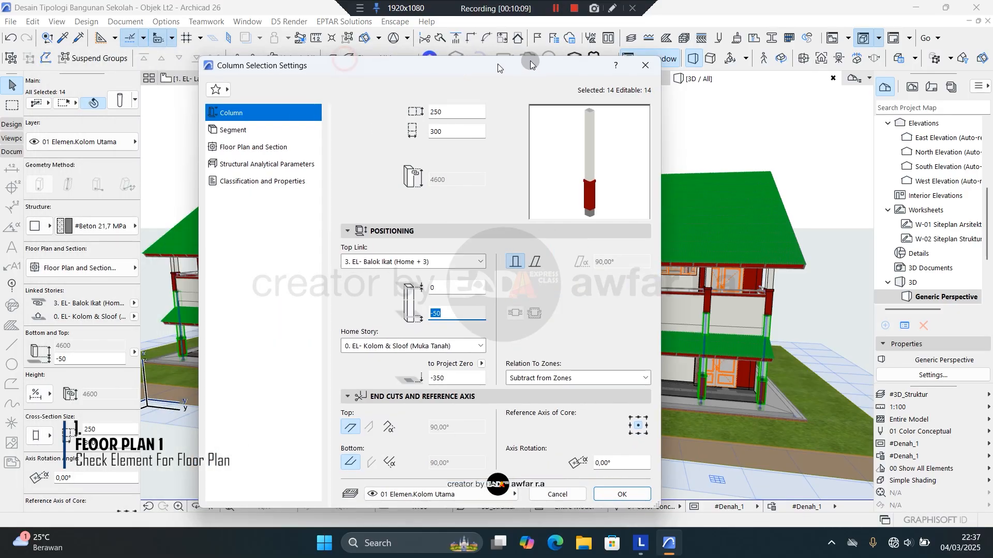
pyautogui.moveTo(530, 61); pyautogui.dragTo(563, 31)
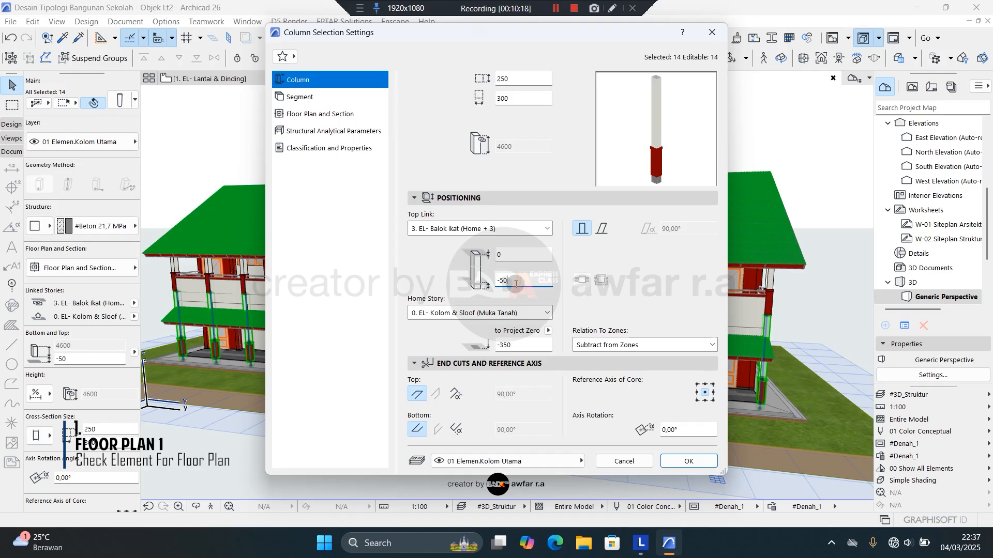
pyautogui.click(308, 116)
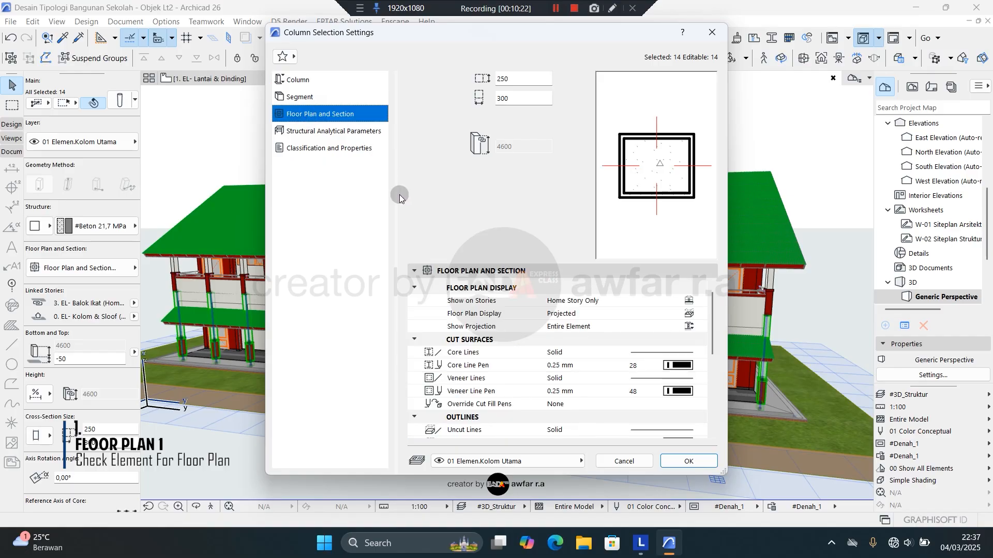
pyautogui.click(463, 302)
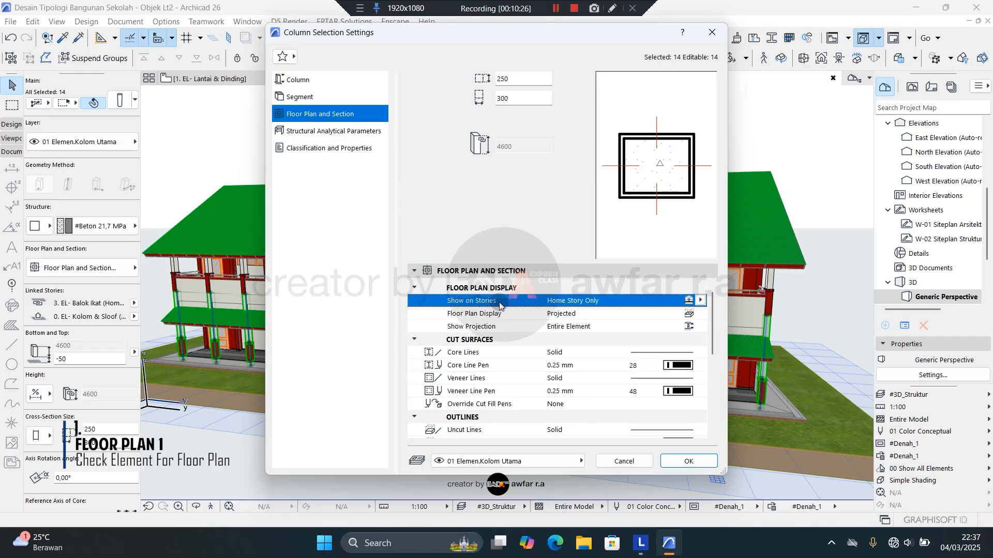
pyautogui.click(701, 301)
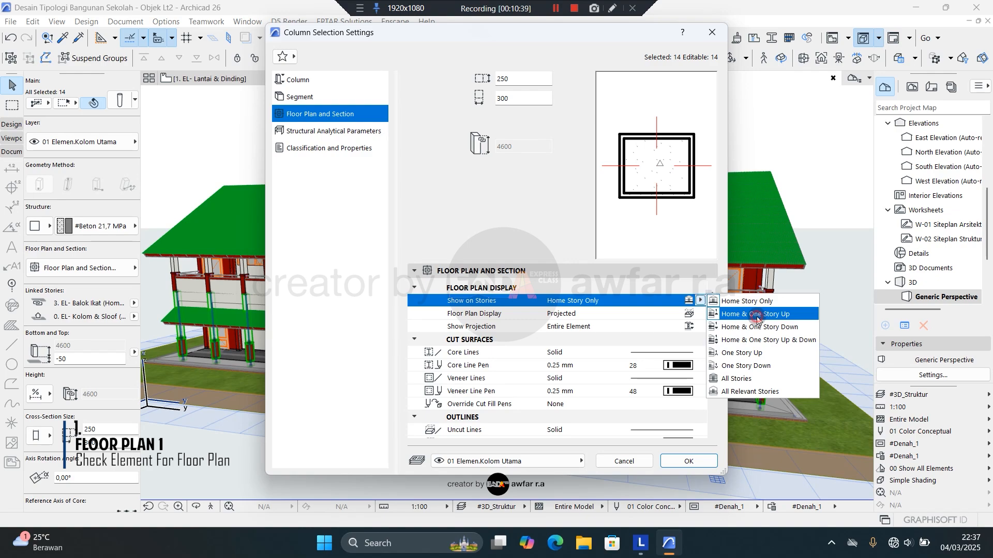
pyautogui.click(757, 314)
# Step: Keep the selected columns' floor plan display as Projected with Home & One Story Up, and apply the column settings
pyautogui.click(688, 314)
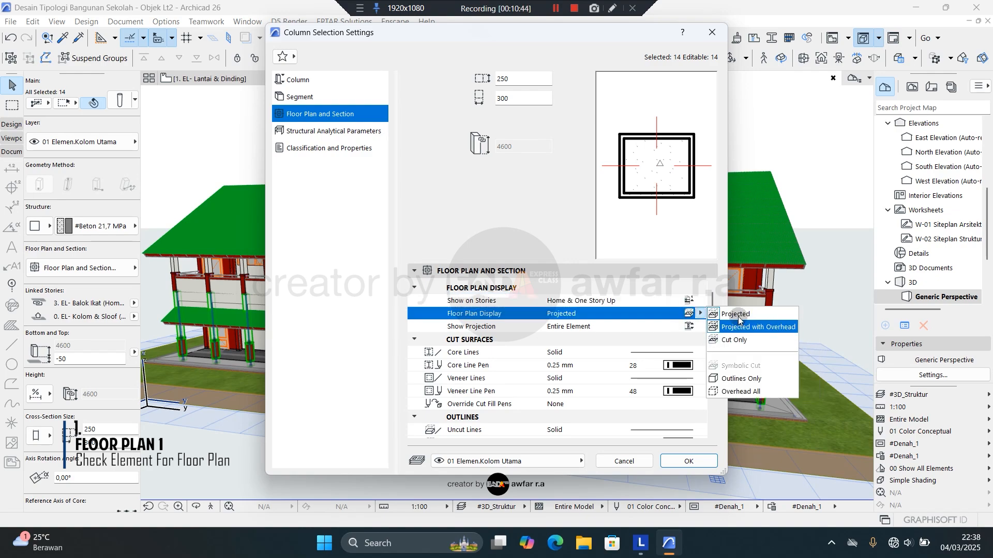
pyautogui.click(740, 314)
pyautogui.click(699, 300)
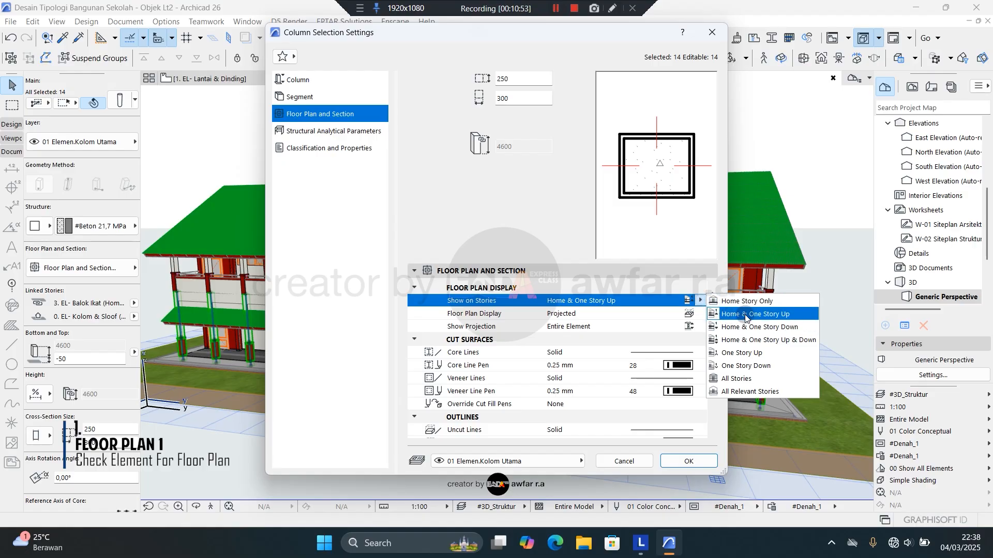
pyautogui.click(699, 302)
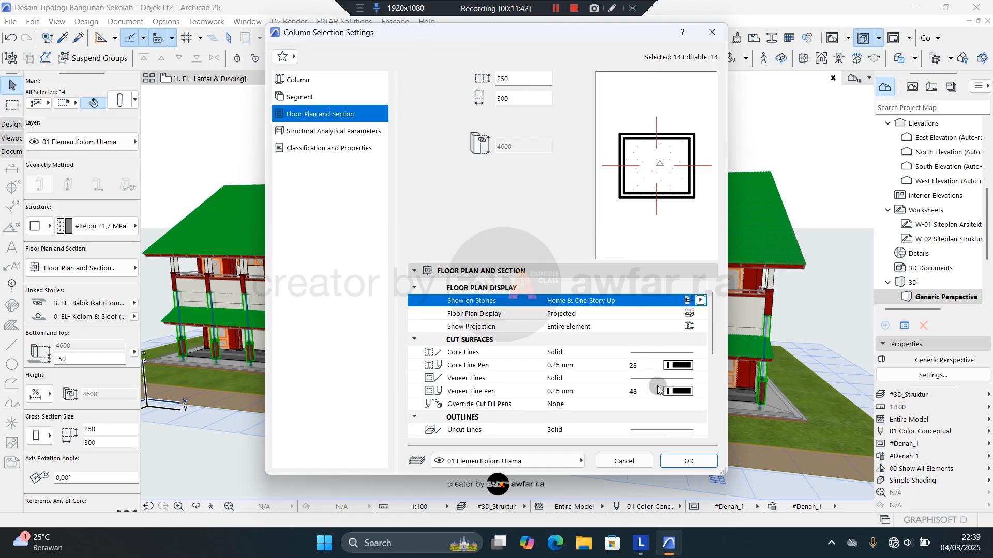
pyautogui.click(686, 460)
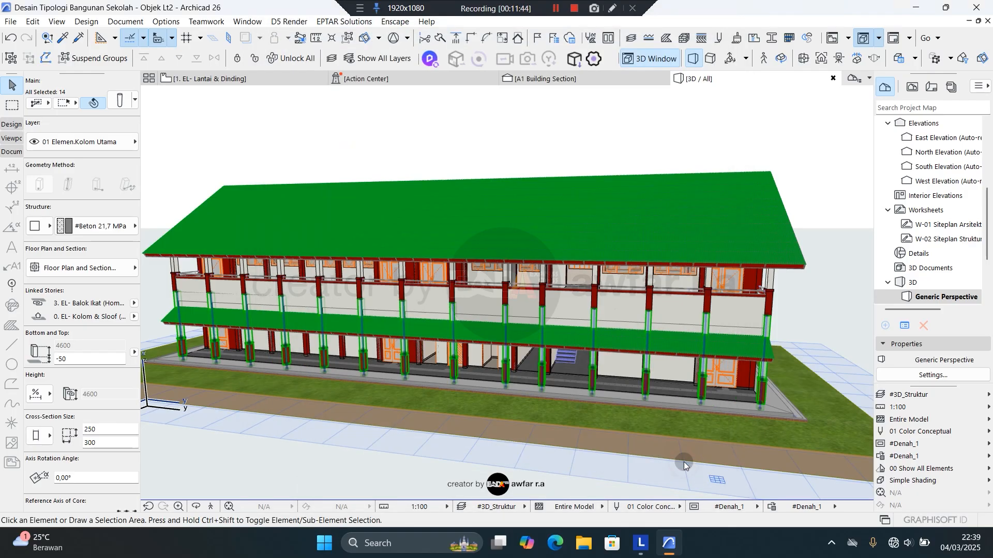
# Step: Return to the story 1 floor plan and check how the front corridor columns display along the building
pyautogui.click(290, 78)
pyautogui.scroll(5, 491, 124)
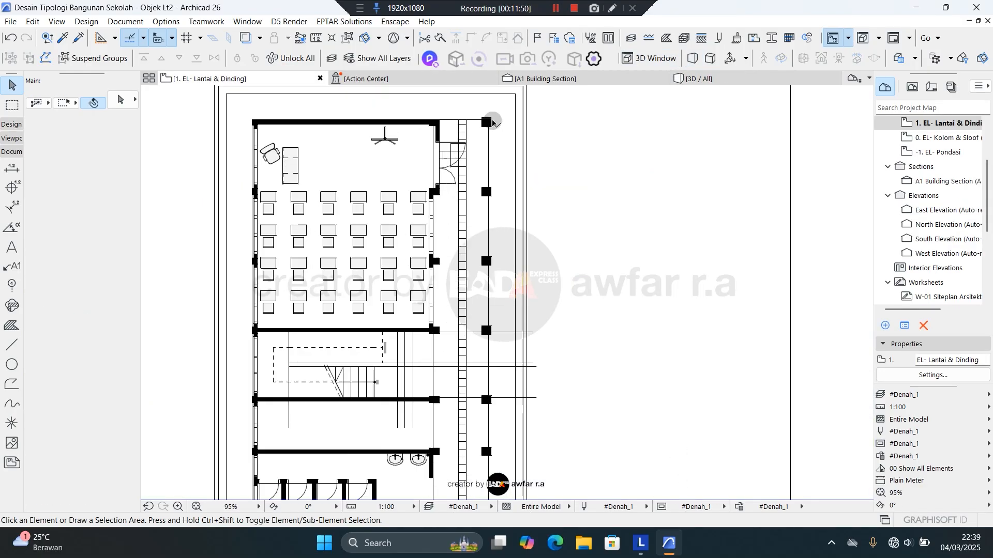
pyautogui.scroll(-5, 492, 123)
pyautogui.scroll(4, 494, 358)
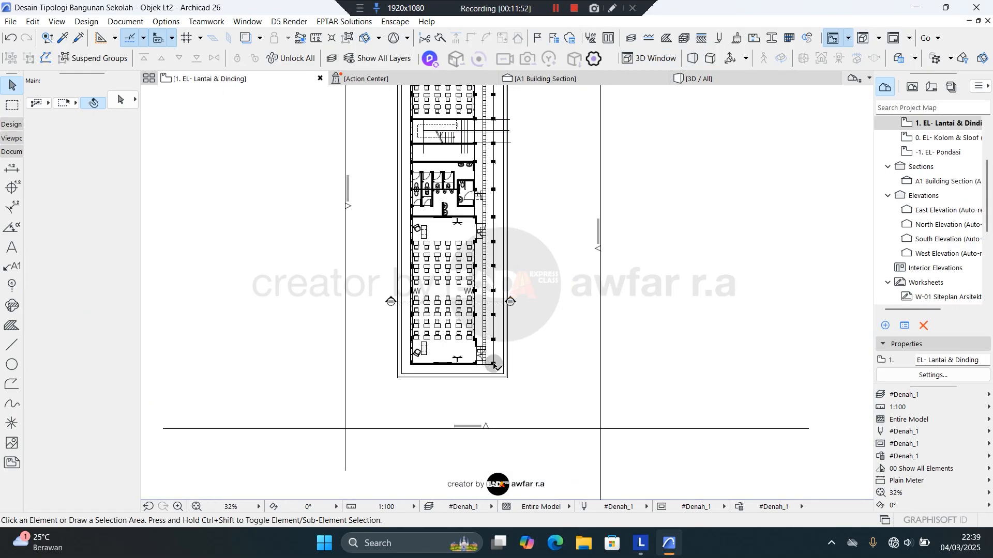
pyautogui.moveTo(494, 359)
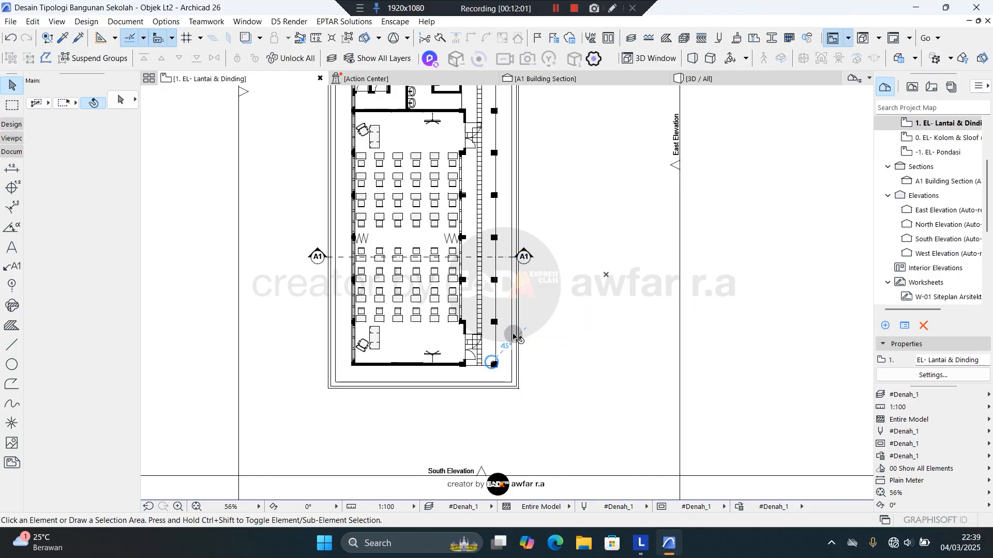
pyautogui.scroll(3, 517, 329)
pyautogui.click(525, 309)
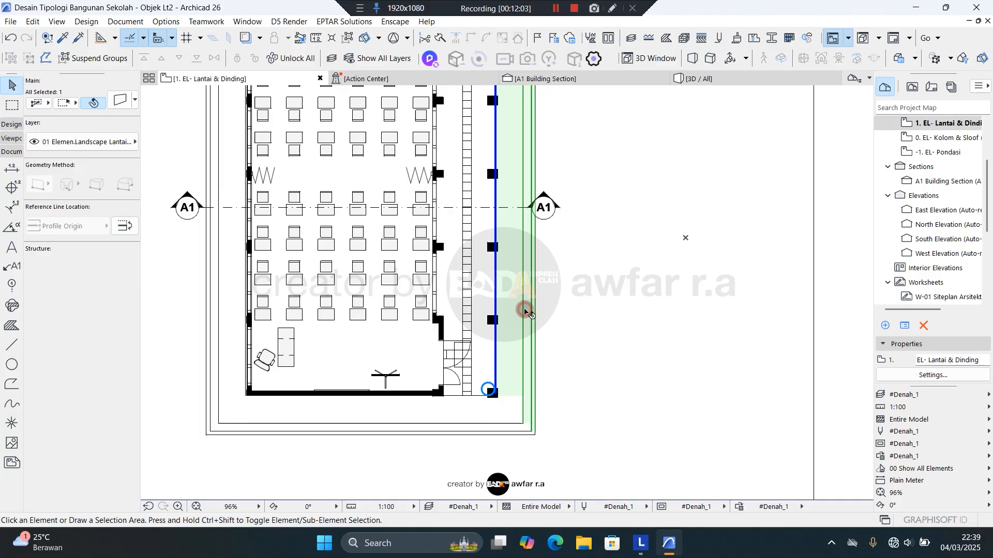
pyautogui.click(571, 327)
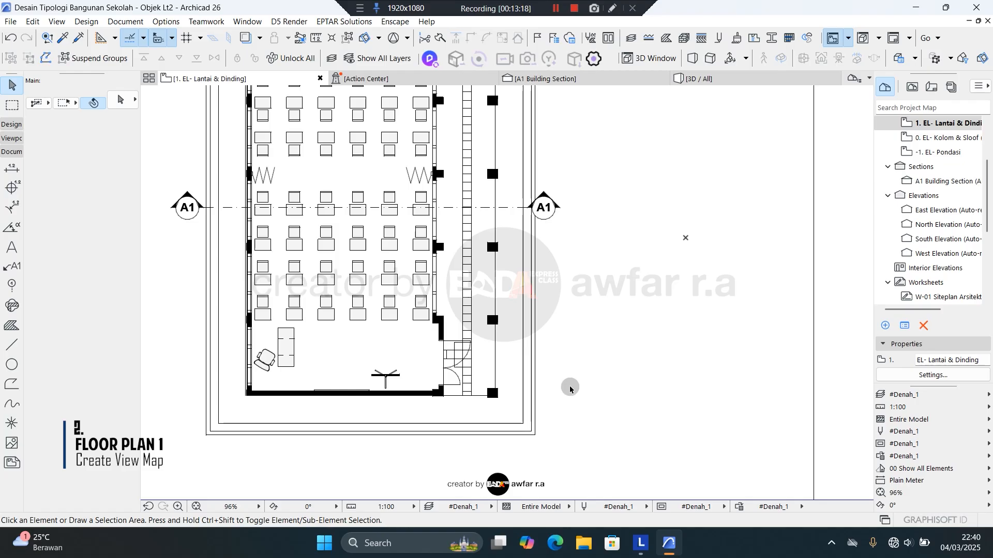
# Step: Rename the layer combination #Denah_1 as #LCO-ARS-Denah and confirm the layer settings
pyautogui.click(431, 507)
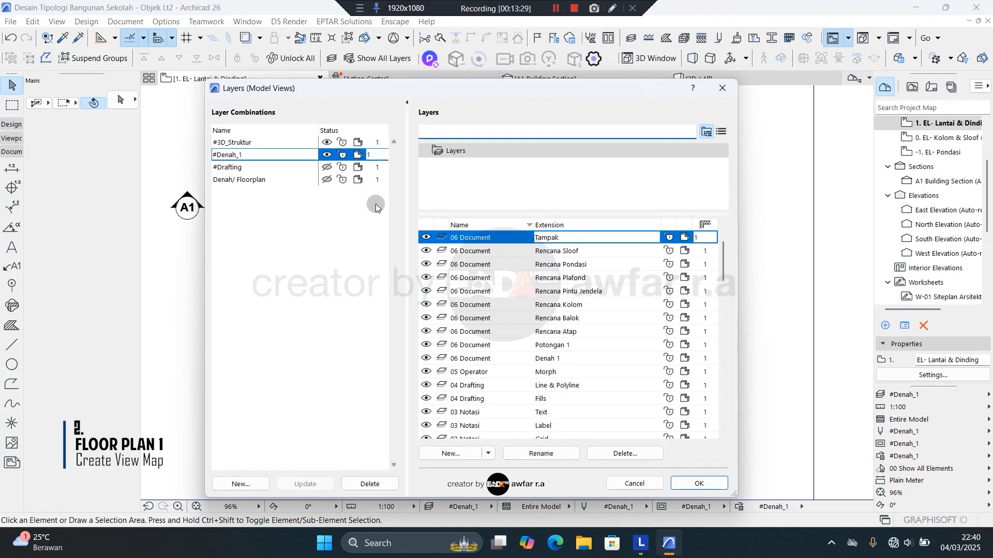
pyautogui.click(345, 88)
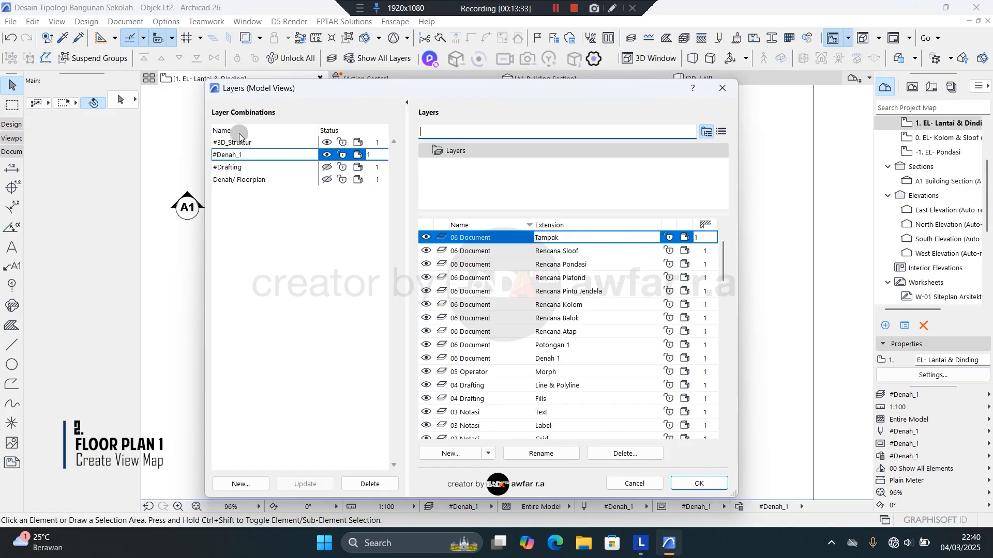
pyautogui.doubleClick(218, 156)
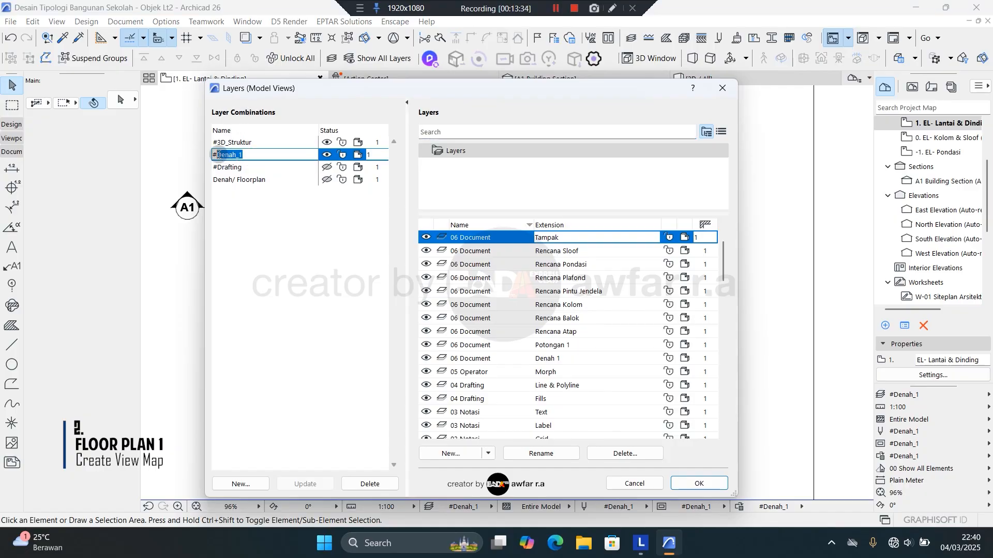
pyautogui.write('LCO-A')
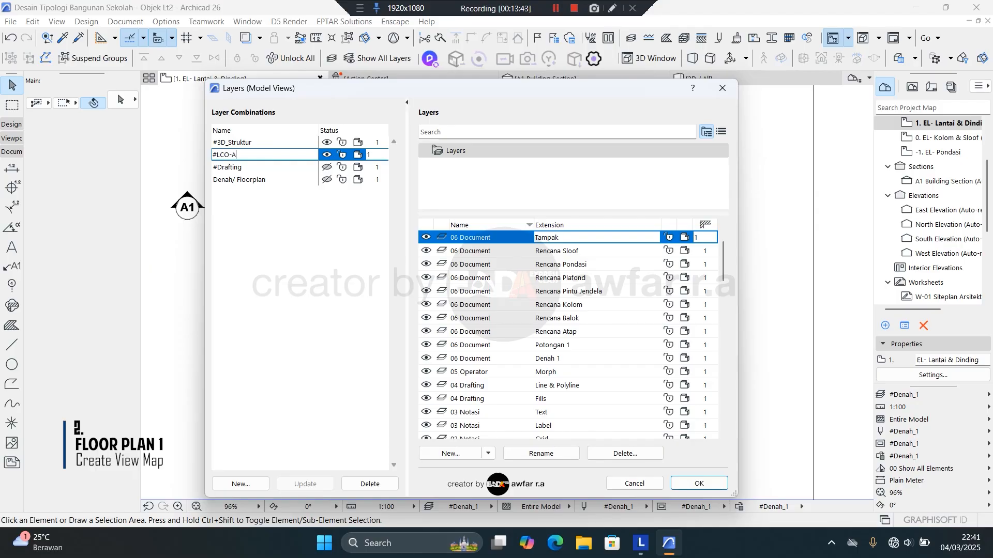
pyautogui.write('RS-Denah')
pyautogui.click(285, 199)
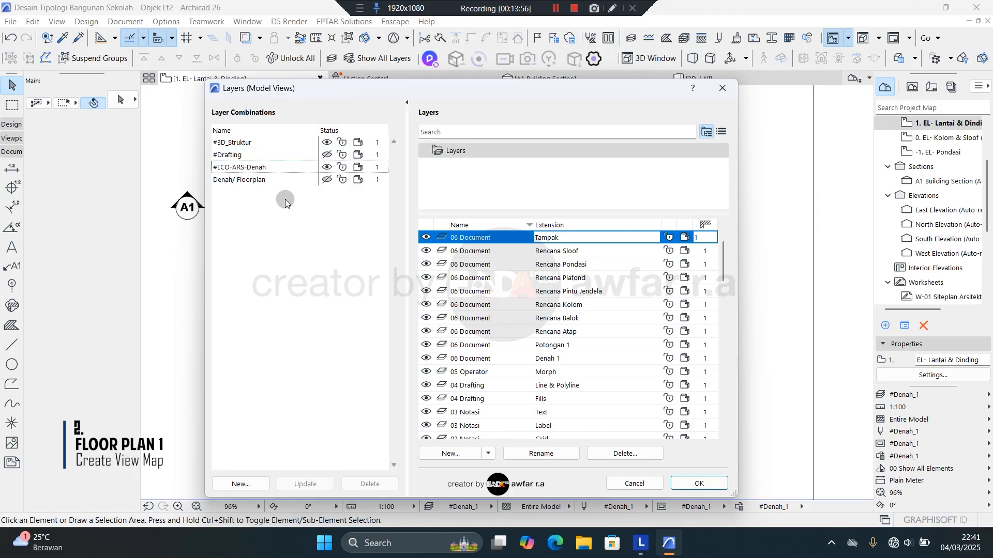
pyautogui.click(687, 484)
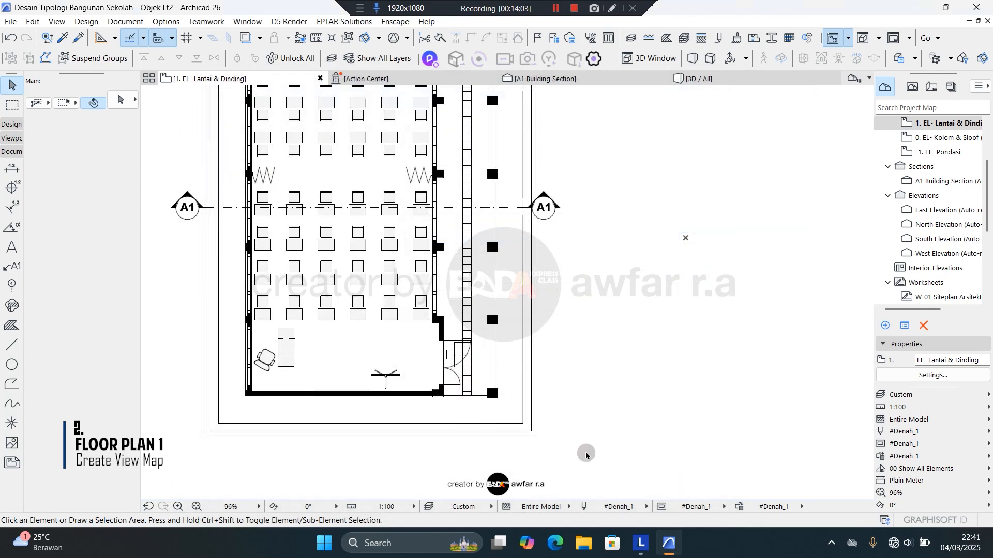
pyautogui.click(631, 509)
pyautogui.click(706, 508)
pyautogui.click(764, 509)
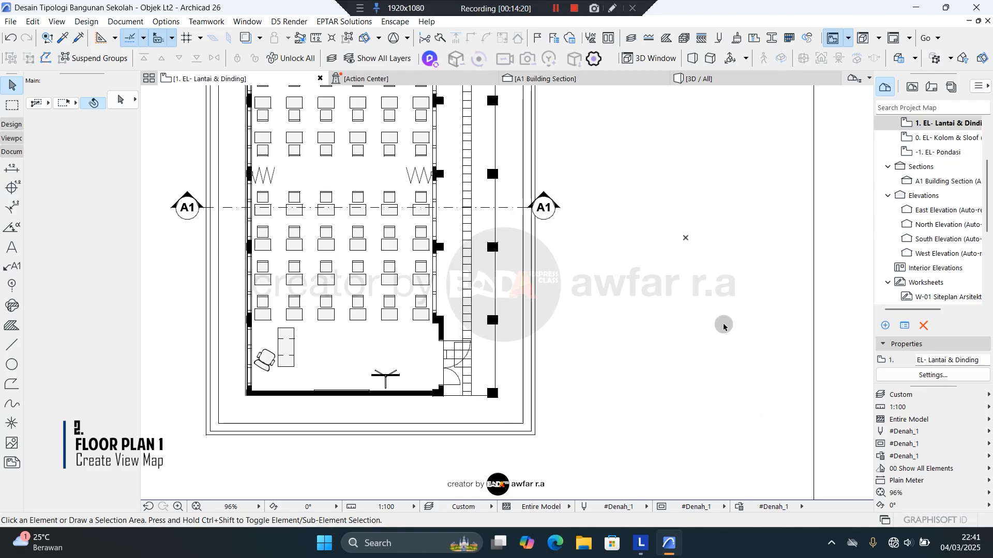
# Step: Show the View Map and create a folder named ARS-FLOOR PLAN in it
pyautogui.click(911, 88)
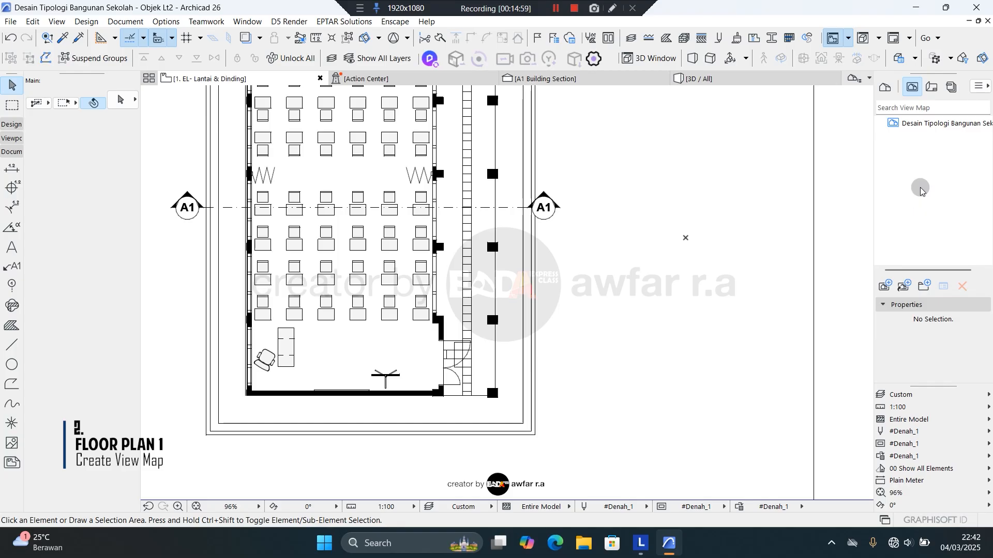
pyautogui.click(924, 288)
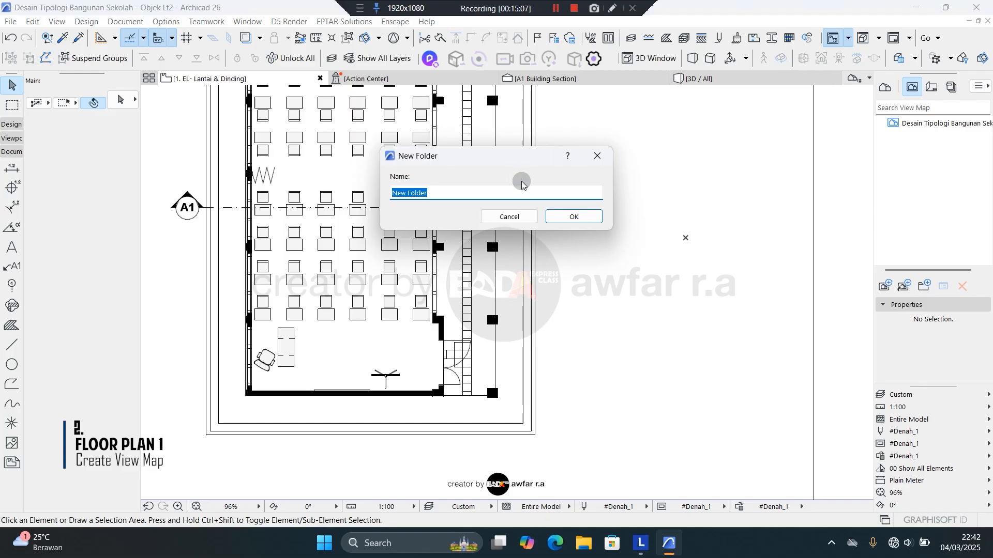
pyautogui.write('ARS-FLOOR PLAN')
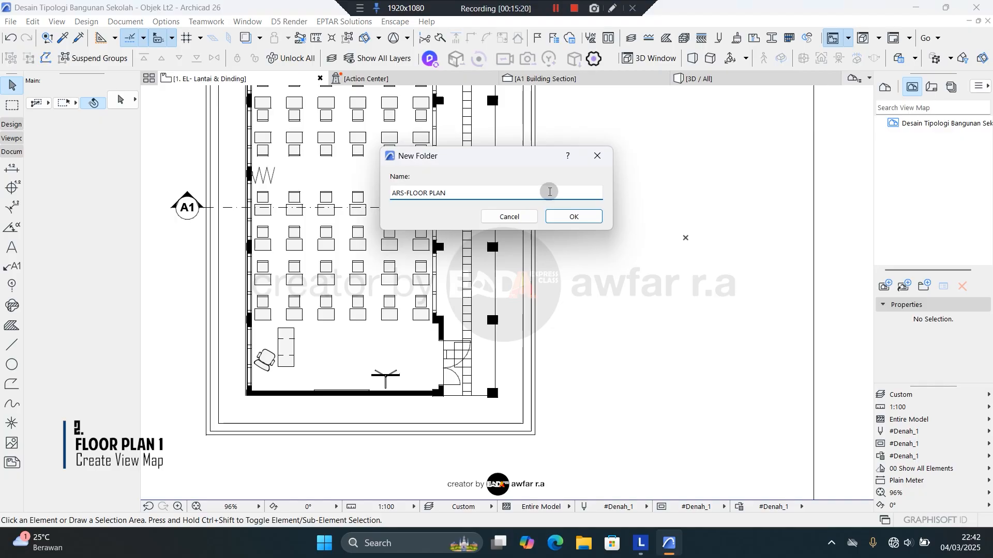
pyautogui.click(565, 219)
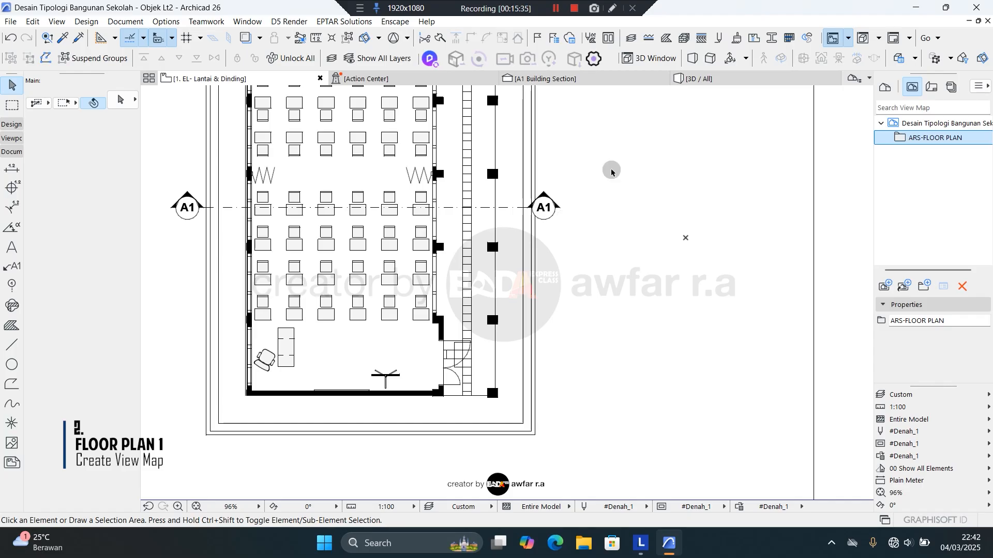
# Step: Create two more View Map folders named ARS-SECTION and ARS-ELEVATION
pyautogui.click(924, 286)
pyautogui.write('ARS-')
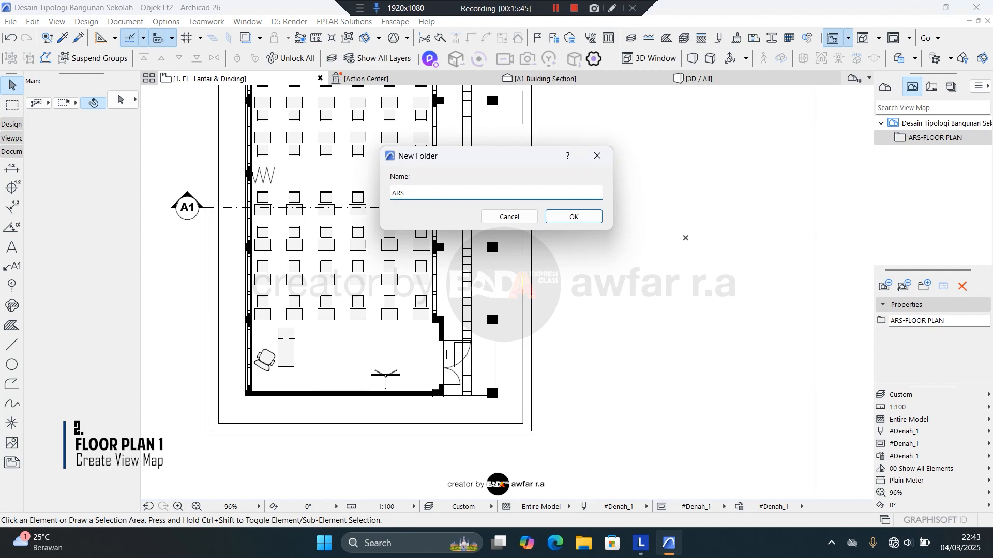
pyautogui.write('SECTION')
pyautogui.press('Return')
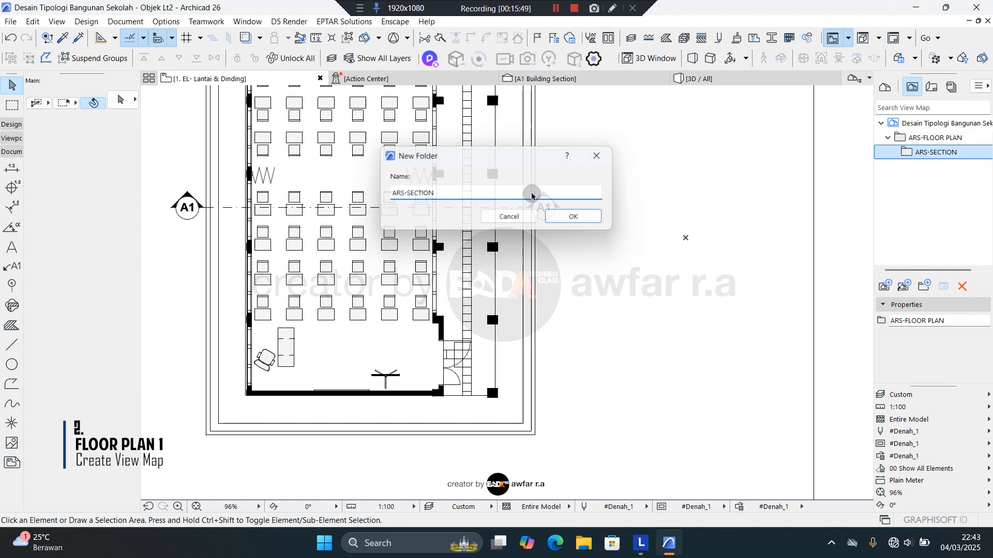
pyautogui.click(924, 286)
pyautogui.write('A')
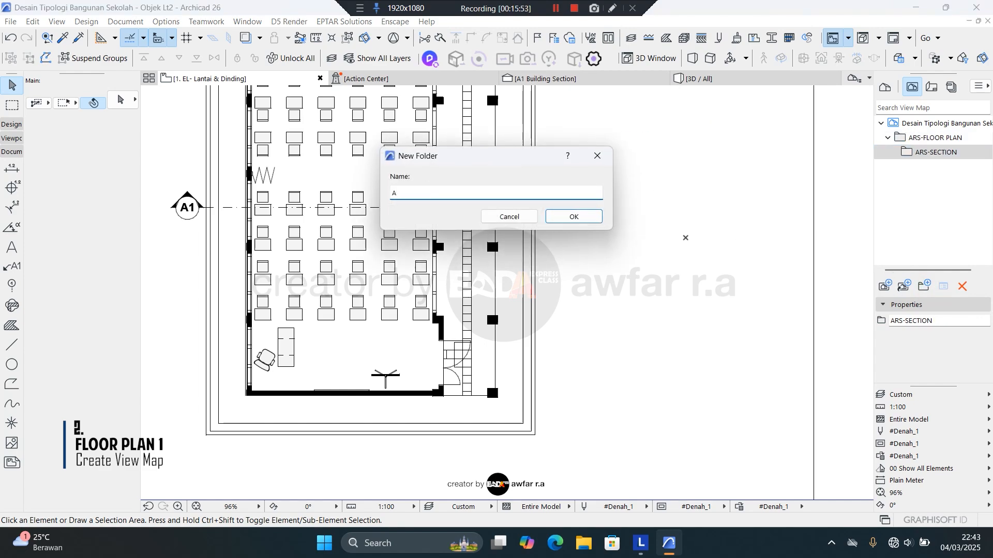
pyautogui.write('RS-ELEVATION')
pyautogui.press('Return')
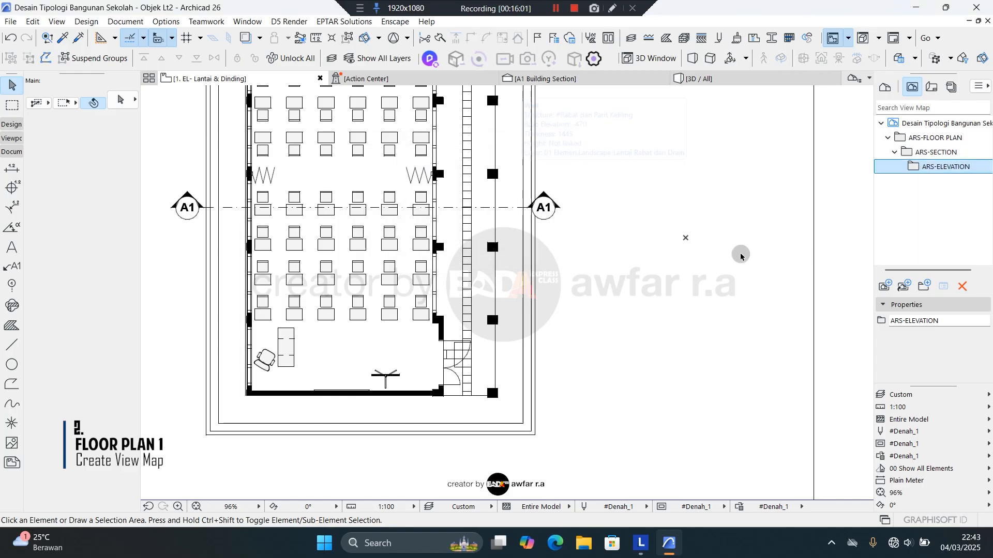
# Step: Create an ARS-DETAIL folder and move the nested section, elevation and detail folders up to the same level as ARS-FLOOR PLAN
pyautogui.click(923, 286)
pyautogui.write('ARS')
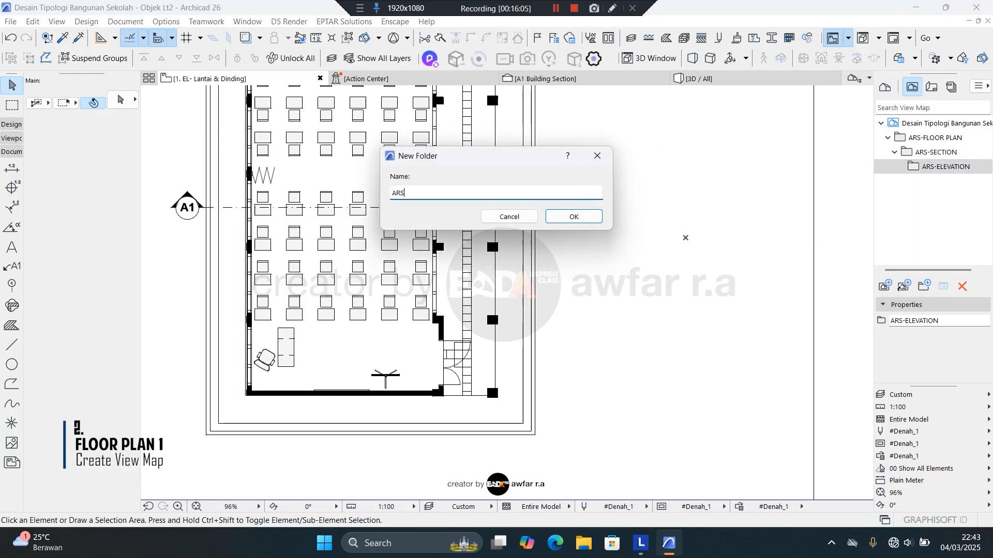
pyautogui.write('-DETAIL')
pyautogui.press('Return')
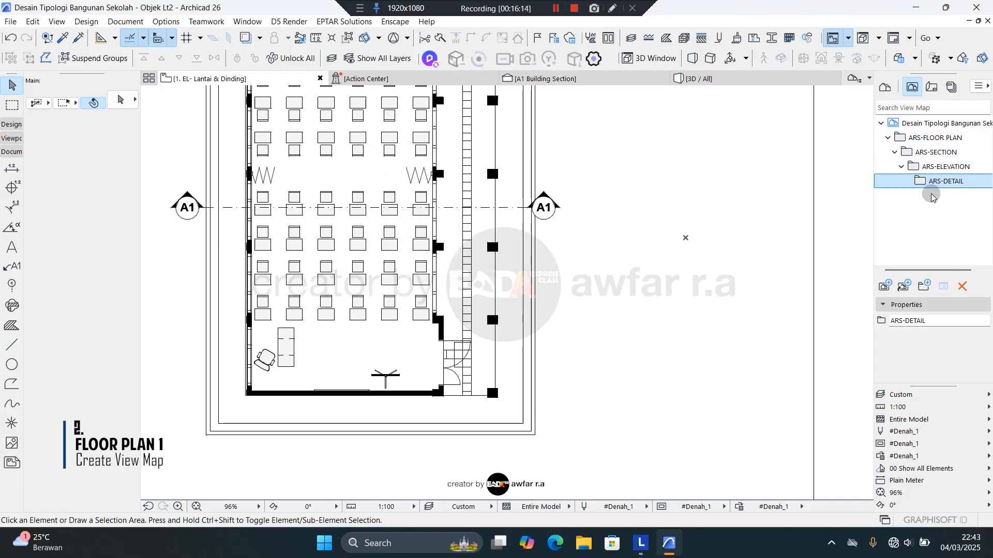
pyautogui.moveTo(937, 181); pyautogui.dragTo(897, 162)
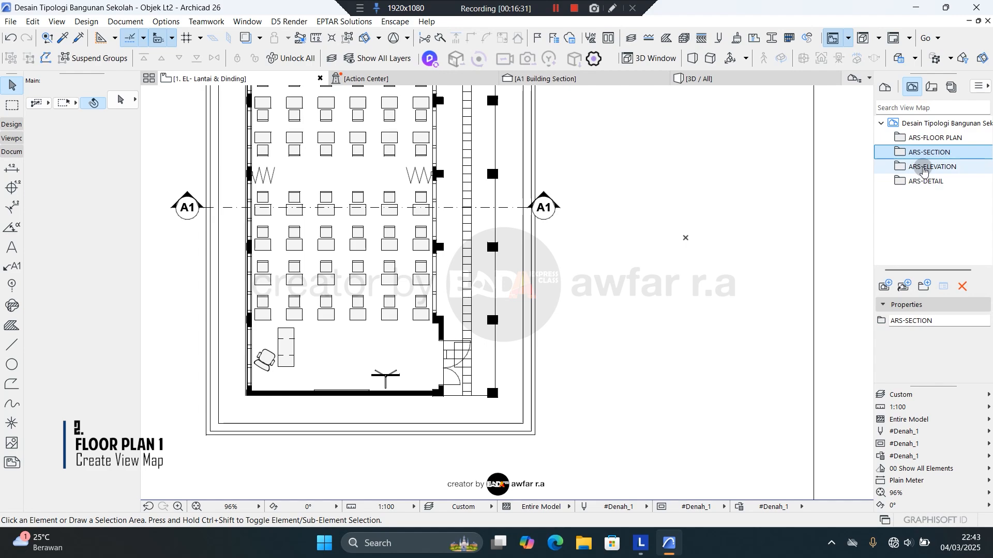
# Step: Start saving the current view in the ARS-FLOOR PLAN folder with the custom name Denah
pyautogui.click(924, 139)
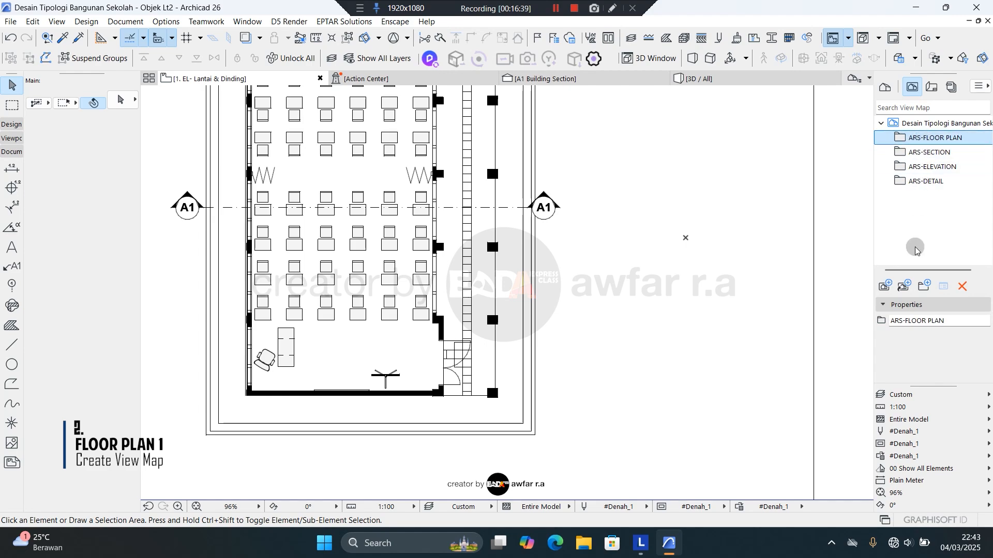
pyautogui.click(887, 285)
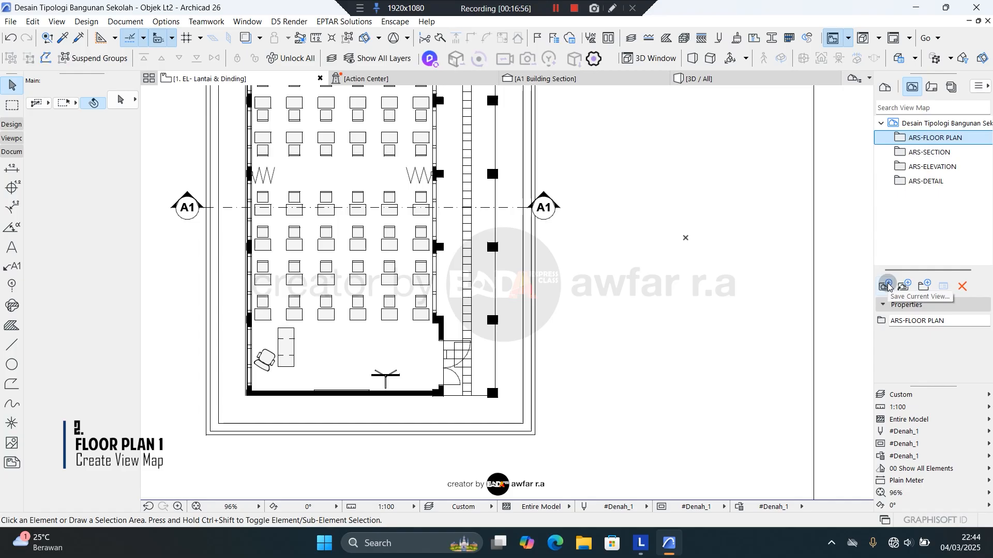
pyautogui.click(921, 143)
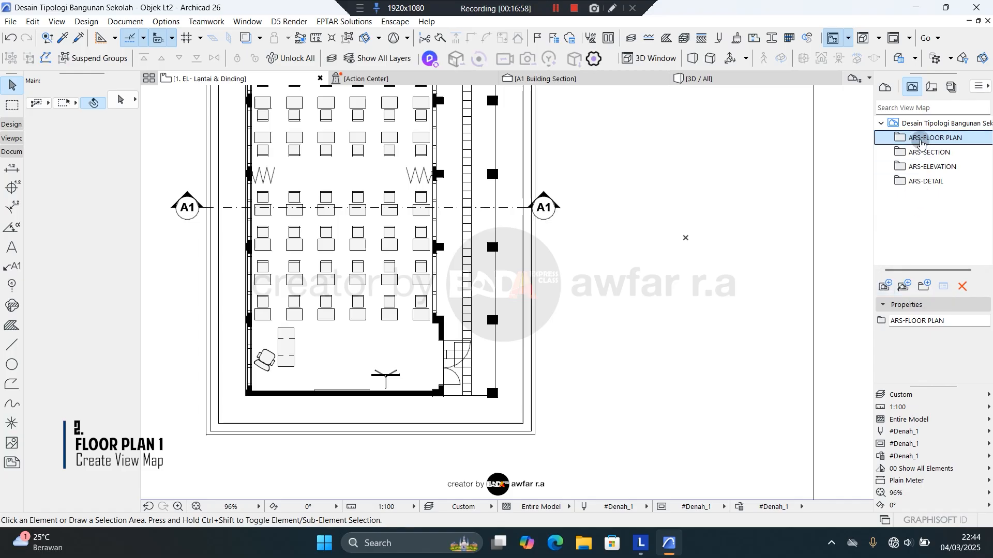
pyautogui.click(886, 287)
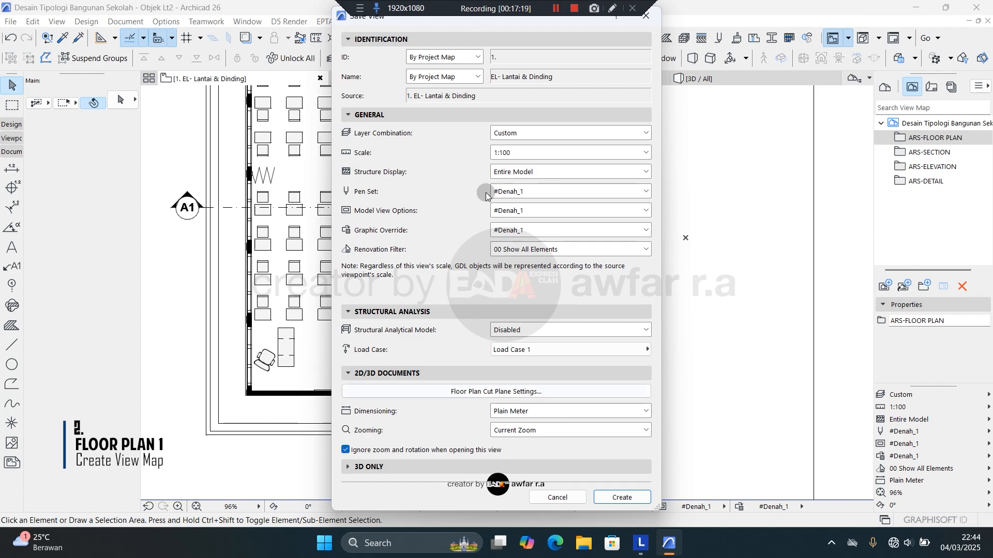
pyautogui.click(477, 77)
pyautogui.click(444, 99)
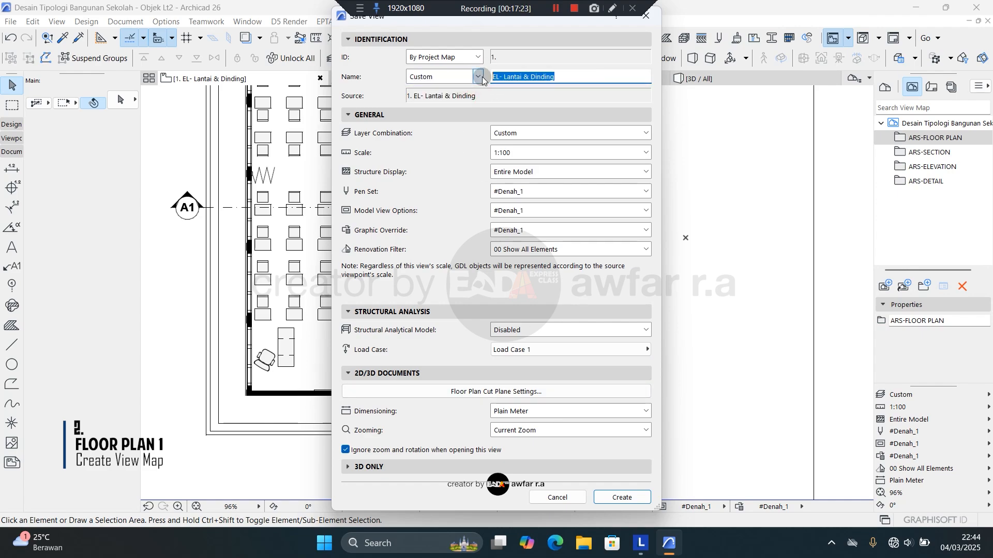
pyautogui.write('Denah')
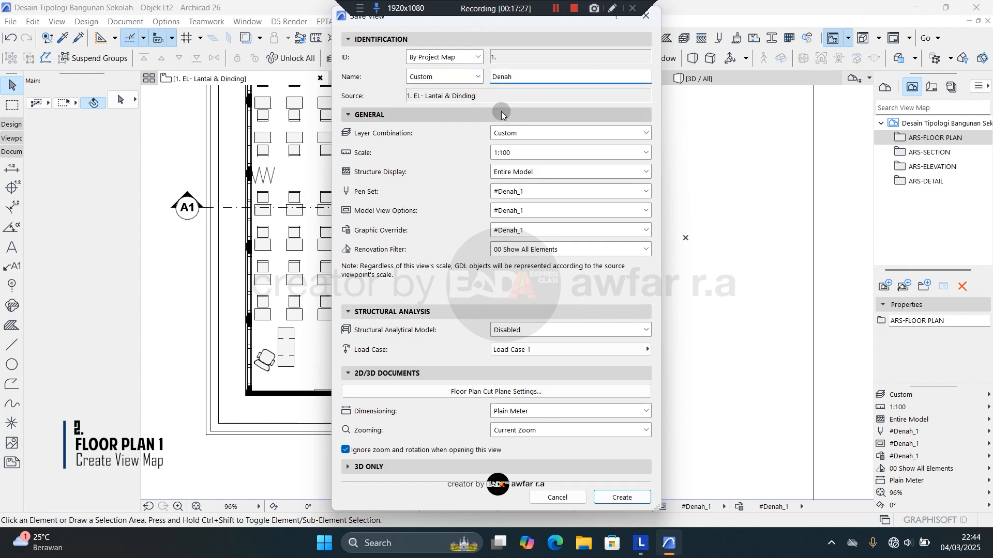
# Step: Assign the layer combination #LCO-ARS-Denah to the view, keep scale 1:100 and renovation filter 00 Show All Elements, and create it
pyautogui.click(516, 132)
pyautogui.click(538, 185)
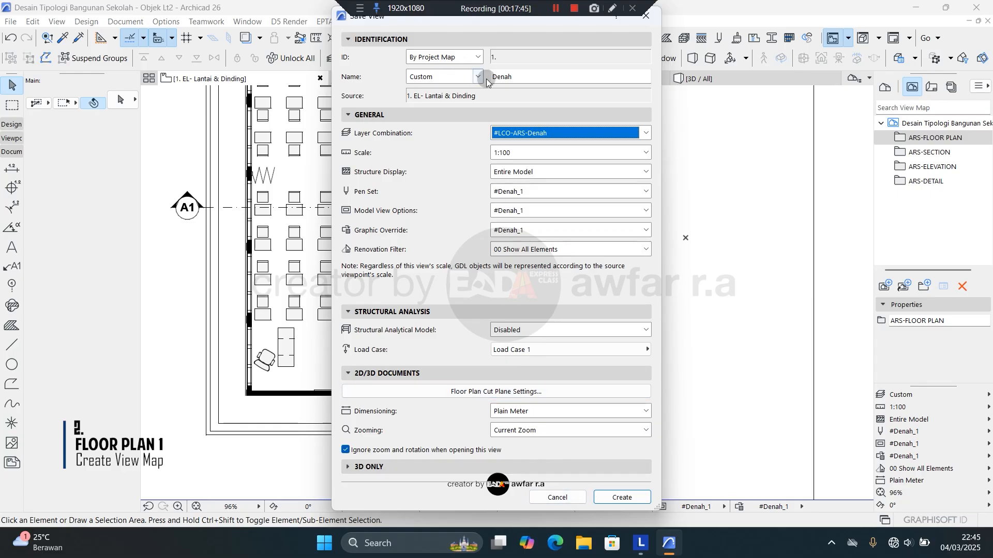
pyautogui.click(528, 76)
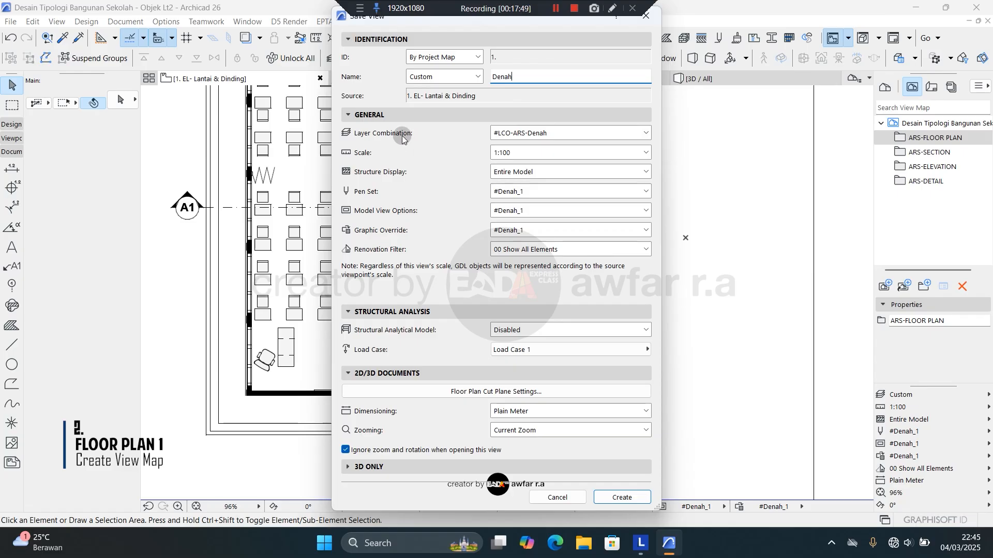
pyautogui.click(523, 135)
pyautogui.click(523, 135)
pyautogui.click(524, 153)
pyautogui.click(524, 154)
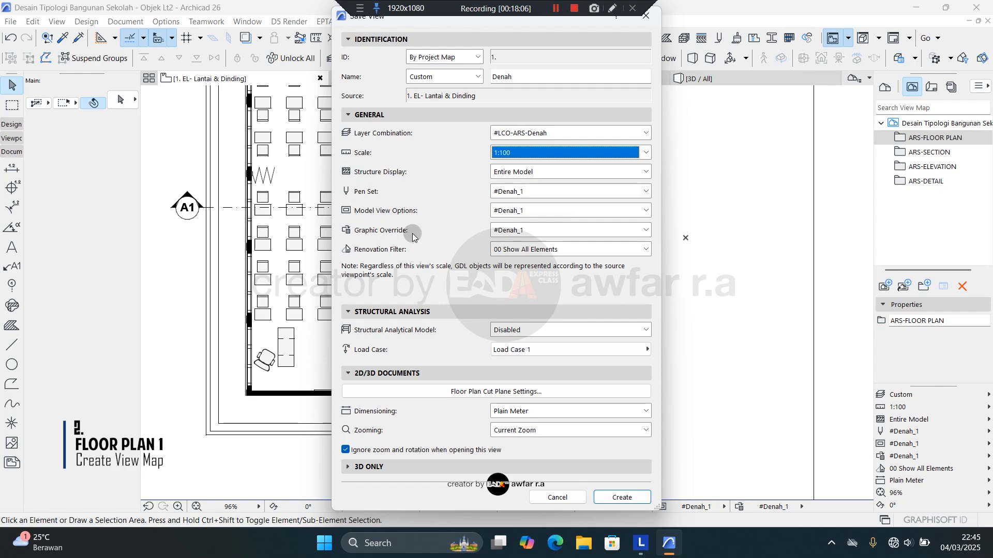
pyautogui.click(527, 252)
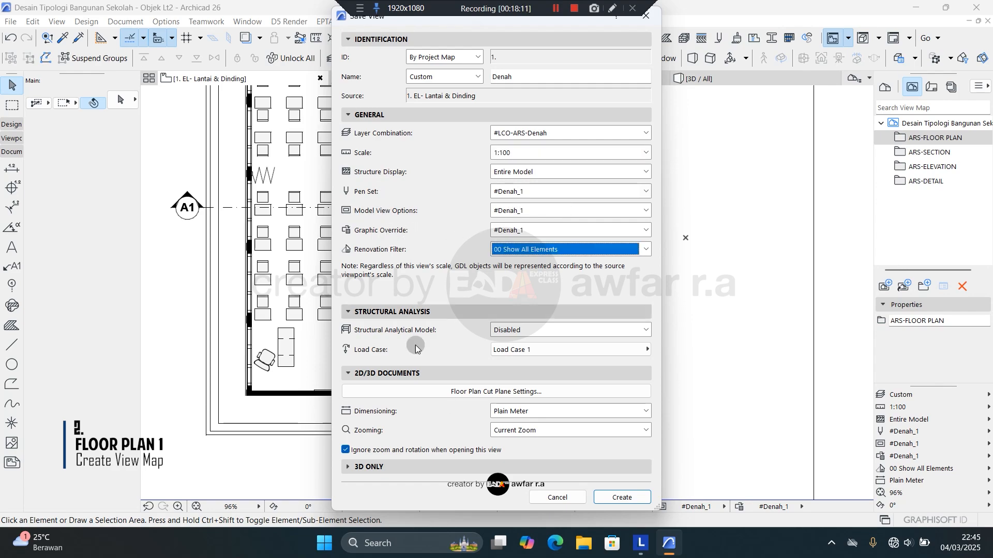
pyautogui.click(623, 498)
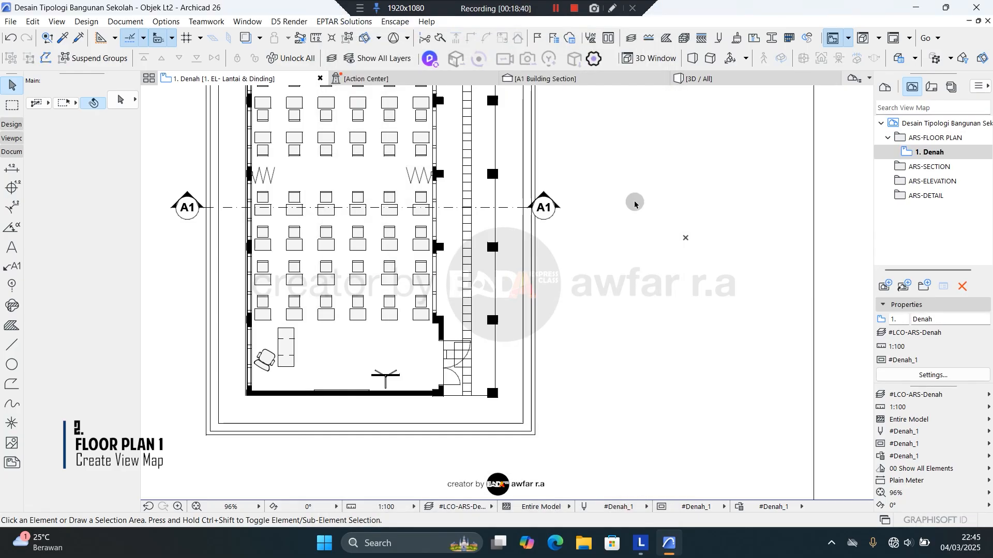
# Step: Switch the open plan to layer combination #Drafting, pen set 05 Detailing, model view options 02 Drafting and graphic override Fire Plan
pyautogui.click(935, 152)
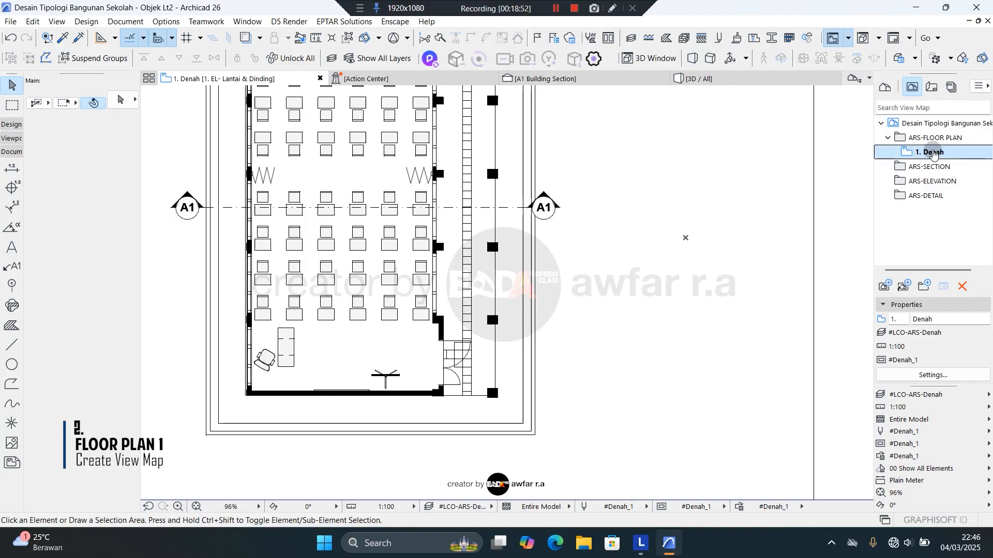
pyautogui.click(463, 507)
pyautogui.click(524, 469)
pyautogui.click(542, 507)
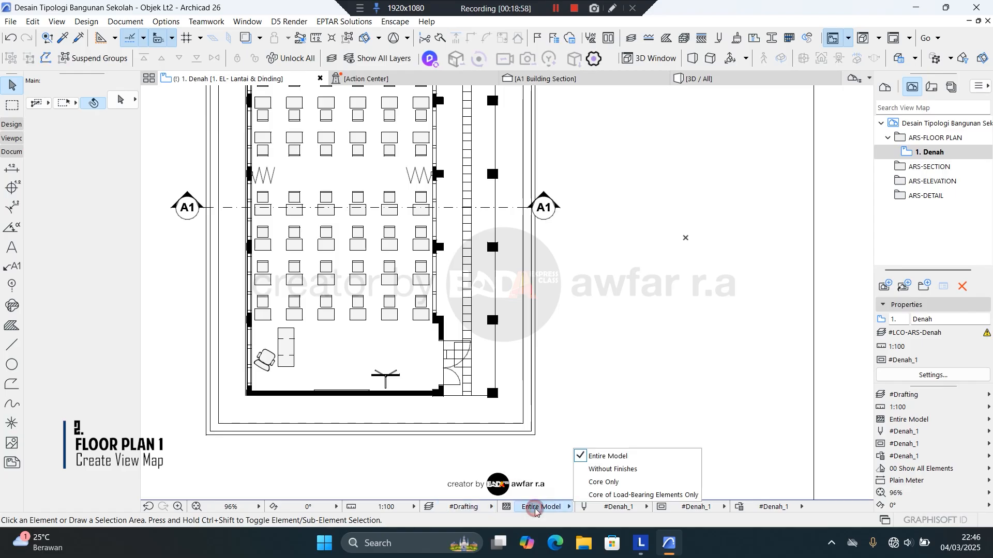
pyautogui.click(615, 506)
pyautogui.click(671, 416)
pyautogui.click(692, 507)
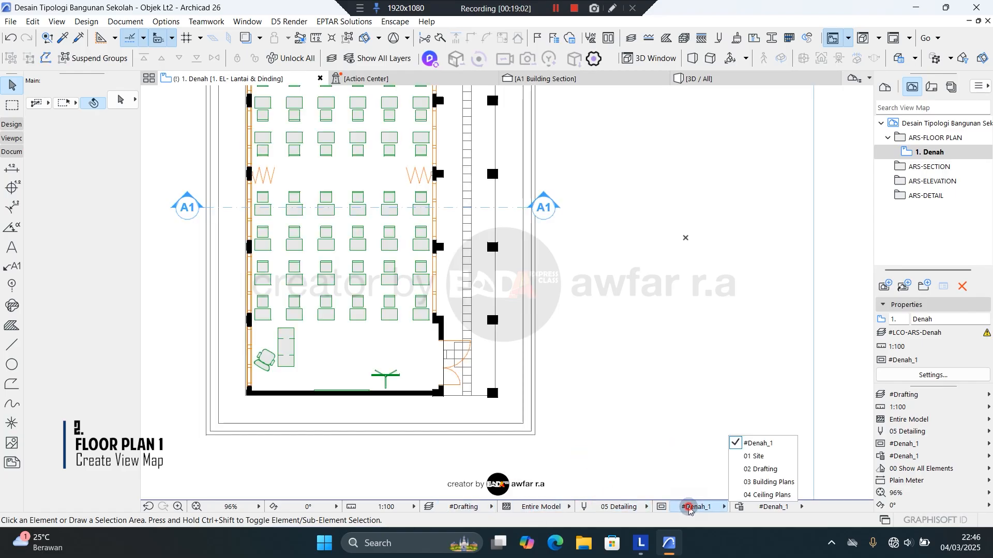
pyautogui.click(749, 474)
pyautogui.click(772, 507)
pyautogui.click(848, 454)
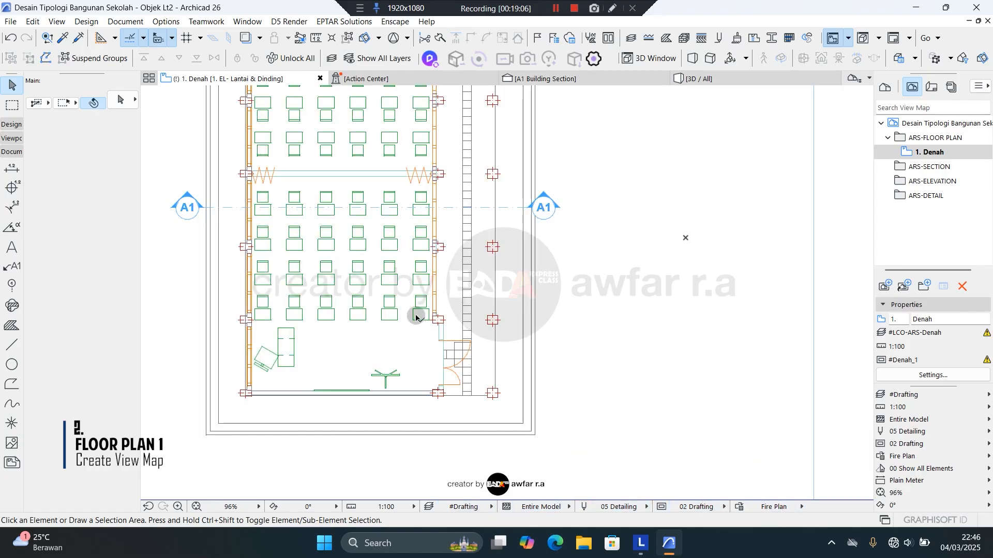
# Step: Reopen the saved view 1. Denah to restore its stored display settings and check the whole plan
pyautogui.scroll(-3, 409, 429)
pyautogui.moveTo(408, 326); pyautogui.dragTo(410, 324, button='middle')
pyautogui.scroll(-2, 410, 325)
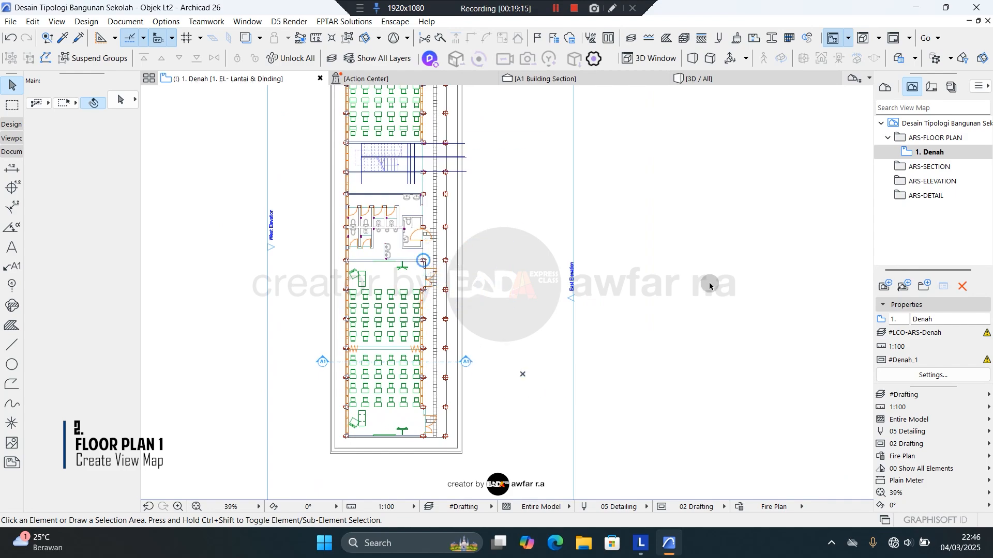
pyautogui.click(929, 153)
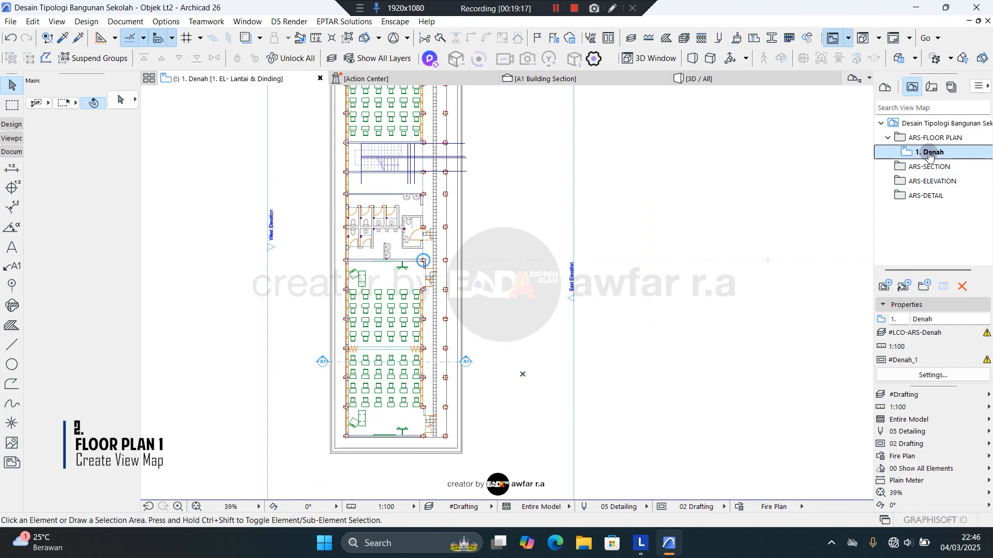
pyautogui.doubleClick(929, 153)
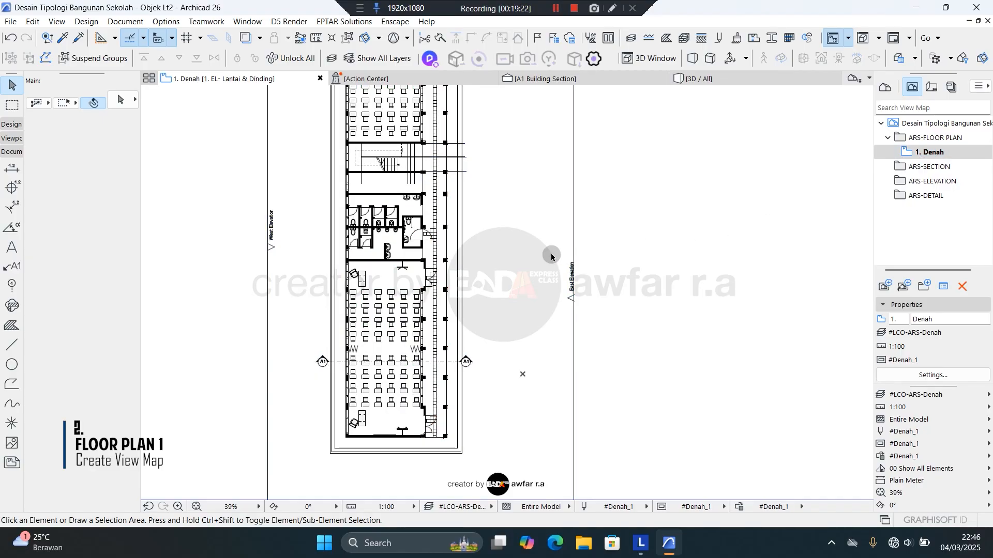
pyautogui.moveTo(420, 218); pyautogui.dragTo(403, 313, button='middle')
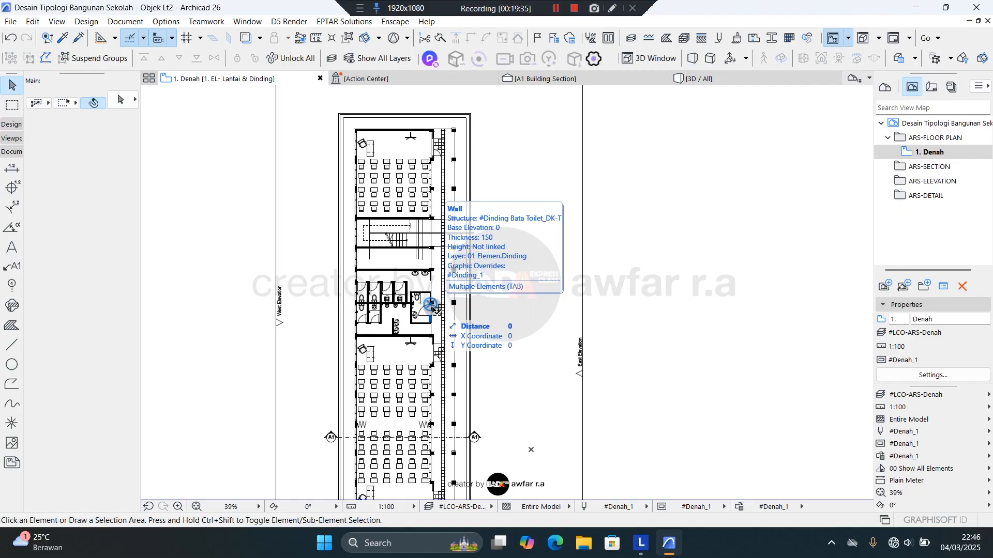
pyautogui.moveTo(503, 281); pyautogui.dragTo(578, 230, button='middle')
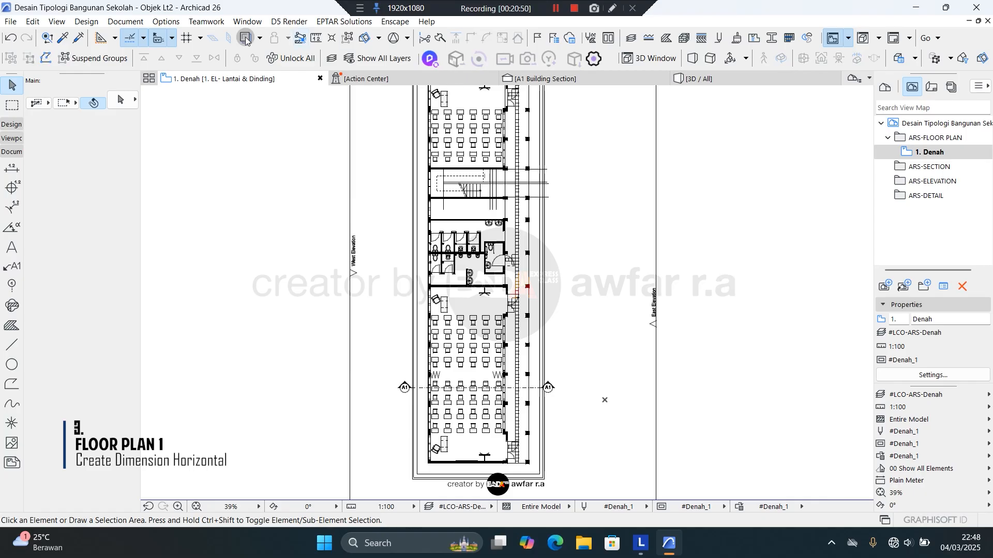
# Step: Open the project's dimension preferences and review the Plain Meter settings for angle and elevation dimensions
pyautogui.click(177, 23)
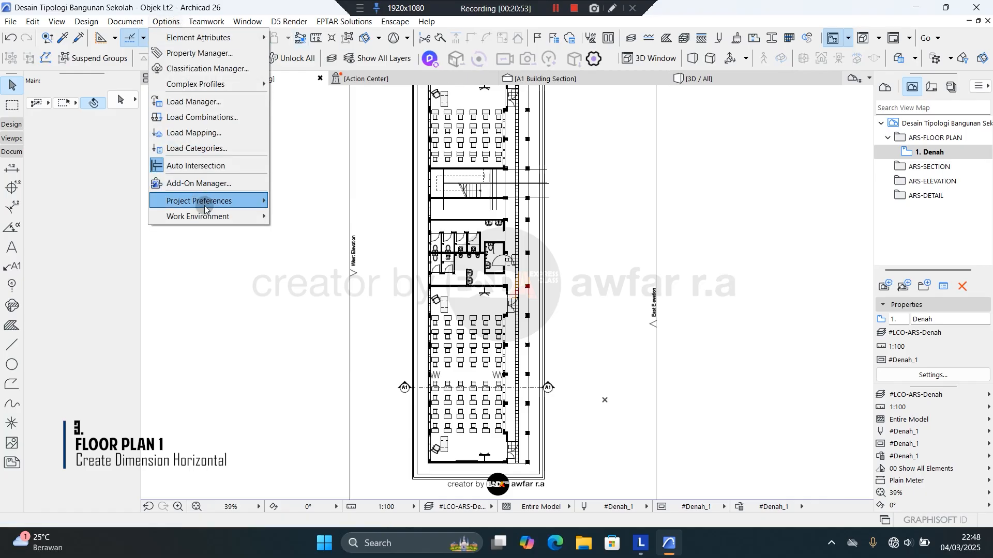
pyautogui.moveTo(205, 208)
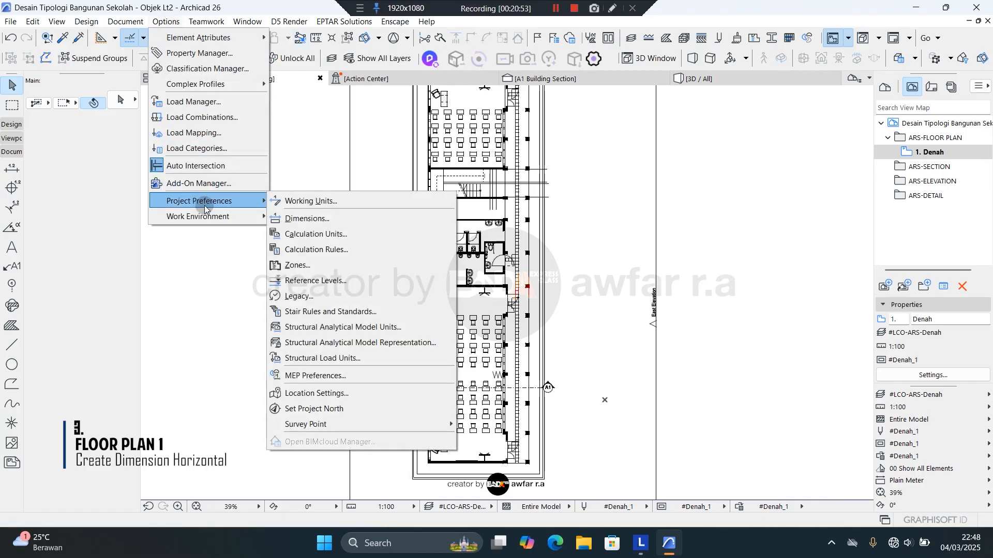
pyautogui.click(313, 219)
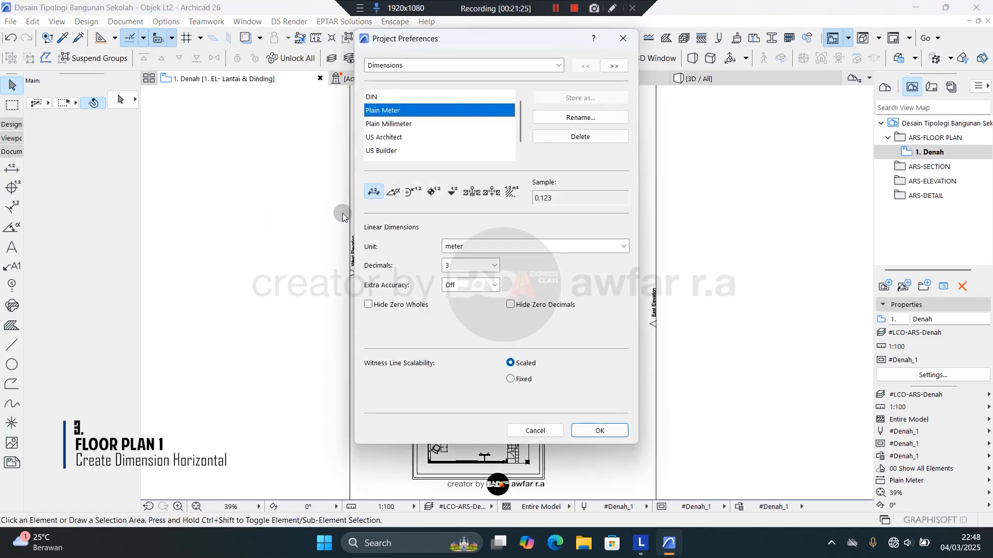
pyautogui.click(392, 193)
pyautogui.click(432, 194)
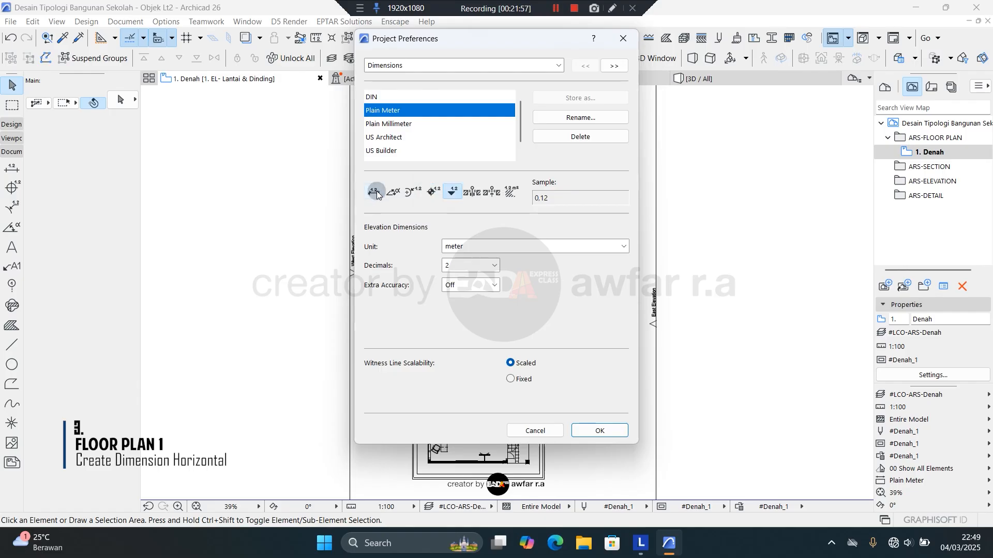
# Step: Try 2 decimals for the linear dimensions in meters, and set the decimals to 3
pyautogui.click(373, 193)
pyautogui.click(460, 265)
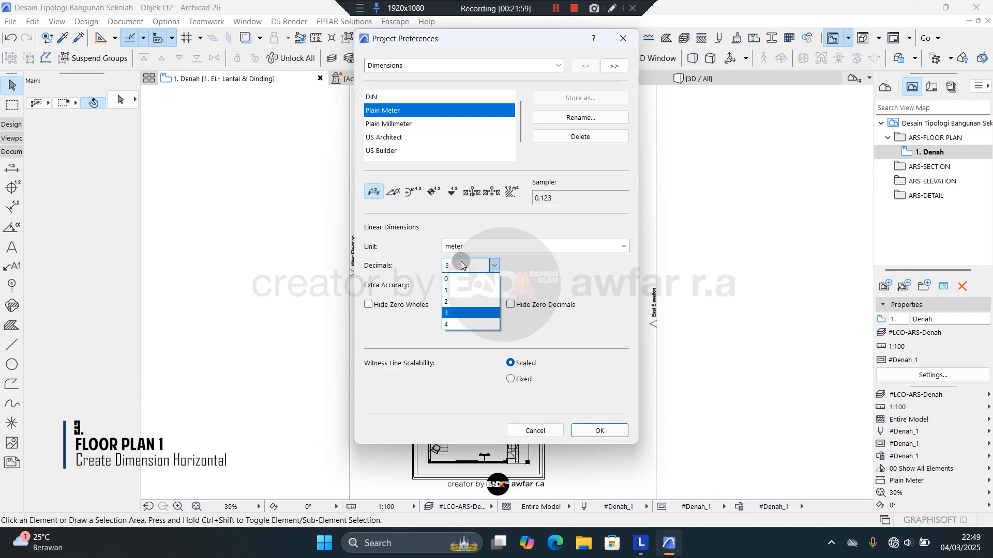
pyautogui.click(455, 302)
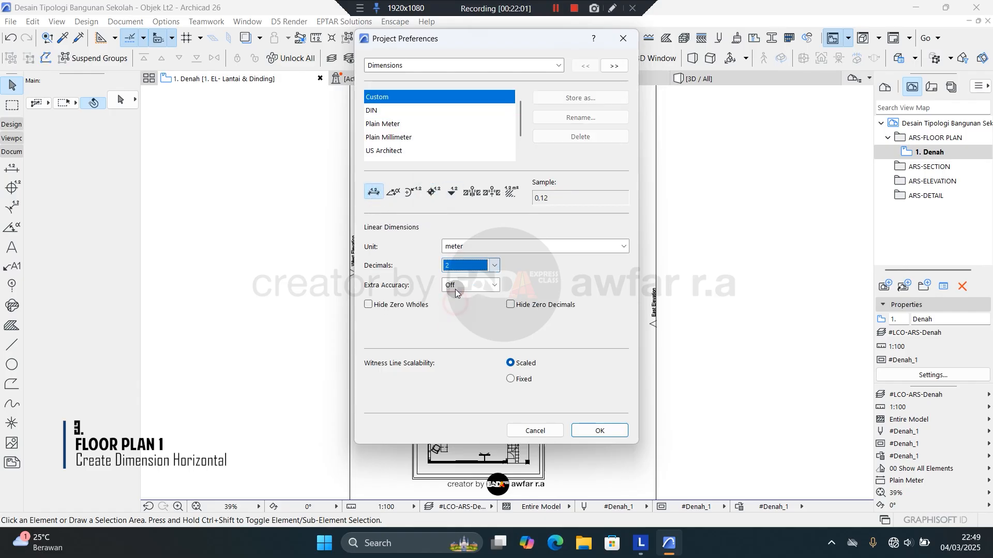
pyautogui.click(468, 266)
pyautogui.click(464, 314)
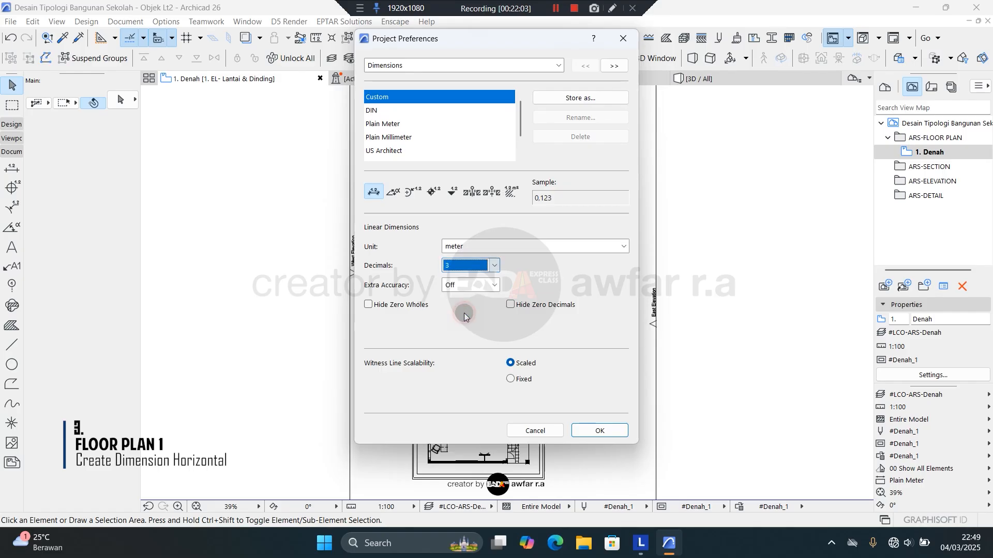
pyautogui.click(473, 266)
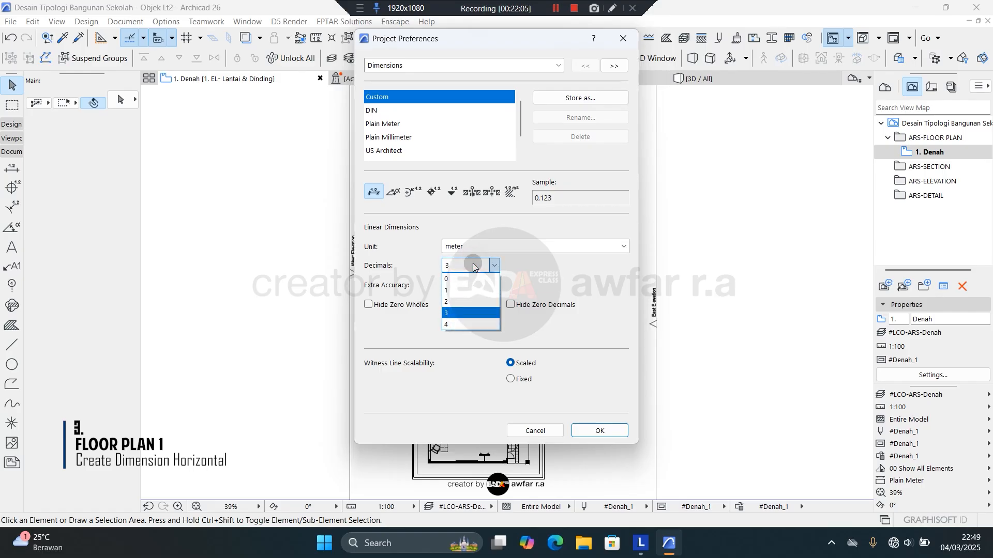
pyautogui.click(468, 314)
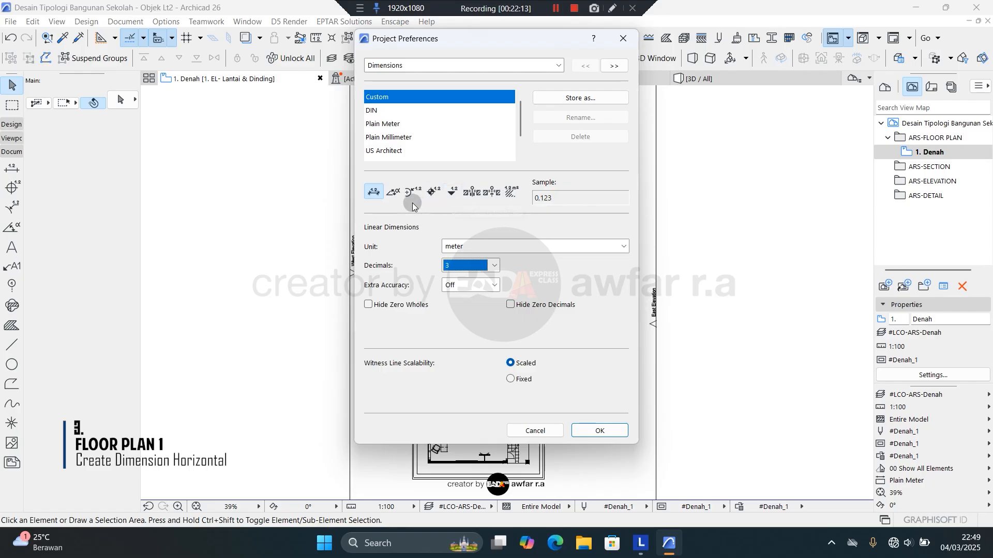
# Step: Store the custom dimension standard under the name Plain Meter and confirm the project preferences
pyautogui.click(571, 99)
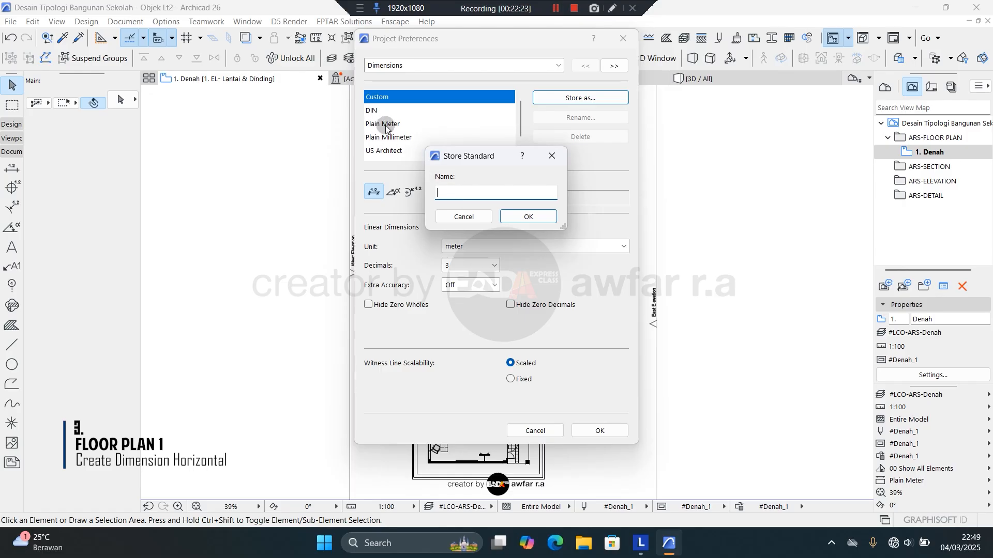
pyautogui.click(454, 194)
pyautogui.write('PlainMeter')
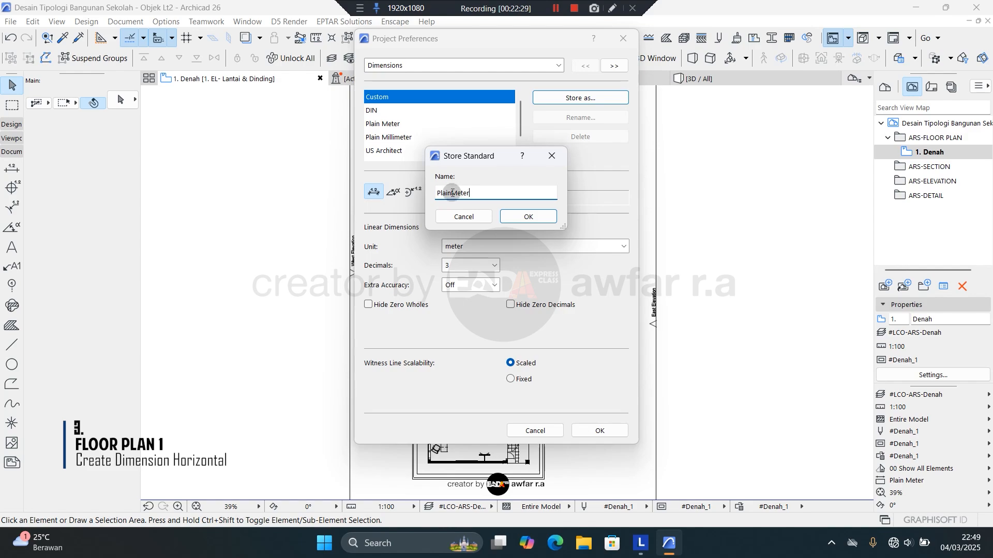
pyautogui.click(520, 219)
pyautogui.click(570, 216)
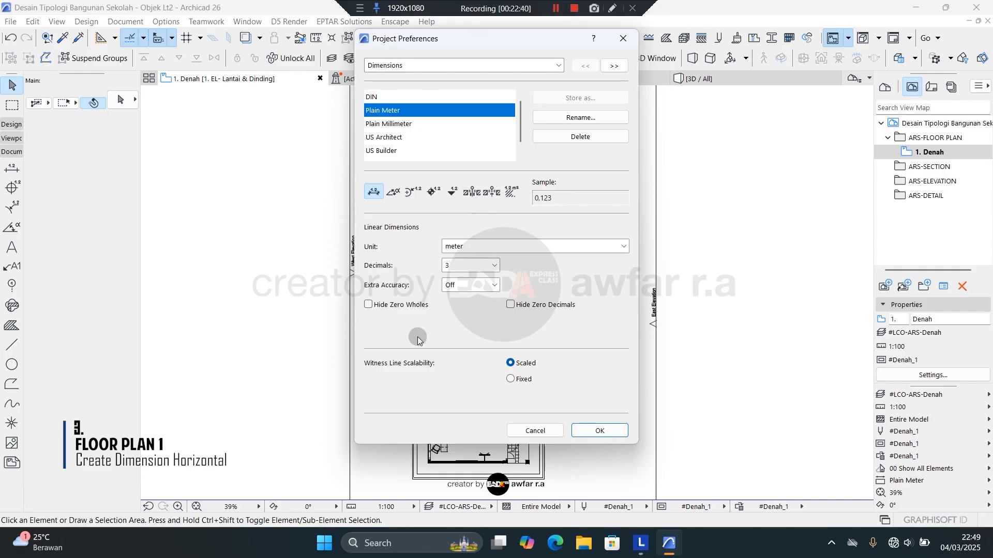
pyautogui.click(599, 431)
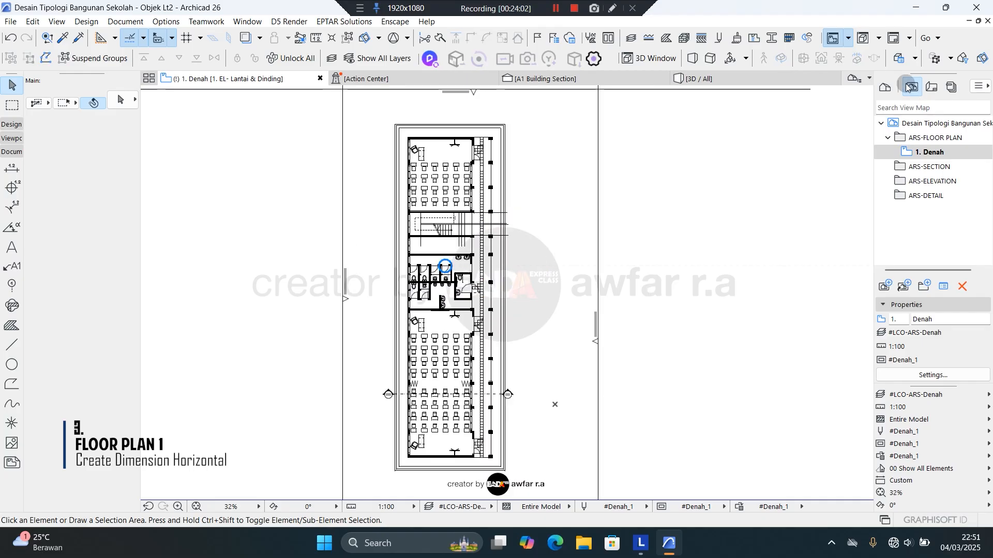
# Step: Show the Project Map and open the story 1. EL- Lantai & Dinding
pyautogui.click(885, 89)
pyautogui.scroll(3, 935, 188)
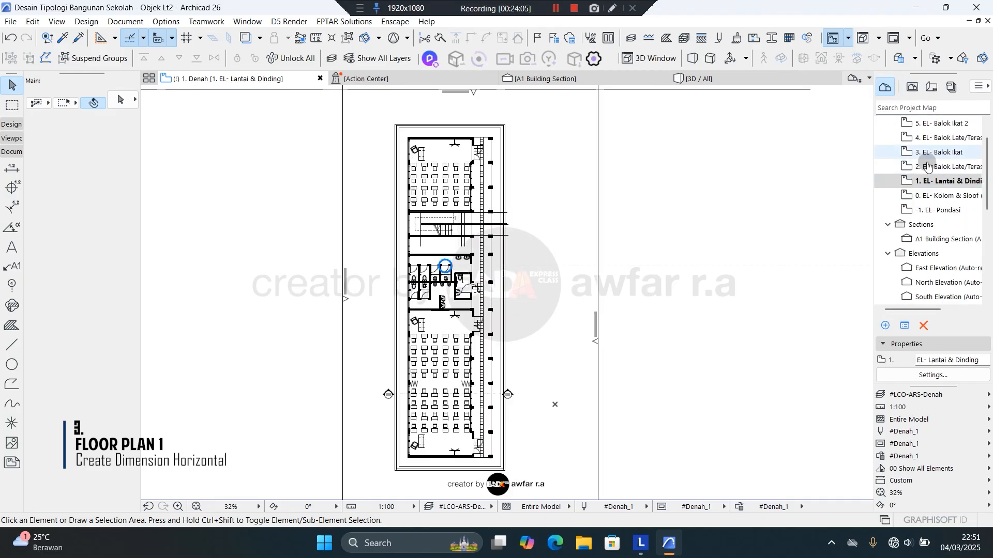
pyautogui.doubleClick(935, 185)
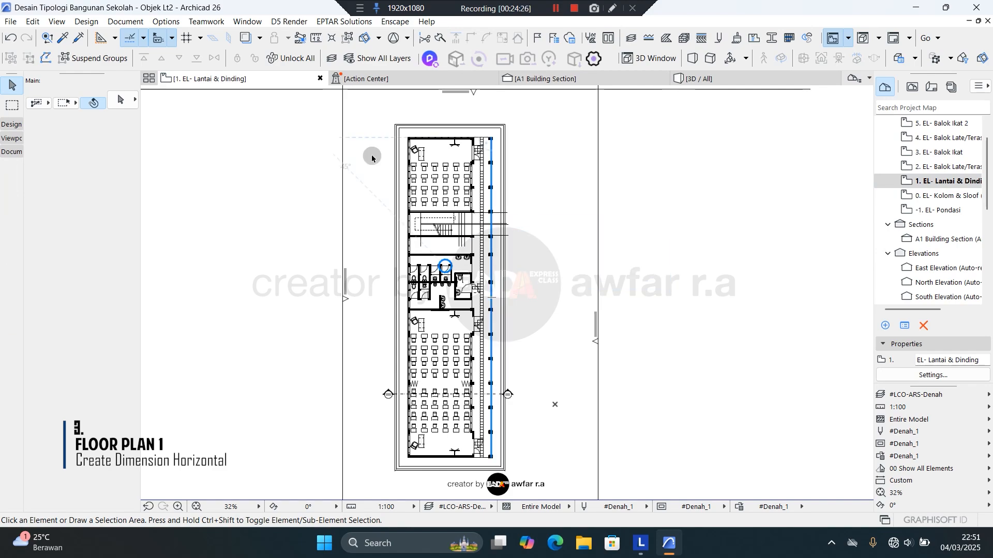
# Step: Start the linear Dimension tool with its layer set to 03 Notasi.Dimensi and check its geometry method
pyautogui.click(14, 134)
pyautogui.click(13, 270)
pyautogui.click(13, 288)
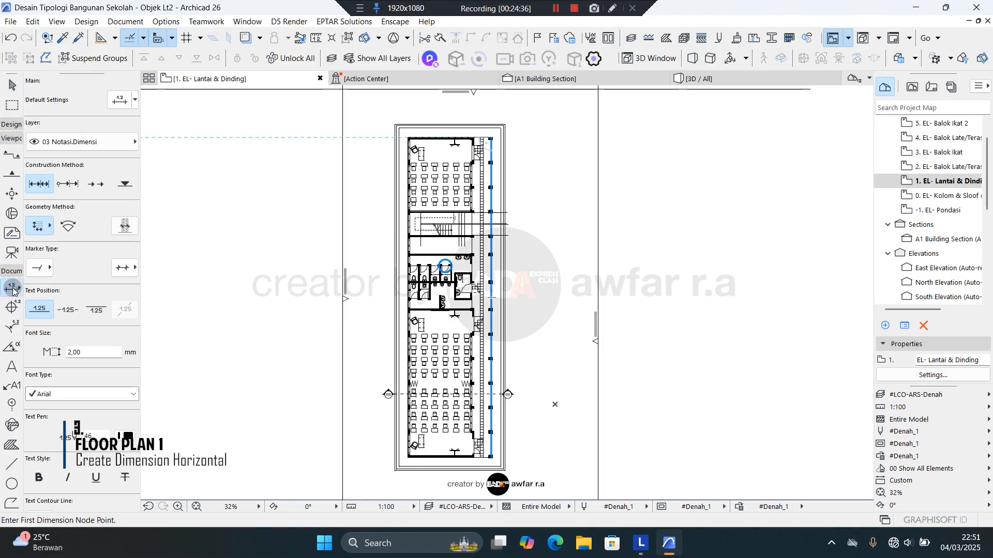
pyautogui.click(98, 146)
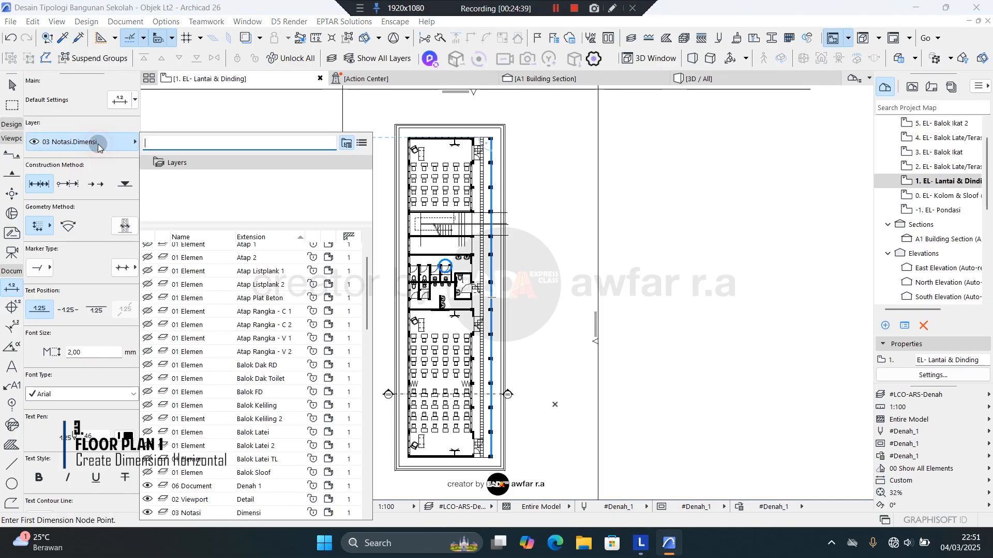
pyautogui.scroll(-2, 258, 403)
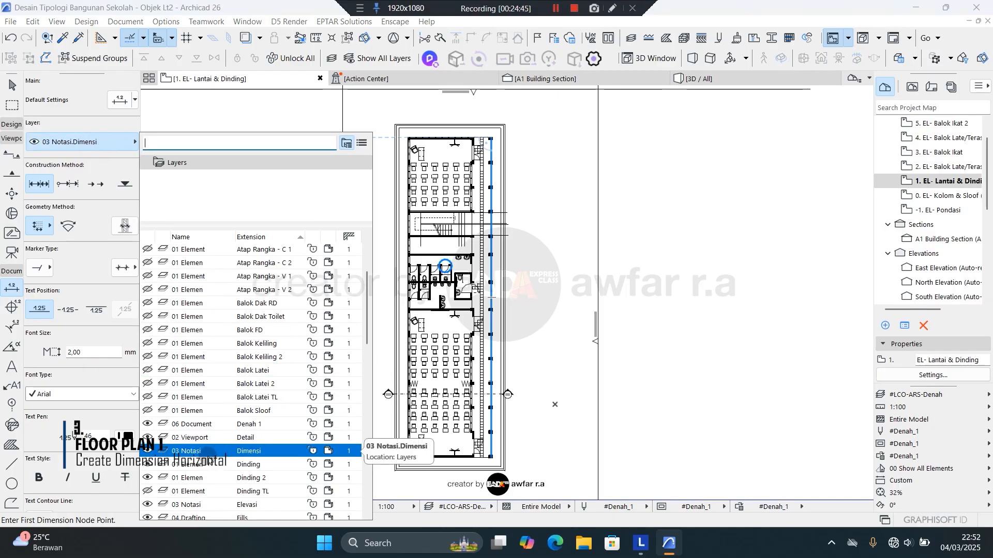
pyautogui.click(254, 452)
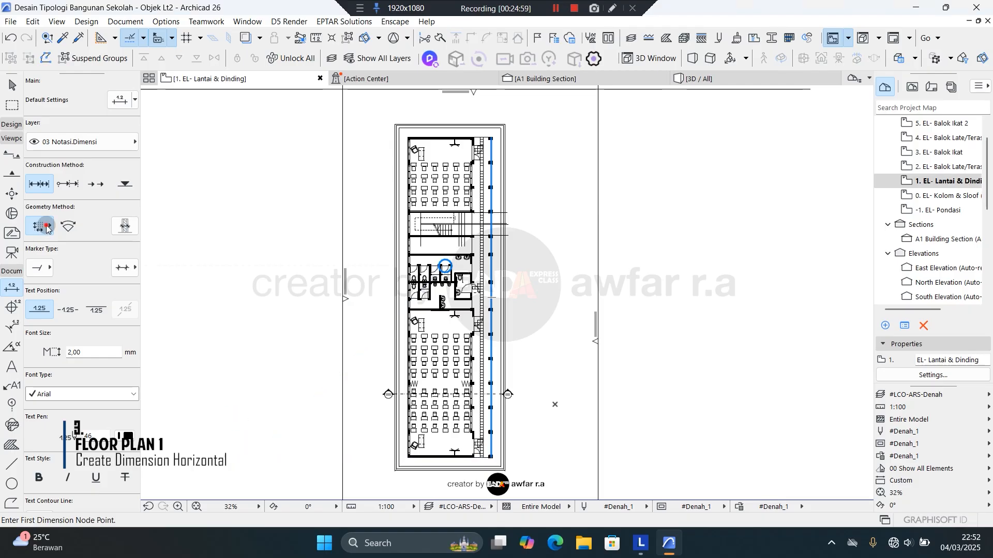
pyautogui.click(46, 227)
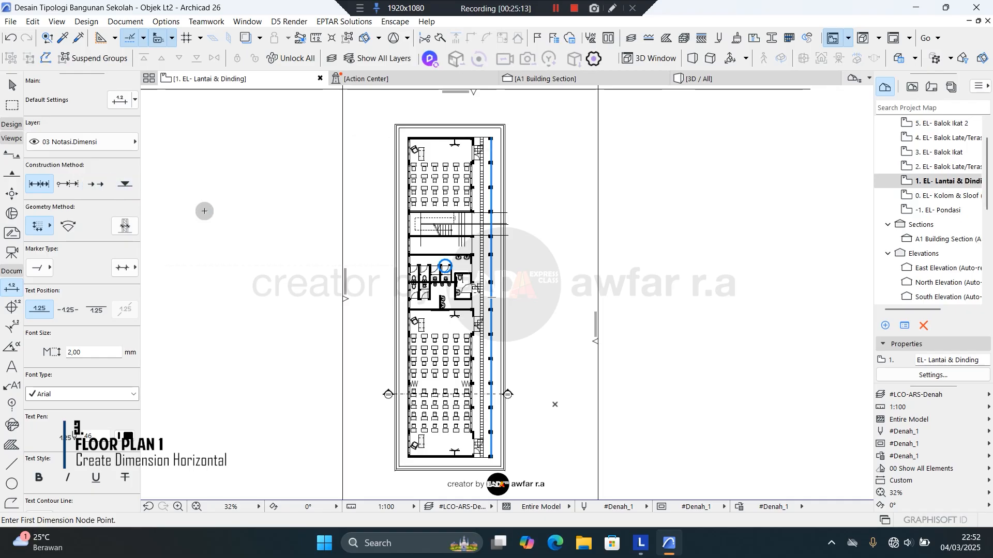
# Step: Begin a horizontal dimension chain along the toilets' middle wall with nodes at the west column and the first two partition walls
pyautogui.moveTo(295, 224); pyautogui.dragTo(266, 256, button='middle')
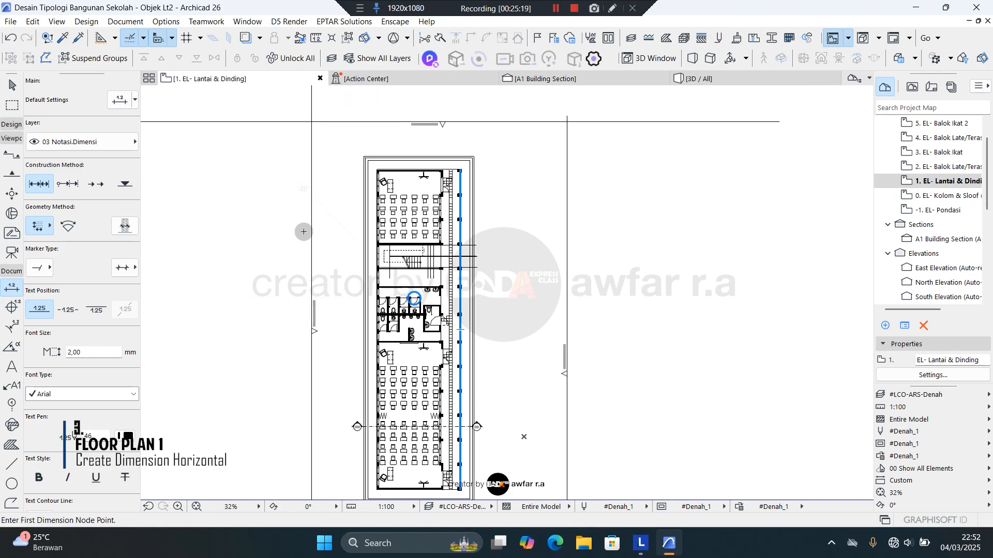
pyautogui.scroll(10, 328, 223)
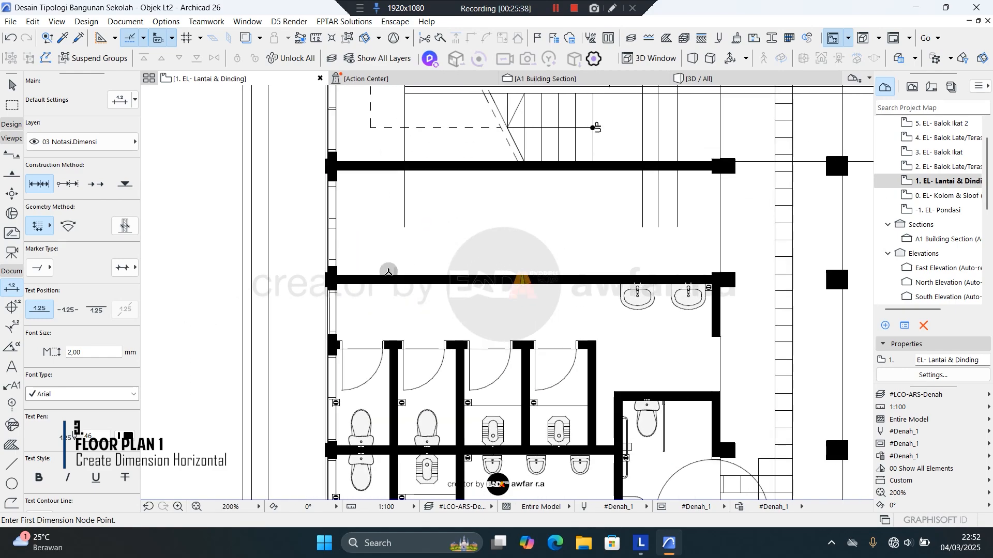
pyautogui.scroll(2, 291, 349)
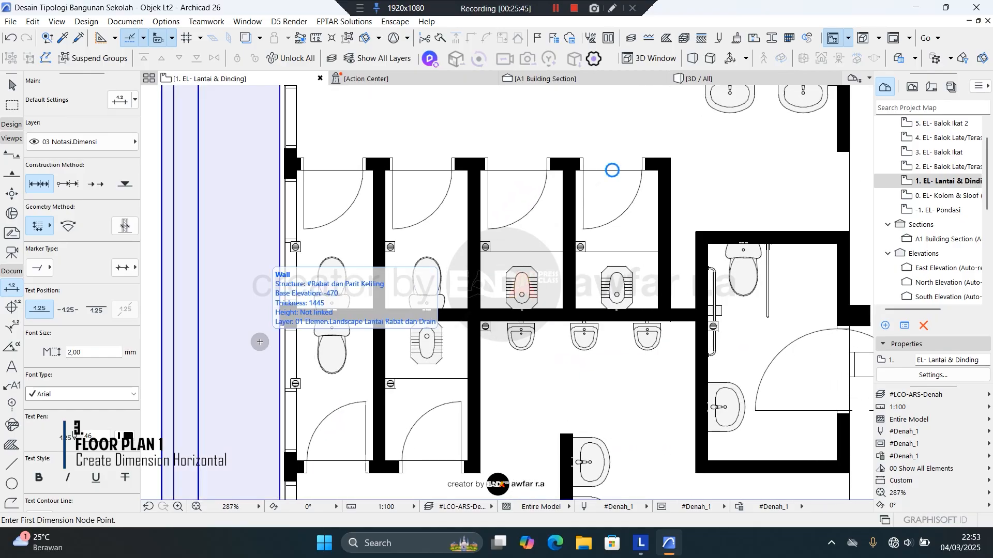
pyautogui.scroll(3, 296, 310)
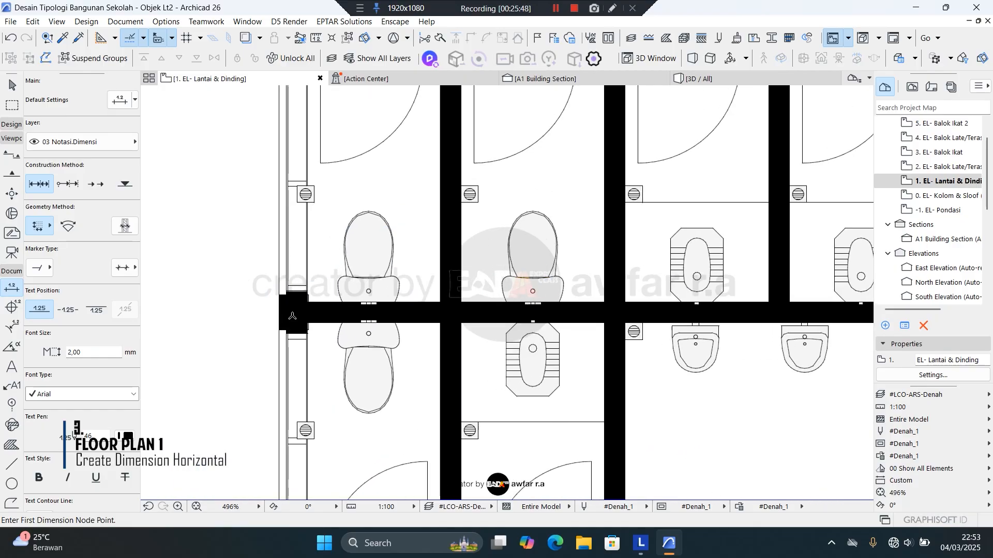
pyautogui.click(299, 310)
pyautogui.scroll(-2, 298, 310)
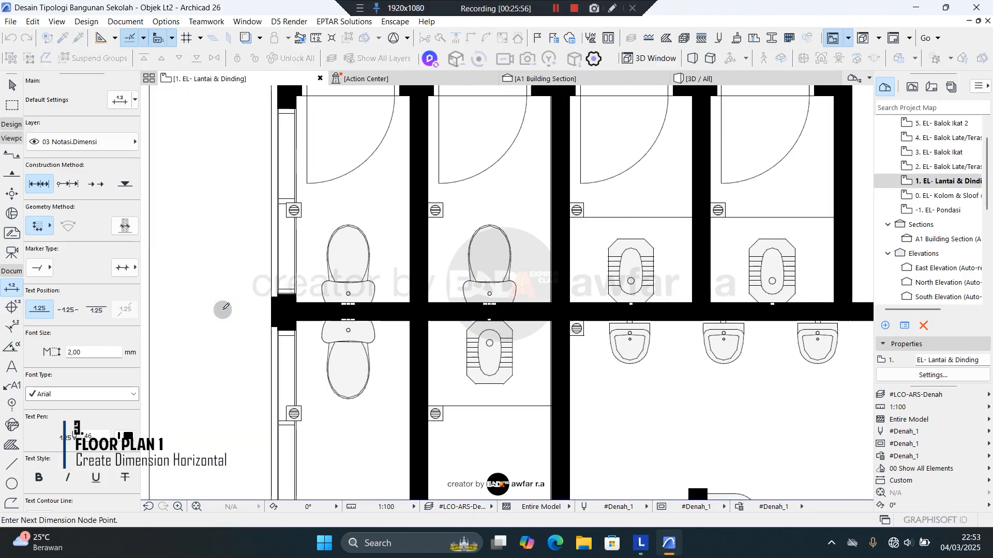
pyautogui.scroll(3, 398, 313)
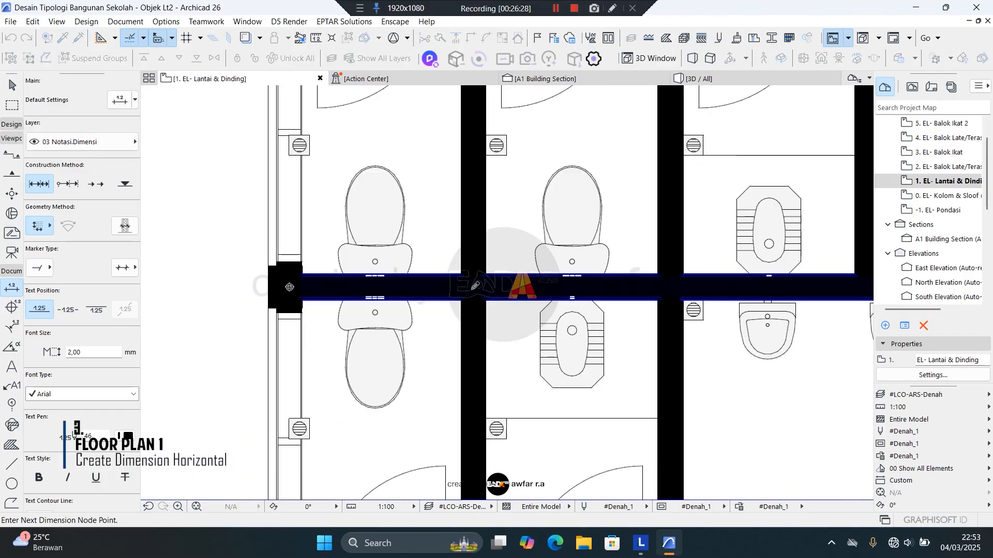
pyautogui.scroll(-2, 407, 283)
pyautogui.click(404, 286)
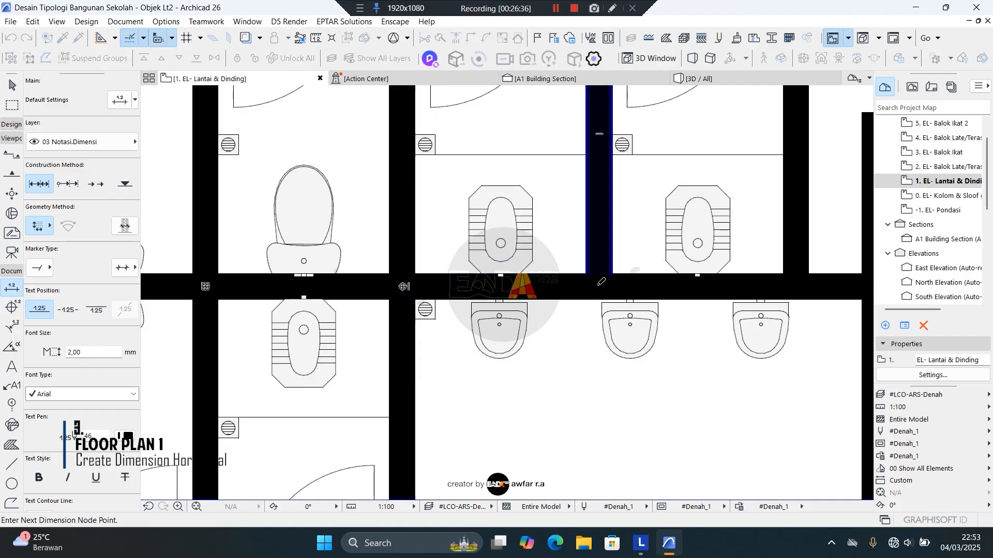
# Step: Extend the dimension chain with nodes at the remaining toilet partitions and the west and east walls of the accessible toilet
pyautogui.scroll(2, 598, 286)
pyautogui.scroll(2, 423, 281)
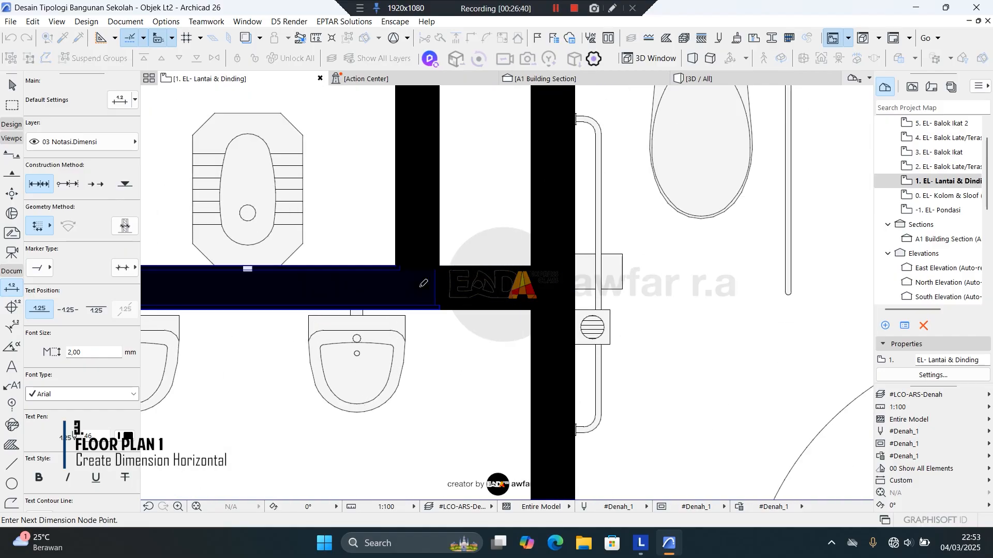
pyautogui.scroll(-3, 417, 288)
pyautogui.scroll(4, 489, 286)
pyautogui.click(500, 293)
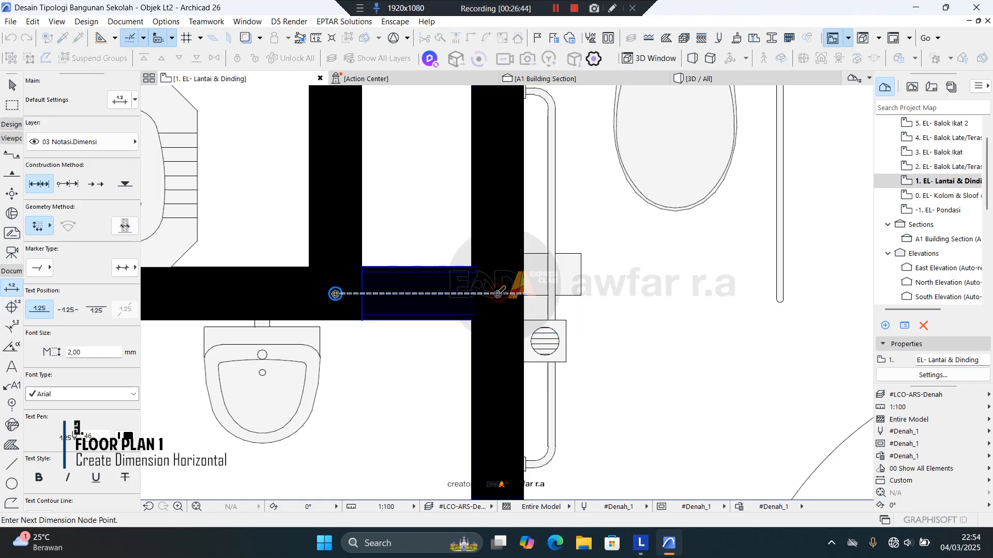
pyautogui.scroll(-4, 343, 299)
pyautogui.scroll(3, 661, 297)
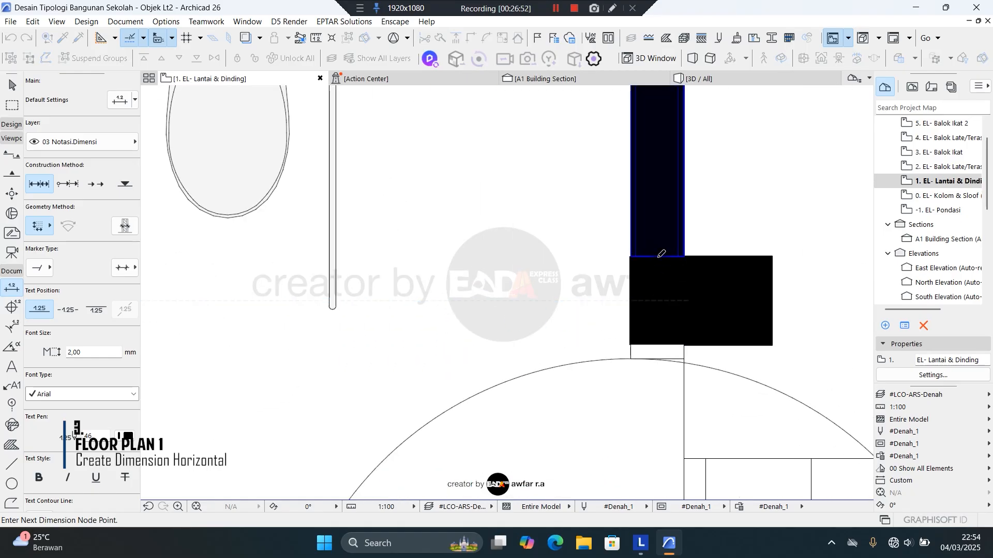
pyautogui.scroll(-1, 670, 316)
pyautogui.scroll(-5, 671, 317)
pyautogui.scroll(3, 403, 305)
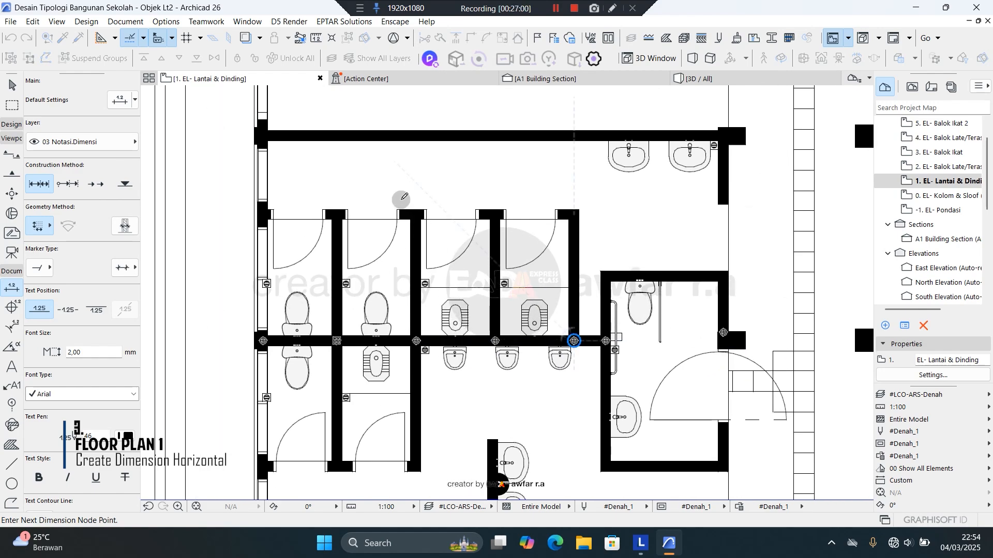
# Step: Finish the node selection and place the toilet dimension line just above the building's north perimeter edge
pyautogui.rightClick(401, 198)
pyautogui.click(427, 267)
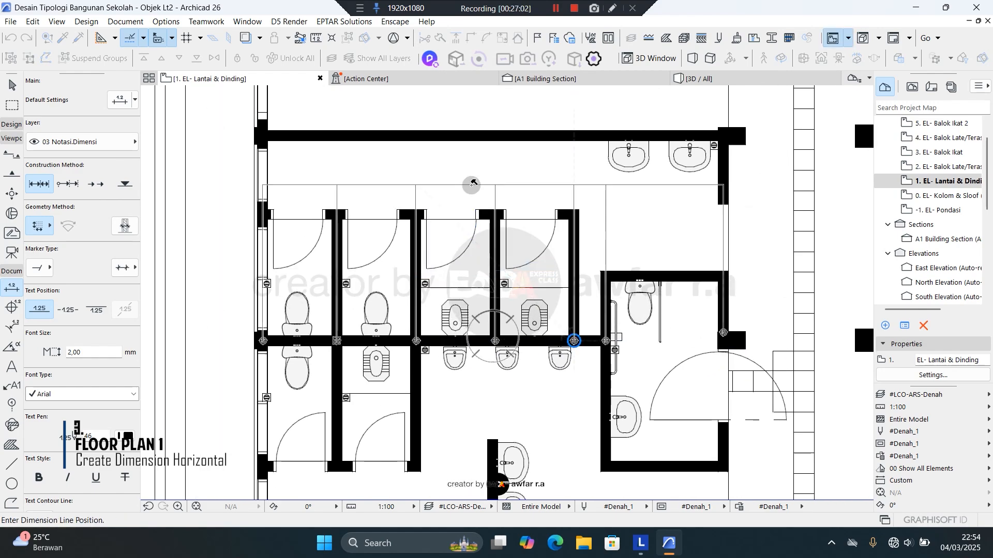
pyautogui.scroll(-5, 472, 184)
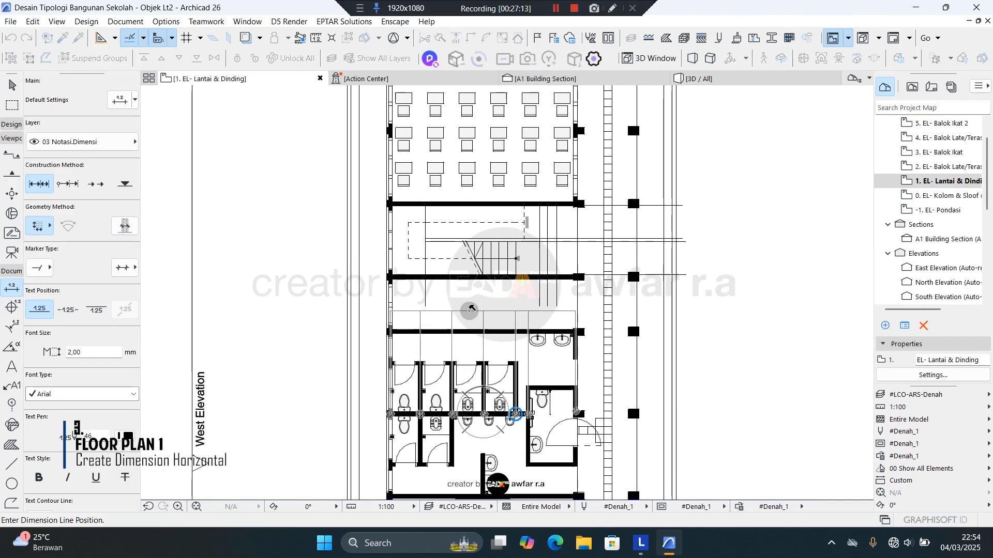
pyautogui.moveTo(470, 194); pyautogui.dragTo(470, 386, button='middle')
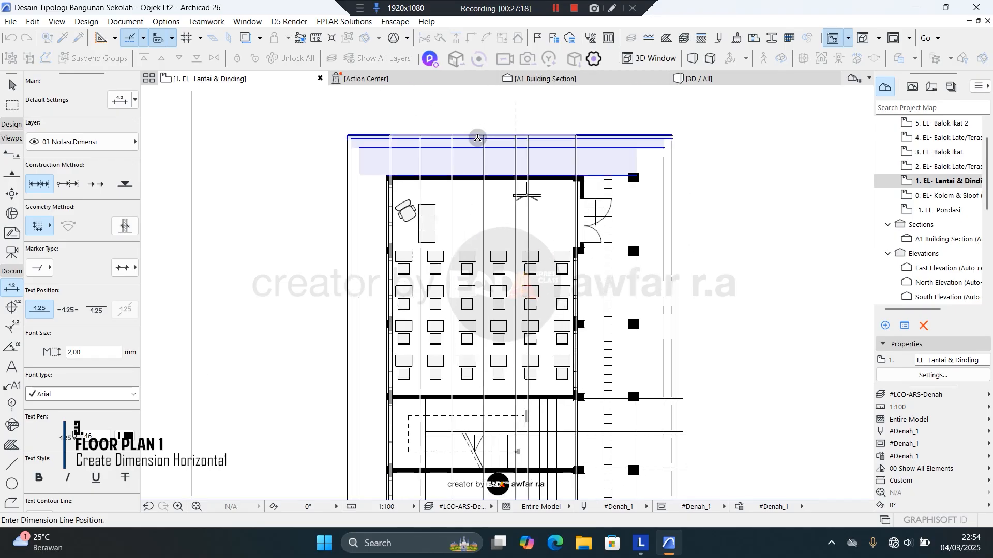
pyautogui.scroll(3, 476, 124)
pyautogui.moveTo(475, 119); pyautogui.dragTo(474, 237, button='middle')
pyautogui.scroll(2, 475, 238)
pyautogui.click(479, 248)
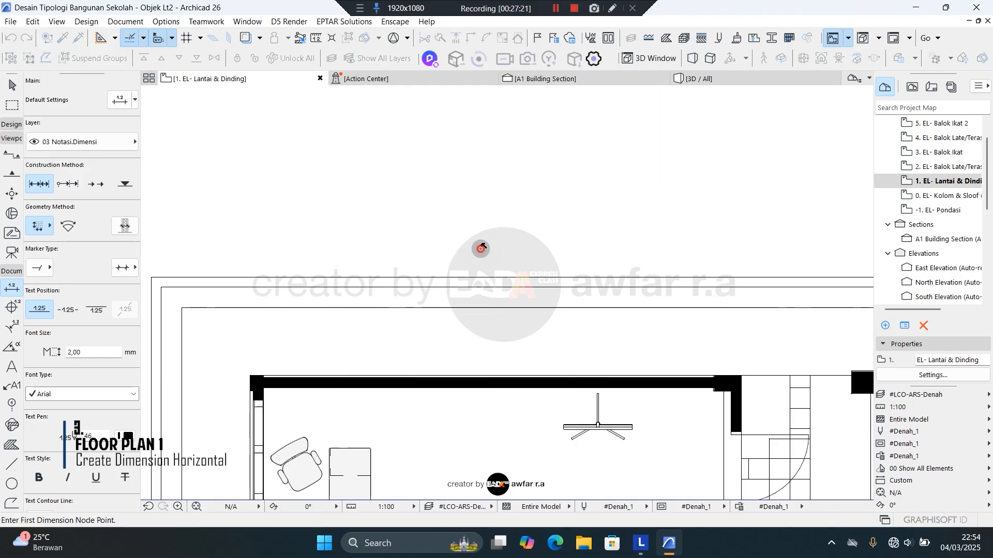
# Step: Shorten the witness lines of the toilet dimension chain so they end at the outer edge of the north perimeter
pyautogui.moveTo(354, 233); pyautogui.dragTo(438, 240, button='middle')
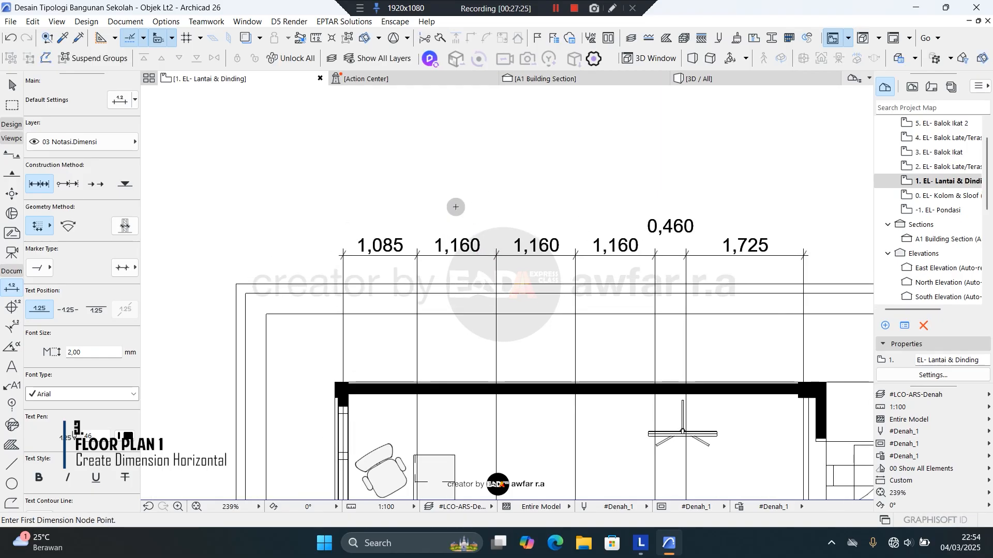
pyautogui.press('Escape')
pyautogui.click(392, 256)
pyautogui.click(392, 257)
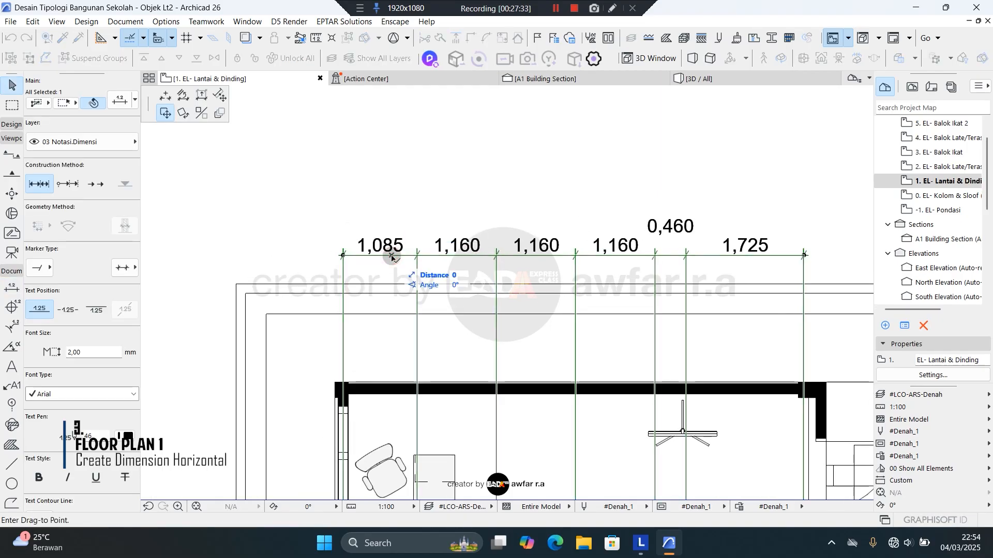
pyautogui.scroll(-4, 373, 187)
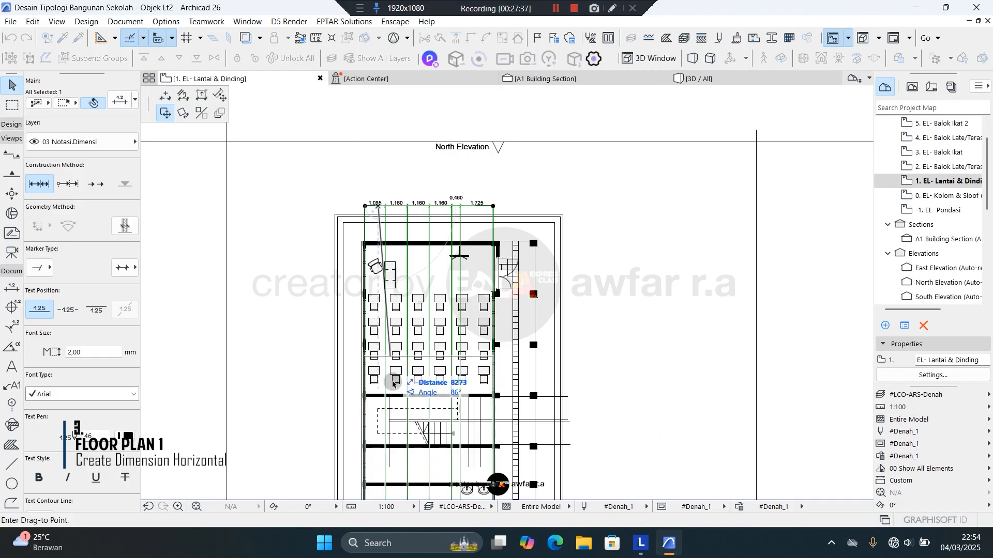
pyautogui.moveTo(391, 429); pyautogui.dragTo(402, 269, button='middle')
pyautogui.moveTo(405, 222); pyautogui.dragTo(388, 413, button='middle')
pyautogui.scroll(5, 371, 239)
pyautogui.click(202, 96)
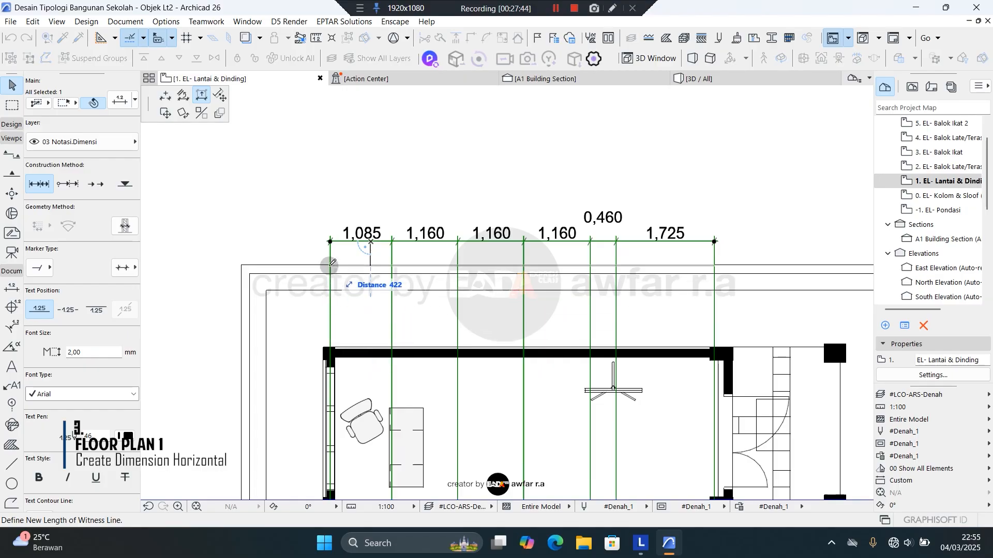
pyautogui.scroll(4, 329, 264)
pyautogui.scroll(-1, 338, 269)
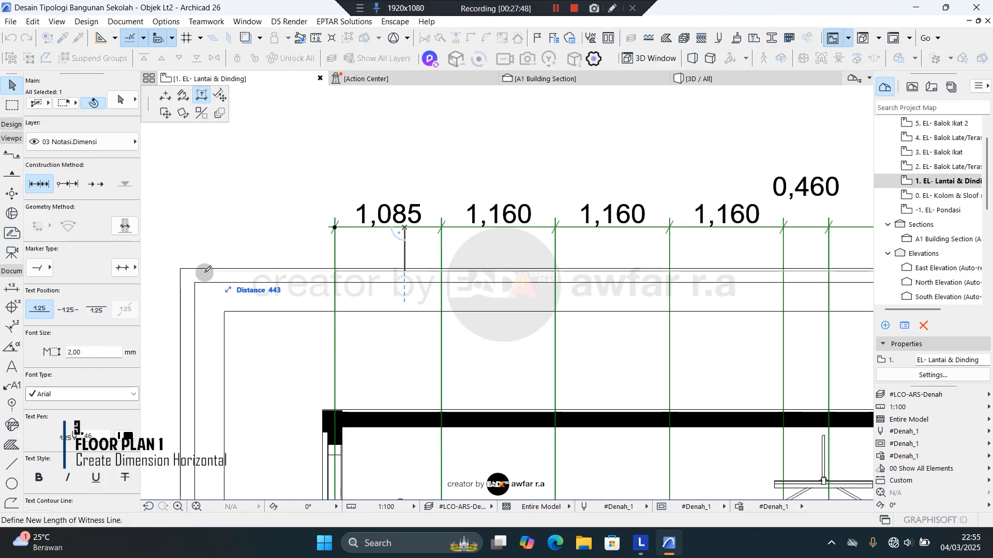
pyautogui.click(180, 267)
pyautogui.click(342, 250)
pyautogui.scroll(-2, 331, 253)
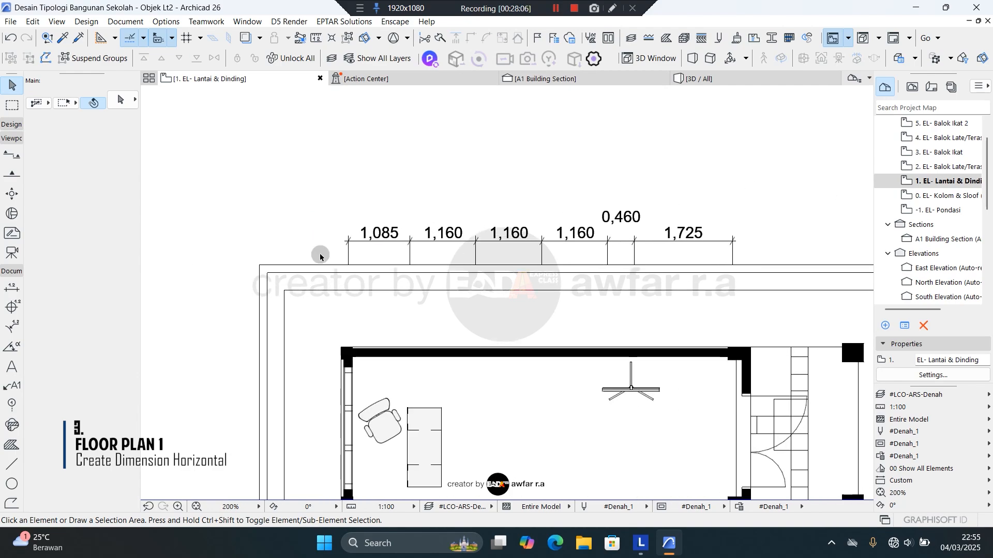
# Step: Examine the placed toilet dimension chain in relation to the north classroom walls and the building perimeter
pyautogui.scroll(-3, 320, 257)
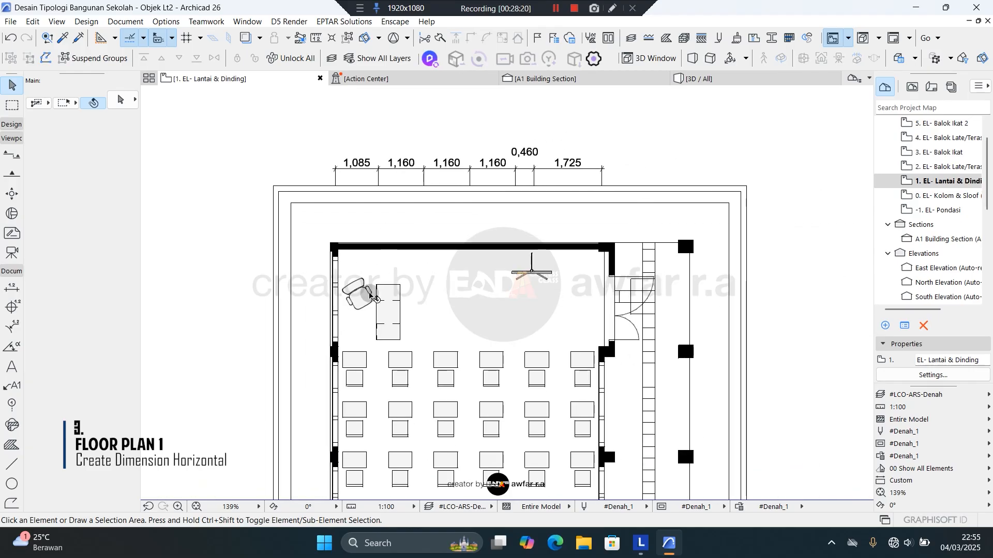
pyautogui.scroll(2, 381, 197)
pyautogui.scroll(4, 352, 208)
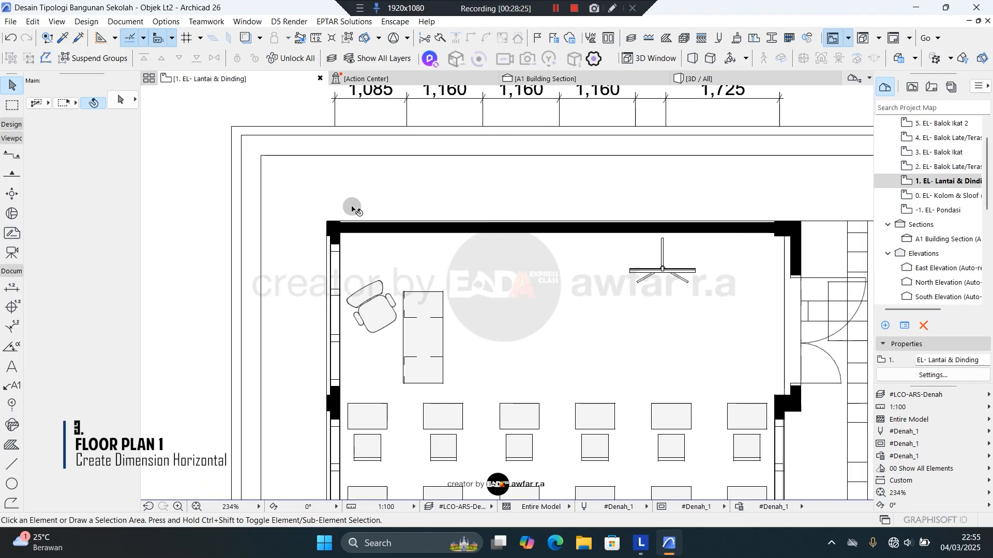
pyautogui.scroll(-4, 352, 224)
pyautogui.moveTo(406, 246); pyautogui.dragTo(353, 309, button='middle')
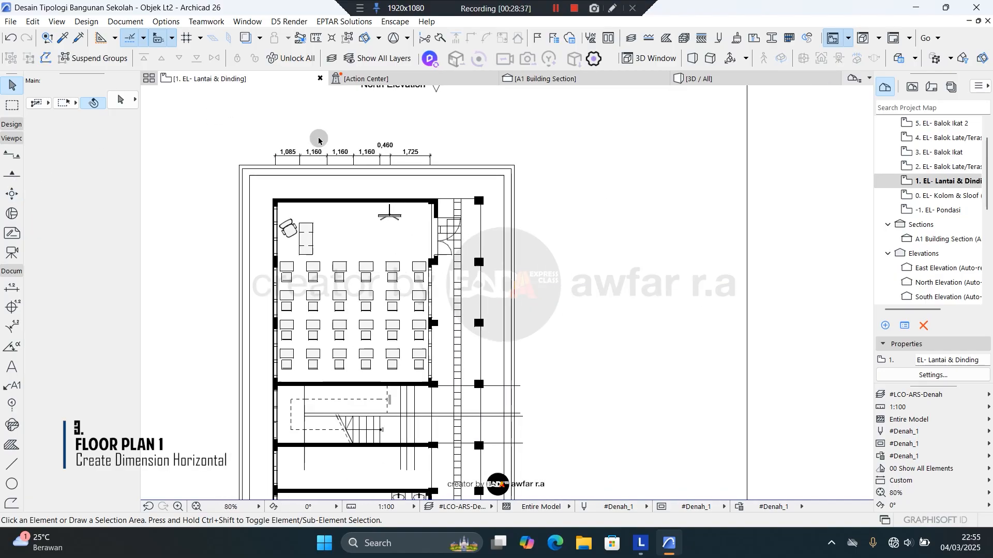
pyautogui.scroll(3, 457, 254)
pyautogui.scroll(-1, 457, 253)
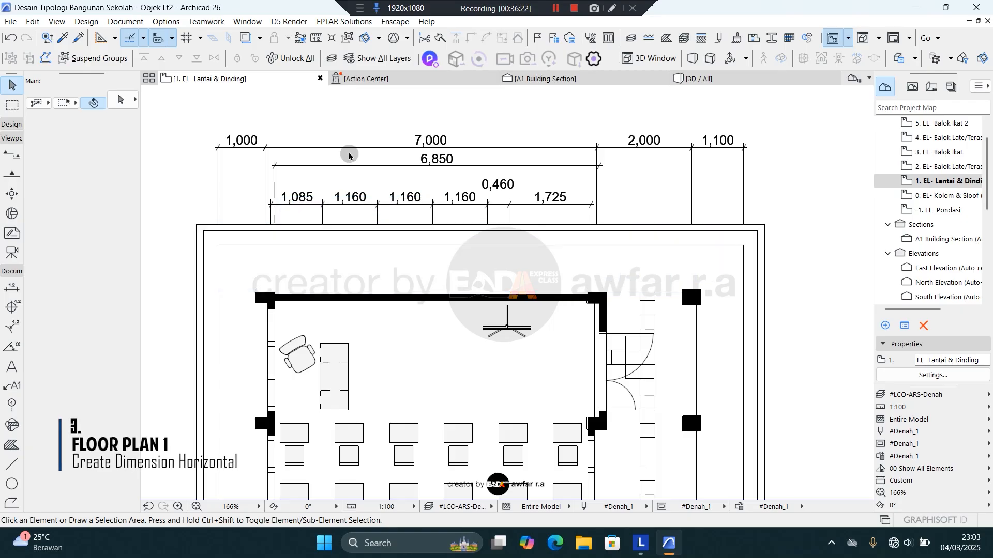
# Step: Review the stacked horizontal dimension chains above the north side against the classroom, stair, toilet walls and outer columns
pyautogui.scroll(-3, 362, 147)
pyautogui.moveTo(374, 327); pyautogui.dragTo(384, 187, button='middle')
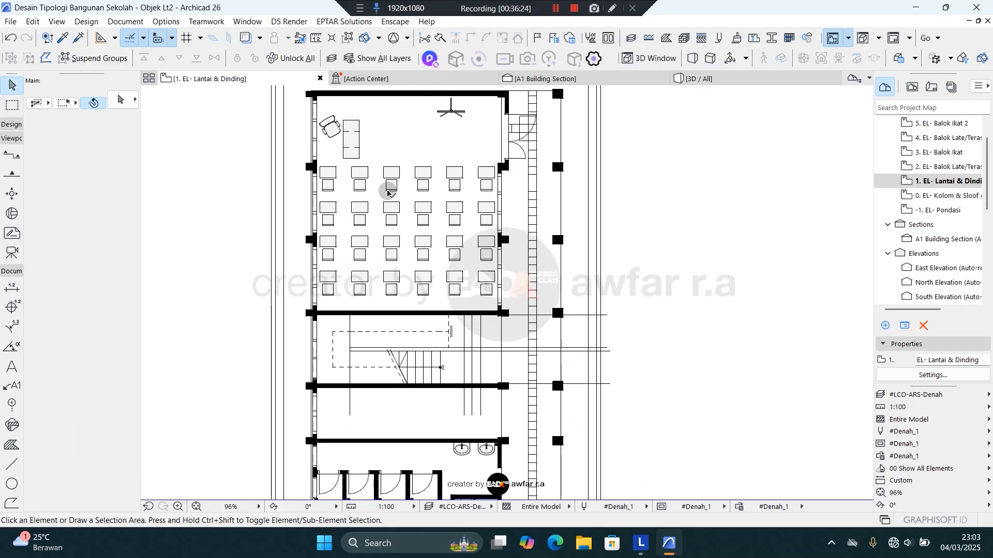
pyautogui.scroll(-1, 388, 187)
pyautogui.scroll(5, 366, 443)
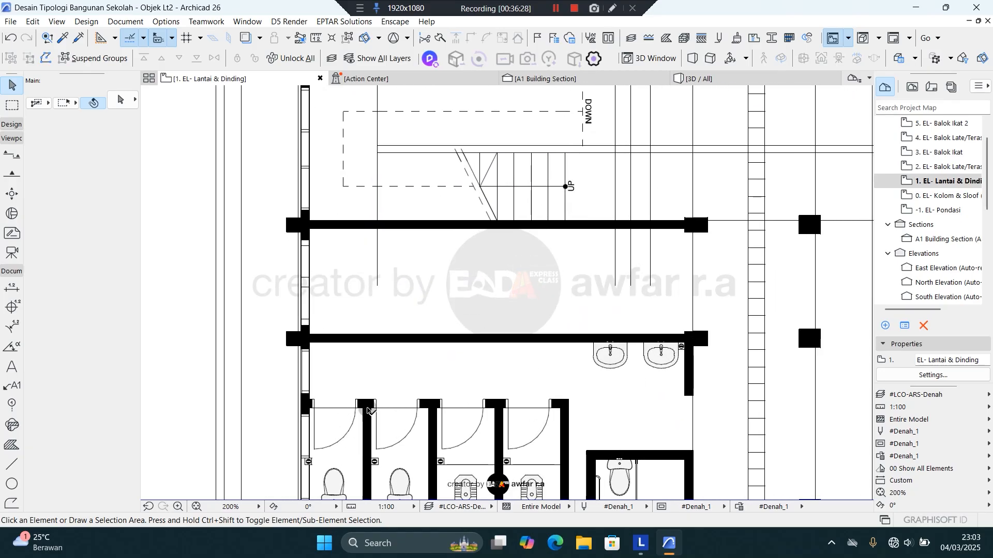
pyautogui.scroll(-3, 482, 398)
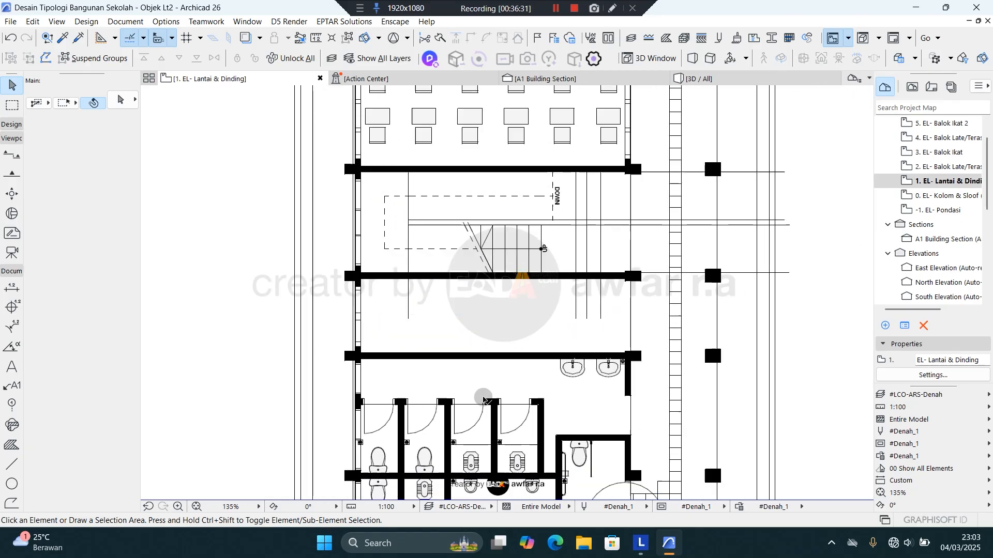
pyautogui.moveTo(546, 224); pyautogui.dragTo(500, 379, button='middle')
pyautogui.moveTo(483, 226); pyautogui.dragTo(471, 362, button='middle')
pyautogui.scroll(3, 575, 225)
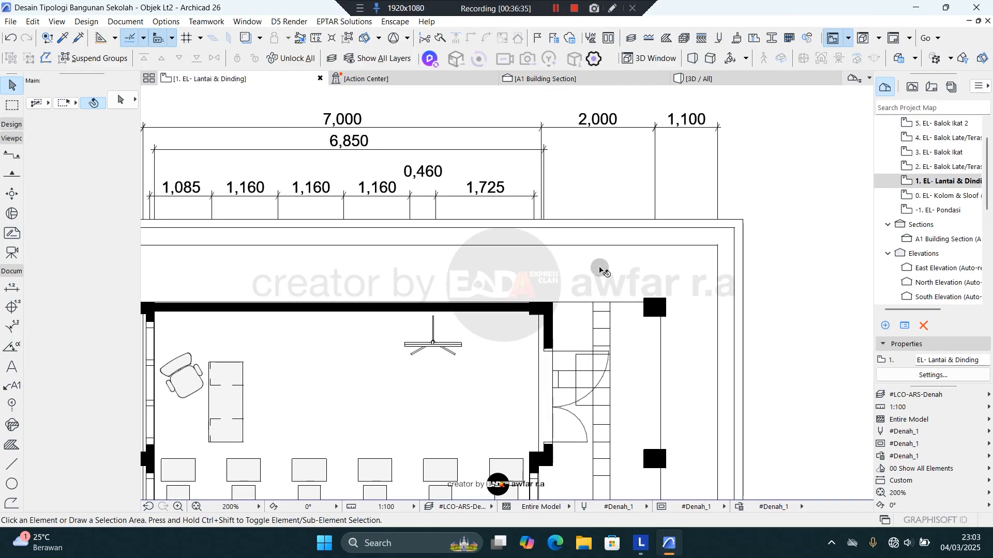
pyautogui.scroll(1, 600, 269)
pyautogui.moveTo(607, 262); pyautogui.dragTo(732, 326, button='middle')
pyautogui.scroll(-2, 559, 294)
pyautogui.scroll(1, 475, 242)
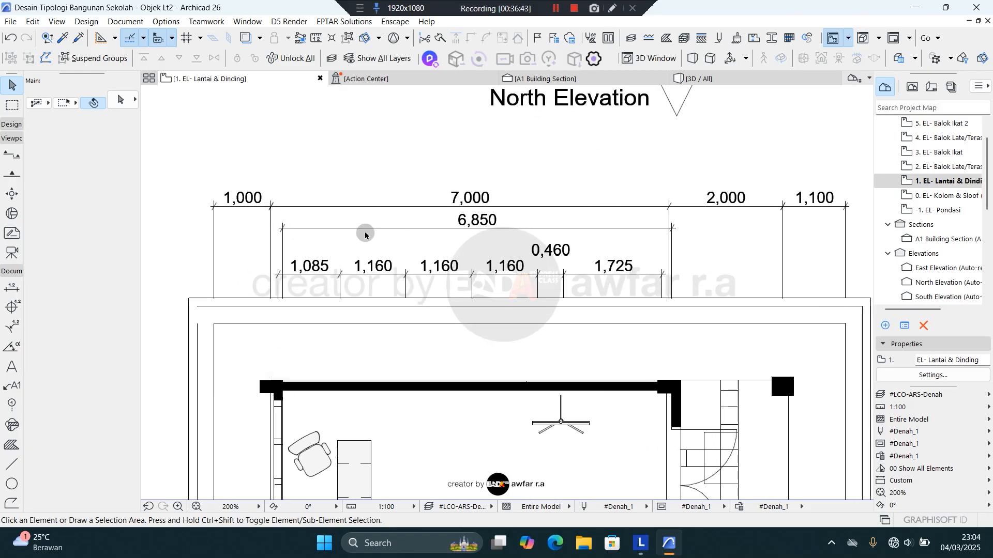
# Step: Dimension horizontally from the northwest corner column to the outer east terrace column, placing the line above the existing north dimension chains
pyautogui.click(12, 287)
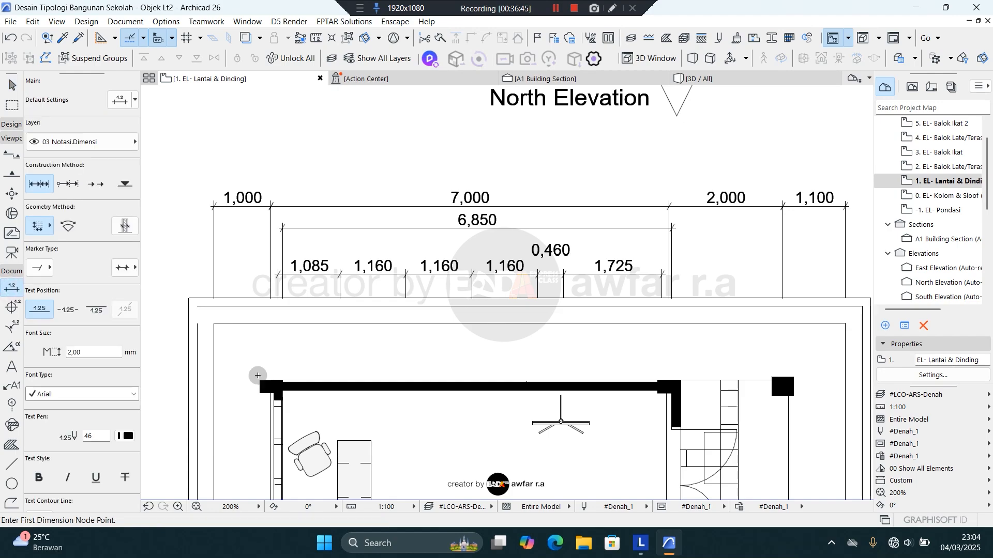
pyautogui.scroll(2, 266, 383)
pyautogui.click(275, 388)
pyautogui.scroll(-5, 403, 295)
pyautogui.moveTo(424, 294); pyautogui.dragTo(303, 302, button='middle')
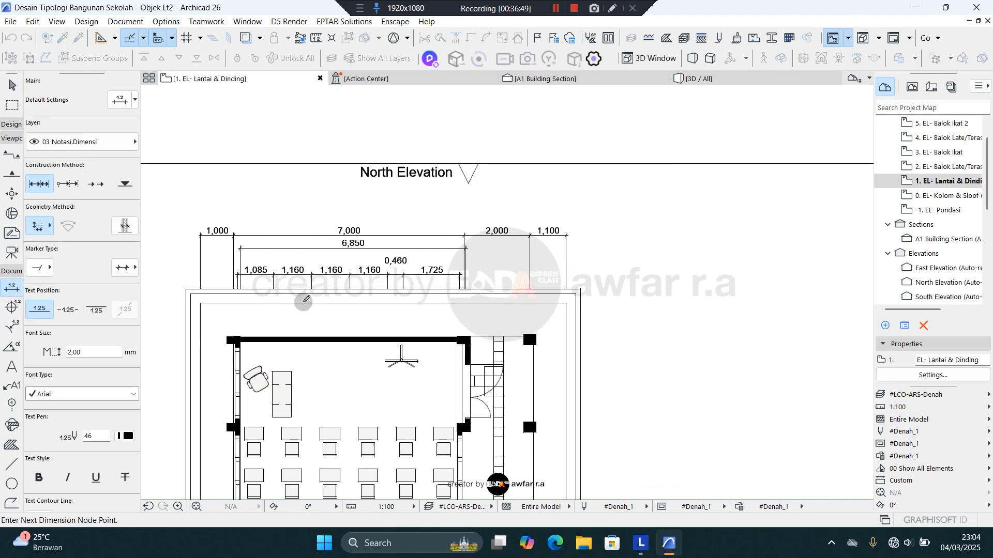
pyautogui.scroll(3, 523, 335)
pyautogui.click(533, 343)
pyautogui.scroll(-4, 540, 304)
pyautogui.rightClick(443, 305)
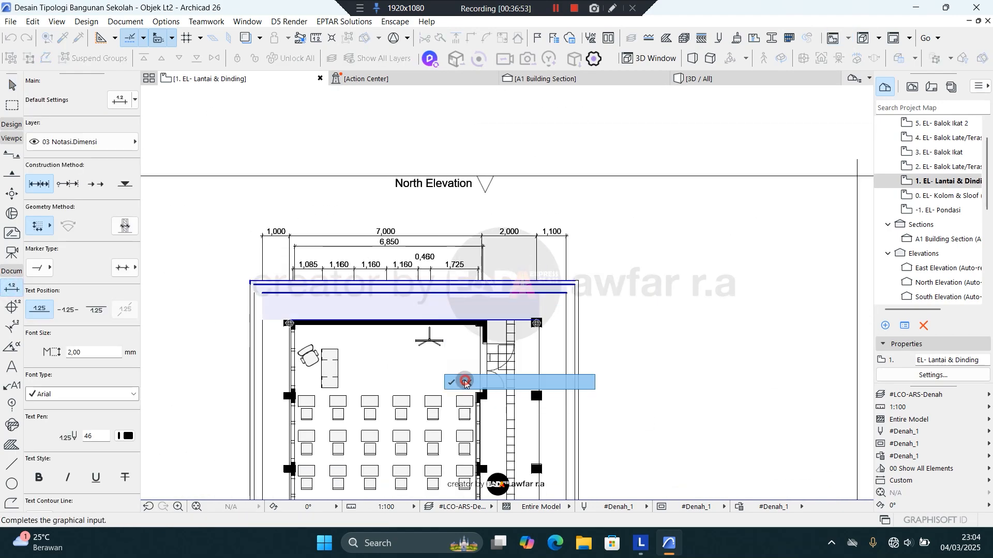
pyautogui.click(465, 381)
pyautogui.scroll(2, 320, 220)
pyautogui.click(320, 221)
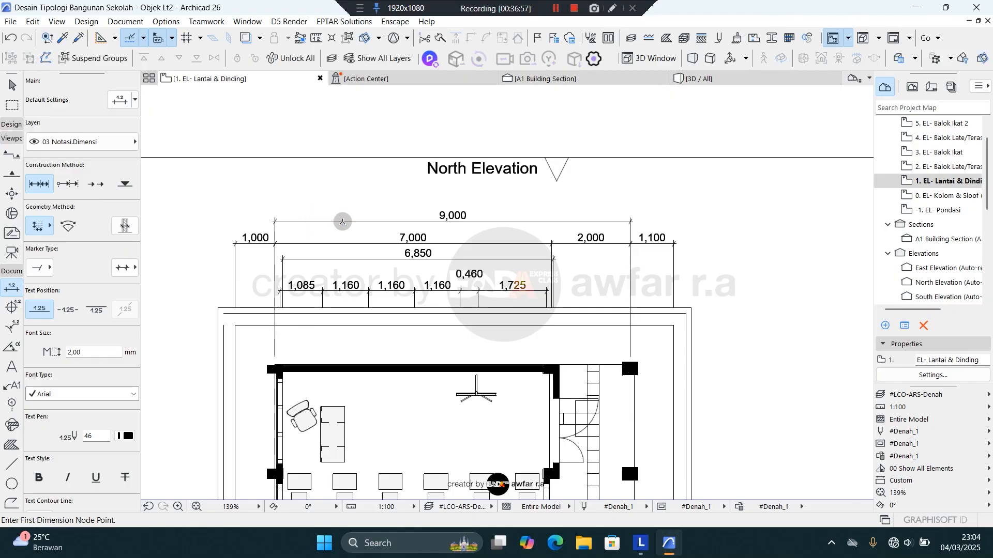
# Step: Shorten the witness lines of the topmost north dimension so they end at the outer edge of the building perimeter
pyautogui.press('Escape')
pyautogui.click(317, 221)
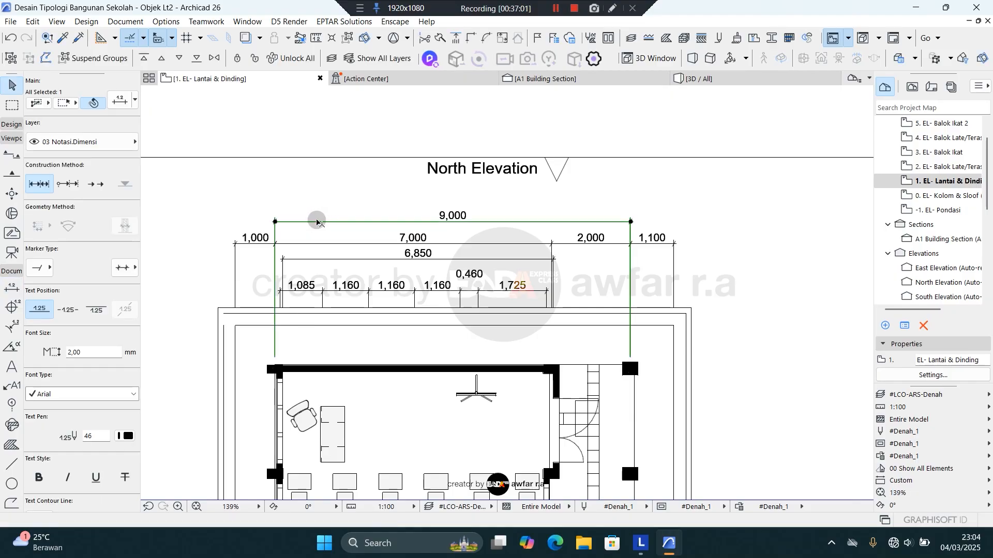
pyautogui.click(316, 222)
pyautogui.click(218, 308)
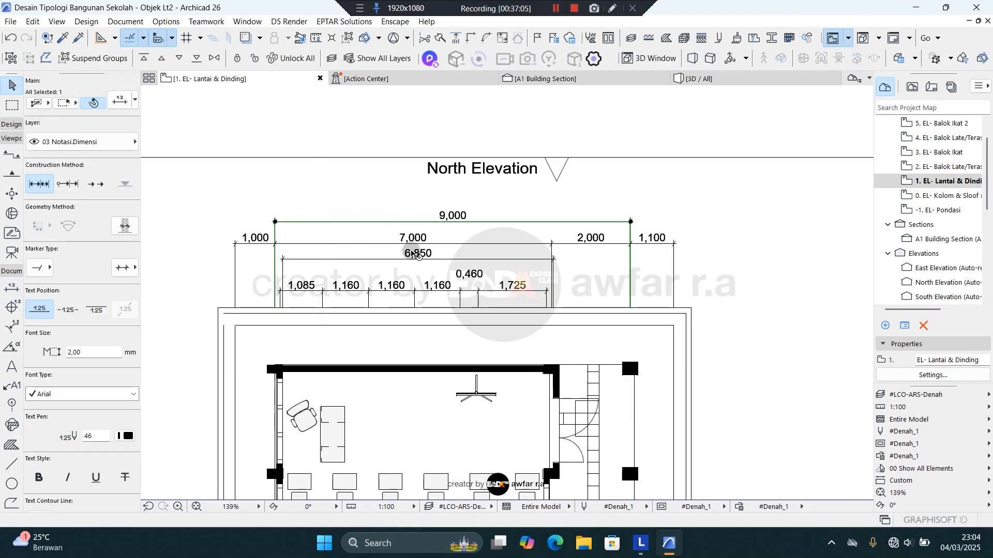
pyautogui.press('Escape')
# Step: Review the completed north dimension chains and the full length of the plan down to the south classrooms
pyautogui.scroll(-1, 503, 220)
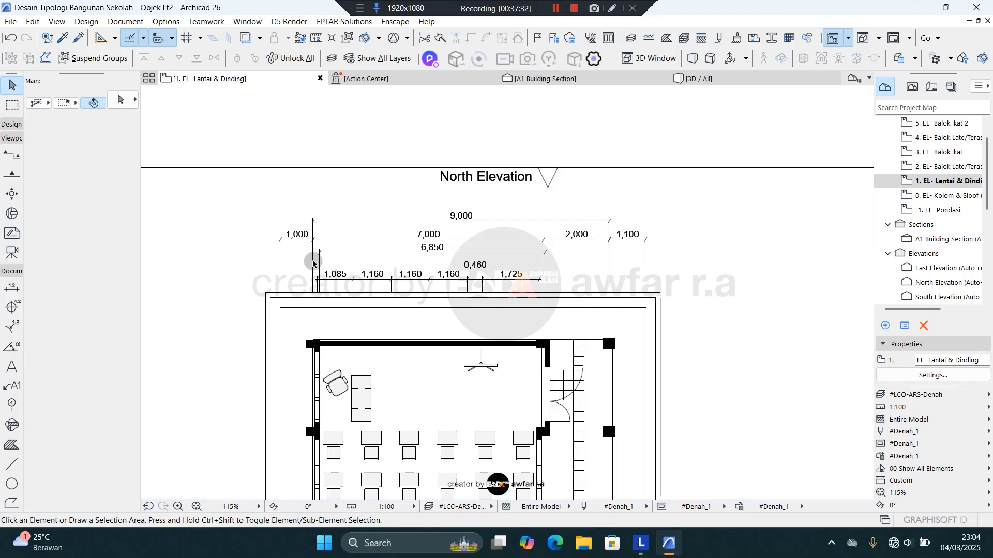
pyautogui.scroll(-2, 333, 259)
pyautogui.moveTo(483, 258); pyautogui.dragTo(557, 240, button='middle')
pyautogui.scroll(1, 584, 228)
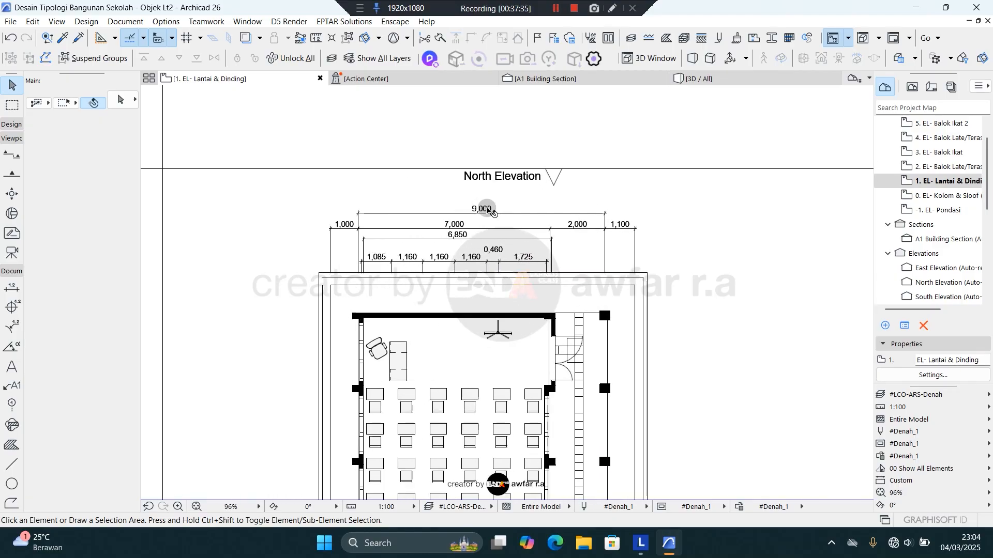
pyautogui.scroll(1, 488, 209)
pyautogui.scroll(-3, 393, 210)
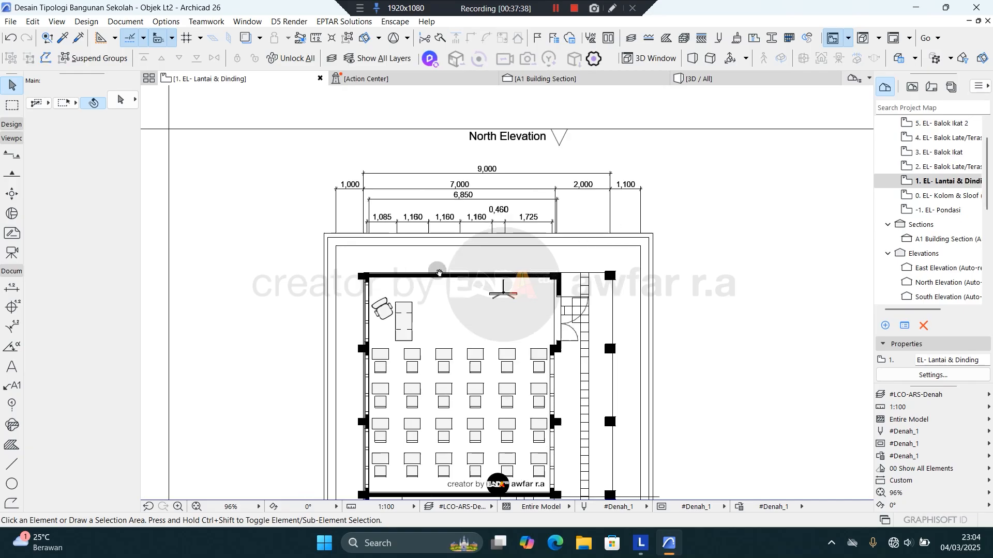
pyautogui.scroll(2, 419, 205)
pyautogui.scroll(-3, 419, 206)
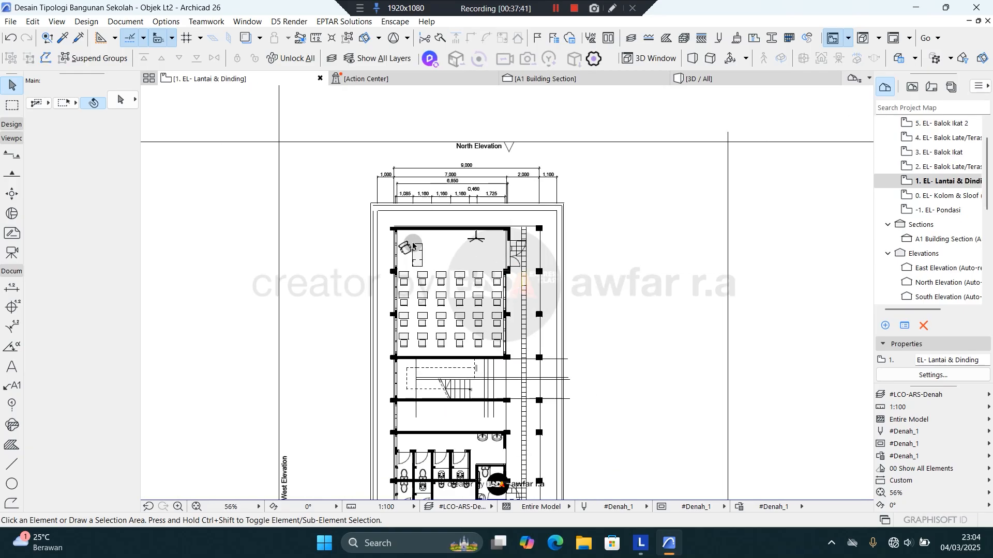
pyautogui.moveTo(394, 320); pyautogui.dragTo(394, 225, button='middle')
pyautogui.scroll(-2, 394, 225)
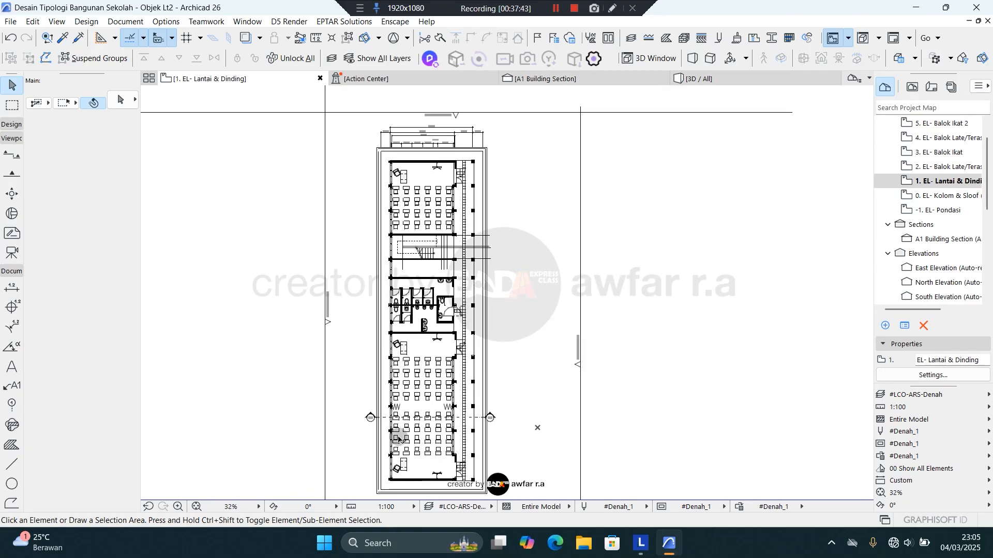
pyautogui.moveTo(398, 437); pyautogui.dragTo(402, 396, button='middle')
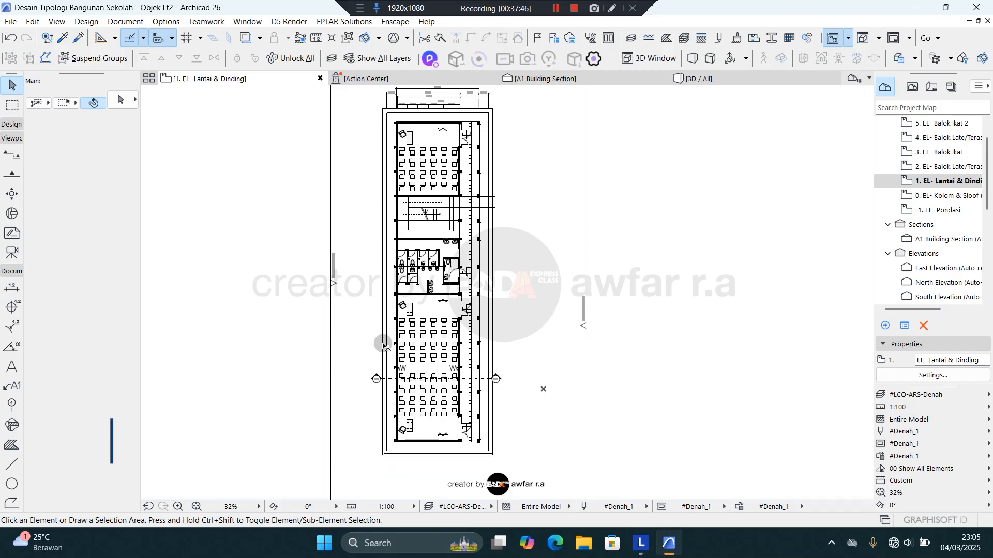
# Step: Start a vertical linear dimension chain on layer 03 Notasi.Dimensi with its first node at the center of the southwest corner column
pyautogui.scroll(5, 409, 365)
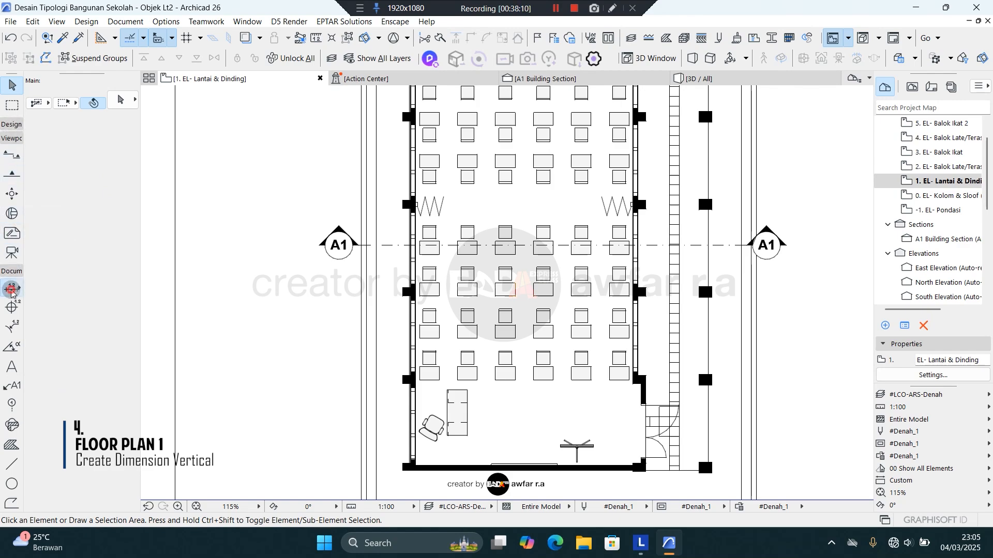
pyautogui.click(11, 288)
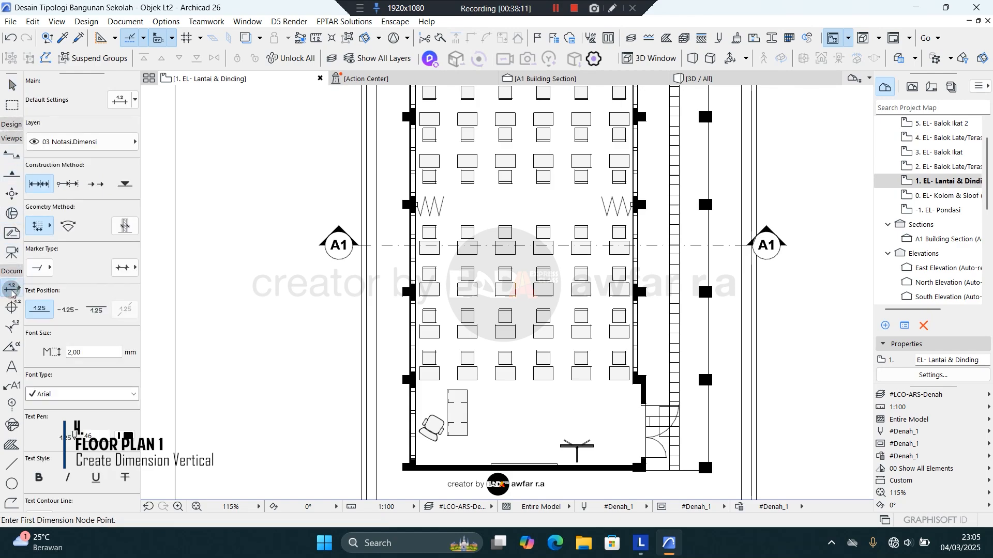
pyautogui.click(99, 142)
pyautogui.click(70, 169)
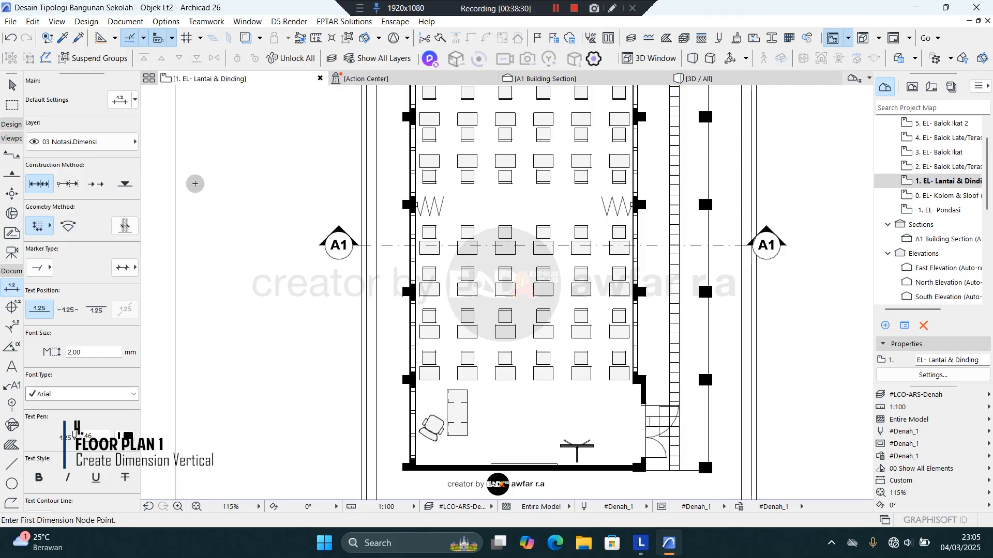
pyautogui.scroll(5, 375, 346)
pyautogui.scroll(2, 376, 346)
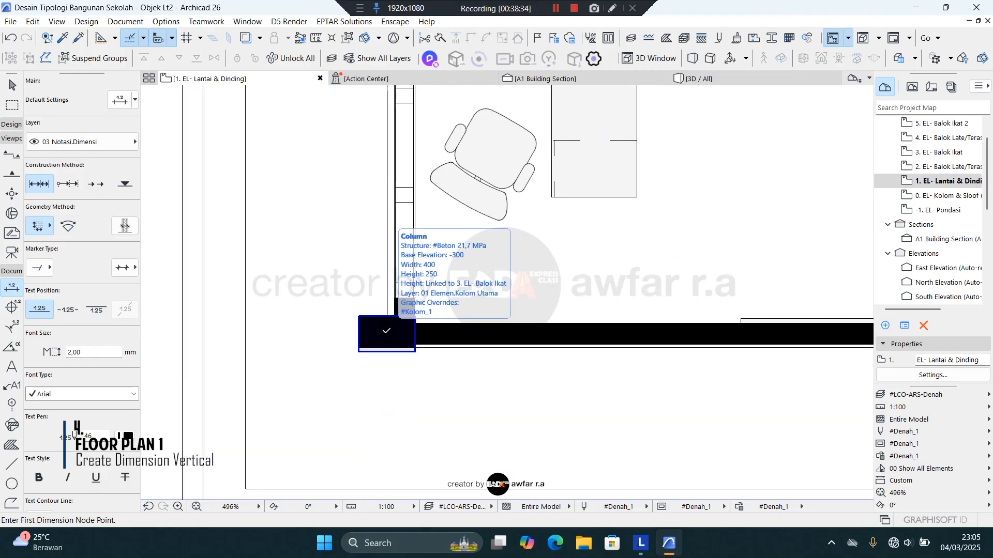
pyautogui.click(386, 331)
# Step: Add the west-side columns of the south classrooms as nodes of the vertical dimension chain, working northward
pyautogui.scroll(6, 388, 328)
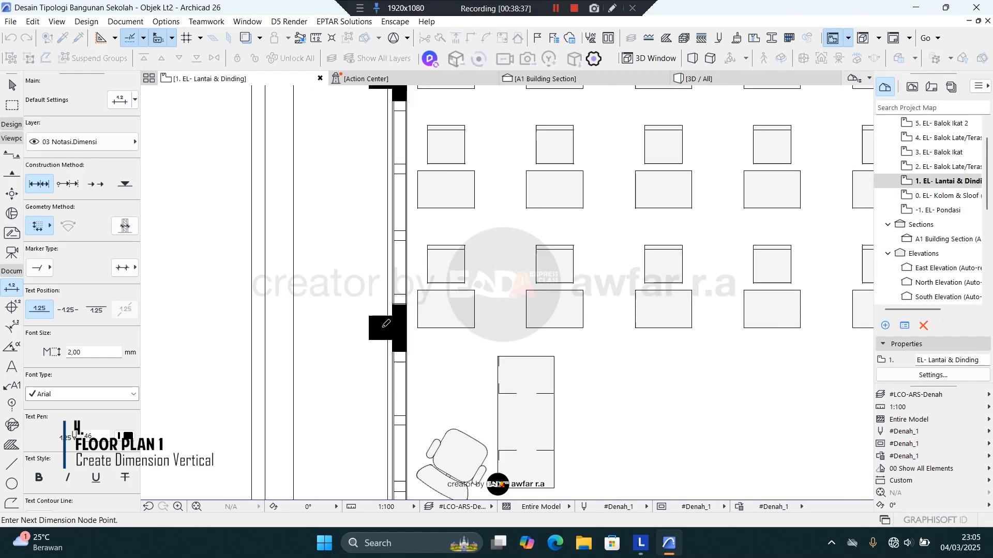
pyautogui.scroll(8, 390, 324)
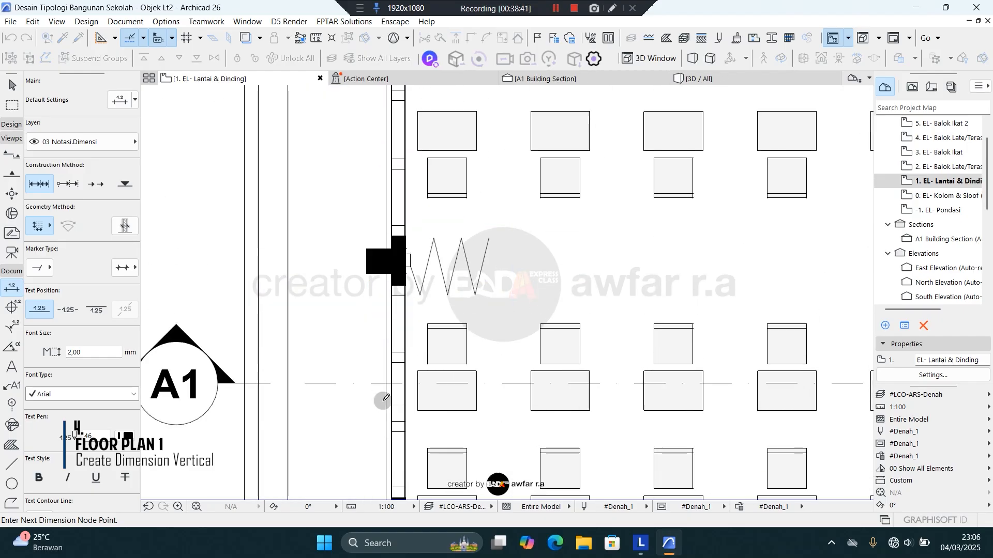
pyautogui.moveTo(373, 179); pyautogui.dragTo(371, 454, button='middle')
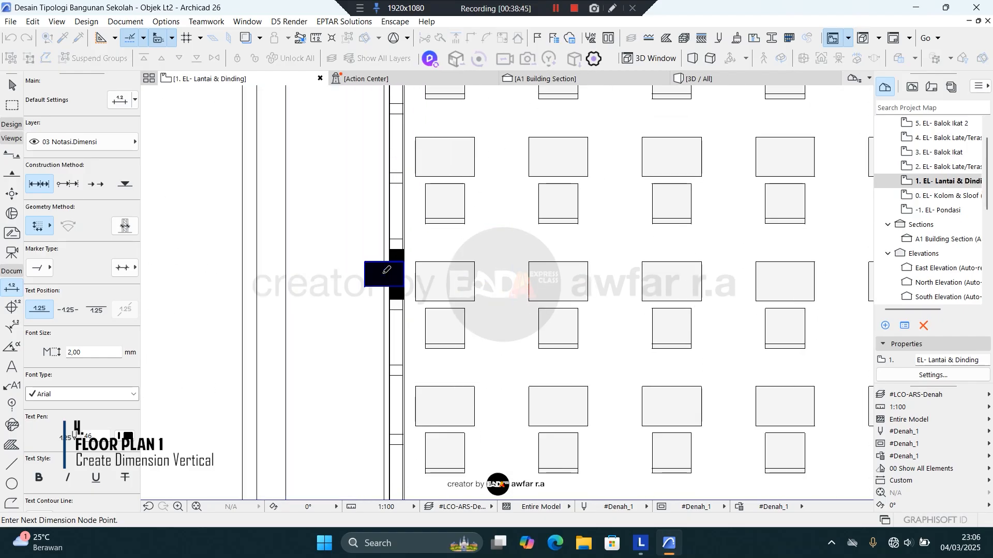
pyautogui.moveTo(388, 228); pyautogui.dragTo(390, 476, button='middle')
pyautogui.moveTo(391, 217); pyautogui.dragTo(395, 480, button='middle')
pyautogui.moveTo(391, 214); pyautogui.dragTo(391, 480, button='middle')
pyautogui.moveTo(382, 304); pyautogui.dragTo(382, 375, button='middle')
pyautogui.moveTo(395, 193)
pyautogui.mouseDown(button='middle')
pyautogui.moveTo(395, 385)
pyautogui.moveTo(387, 202)
pyautogui.moveTo(375, 420)
pyautogui.mouseUp(button='middle')
# Step: Continue the vertical dimension chain with nodes on the west columns of the toilet block and both stairwell walls
pyautogui.scroll(-4, 424, 252)
pyautogui.scroll(3, 383, 421)
pyautogui.click(405, 432)
pyautogui.click(405, 271)
pyautogui.moveTo(402, 189); pyautogui.dragTo(387, 383, button='middle')
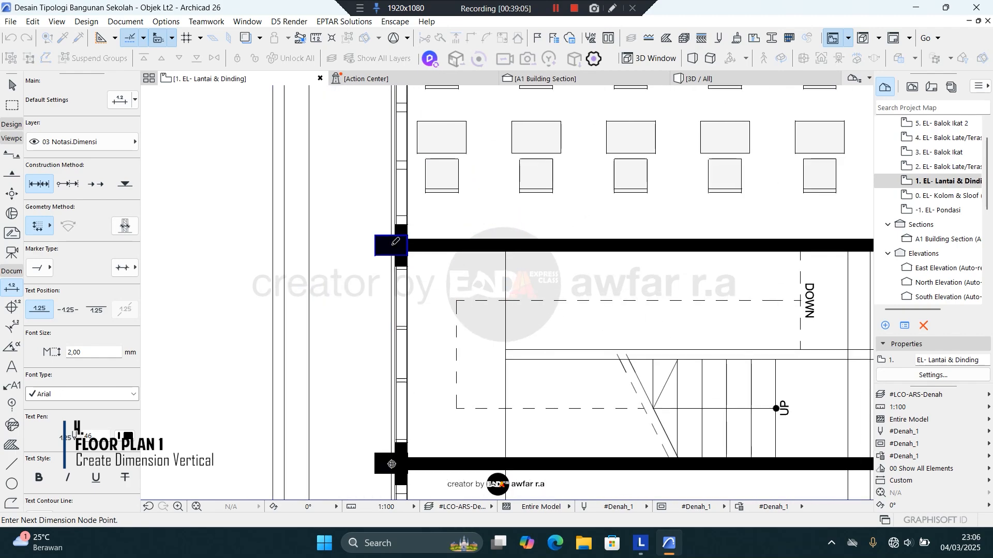
pyautogui.click(392, 245)
# Step: Add the north classroom's west columns to the vertical dimension chain, ending at the northwest corner column
pyautogui.moveTo(397, 201); pyautogui.dragTo(386, 431, button='middle')
pyautogui.moveTo(380, 191); pyautogui.dragTo(387, 415, button='middle')
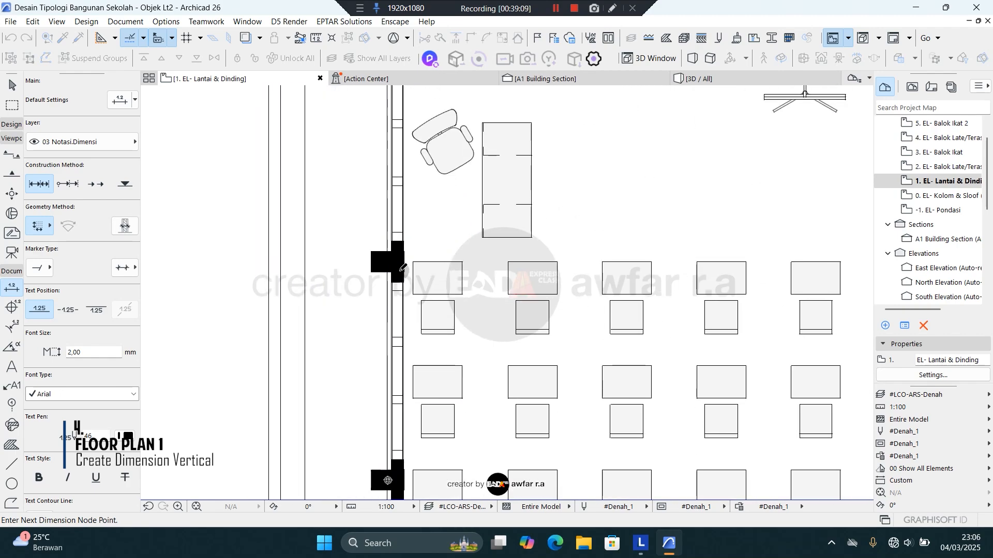
pyautogui.moveTo(396, 216); pyautogui.dragTo(378, 451, button='middle')
pyautogui.click(371, 276)
pyautogui.scroll(-2, 383, 258)
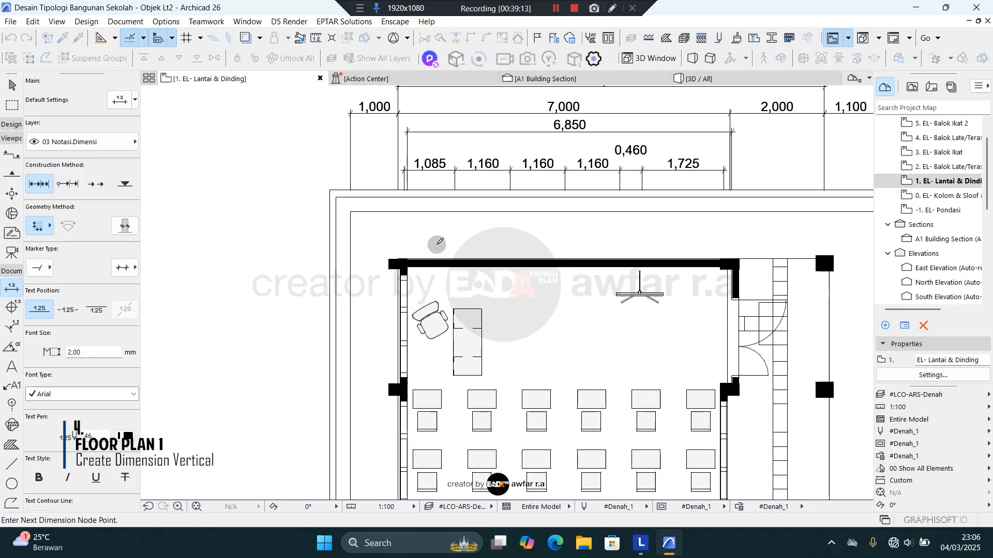
pyautogui.scroll(2, 402, 240)
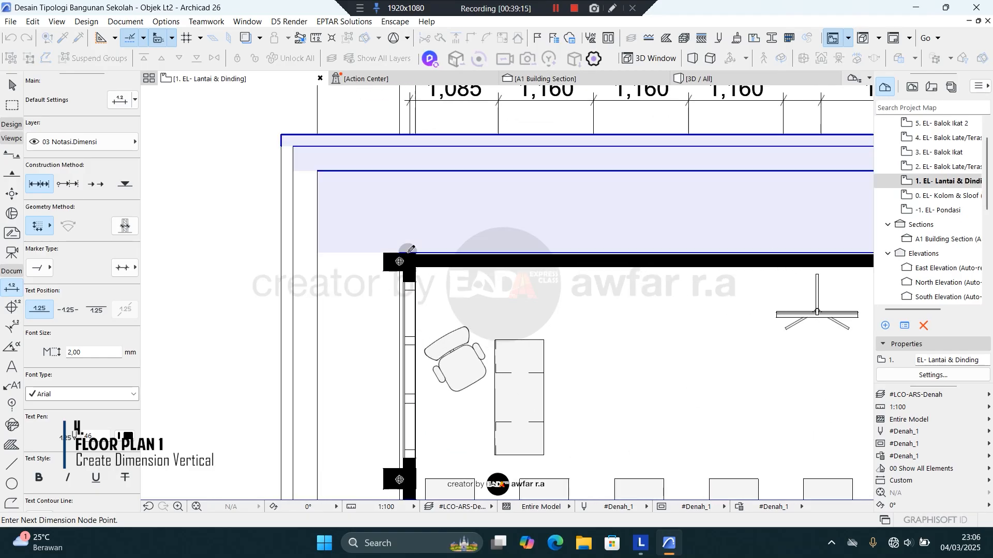
pyautogui.scroll(-3, 455, 238)
# Step: Finish the node selection and place the vertical dimension line just outside the building's west perimeter edge
pyautogui.rightClick(337, 254)
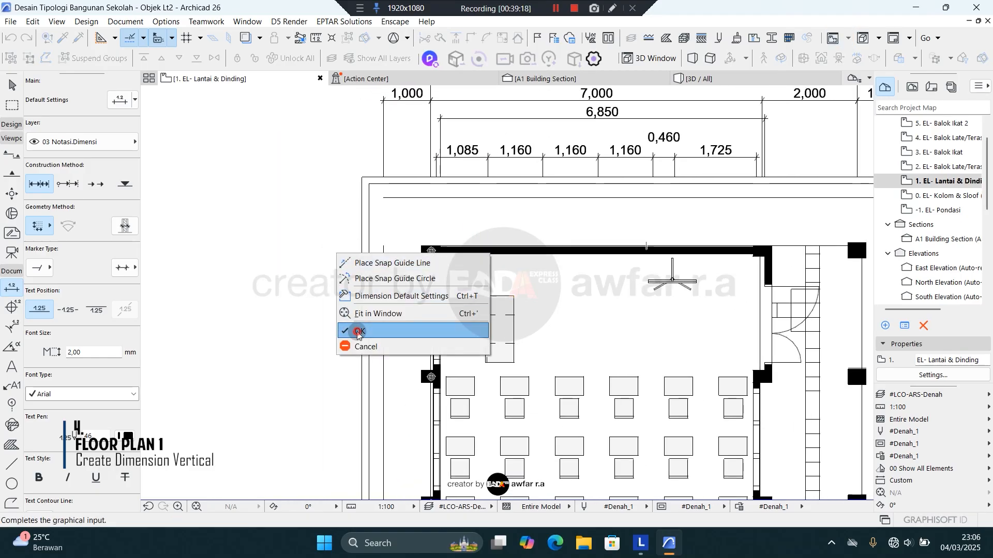
pyautogui.click(360, 331)
pyautogui.scroll(-4, 264, 314)
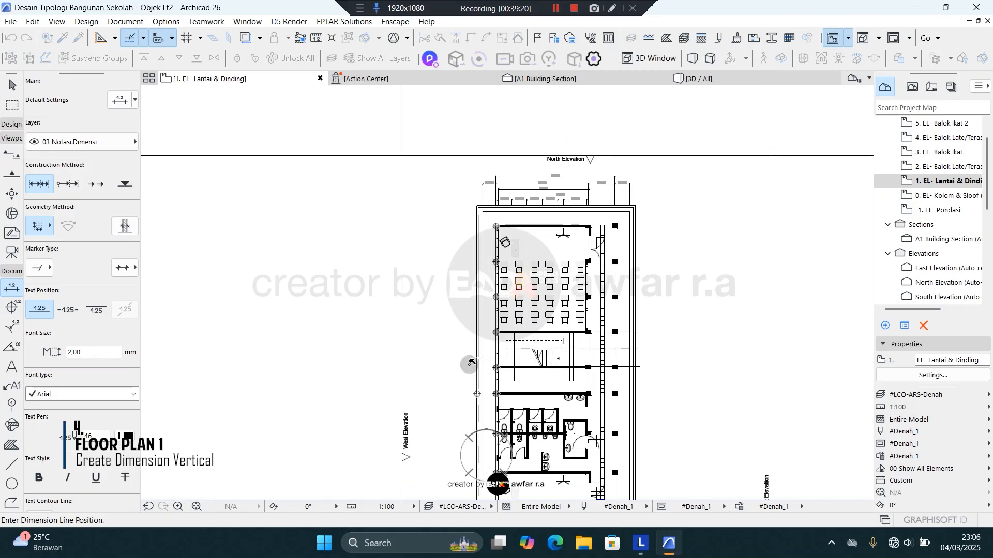
pyautogui.click(466, 453)
pyautogui.scroll(3, 459, 387)
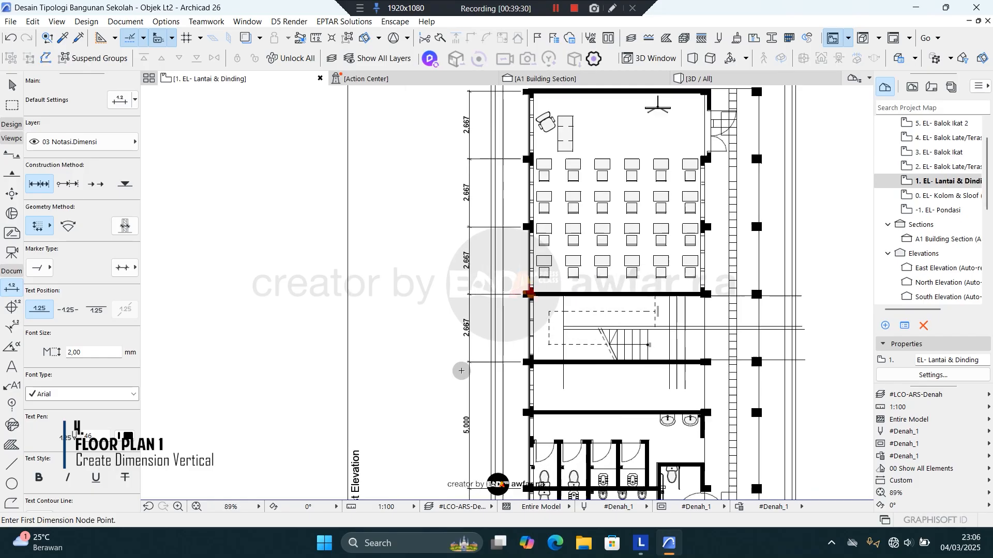
# Step: Shorten the witness lines of the vertical column dimension chain so they end at the outer edge of the west perimeter
pyautogui.press('Escape')
pyautogui.click(476, 349)
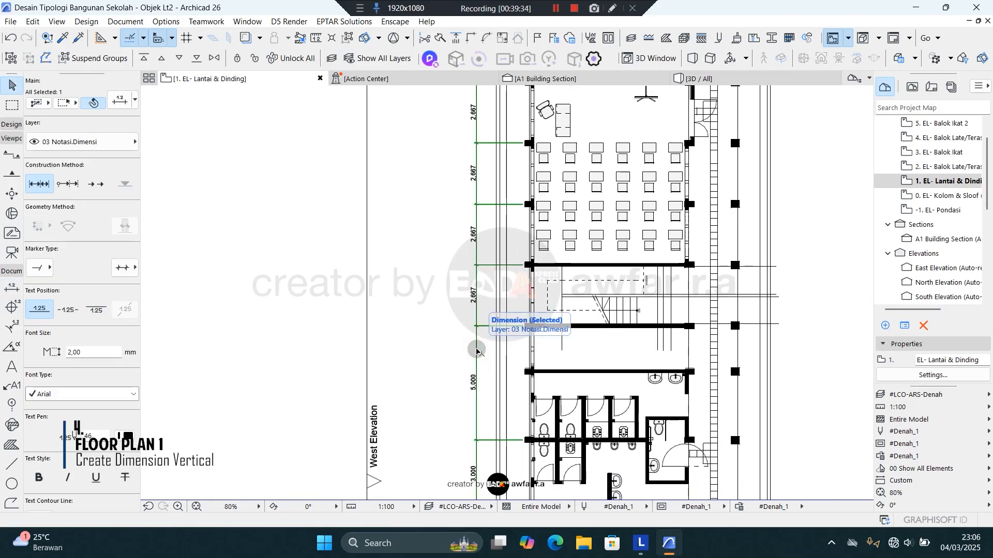
pyautogui.click(476, 349)
pyautogui.scroll(-3, 487, 296)
pyautogui.scroll(6, 487, 166)
pyautogui.click(481, 162)
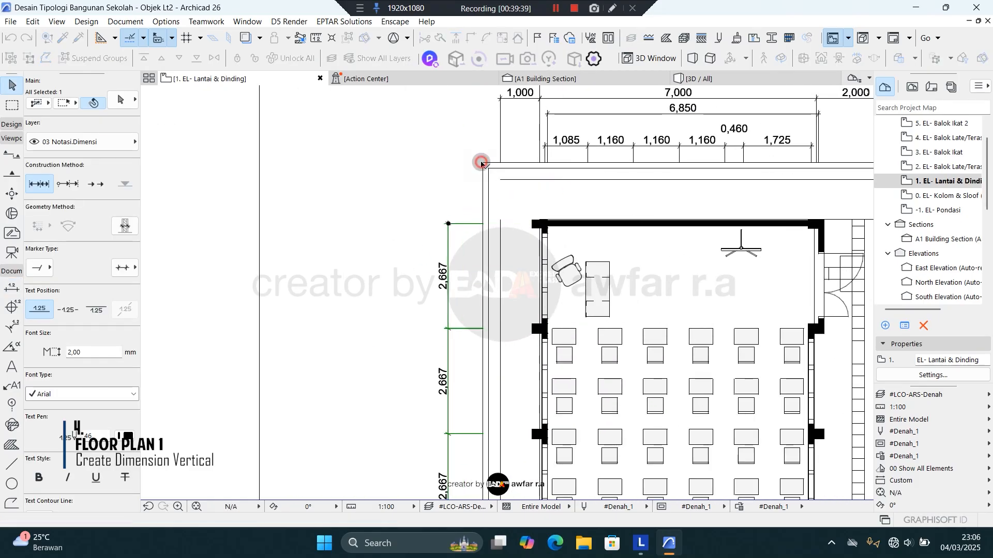
# Step: Insert the missing west column at the toilet block's north wall as an additional node in the vertical dimension chain
pyautogui.scroll(-4, 482, 161)
pyautogui.scroll(4, 457, 259)
pyautogui.moveTo(466, 383)
pyautogui.mouseDown(button='middle')
pyautogui.moveTo(459, 222)
pyautogui.moveTo(490, 246)
pyautogui.moveTo(467, 285)
pyautogui.moveTo(461, 392)
pyautogui.mouseUp(button='middle')
pyautogui.scroll(-1, 459, 259)
pyautogui.moveTo(462, 432); pyautogui.dragTo(470, 256, button='middle')
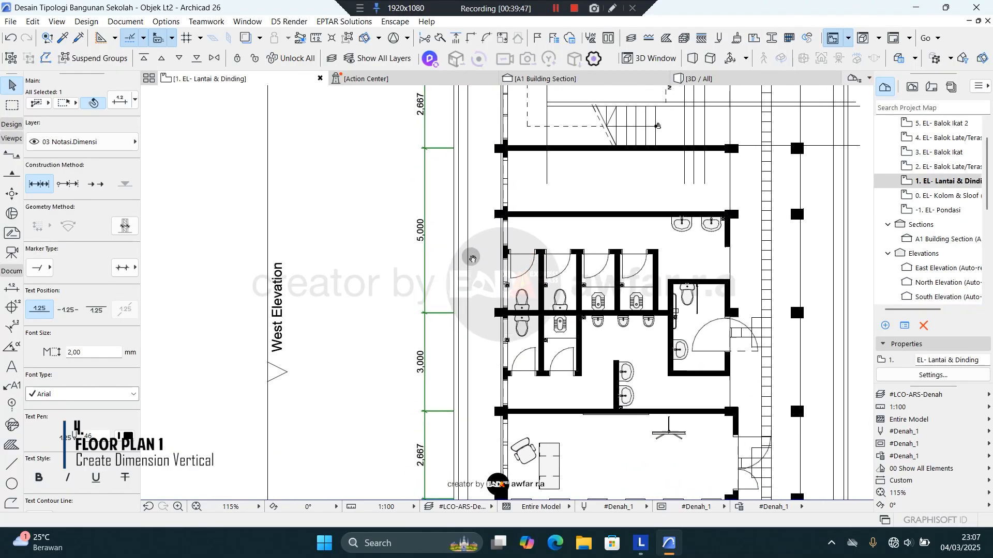
pyautogui.scroll(3, 452, 213)
pyautogui.moveTo(446, 208); pyautogui.dragTo(431, 299, button='middle')
pyautogui.click(391, 244)
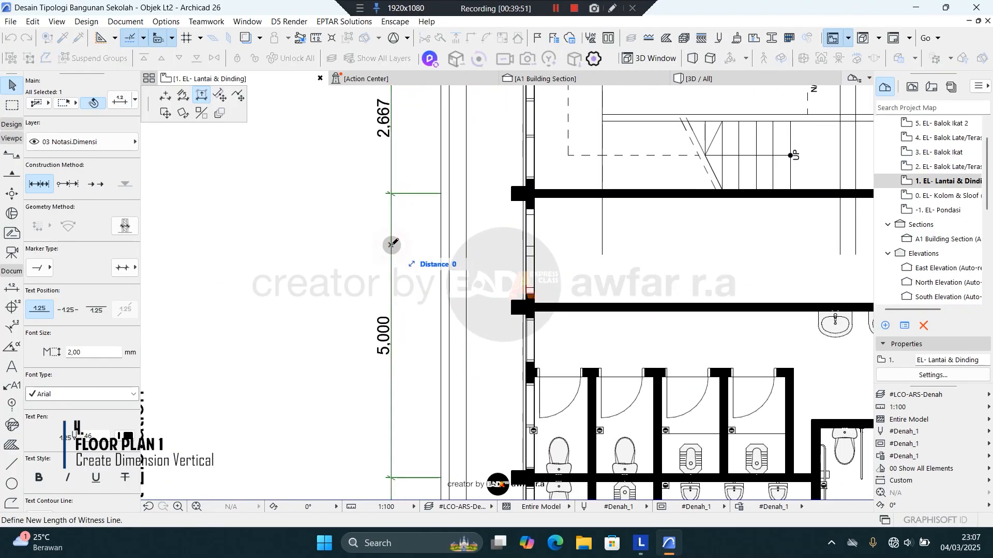
pyautogui.click(166, 93)
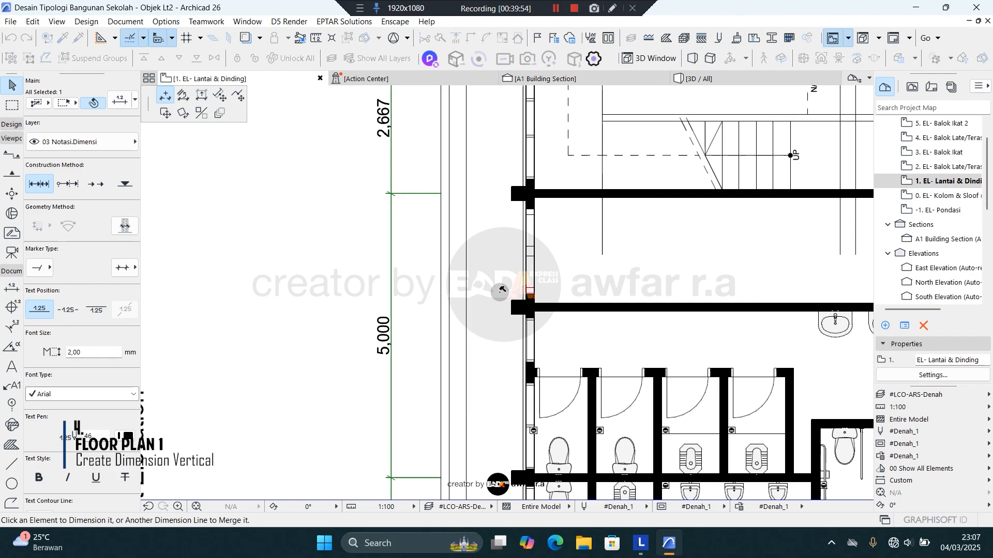
pyautogui.click(524, 307)
pyautogui.scroll(-2, 524, 232)
pyautogui.moveTo(518, 332); pyautogui.dragTo(505, 221, button='middle')
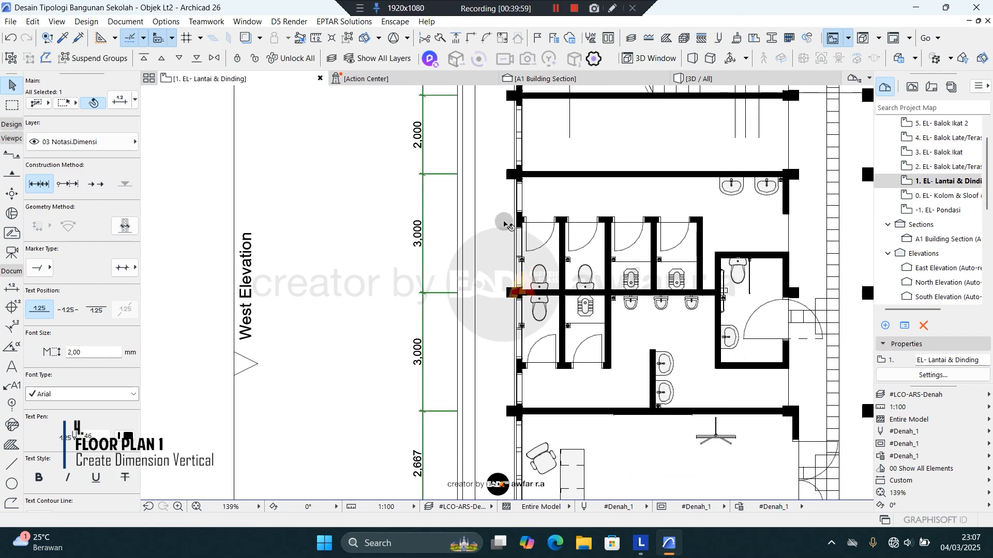
# Step: Insert a dimension node at the small west-wall column aligned with the front of the northern toilet cubicles
pyautogui.scroll(3, 493, 219)
pyautogui.click(363, 180)
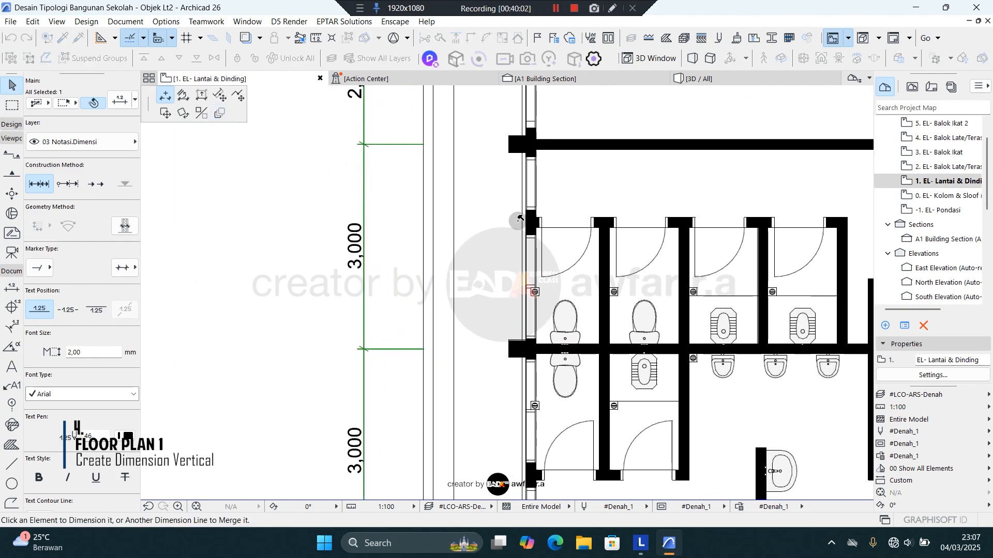
pyautogui.scroll(5, 532, 221)
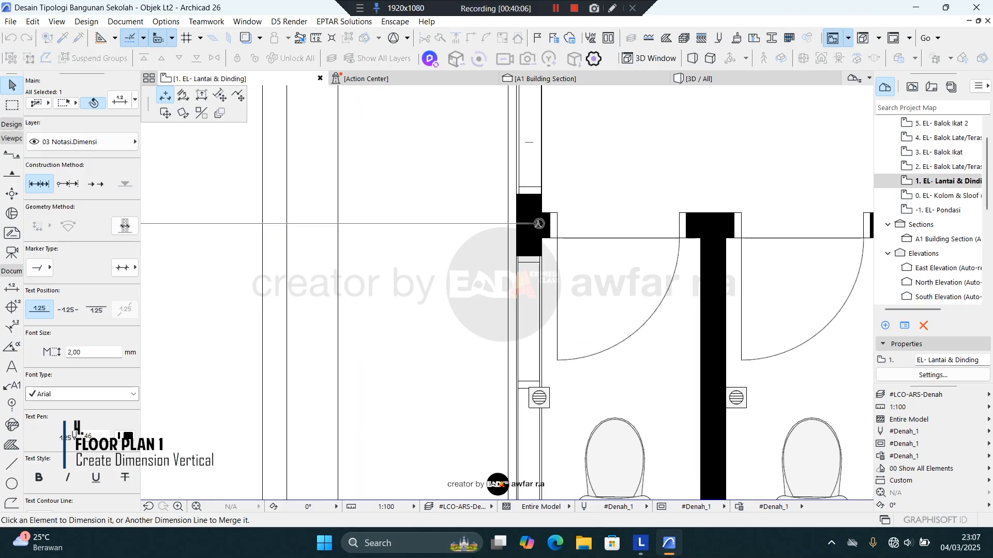
pyautogui.click(539, 223)
pyautogui.scroll(-3, 537, 193)
pyautogui.scroll(-2, 537, 192)
pyautogui.moveTo(526, 373); pyautogui.dragTo(509, 180, button='middle')
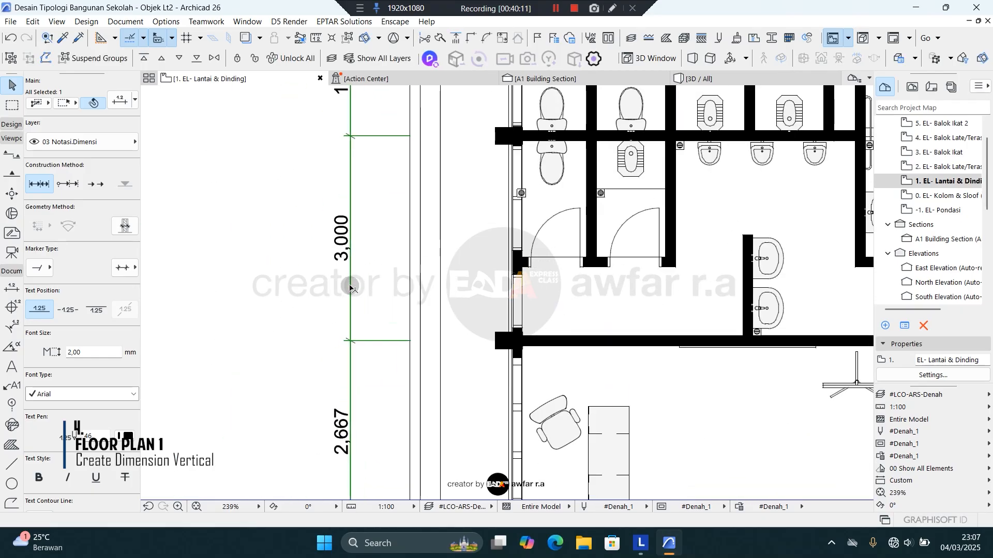
# Step: Insert a dimension node at the small west-wall column aligned with the front of the southern toilet cubicles
pyautogui.click(350, 286)
pyautogui.scroll(3, 545, 273)
pyautogui.click(505, 254)
pyautogui.scroll(-4, 437, 310)
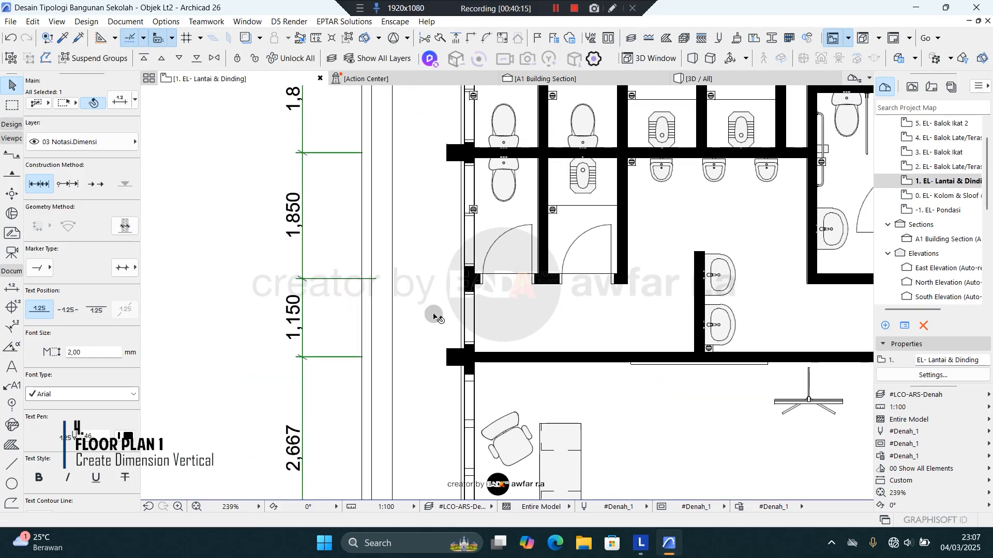
pyautogui.press('Escape')
pyautogui.moveTo(379, 226); pyautogui.dragTo(392, 252, button='middle')
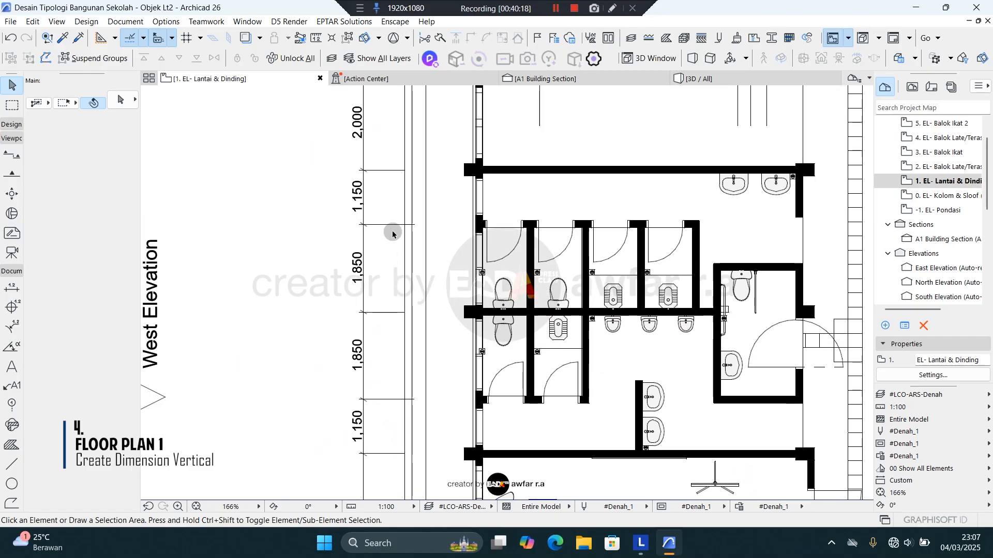
# Step: Edit the column chain's witness line length so the lines at the inserted nodes also end at the outer west perimeter edge
pyautogui.click(363, 238)
pyautogui.click(363, 237)
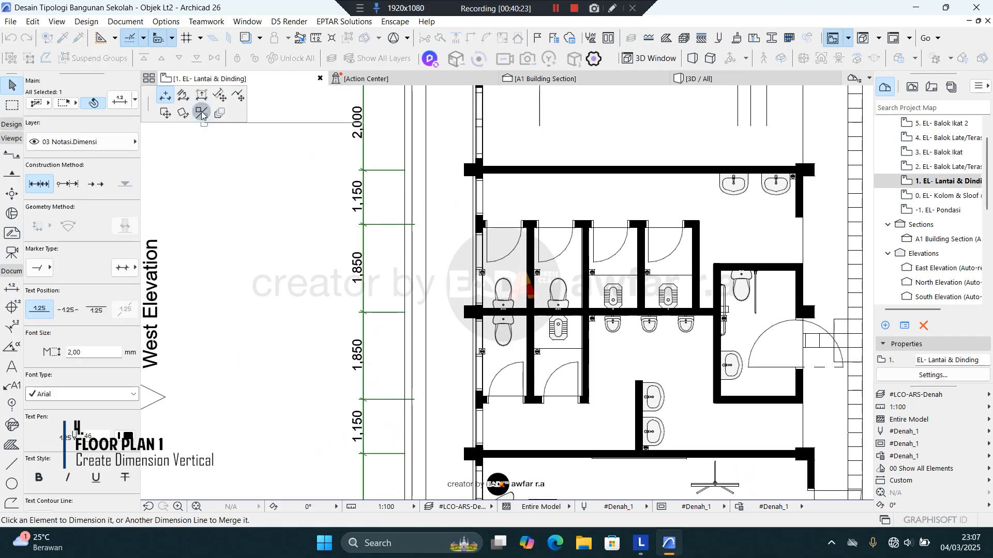
pyautogui.scroll(-5, 408, 165)
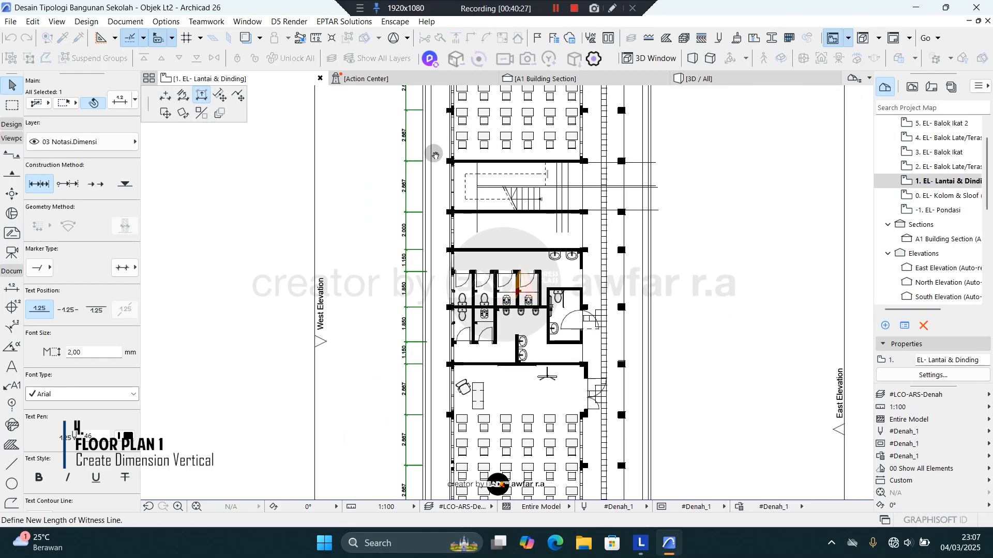
pyautogui.click(422, 124)
pyautogui.press('Escape')
pyautogui.scroll(5, 417, 219)
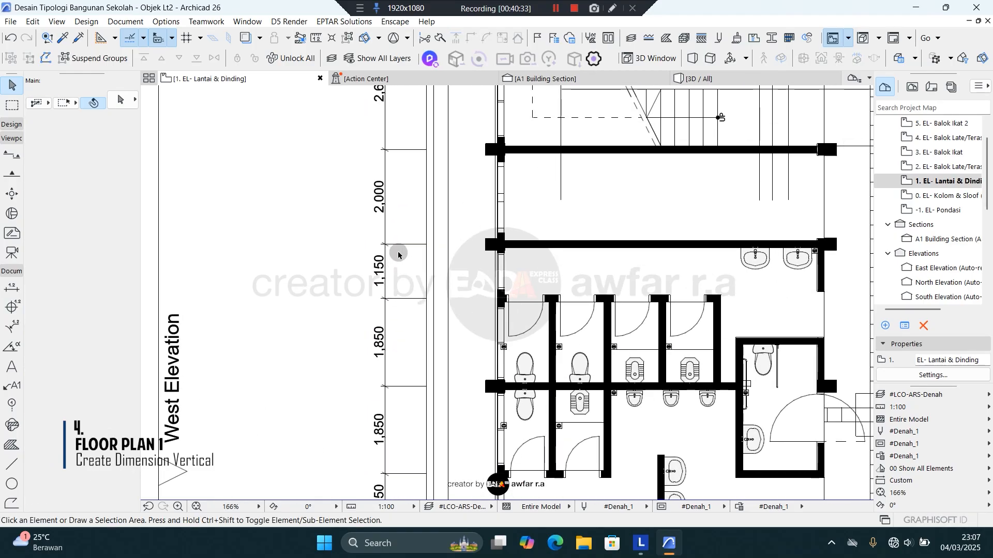
# Step: Apply the witness line length edit to the inner vertical dimension chain once more, beside the toilet block
pyautogui.scroll(-2, 398, 254)
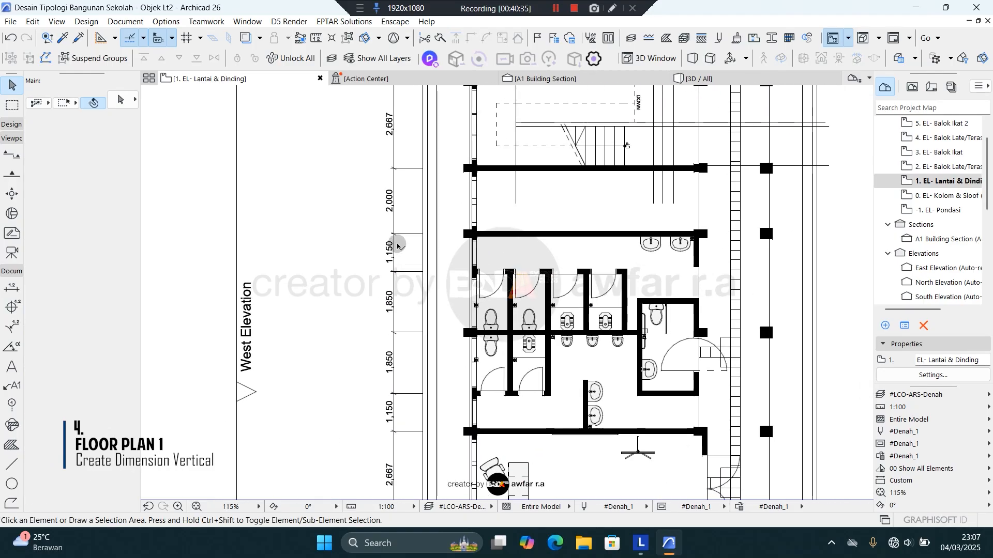
pyautogui.click(394, 227)
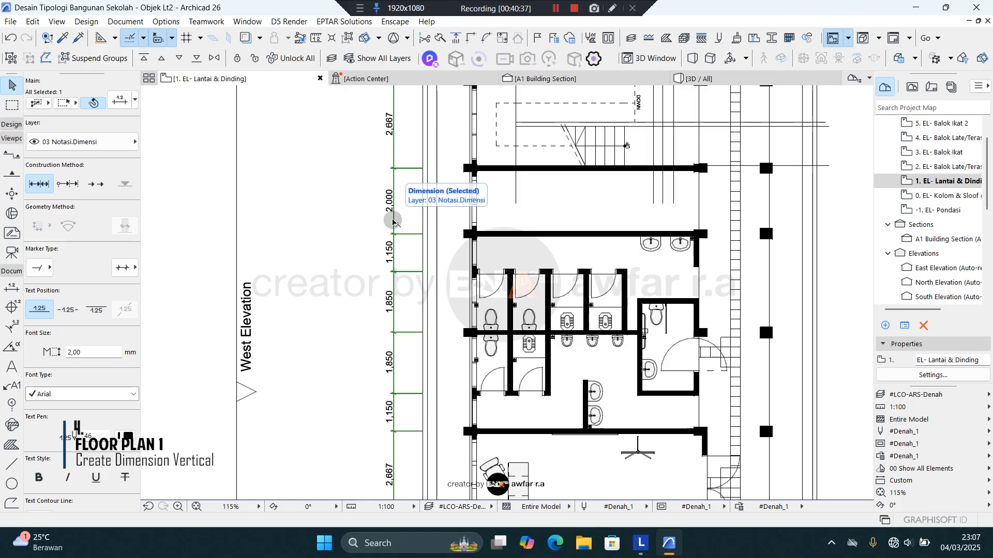
pyautogui.click(393, 221)
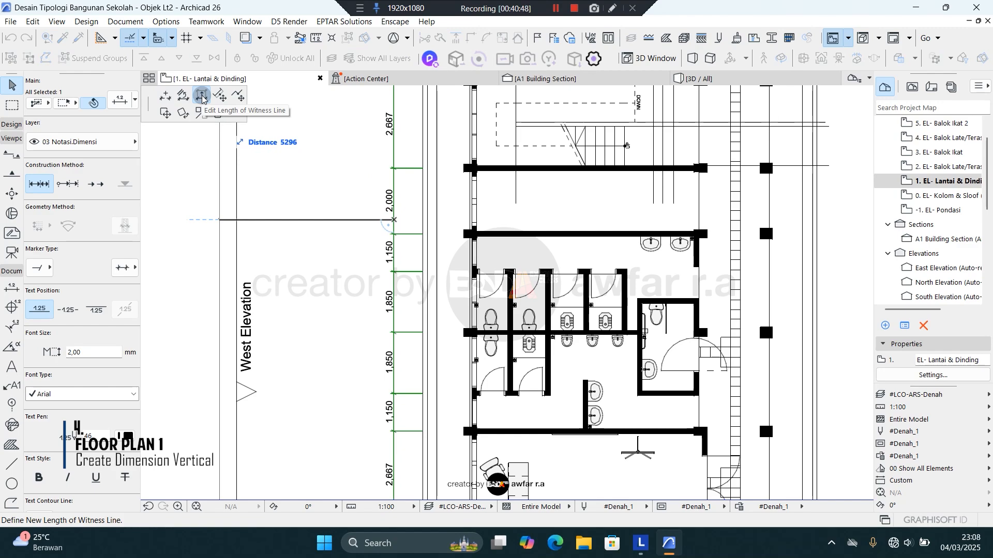
pyautogui.click(397, 232)
pyautogui.scroll(-4, 425, 172)
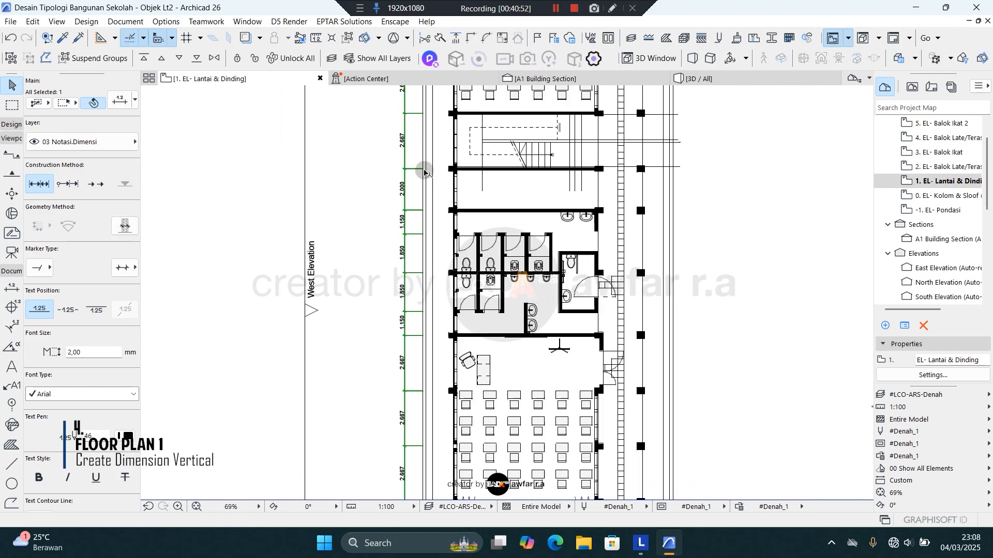
# Step: Start a second vertical dimension chain with nodes at the southwest corner column and the west column by the classroom folding partition
pyautogui.moveTo(429, 289); pyautogui.dragTo(421, 129, button='middle')
pyautogui.scroll(2, 498, 361)
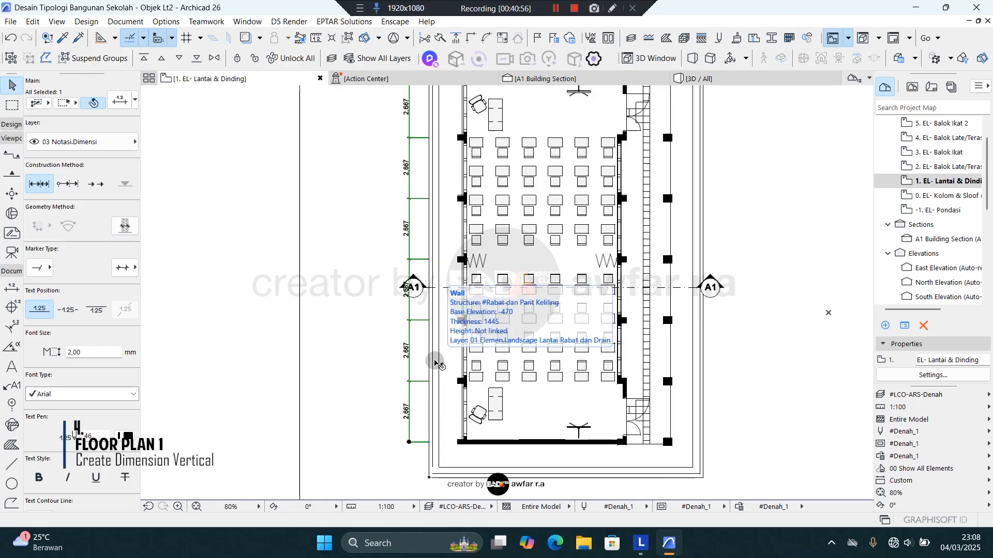
pyautogui.click(14, 288)
pyautogui.scroll(7, 481, 453)
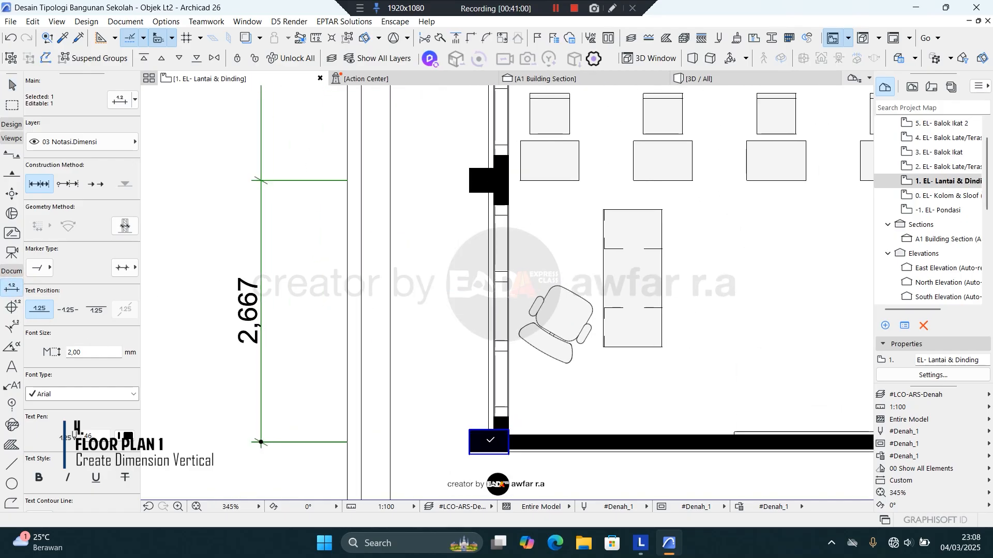
pyautogui.click(480, 453)
pyautogui.scroll(-3, 480, 362)
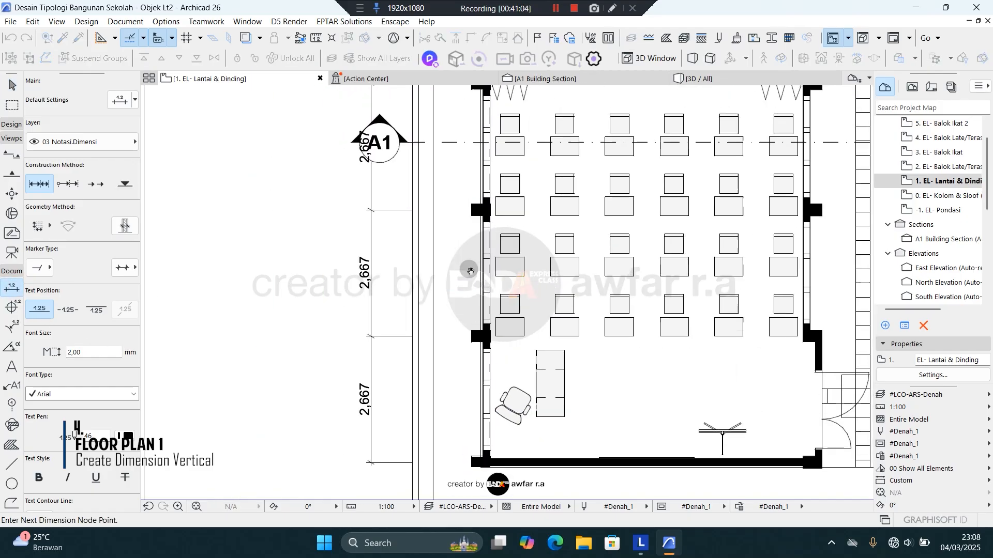
pyautogui.scroll(3, 479, 265)
pyautogui.scroll(-4, 479, 267)
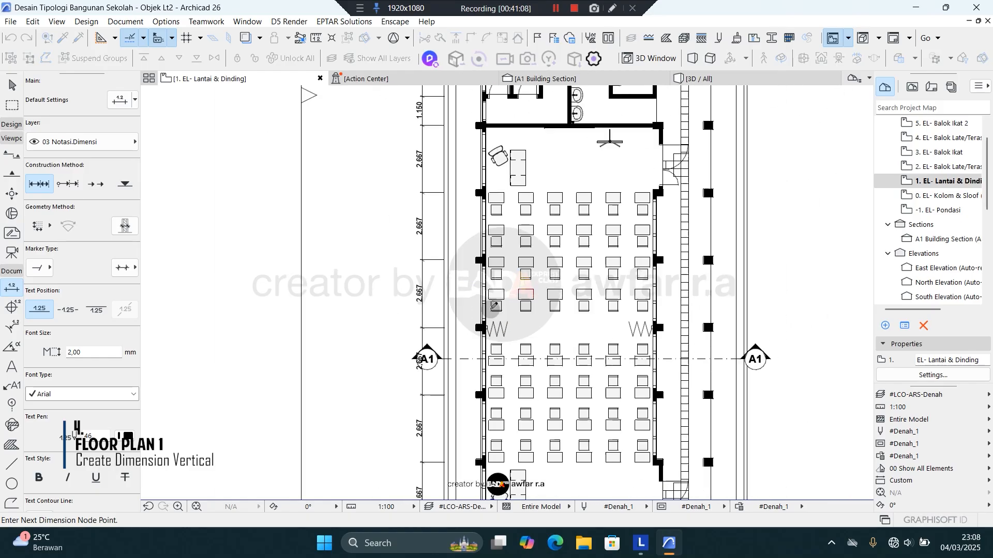
# Step: Add chain nodes at the west columns on the toilet block's south and north walls, the stairwell's north wall and the northwest corner
pyautogui.scroll(8, 491, 306)
pyautogui.scroll(-4, 477, 251)
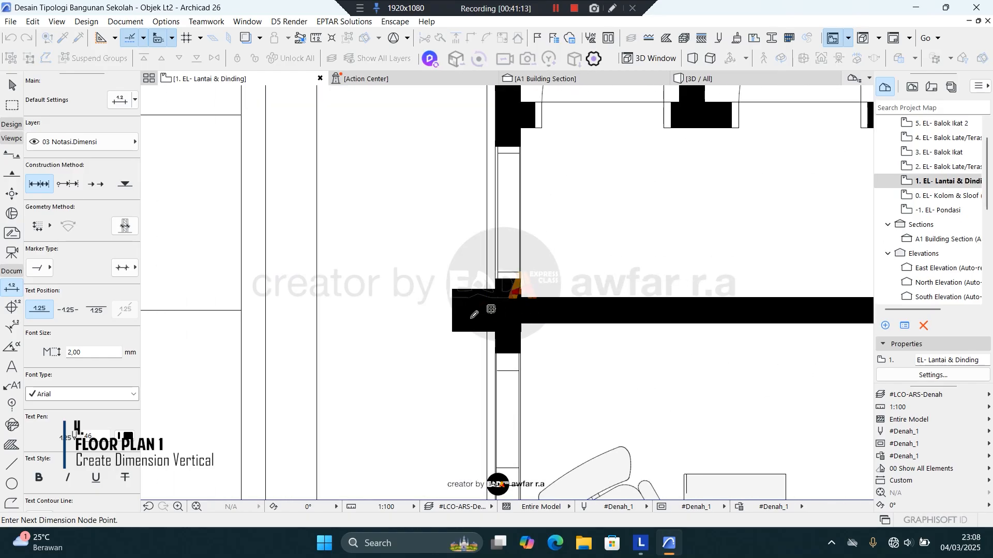
pyautogui.scroll(3, 475, 250)
pyautogui.scroll(-5, 474, 251)
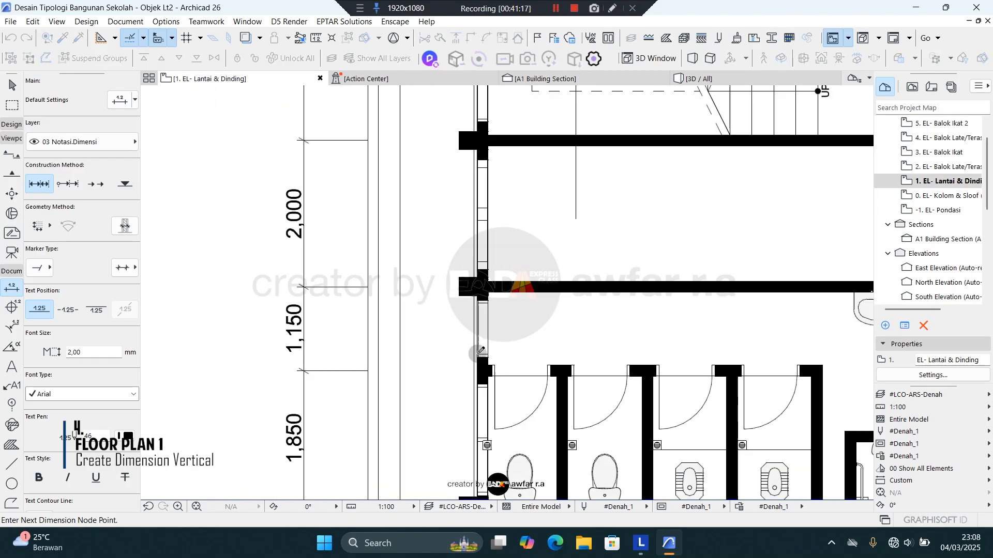
pyautogui.scroll(2, 476, 325)
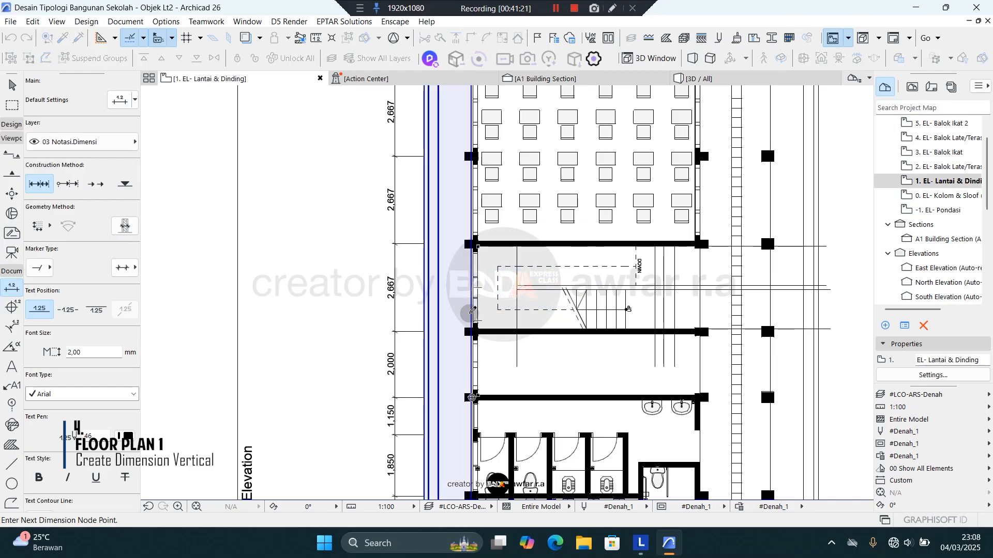
pyautogui.scroll(5, 475, 249)
pyautogui.scroll(-5, 491, 317)
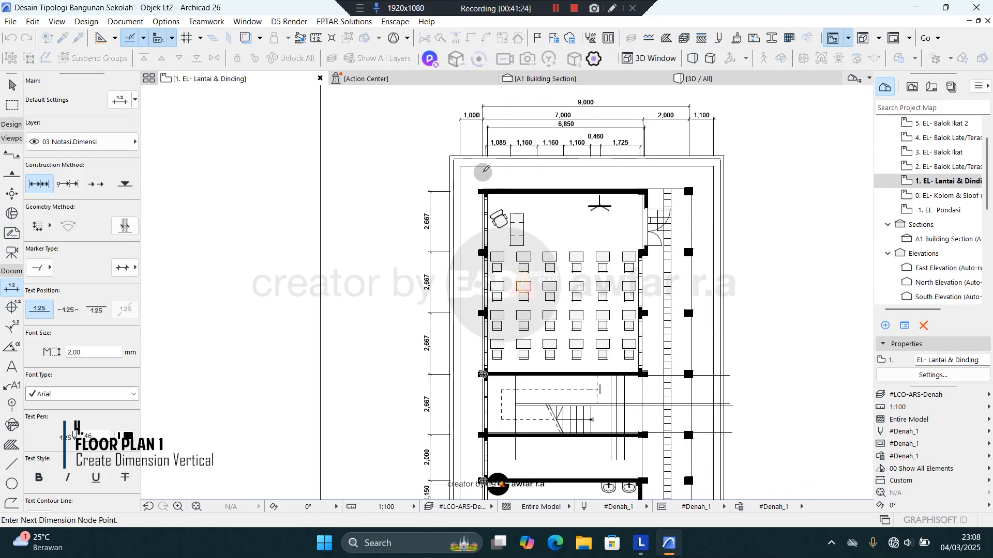
pyautogui.scroll(3, 484, 205)
pyautogui.scroll(-3, 496, 190)
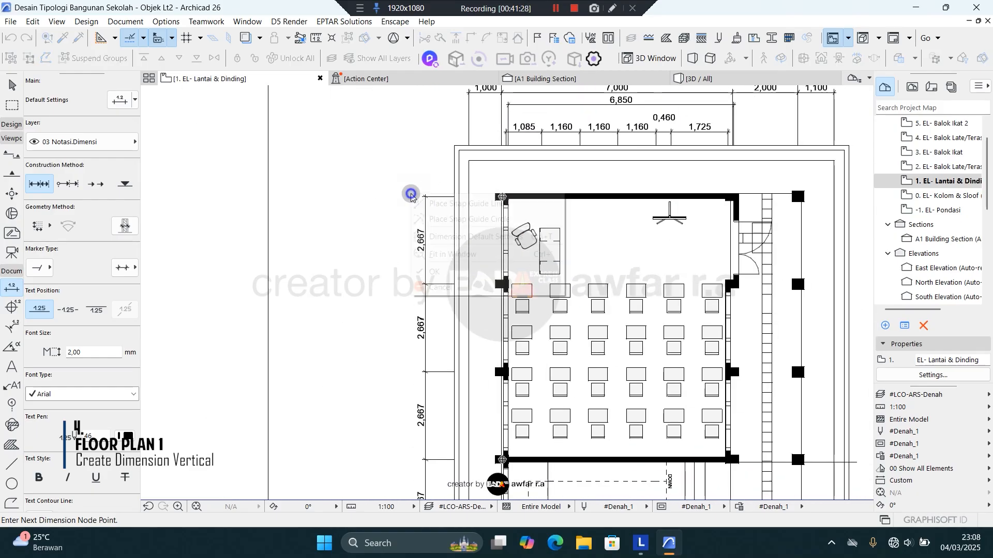
# Step: Finish the node selection and place the room dimension line just outside the column dimension chain on the west side
pyautogui.click(433, 267)
pyautogui.scroll(-4, 481, 217)
pyautogui.scroll(3, 483, 277)
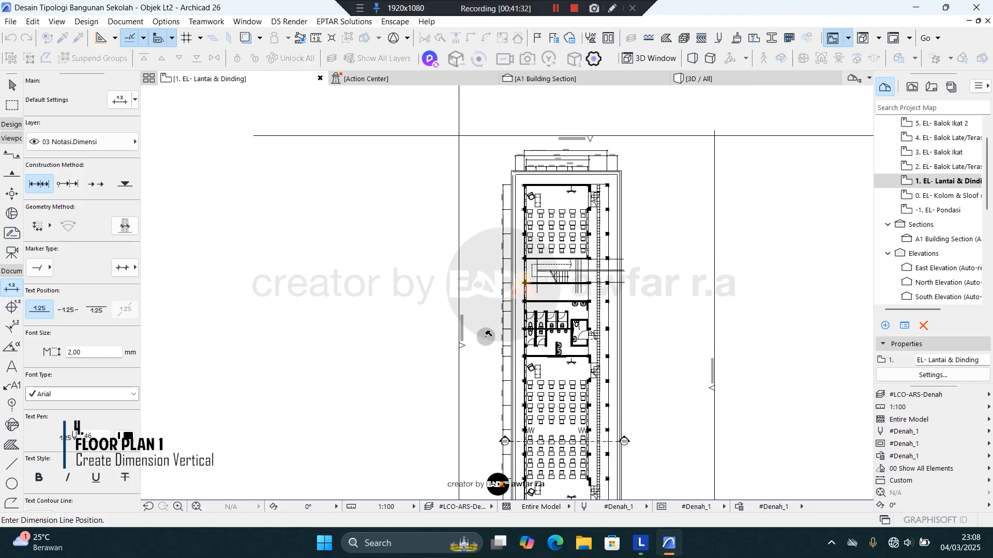
pyautogui.click(508, 346)
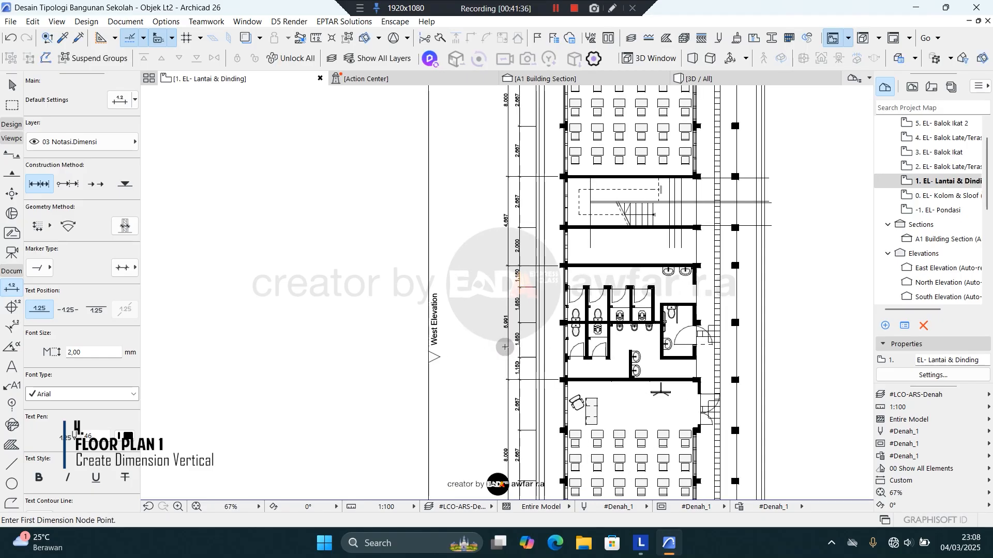
# Step: Move the outer chain's node at the toilet block's south wall to the centre of the west column there
pyautogui.scroll(3, 508, 351)
pyautogui.moveTo(509, 358); pyautogui.dragTo(503, 342, button='middle')
pyautogui.press('Escape')
pyautogui.click(500, 317)
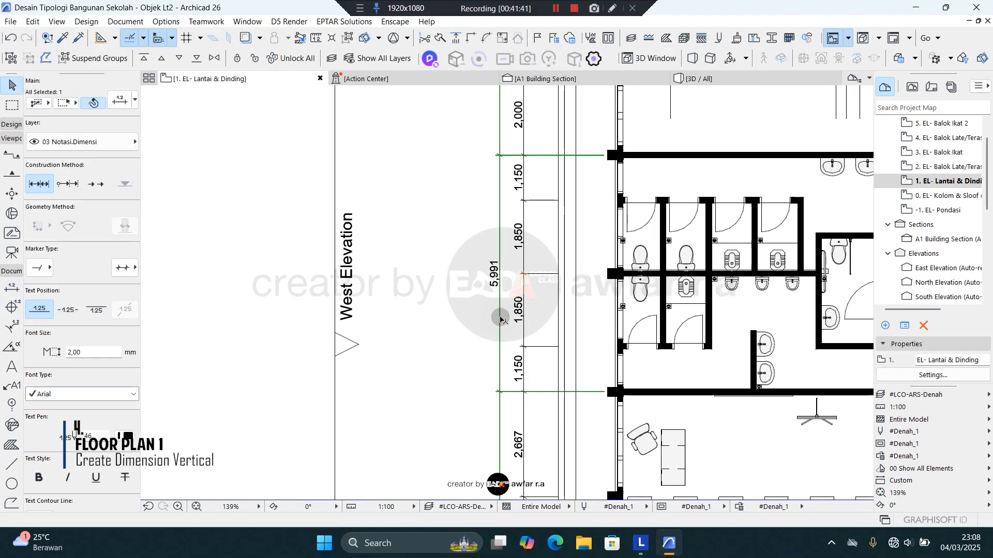
pyautogui.scroll(-4, 503, 323)
pyautogui.moveTo(511, 422); pyautogui.dragTo(519, 328, button='middle')
pyautogui.moveTo(524, 389); pyautogui.dragTo(526, 176, button='middle')
pyautogui.scroll(3, 526, 175)
pyautogui.scroll(-4, 504, 379)
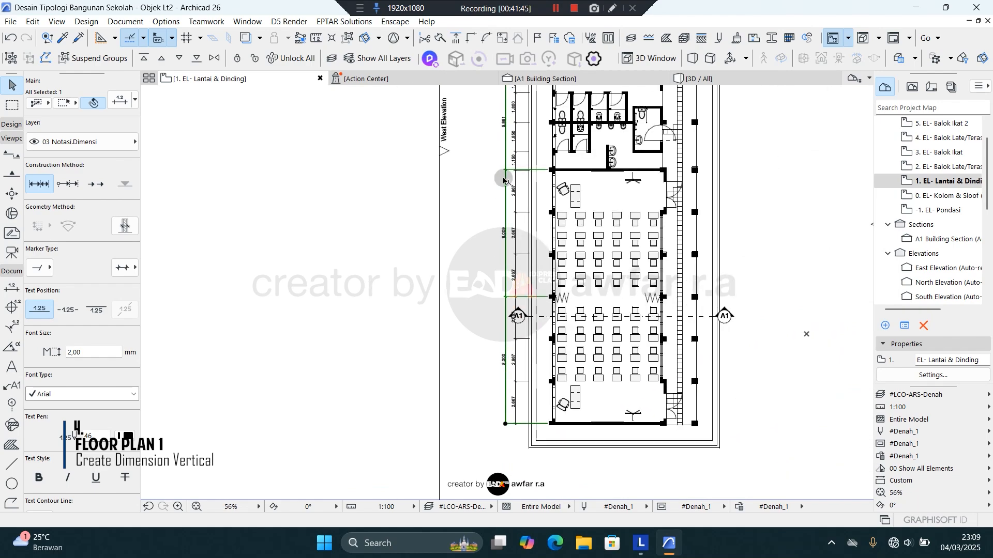
pyautogui.scroll(7, 506, 178)
pyautogui.scroll(-3, 517, 180)
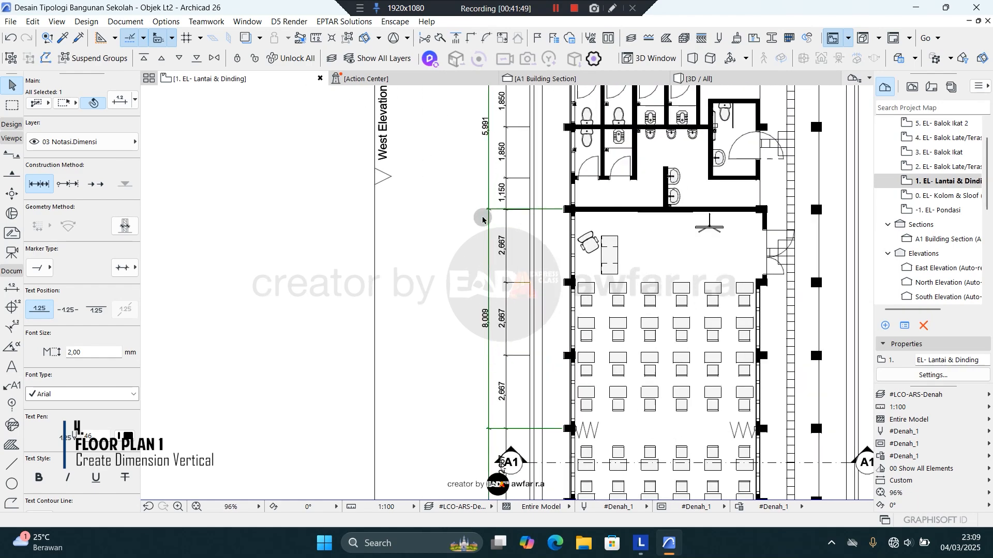
pyautogui.scroll(4, 505, 195)
pyautogui.click(499, 199)
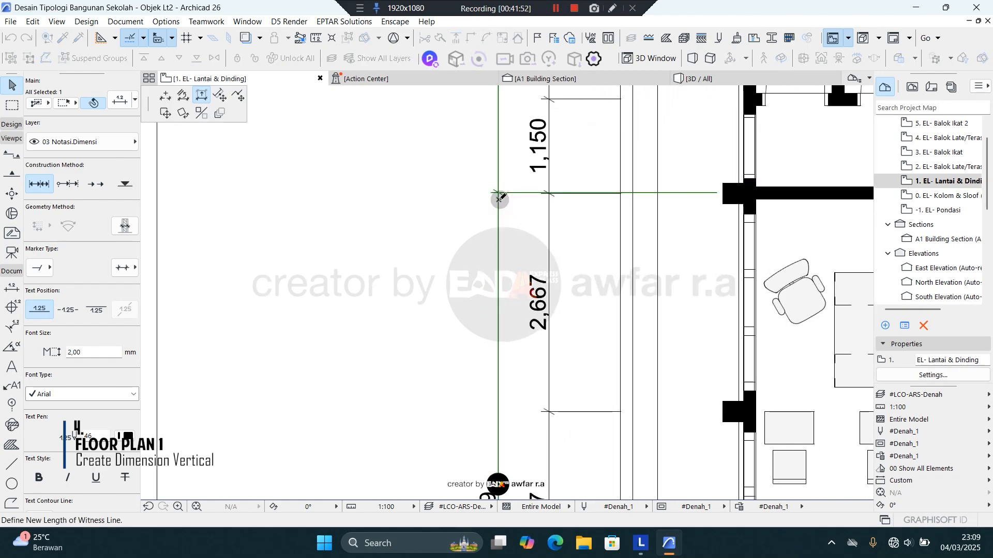
pyautogui.click(499, 193)
pyautogui.click(498, 192)
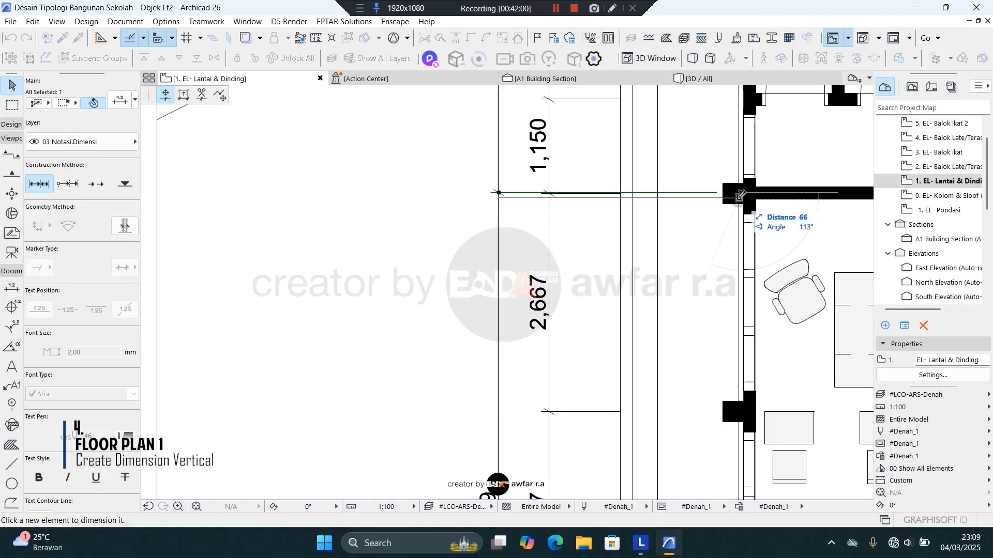
pyautogui.scroll(2, 741, 196)
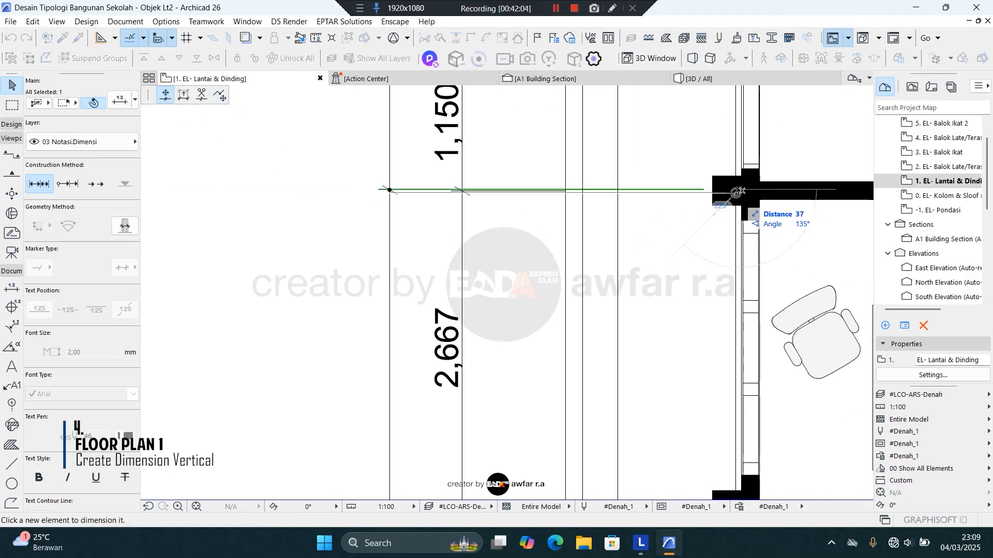
pyautogui.click(736, 192)
# Step: Shorten the outer vertical chain's witness lines so they end at the outer edge of the west perimeter
pyautogui.scroll(-5, 590, 191)
pyautogui.moveTo(606, 272); pyautogui.dragTo(567, 400, button='middle')
pyautogui.moveTo(515, 211); pyautogui.dragTo(516, 320, button='middle')
pyautogui.scroll(2, 524, 166)
pyautogui.moveTo(524, 162); pyautogui.dragTo(523, 273, button='middle')
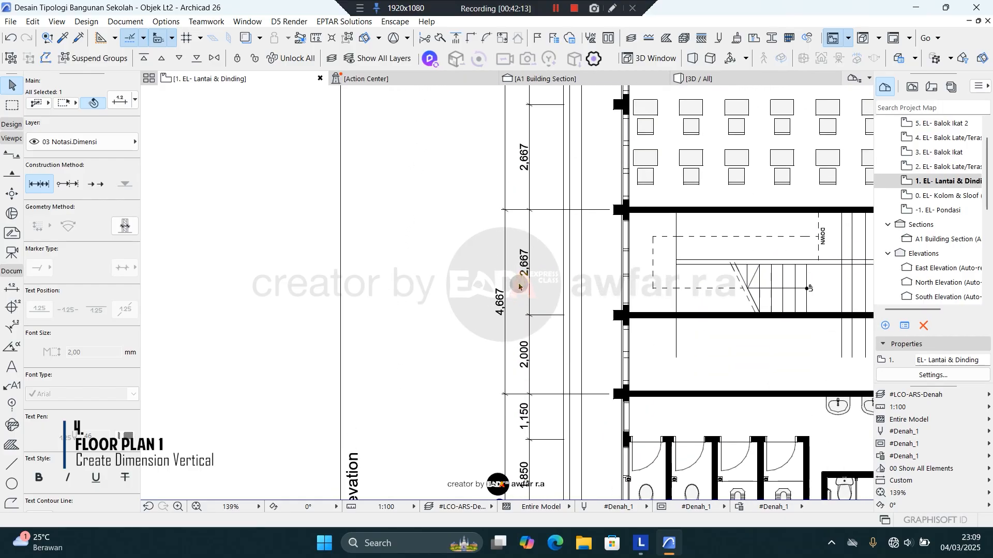
pyautogui.scroll(-4, 559, 247)
pyautogui.scroll(2, 526, 156)
pyautogui.scroll(-2, 527, 156)
pyautogui.moveTo(591, 379); pyautogui.dragTo(589, 271, button='middle')
pyautogui.scroll(3, 537, 321)
pyautogui.click(528, 310)
pyautogui.click(202, 96)
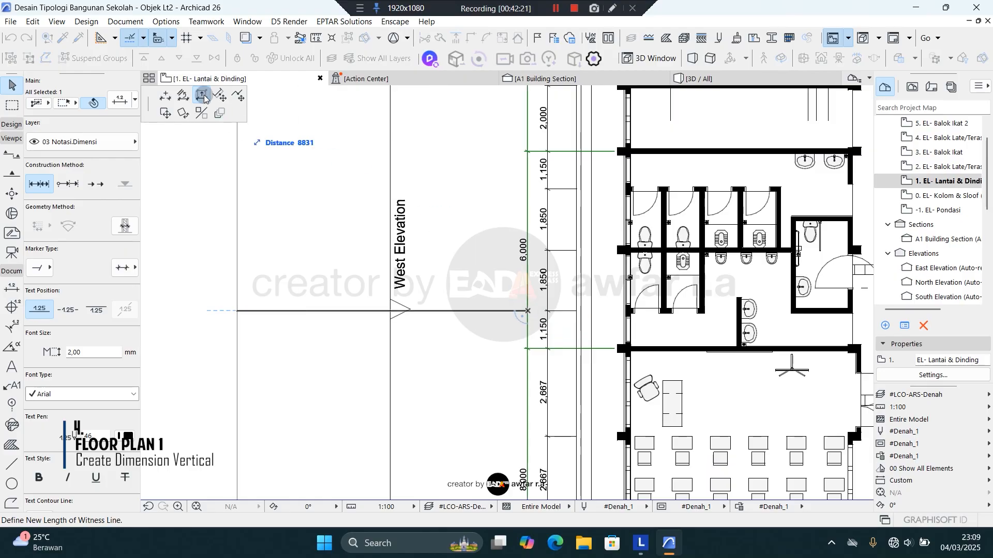
pyautogui.moveTo(578, 317); pyautogui.dragTo(589, 129, button='middle')
pyautogui.moveTo(569, 253); pyautogui.dragTo(555, 181, button='middle')
pyautogui.scroll(-6, 557, 259)
pyautogui.scroll(8, 548, 160)
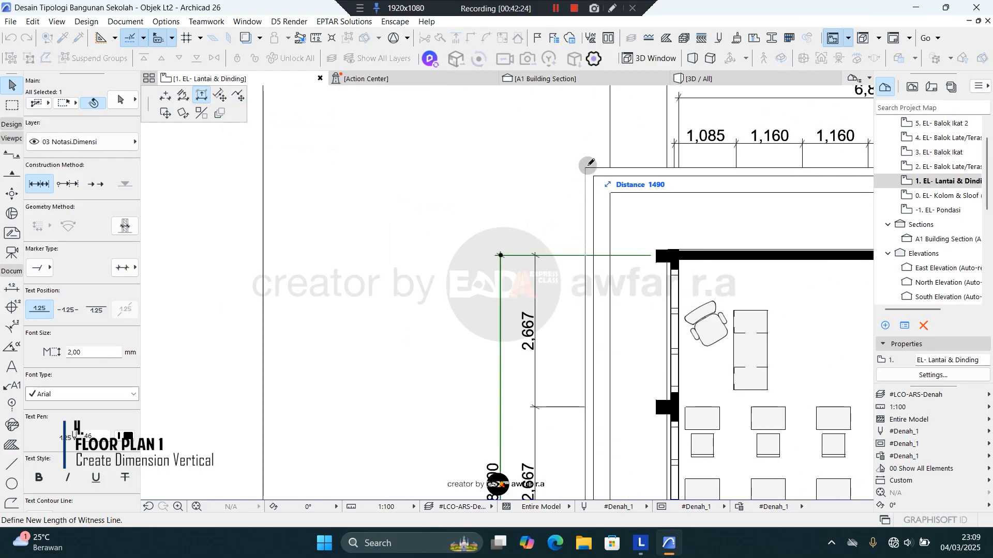
pyautogui.click(585, 167)
pyautogui.scroll(-6, 582, 165)
pyautogui.scroll(4, 566, 351)
pyautogui.scroll(2, 618, 350)
pyautogui.moveTo(570, 338); pyautogui.dragTo(569, 388, button='middle')
pyautogui.click(528, 381)
pyautogui.click(514, 360)
pyautogui.moveTo(492, 222); pyautogui.dragTo(486, 268, button='middle')
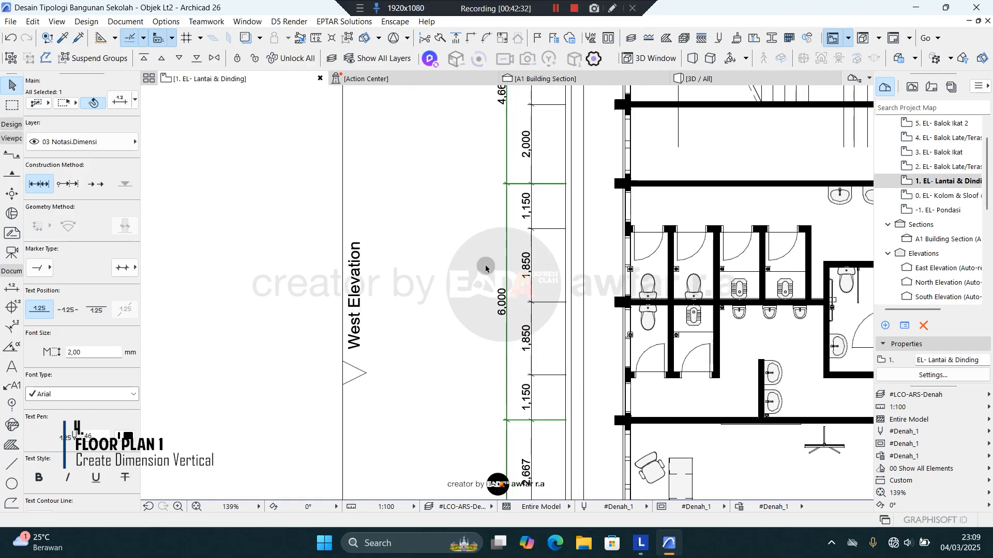
pyautogui.scroll(3, 511, 179)
pyautogui.scroll(2, 511, 182)
pyautogui.click(499, 193)
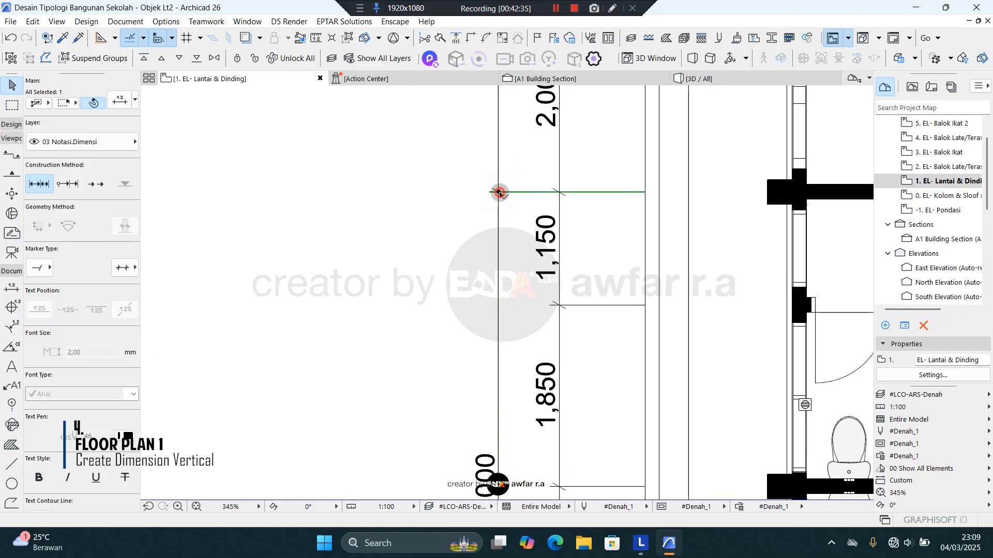
pyautogui.click(499, 193)
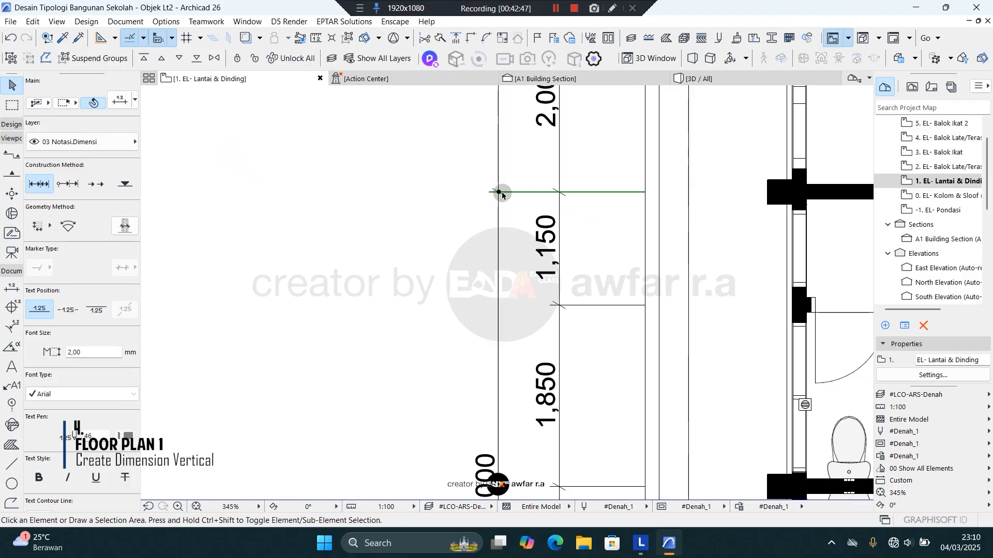
pyautogui.click(500, 193)
pyautogui.click(166, 96)
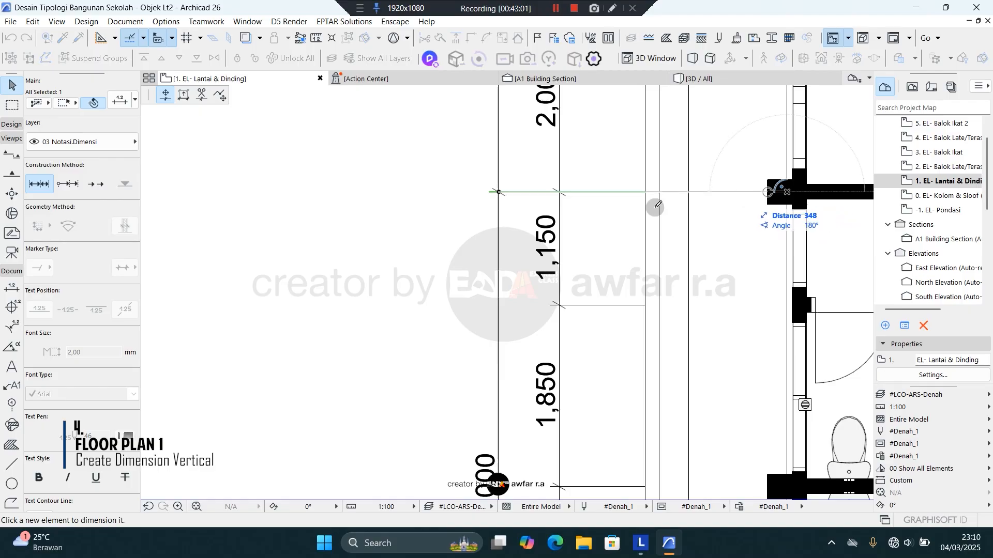
pyautogui.press('Escape')
pyautogui.scroll(-2, 562, 181)
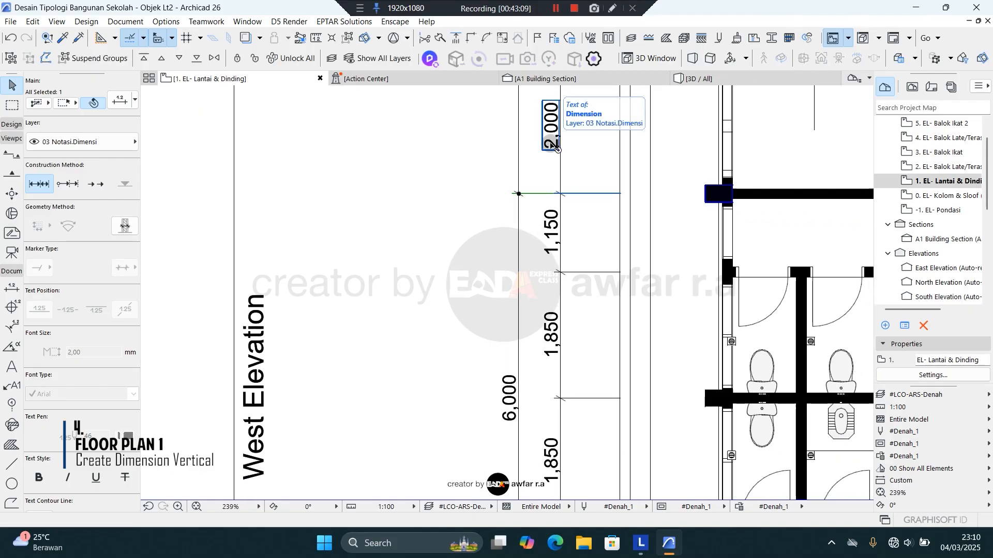
pyautogui.press('Escape')
pyautogui.scroll(-6, 421, 226)
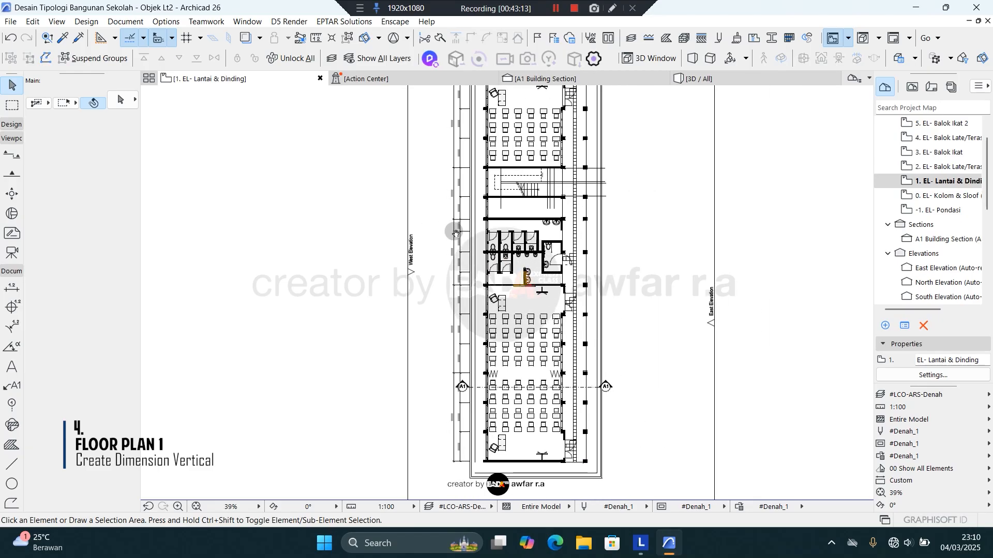
# Step: Dimension the overall building length from the southwest corner column to the northwest corner column, placing the line outside the west room dimension line
pyautogui.scroll(5, 455, 233)
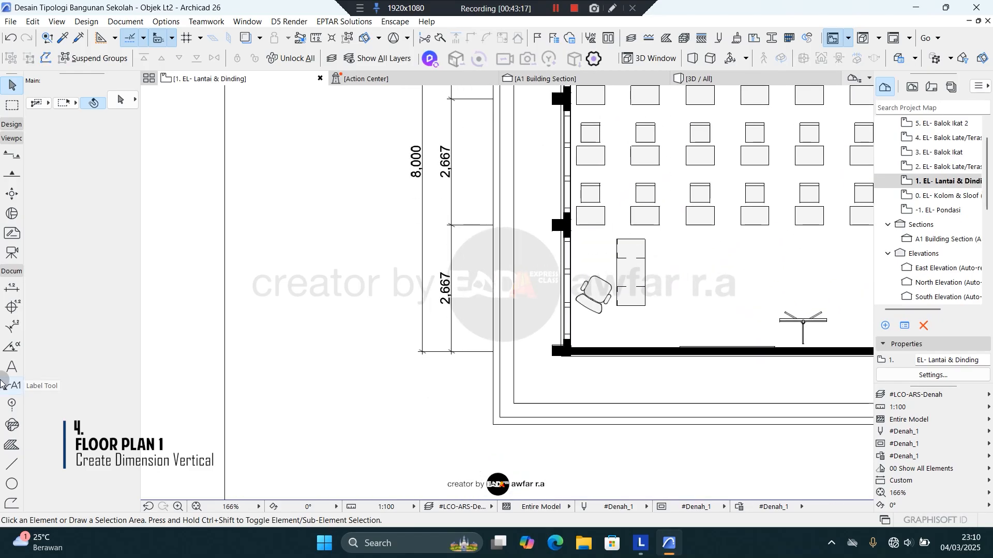
pyautogui.click(13, 292)
pyautogui.scroll(3, 559, 372)
pyautogui.click(547, 328)
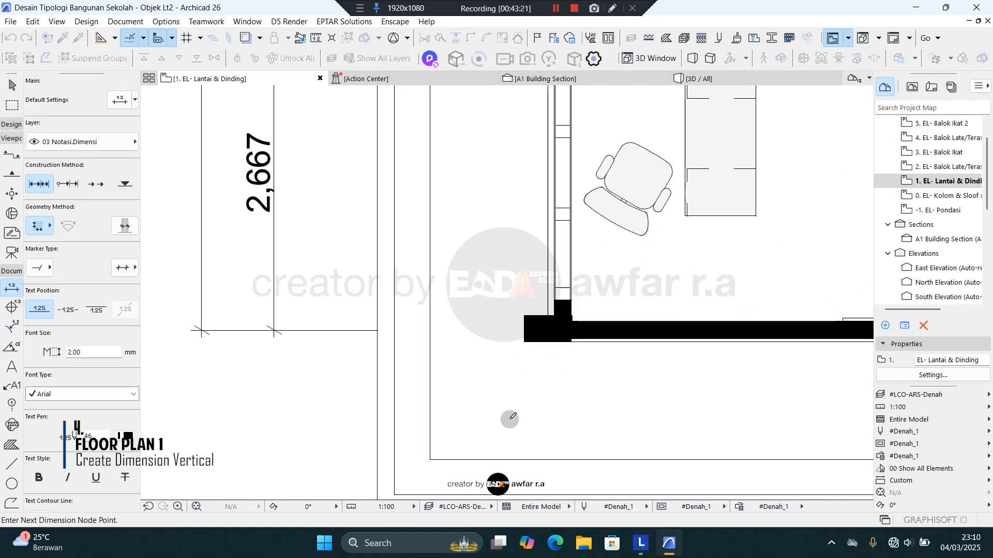
pyautogui.scroll(-7, 506, 405)
pyautogui.scroll(8, 509, 343)
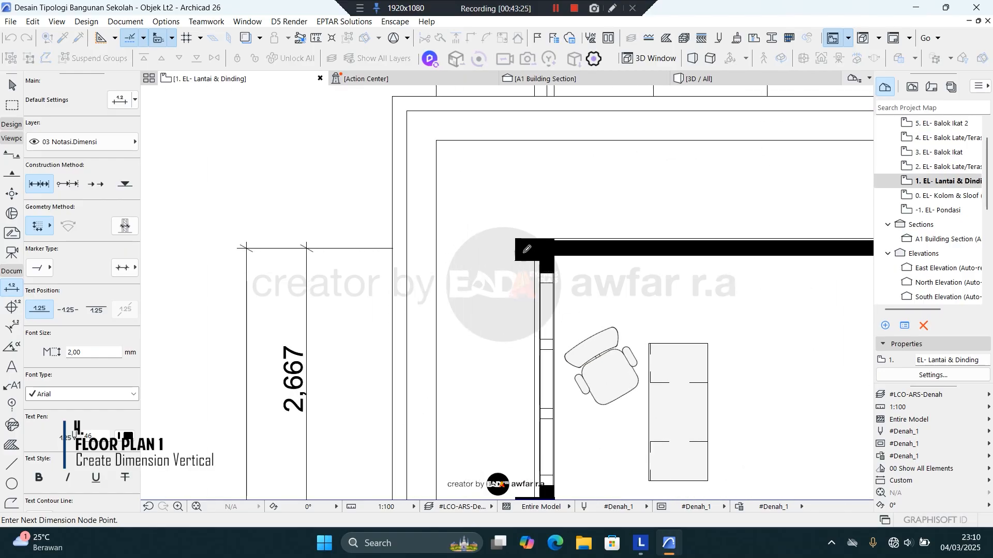
pyautogui.scroll(-3, 535, 228)
pyautogui.rightClick(387, 310)
pyautogui.click(408, 385)
pyautogui.scroll(-2, 435, 274)
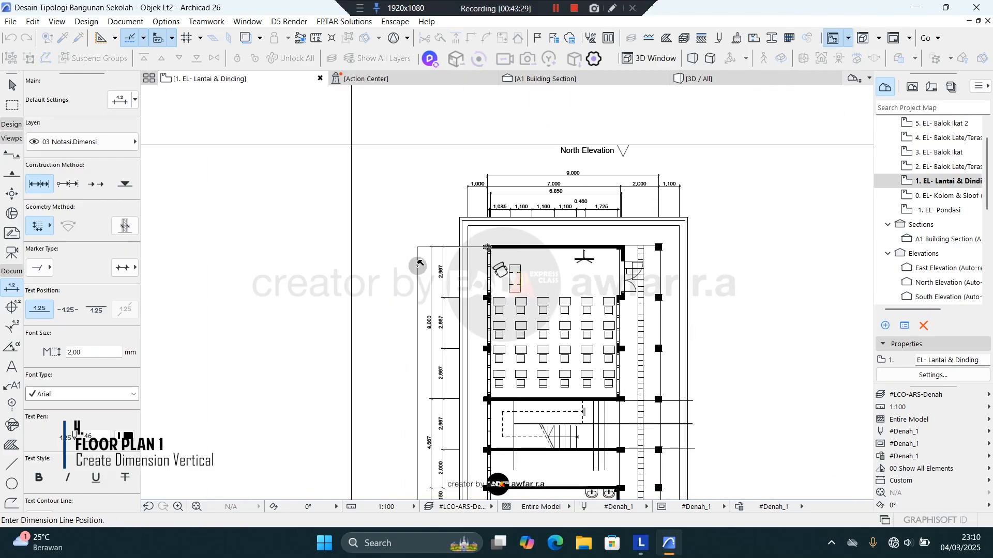
pyautogui.click(420, 265)
pyautogui.press('Escape')
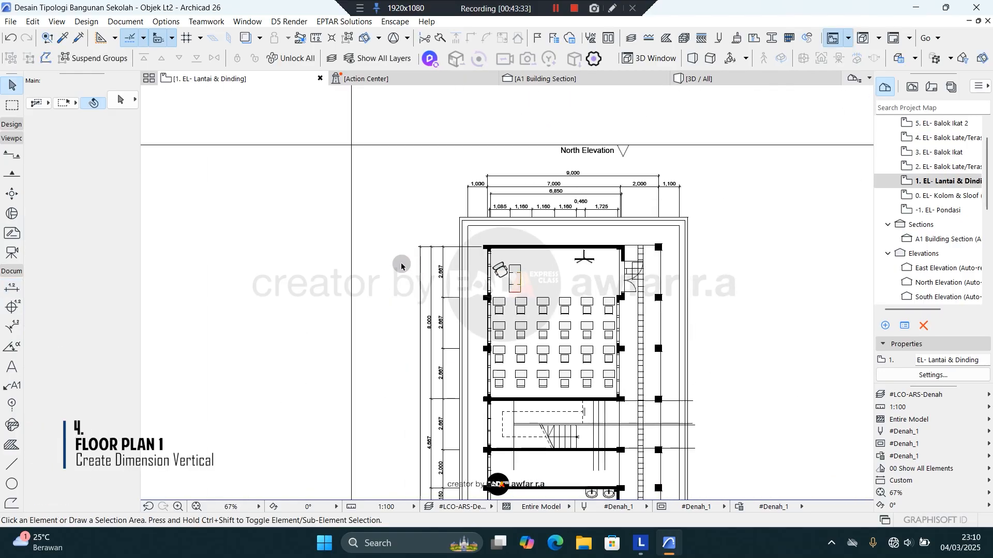
# Step: Shorten the overall vertical dimension's witness lines so they end at the outer edge of the west perimeter
pyautogui.click(420, 267)
pyautogui.click(420, 267)
pyautogui.click(460, 217)
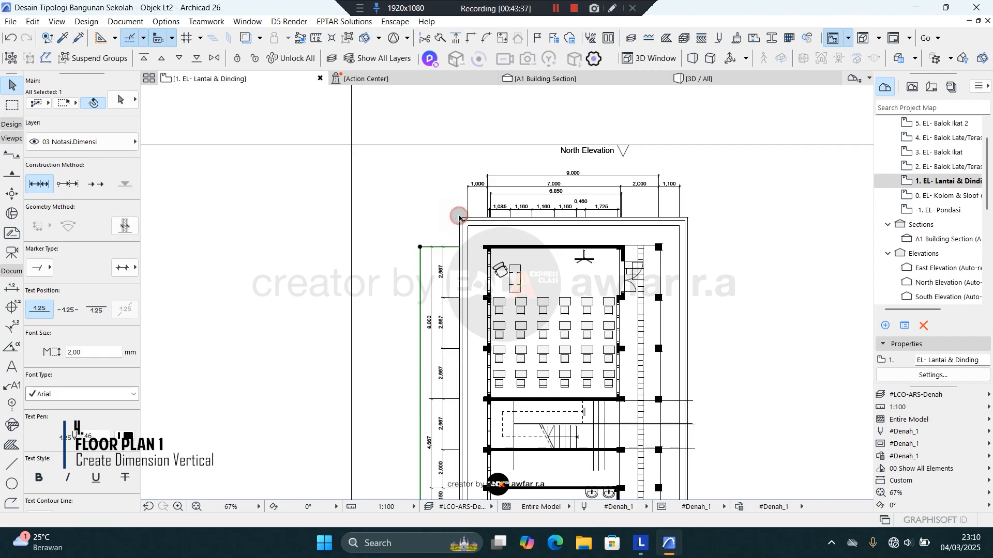
pyautogui.scroll(-4, 457, 227)
pyautogui.scroll(6, 439, 394)
pyautogui.scroll(-3, 444, 333)
pyautogui.scroll(-1, 451, 331)
pyautogui.press('Escape')
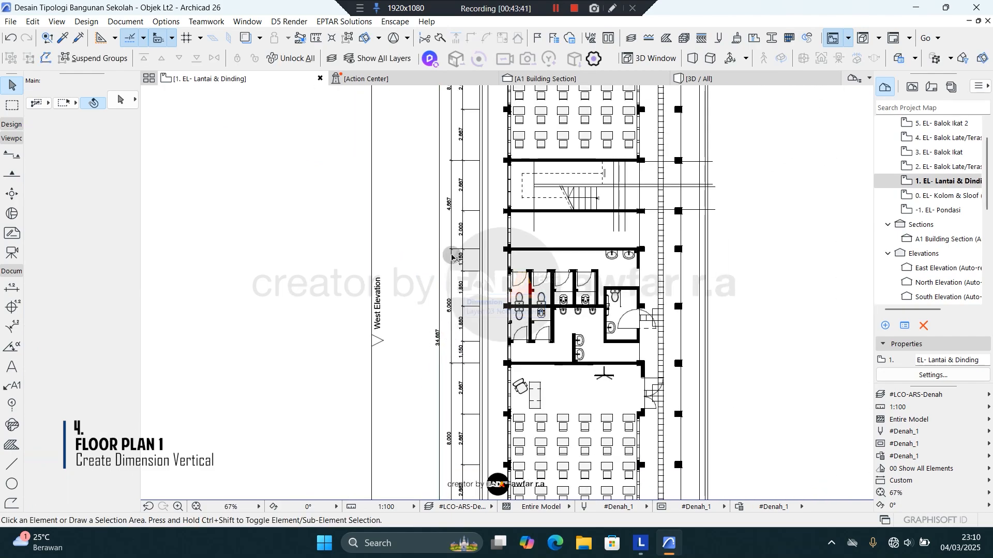
# Step: Examine the vertical dimension chains along the building's west side, around the stairwell, toilet block and classrooms
pyautogui.scroll(2, 454, 256)
pyautogui.moveTo(452, 281); pyautogui.dragTo(462, 401, button='middle')
pyautogui.scroll(-1, 470, 287)
pyautogui.moveTo(479, 258); pyautogui.dragTo(496, 177, button='middle')
pyautogui.scroll(-2, 496, 177)
pyautogui.scroll(2, 487, 232)
pyautogui.scroll(-3, 488, 233)
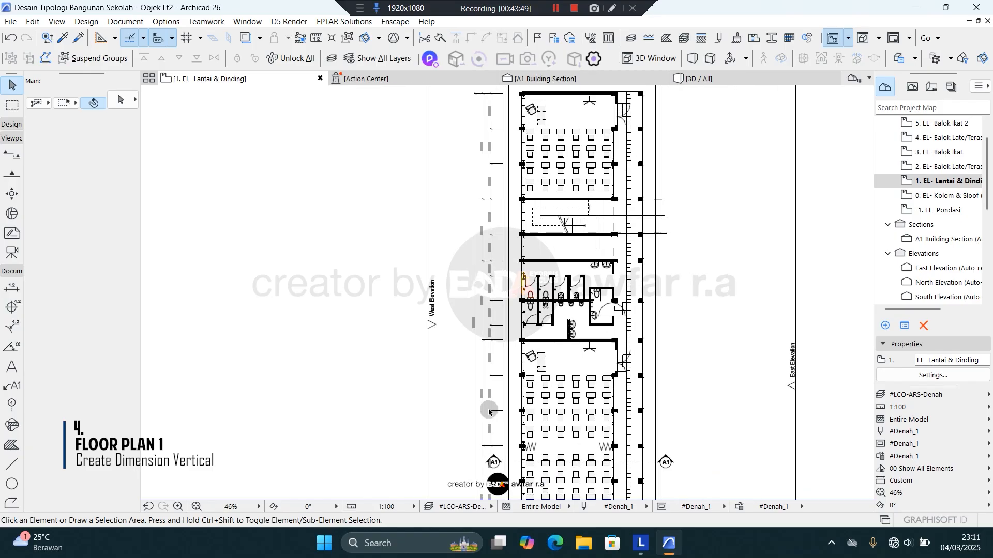
# Step: Start another vertical dimension at the southwest corner of the building's outer perimeter
pyautogui.moveTo(489, 412); pyautogui.dragTo(488, 242, button='middle')
pyautogui.scroll(4, 501, 338)
pyautogui.click(13, 288)
pyautogui.scroll(3, 496, 462)
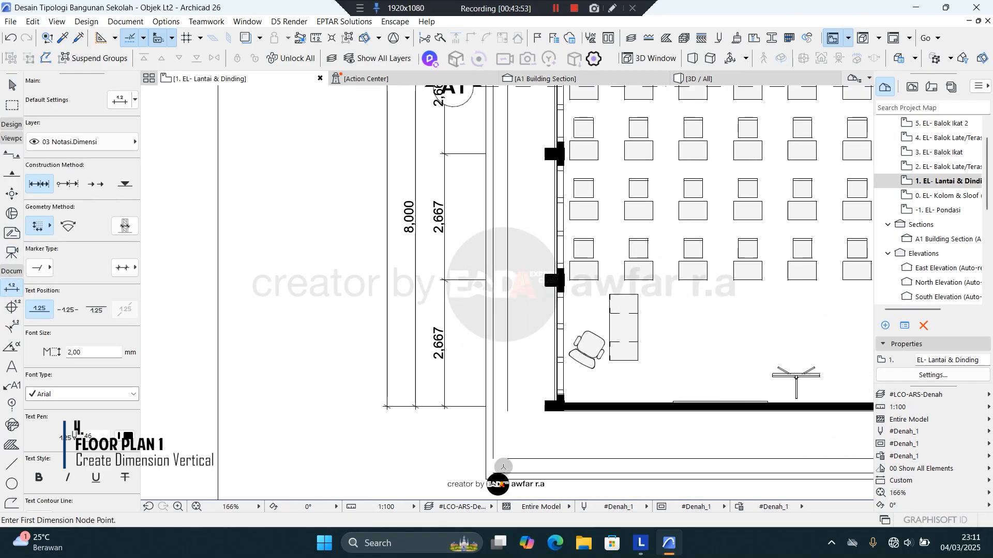
# Step: Dimension the south wall to the perimeter apron's edge, in line with the 8,000 chain, and shorten its witness line to the drain's outer edge
pyautogui.click(507, 458)
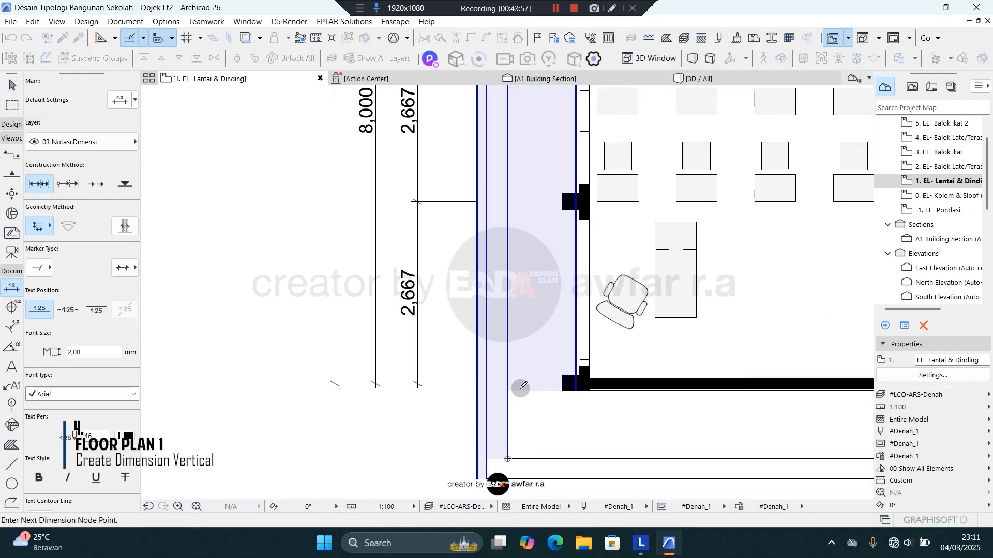
pyautogui.rightClick(464, 413)
pyautogui.click(482, 489)
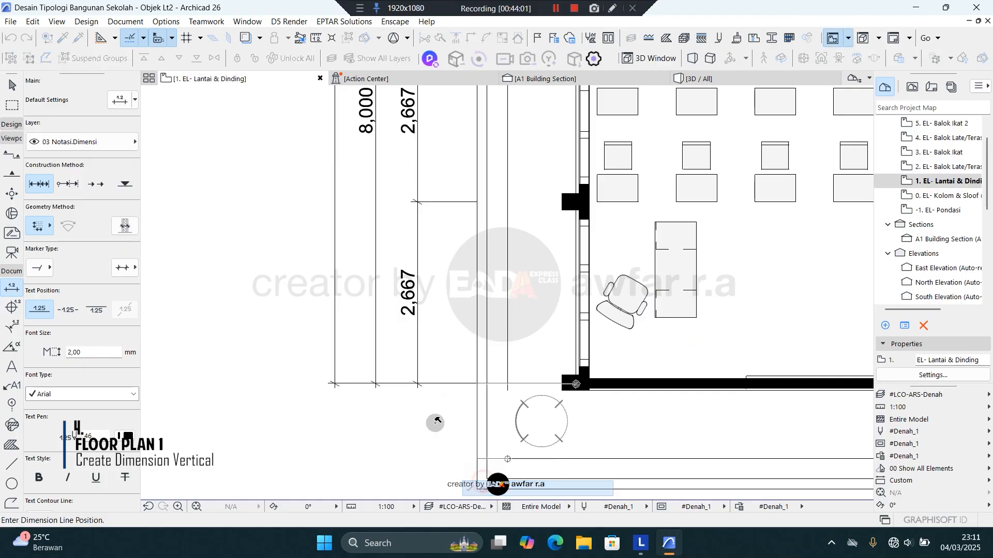
pyautogui.press('Escape')
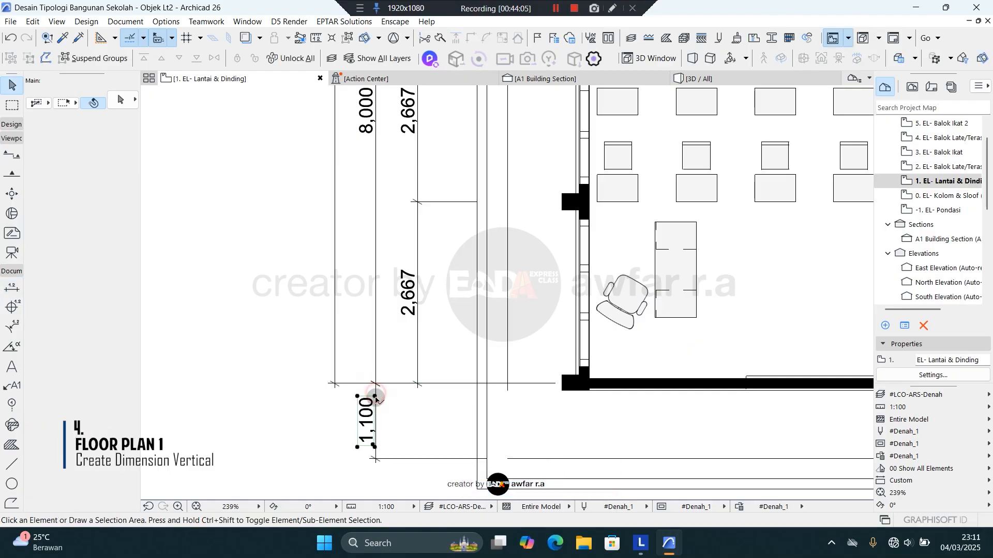
pyautogui.click(375, 386)
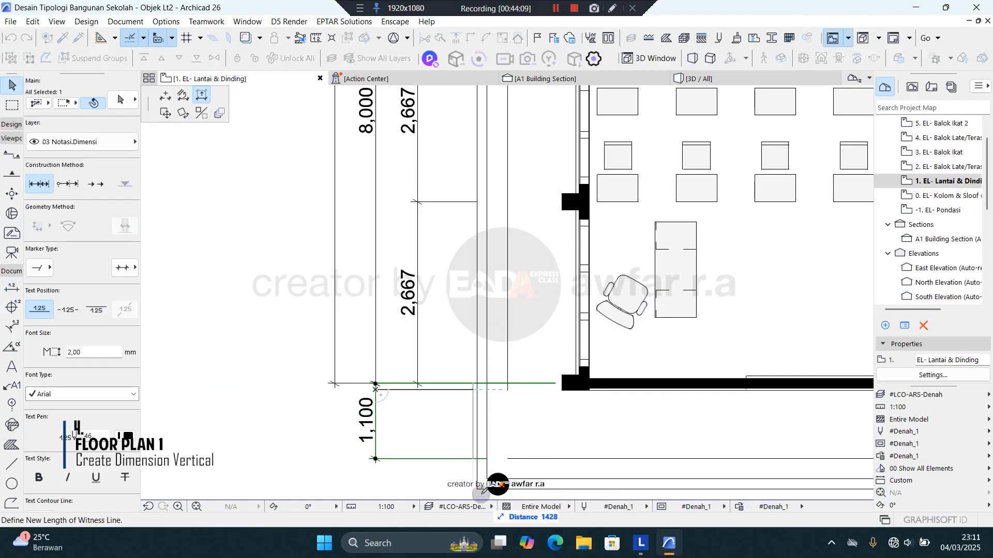
pyautogui.click(477, 489)
pyautogui.press('Escape')
# Step: Add a vertical dimension from the north wall to the perimeter apron's edge, aligned with the middle dimension chain on the west side
pyautogui.scroll(-5, 509, 409)
pyautogui.moveTo(468, 114); pyautogui.dragTo(451, 481, button='middle')
pyautogui.moveTo(476, 98); pyautogui.dragTo(476, 227, button='middle')
pyautogui.scroll(6, 468, 217)
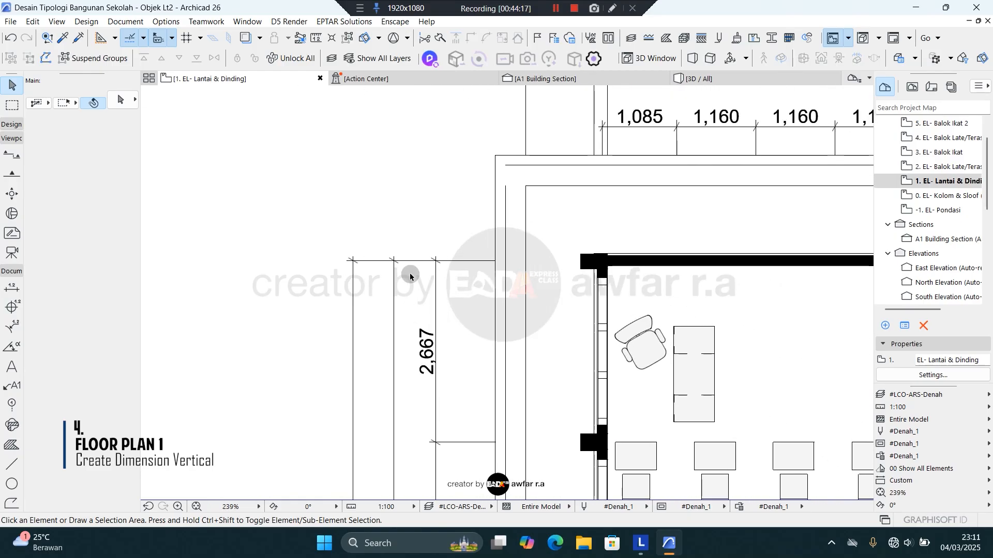
pyautogui.click(12, 288)
pyautogui.scroll(1, 545, 253)
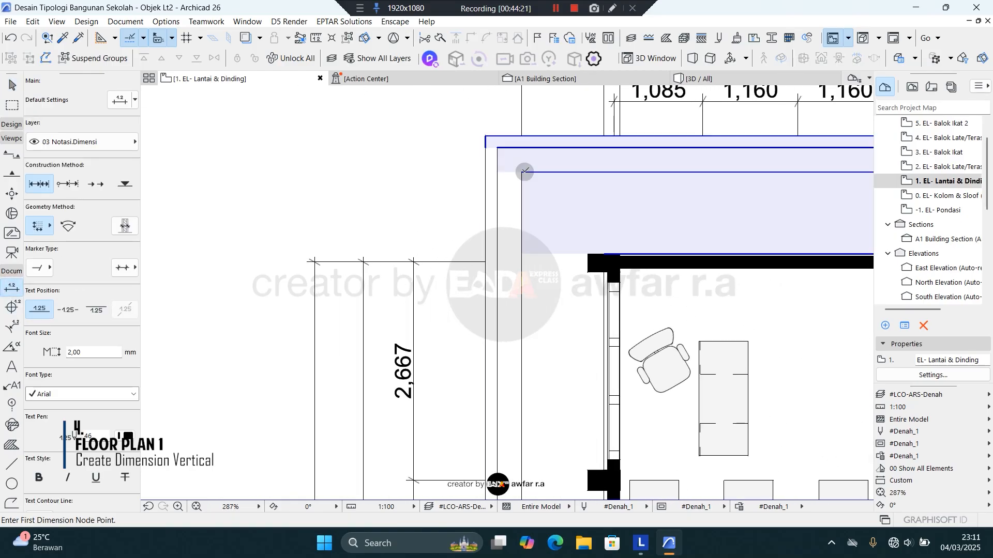
pyautogui.click(522, 172)
pyautogui.rightClick(464, 191)
pyautogui.click(497, 266)
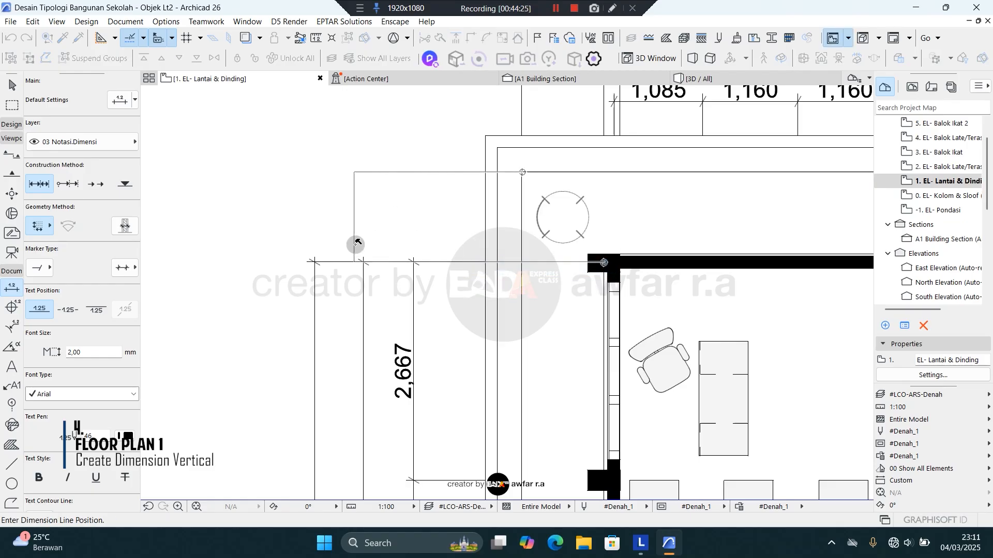
pyautogui.click(364, 262)
pyautogui.press('Escape')
# Step: Shorten the witness line of the north apron dimension to the outer edge of the perimeter drain
pyautogui.click(364, 183)
pyautogui.click(363, 182)
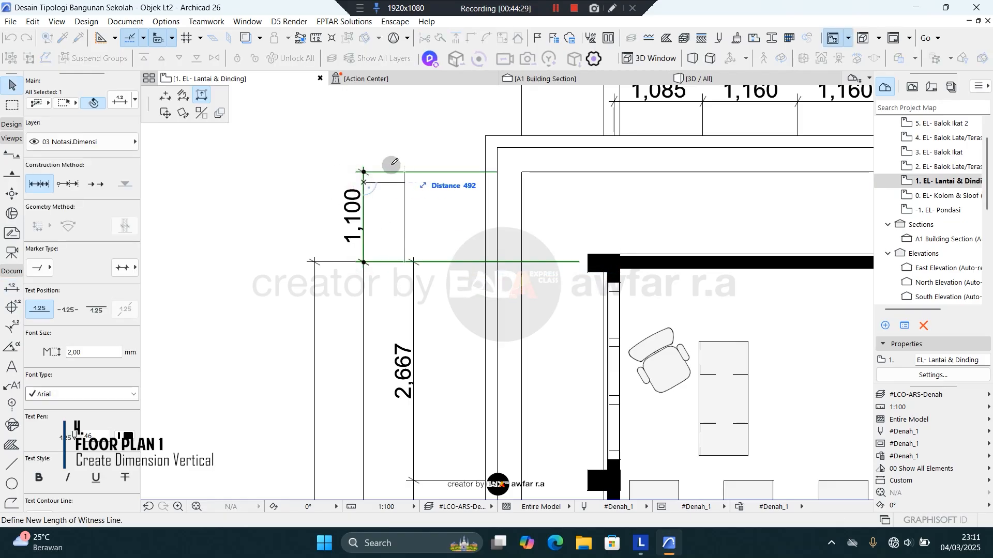
pyautogui.click(485, 140)
pyautogui.scroll(-3, 441, 208)
pyautogui.press('Escape')
# Step: Examine the vertical dimension chains along the plan's west side, from the southern end to the northern end
pyautogui.scroll(-6, 465, 173)
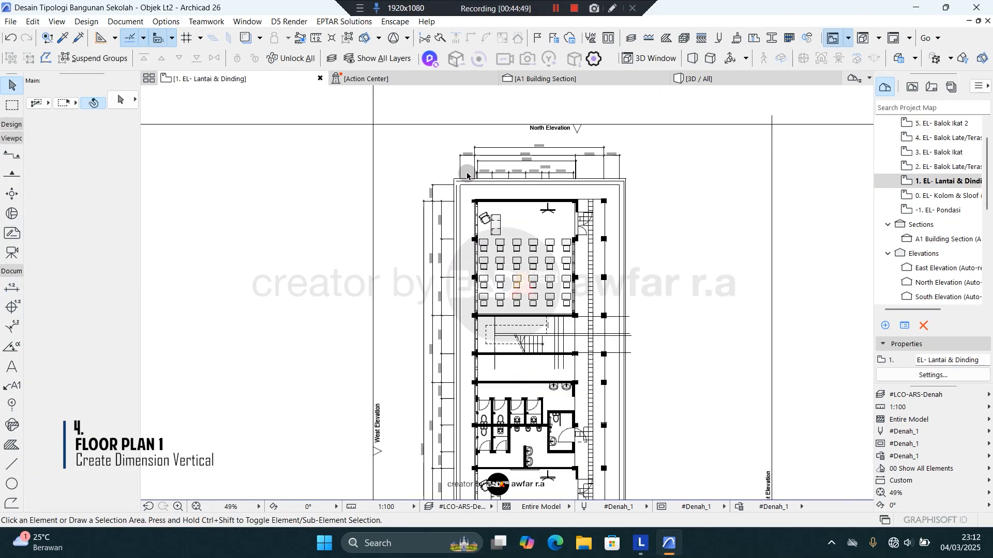
pyautogui.moveTo(472, 315); pyautogui.dragTo(468, 316, button='middle')
pyautogui.scroll(5, 469, 316)
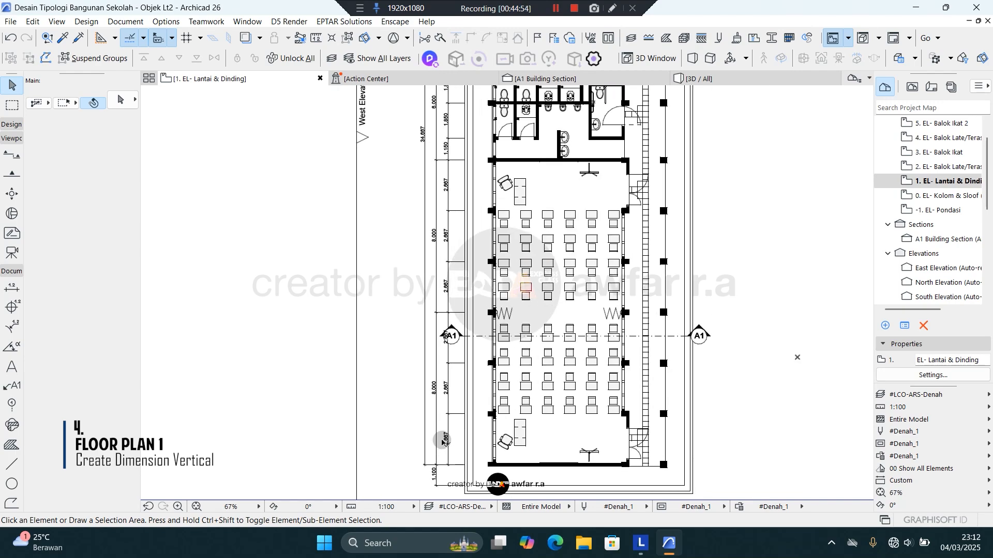
pyautogui.scroll(3, 456, 372)
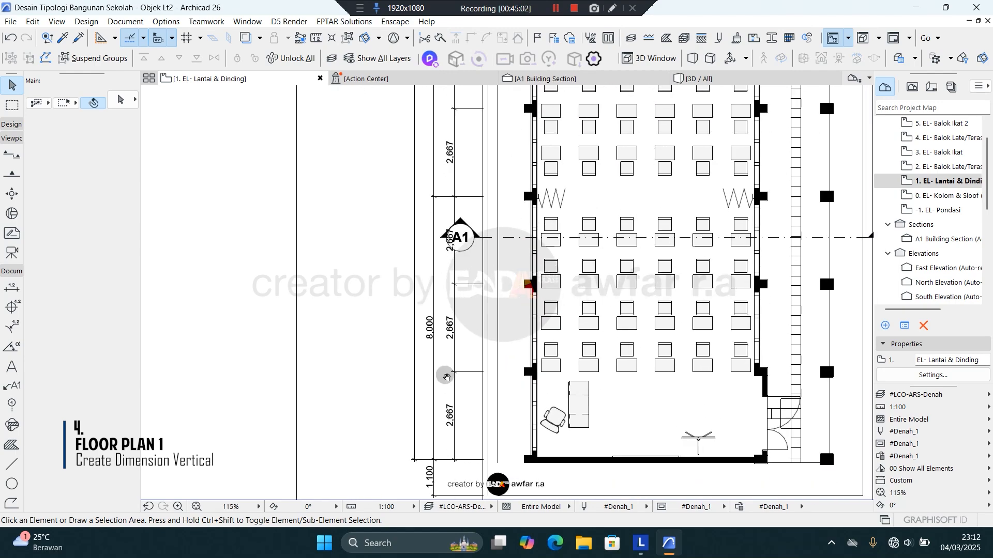
pyautogui.scroll(-2, 447, 362)
pyautogui.moveTo(469, 275); pyautogui.dragTo(471, 382, button='middle')
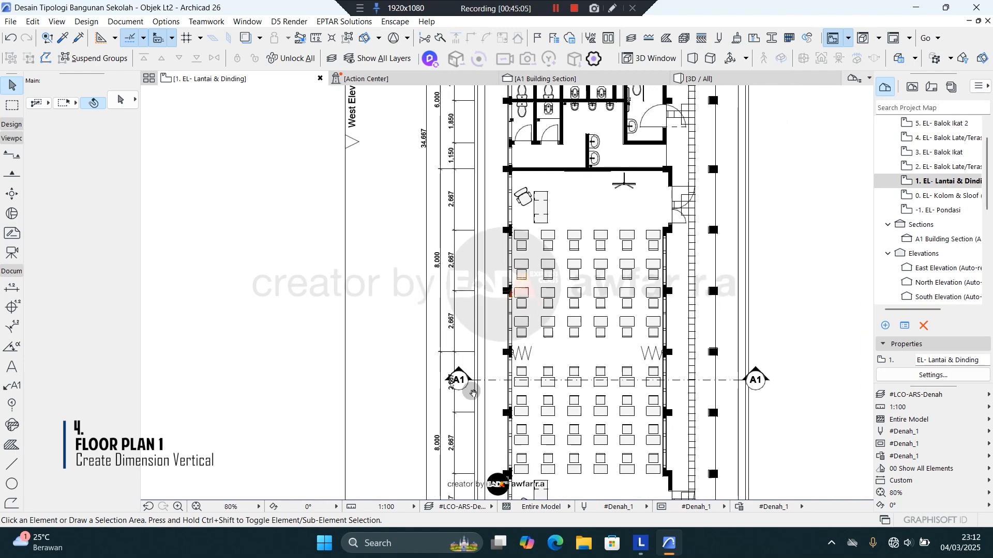
pyautogui.moveTo(444, 237); pyautogui.dragTo(452, 386, button='middle')
pyautogui.scroll(-5, 490, 176)
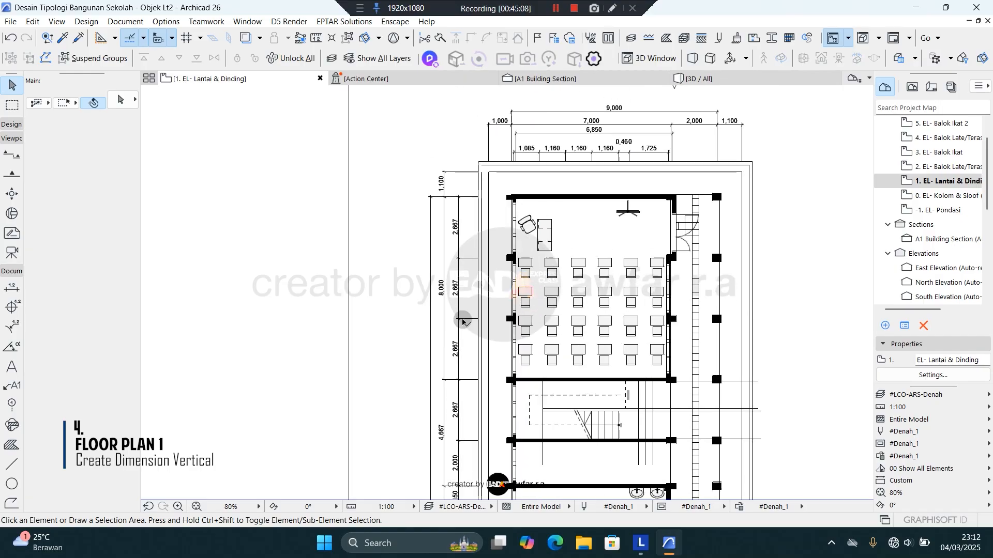
pyautogui.scroll(-1, 490, 175)
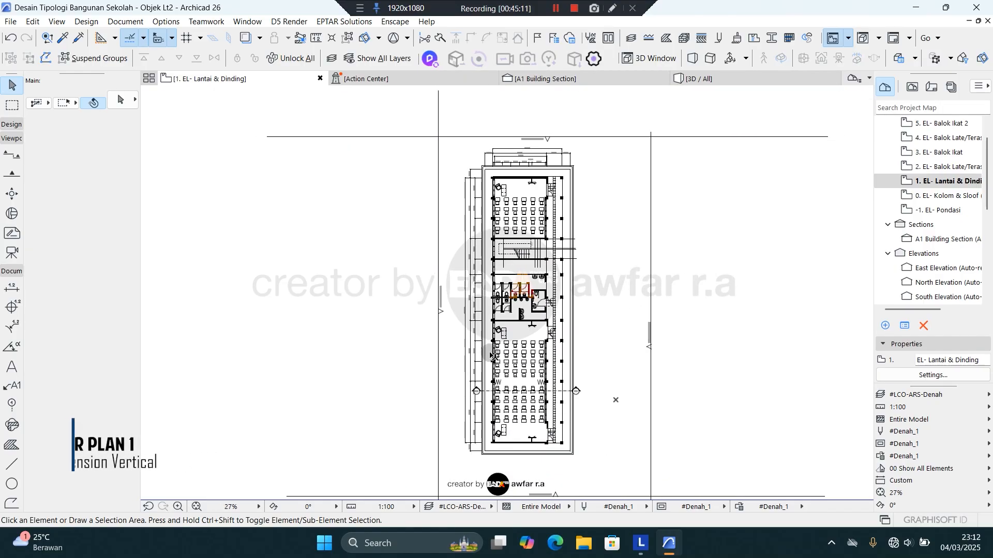
pyautogui.scroll(8, 478, 430)
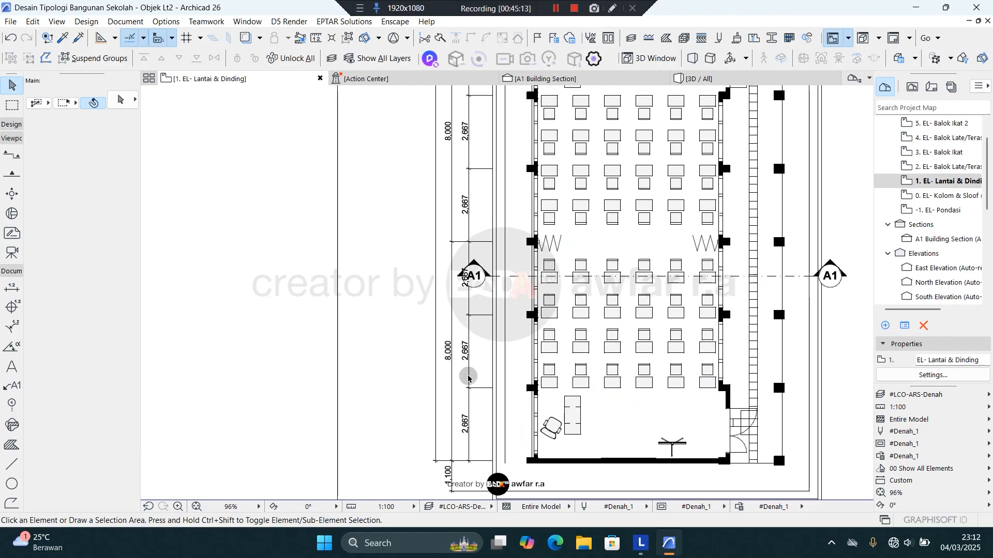
pyautogui.scroll(-3, 456, 362)
pyautogui.moveTo(433, 380); pyautogui.dragTo(417, 517, button='middle')
pyautogui.scroll(6, 430, 189)
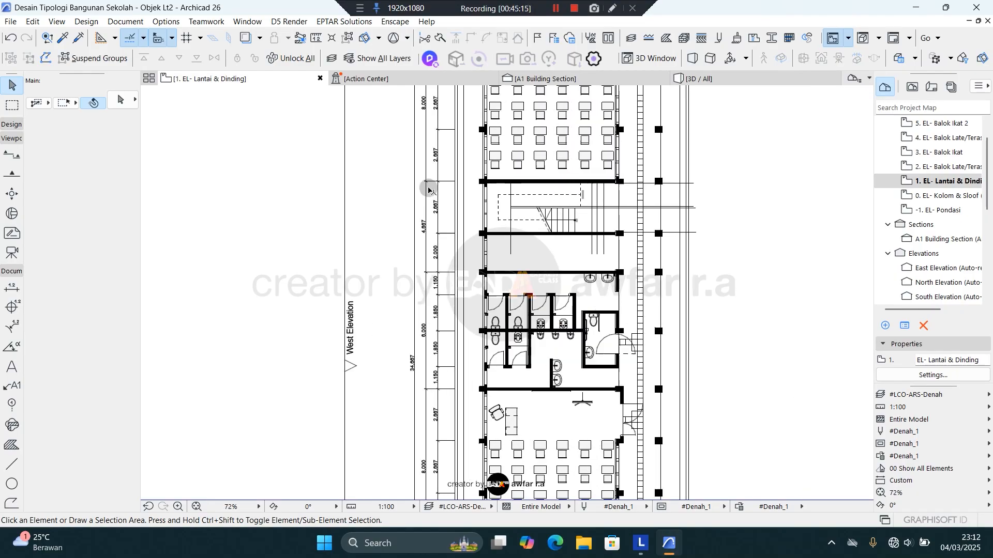
pyautogui.moveTo(461, 180); pyautogui.dragTo(460, 473, button='middle')
pyautogui.moveTo(478, 106); pyautogui.dragTo(472, 287, button='middle')
pyautogui.scroll(-1, 472, 287)
pyautogui.scroll(-3, 470, 286)
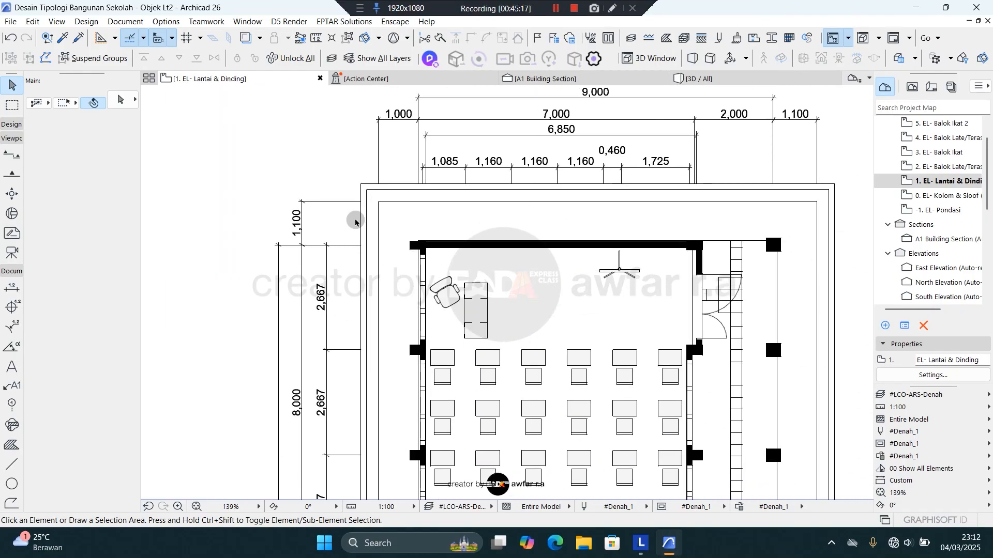
pyautogui.scroll(-2, 561, 135)
pyautogui.scroll(-1, 560, 133)
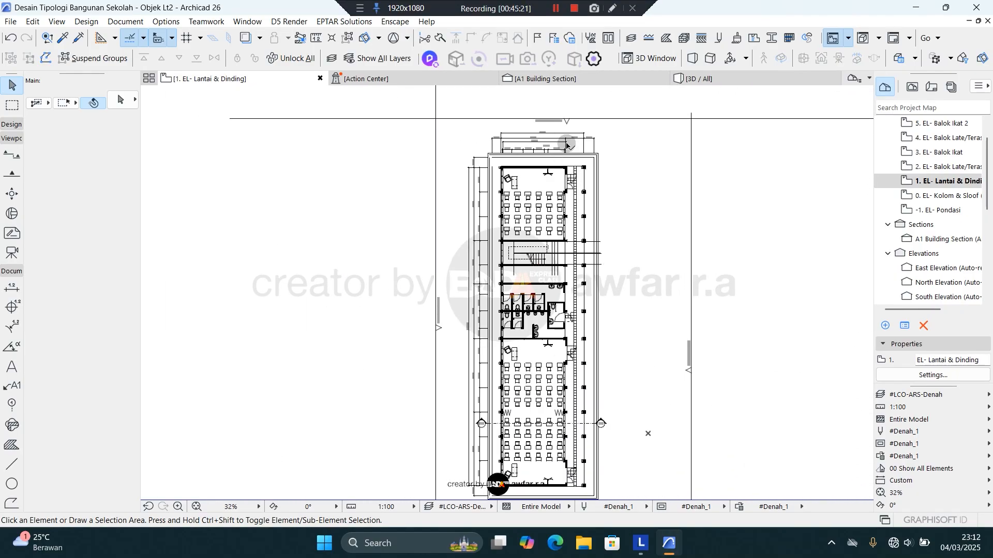
pyautogui.moveTo(551, 352); pyautogui.dragTo(546, 331, button='middle')
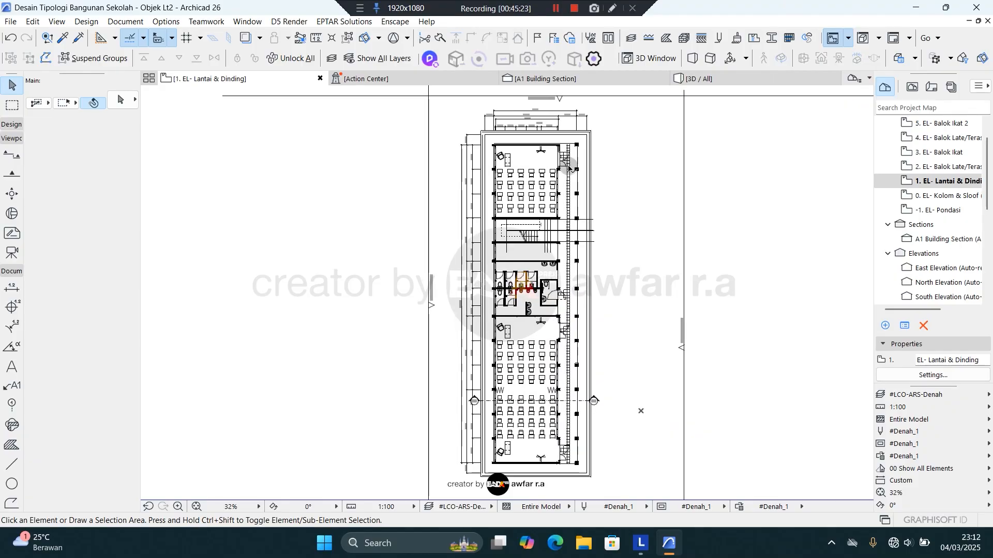
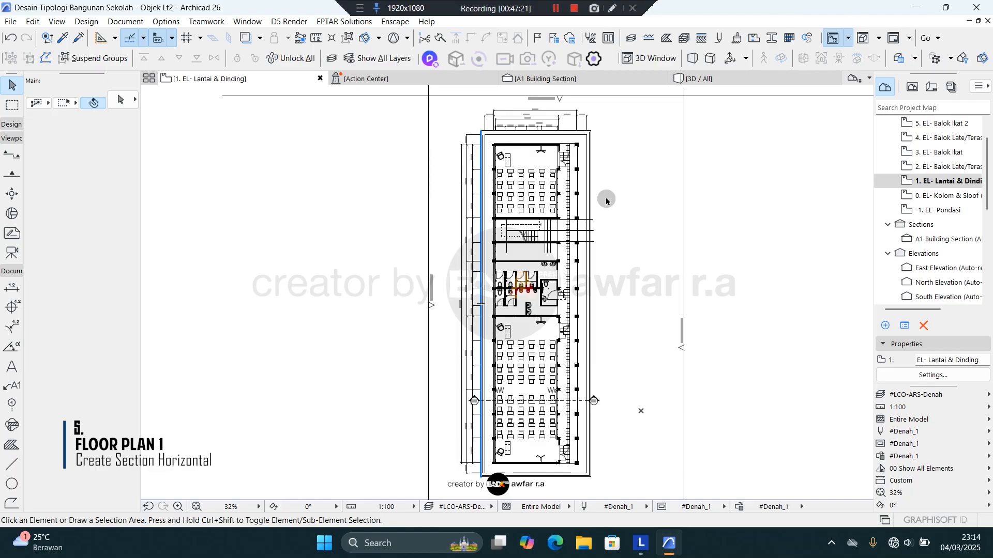
# Step: Draw a straight horizontal building section about 15,000 mm long across the southern classroom, south of section A1, with infinite depth and facing north
pyautogui.moveTo(531, 235); pyautogui.dragTo(500, 231, button='middle')
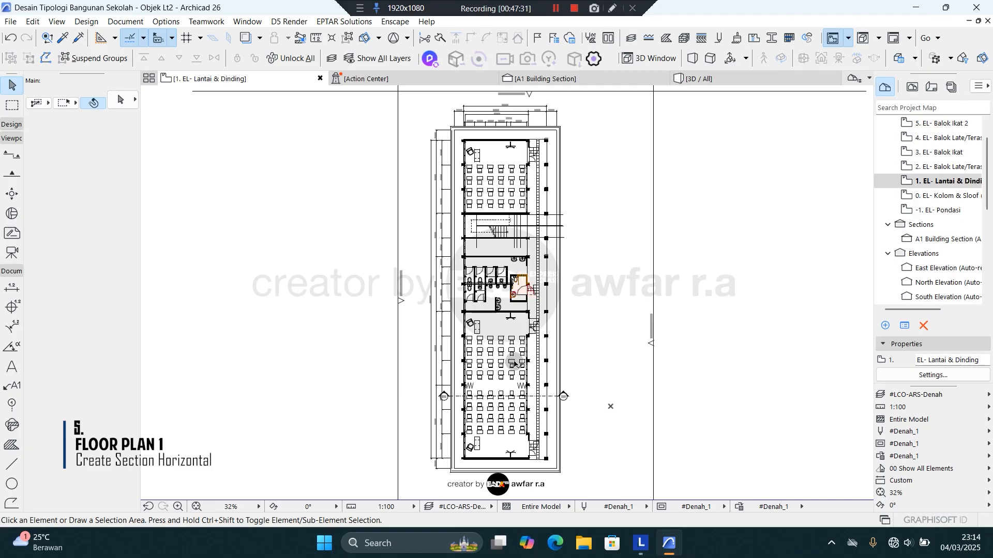
pyautogui.moveTo(548, 384); pyautogui.dragTo(522, 370, button='middle')
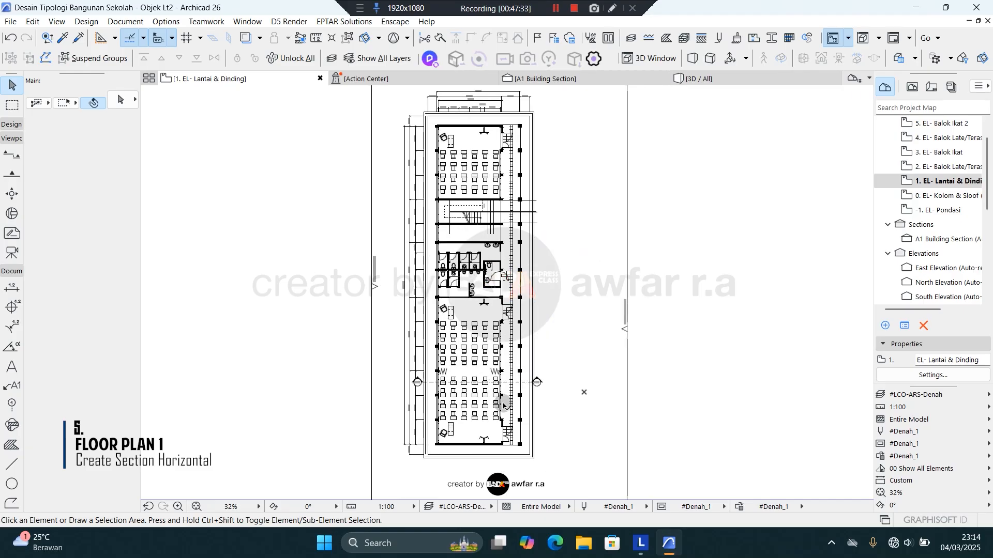
pyautogui.scroll(3, 522, 371)
pyautogui.scroll(2, 526, 376)
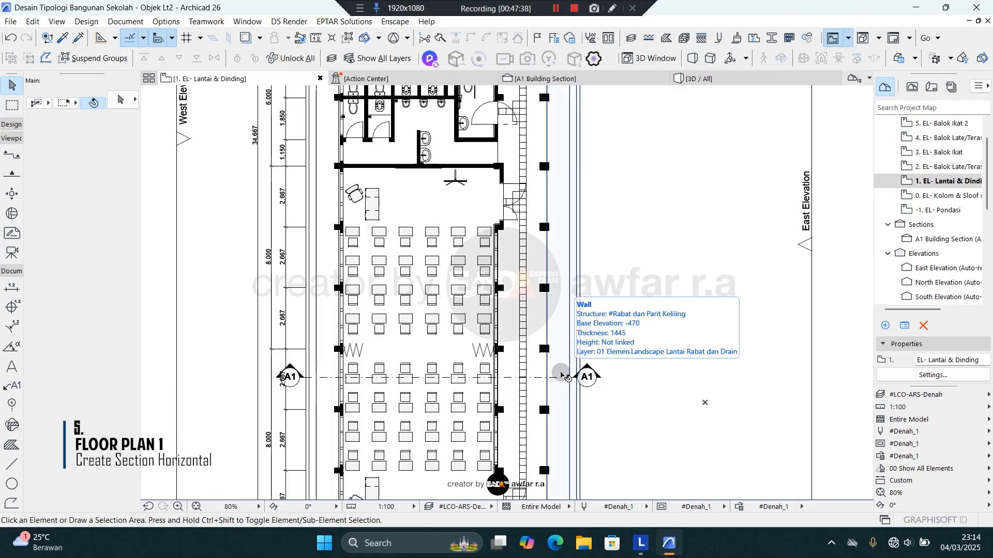
pyautogui.scroll(-1, 538, 366)
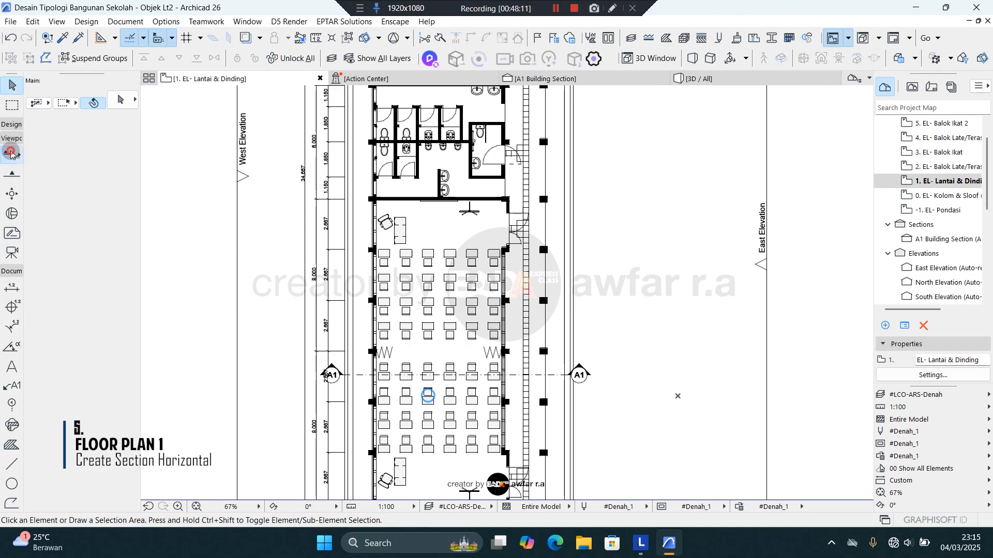
pyautogui.click(11, 154)
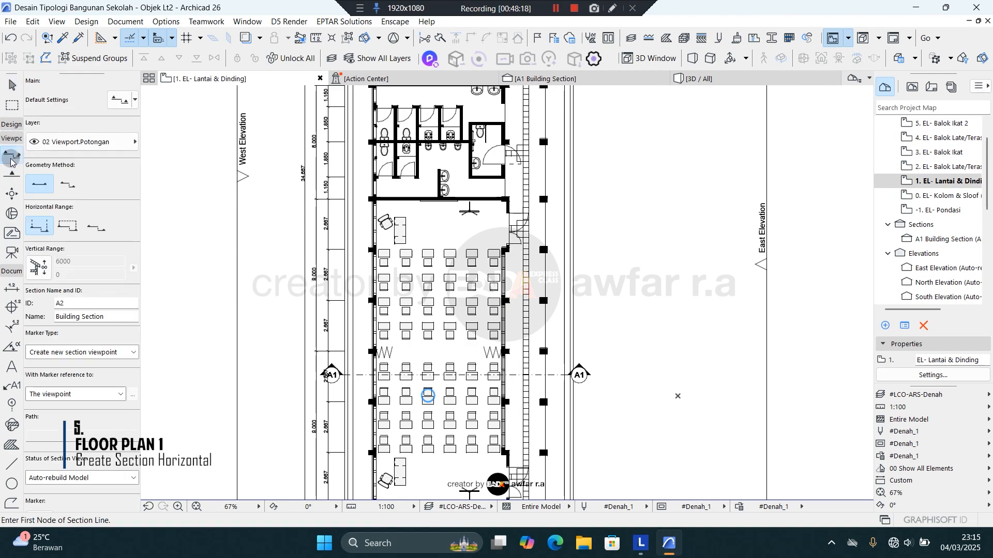
pyautogui.click(70, 138)
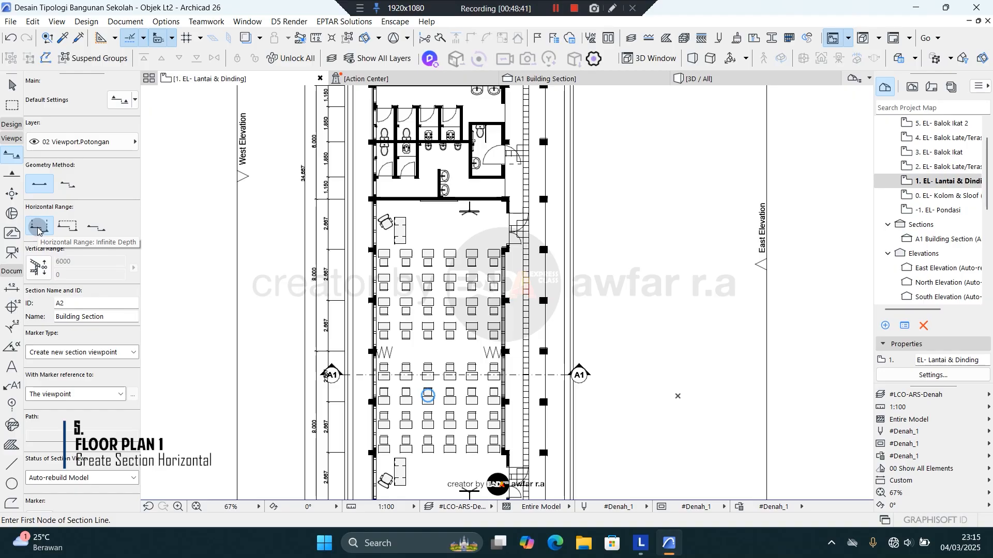
pyautogui.scroll(-4, 182, 199)
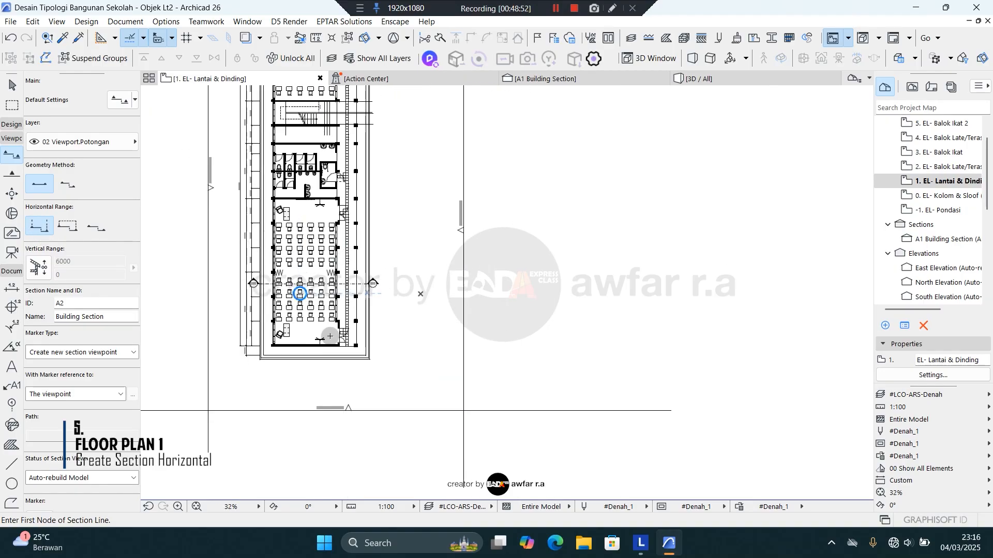
pyautogui.scroll(3, 308, 330)
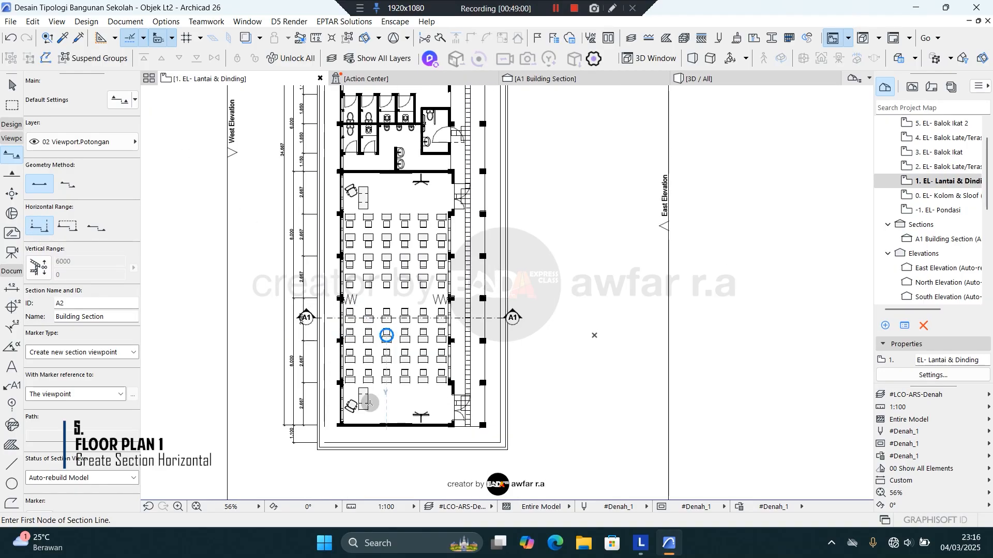
pyautogui.scroll(-2, 358, 418)
pyautogui.scroll(3, 310, 382)
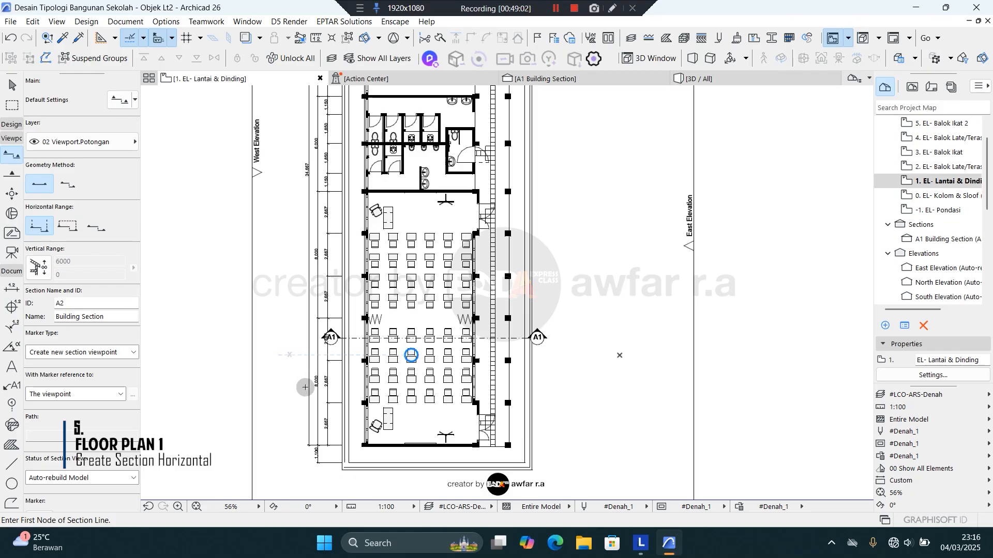
pyautogui.scroll(2, 519, 422)
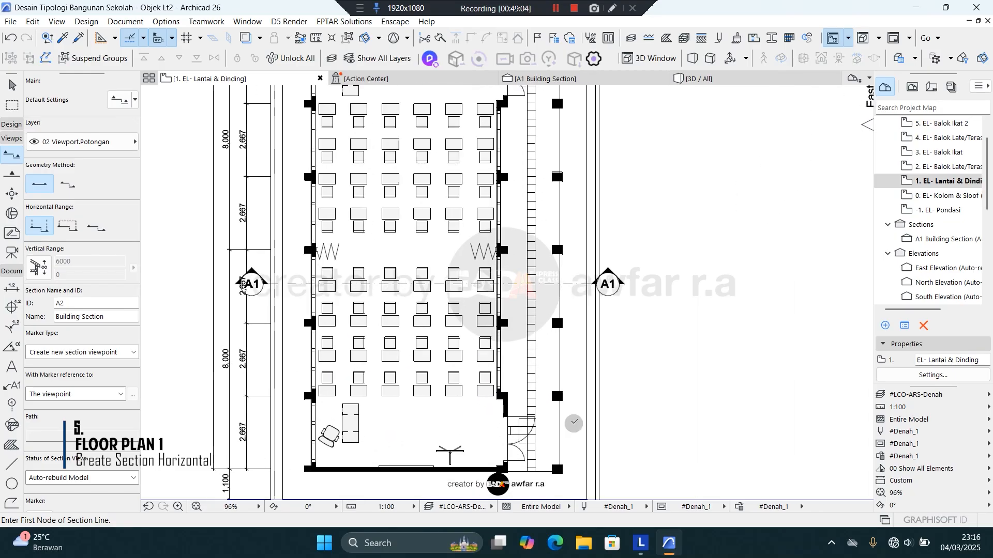
pyautogui.click(205, 370)
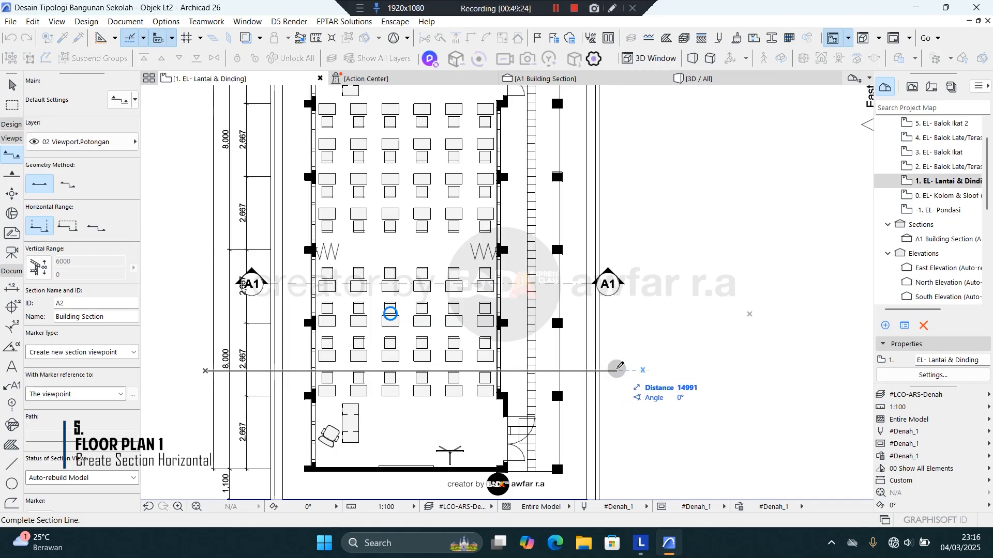
pyautogui.click(620, 368)
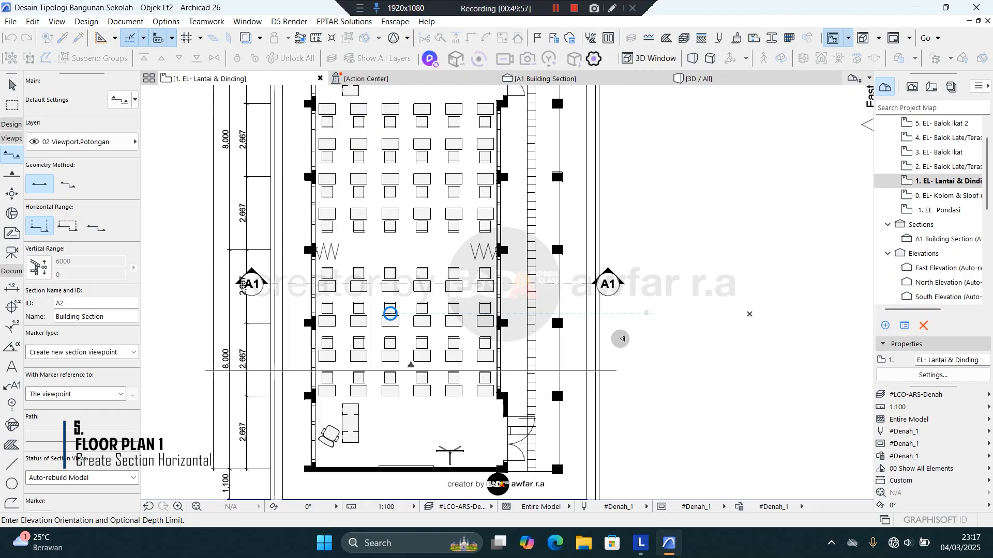
pyautogui.click(620, 339)
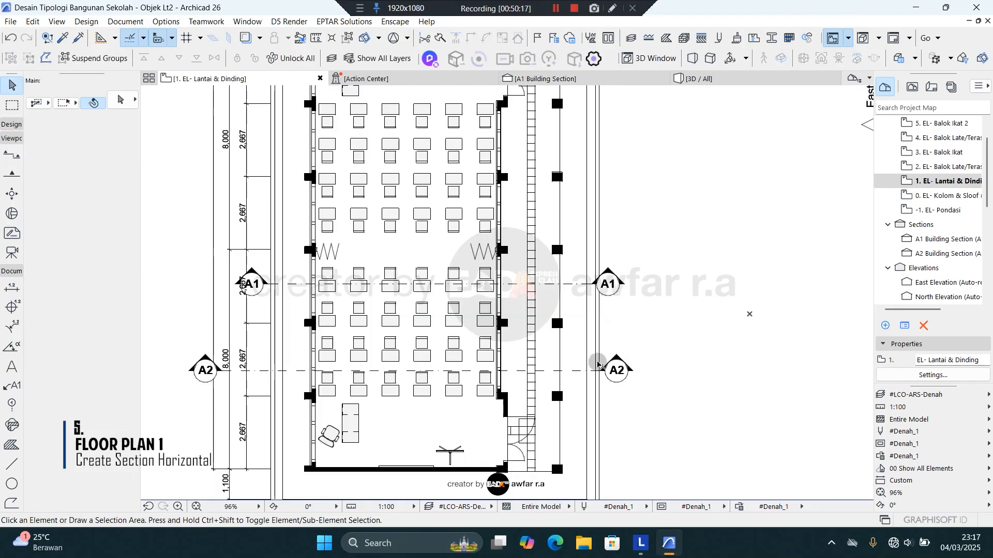
# Step: Stretch the east end of section line A2 farther out, well past the perimeter apron and section A1's east marker
pyautogui.click(590, 371)
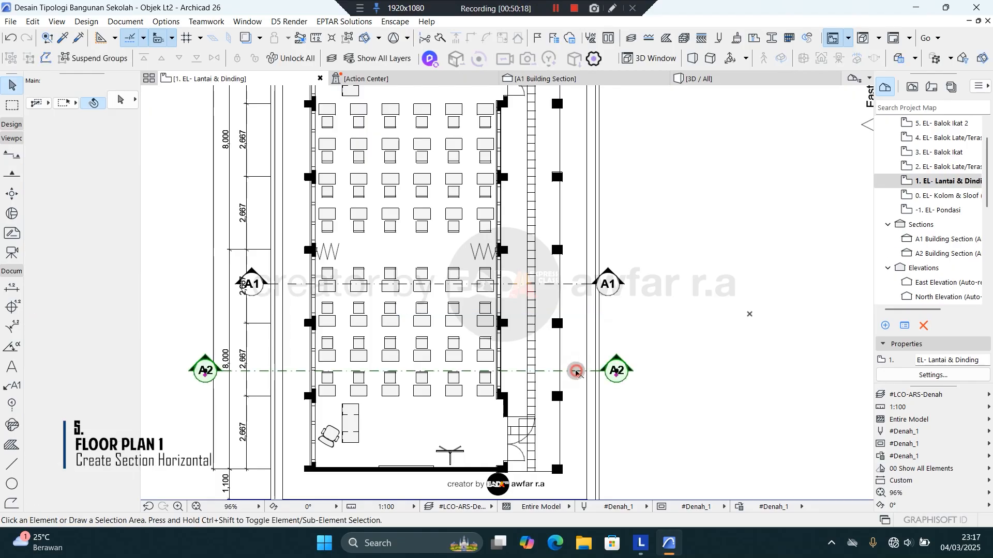
pyautogui.scroll(1, 581, 381)
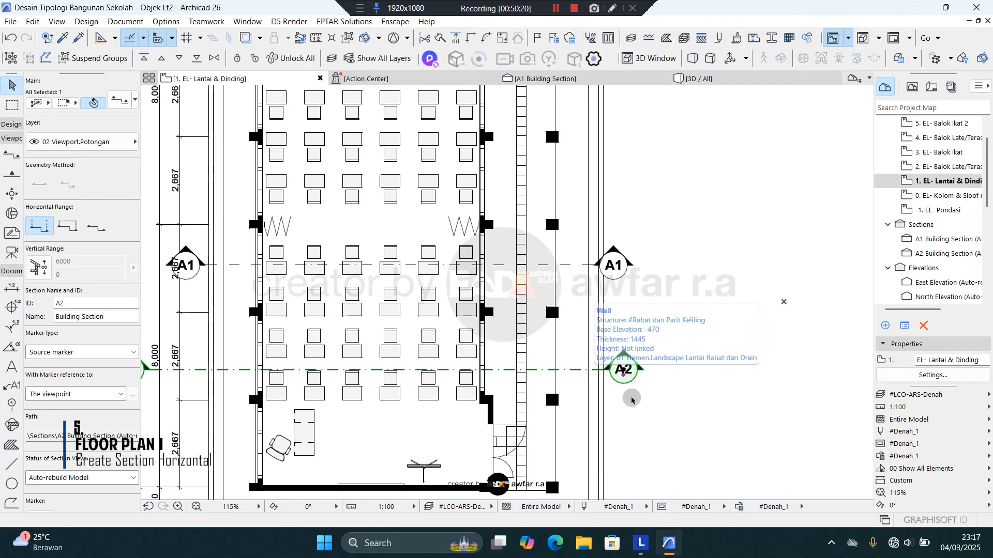
pyautogui.scroll(-1, 743, 402)
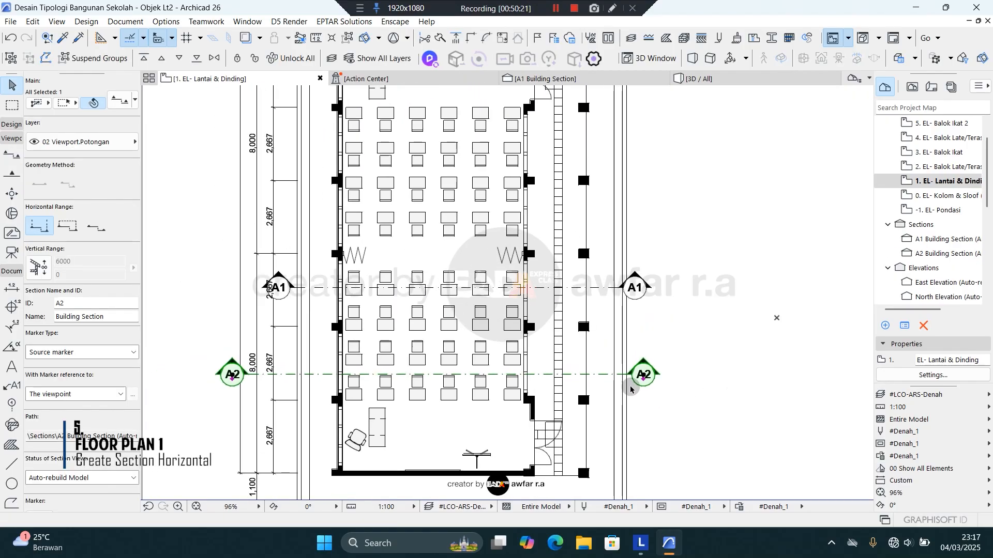
pyautogui.click(602, 287)
pyautogui.scroll(1, 627, 388)
pyautogui.scroll(2, 626, 385)
pyautogui.click(605, 370)
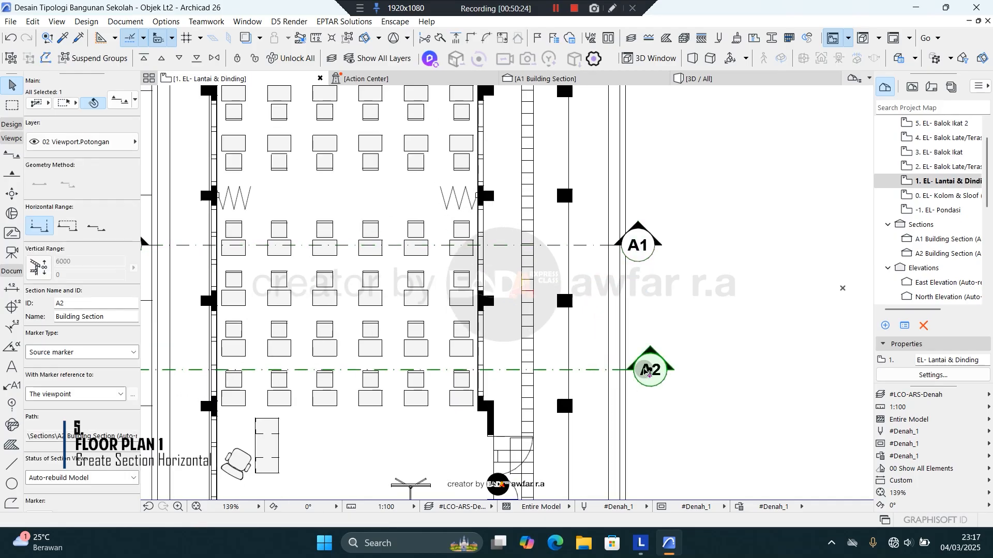
pyautogui.moveTo(649, 370); pyautogui.dragTo(684, 369)
pyautogui.scroll(-2, 712, 341)
pyautogui.scroll(1, 380, 336)
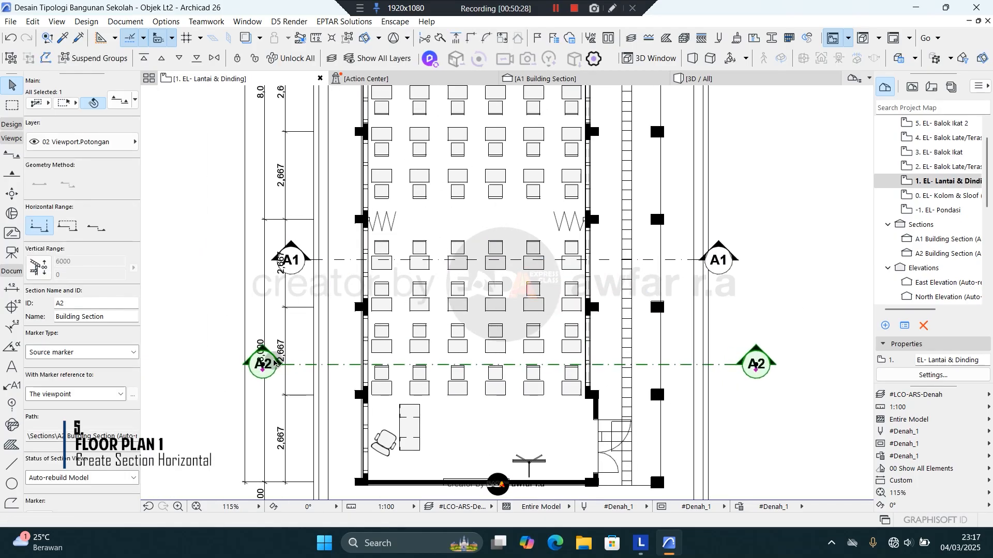
# Step: Stretch the west end of section line A2 outward past the outermost vertical dimension chain
pyautogui.click(263, 364)
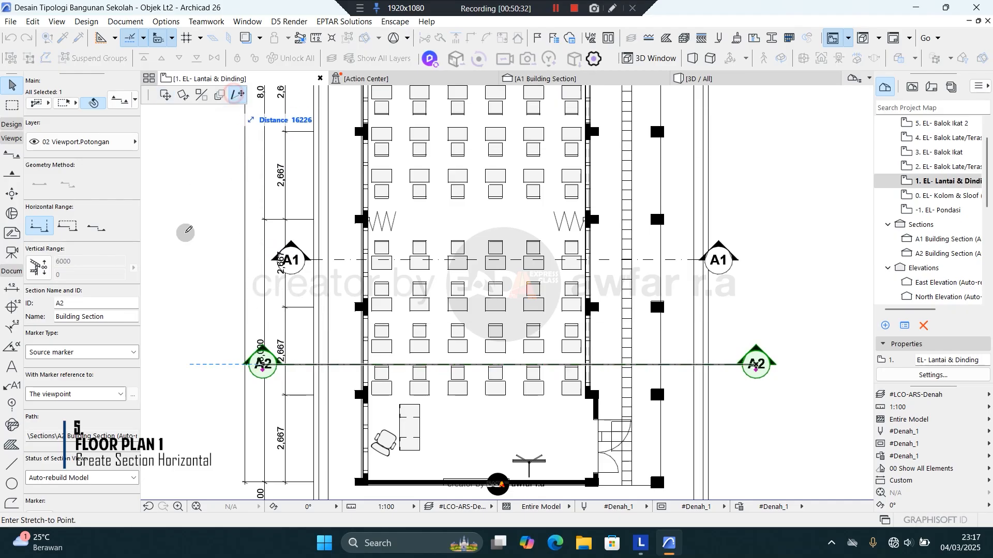
pyautogui.click(213, 365)
pyautogui.scroll(3, 574, 363)
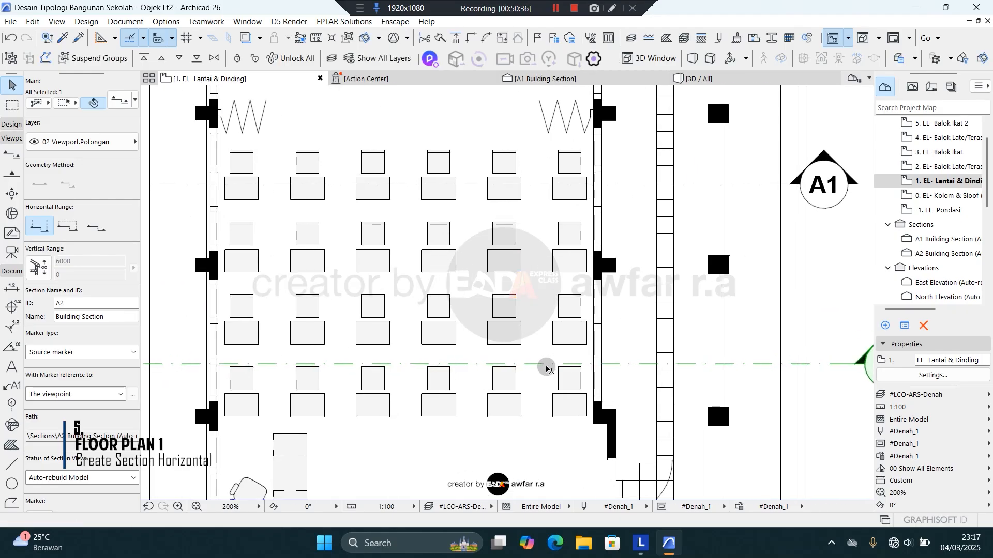
# Step: Move section line A2 about 120 mm north, into the gap between the last two desk rows
pyautogui.click(544, 365)
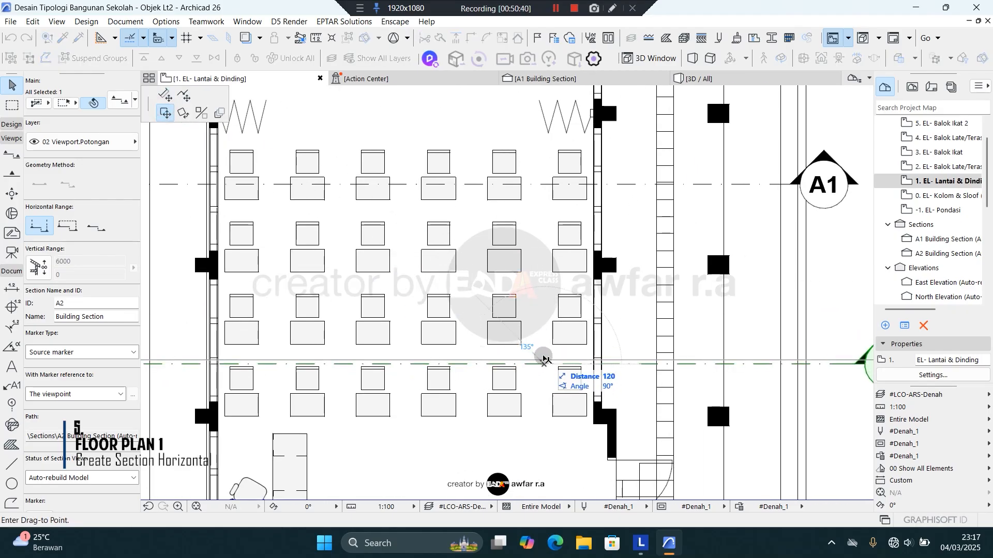
pyautogui.click(543, 417)
pyautogui.scroll(-2, 518, 327)
pyautogui.press('Escape')
pyautogui.moveTo(542, 302); pyautogui.dragTo(586, 311, button='middle')
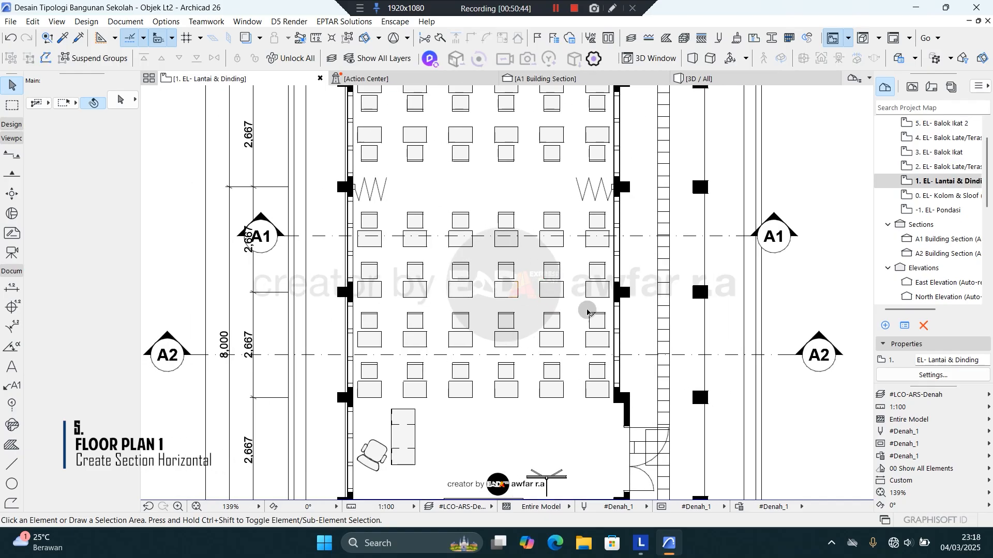
# Step: Shorten the east end of section line A2 slightly and change the section's ID to A
pyautogui.moveTo(781, 358); pyautogui.dragTo(773, 339)
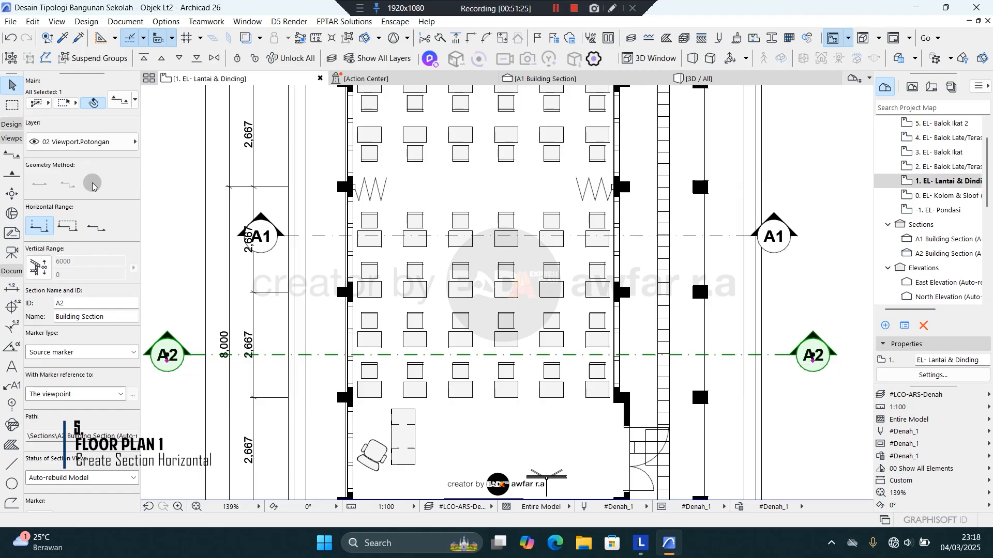
pyautogui.click(91, 305)
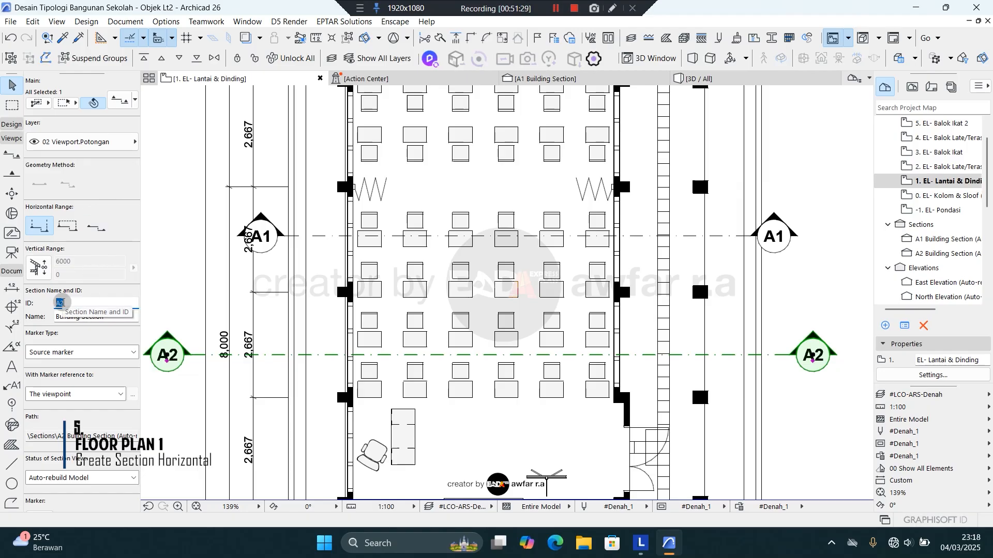
pyautogui.press('BackSpace')
pyautogui.press('Return')
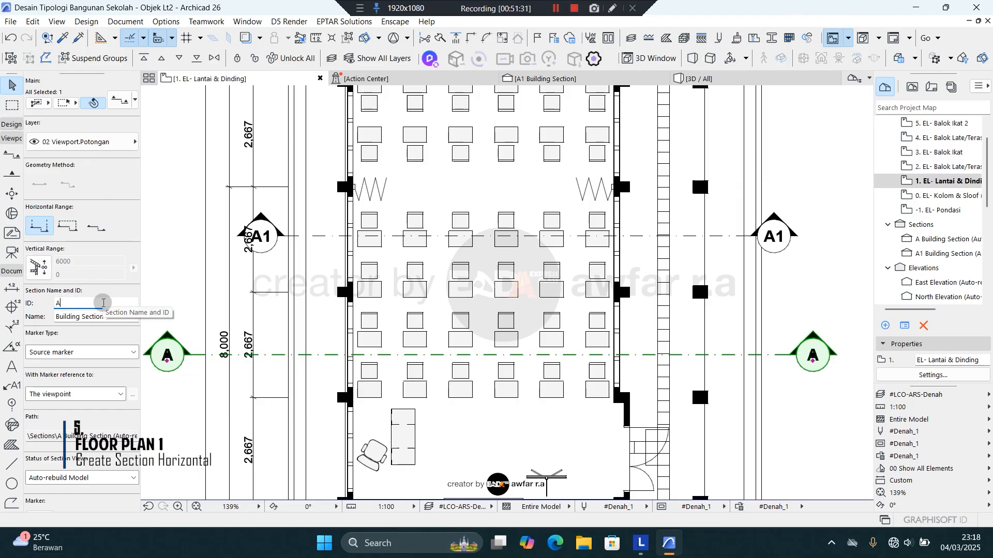
# Step: Set section A's marker text rotation to Always Horizontal with the Circle 4 marker style, and apply the settings
pyautogui.click(124, 100)
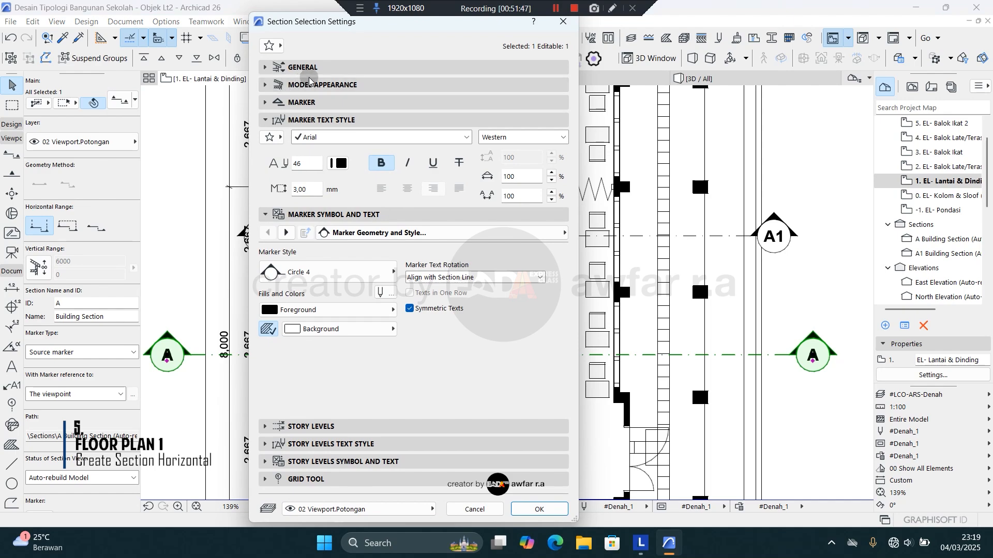
pyautogui.click(447, 278)
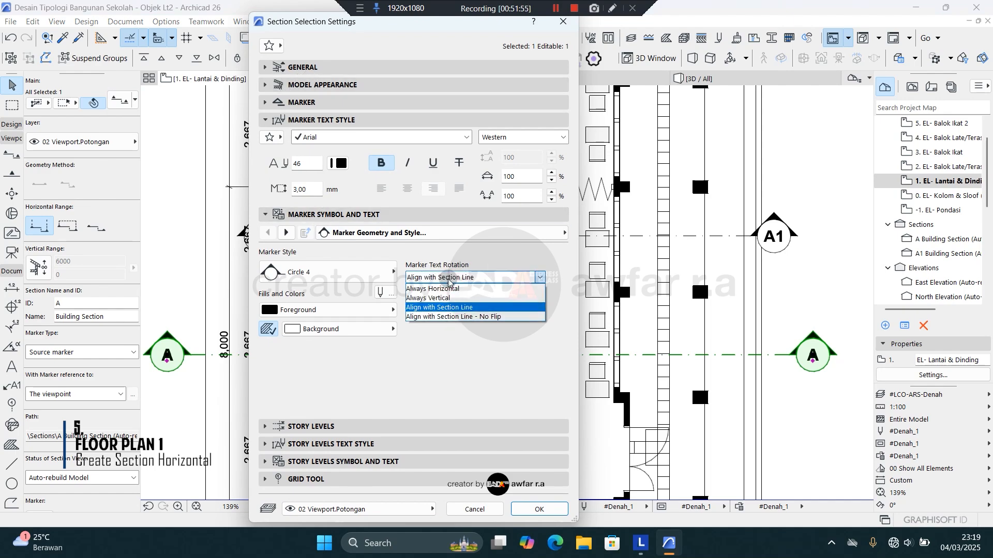
pyautogui.click(445, 289)
pyautogui.click(309, 101)
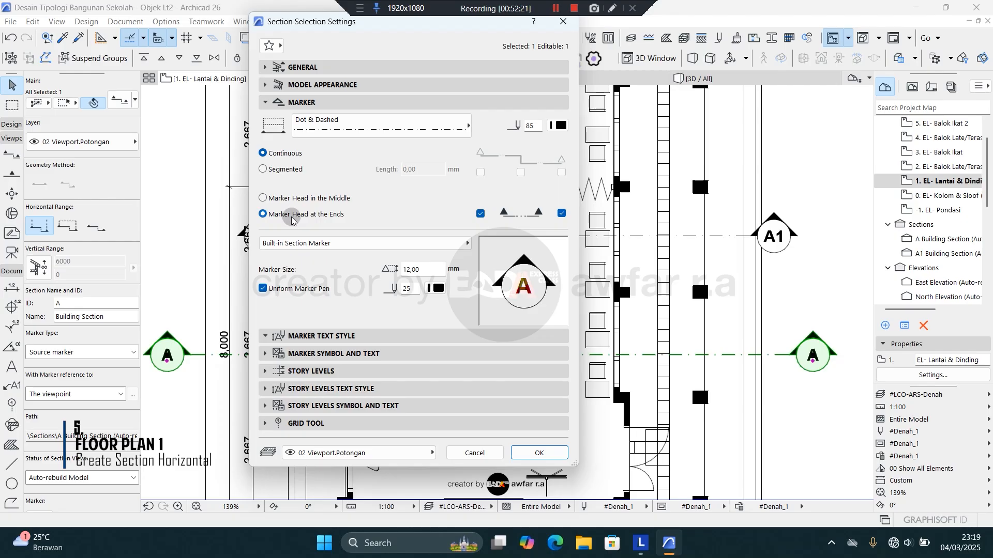
pyautogui.click(320, 336)
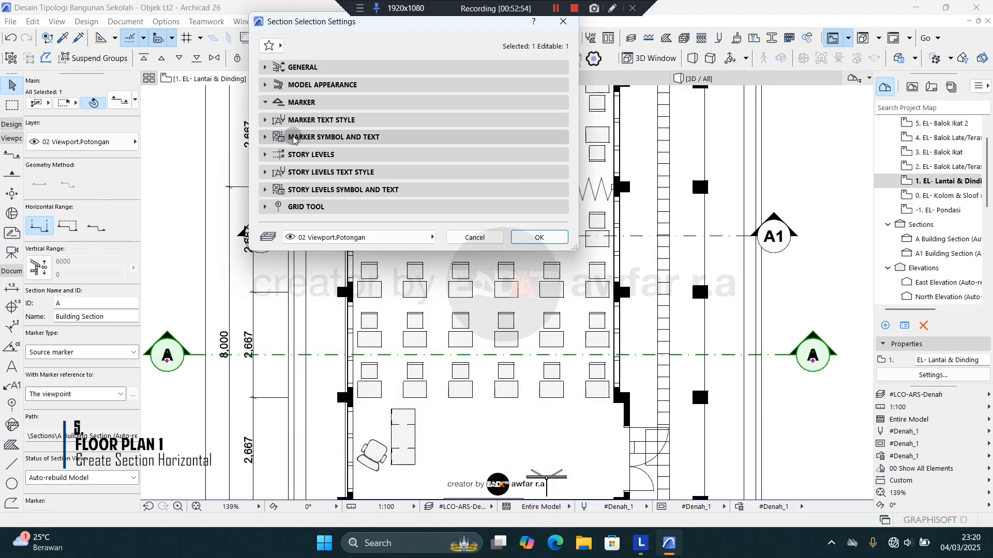
pyautogui.click(290, 137)
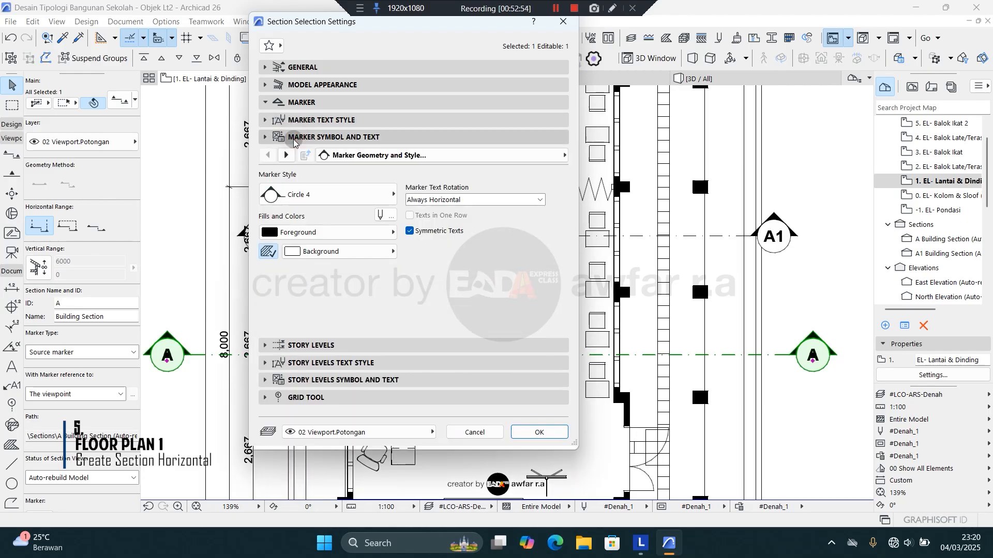
pyautogui.click(321, 196)
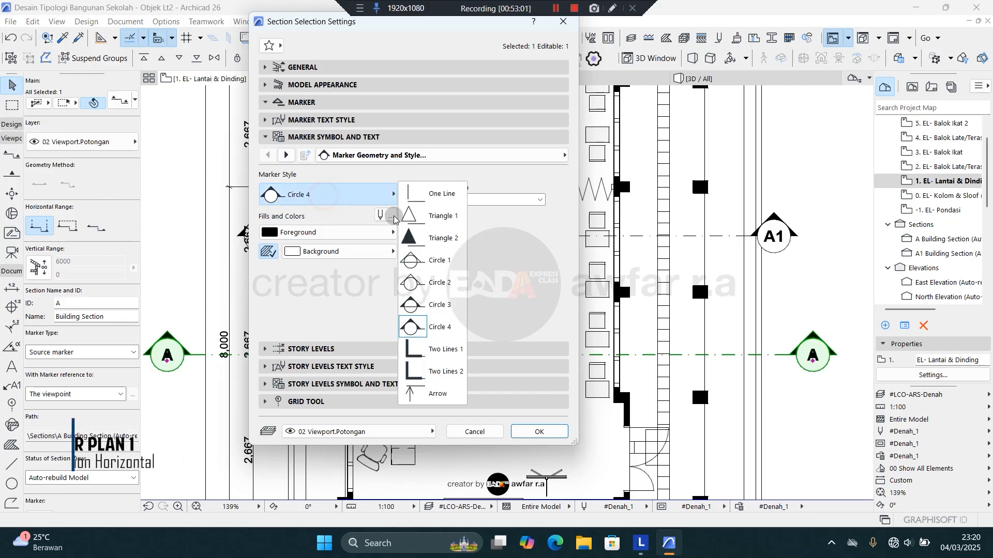
pyautogui.click(437, 326)
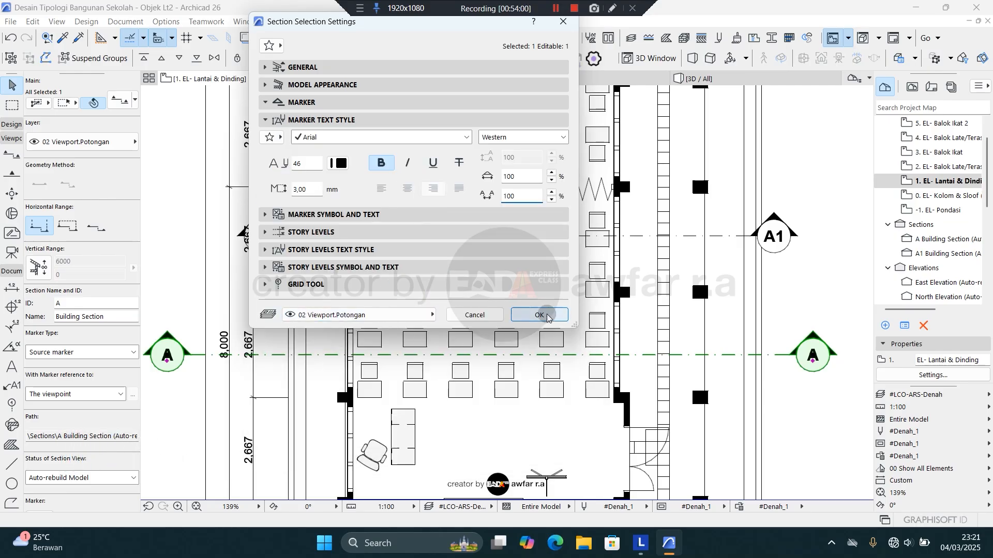
pyautogui.click(538, 315)
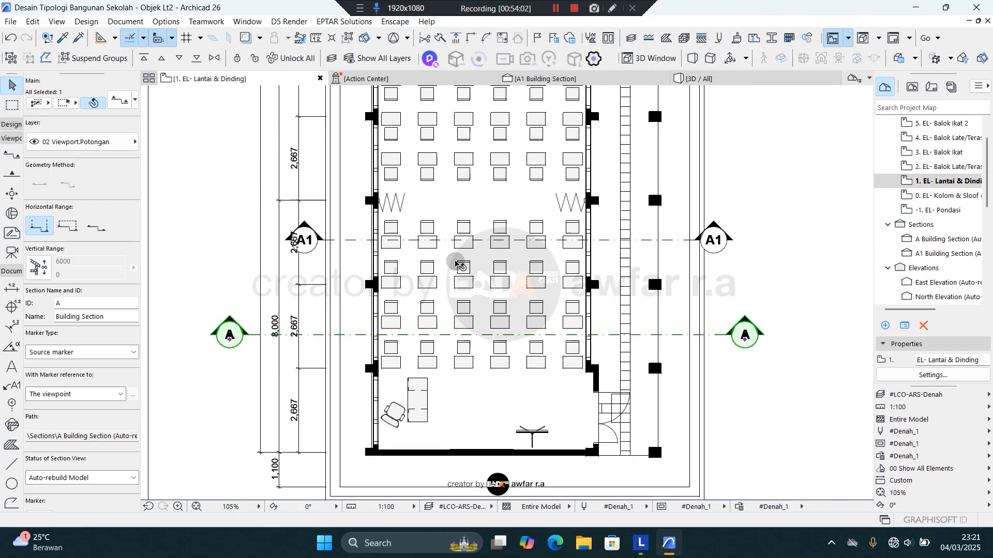
pyautogui.scroll(-3, 455, 310)
pyautogui.press('Escape')
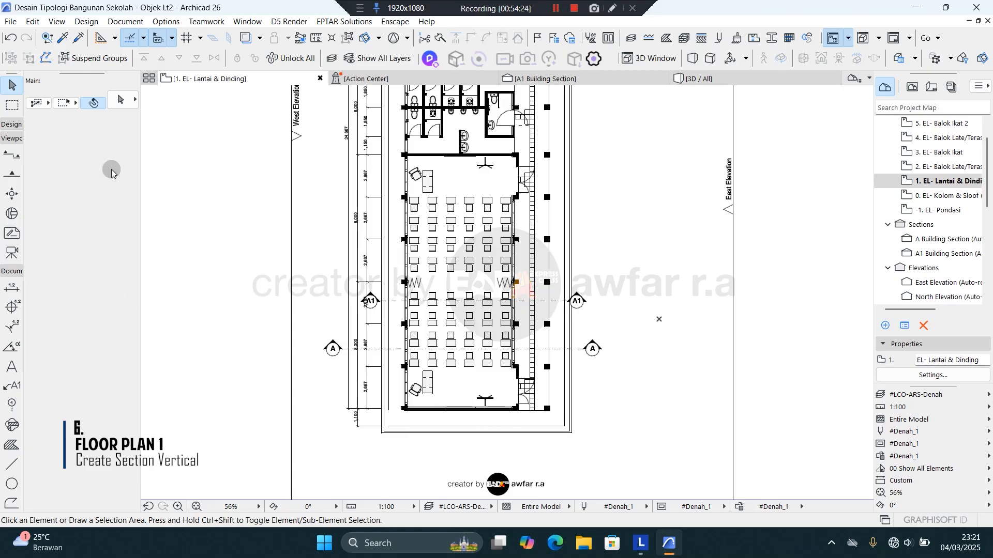
# Step: Draw a straight vertical building section about 41,800 mm long through the classrooms, from south of the building past the north dimensions, facing east
pyautogui.click(12, 153)
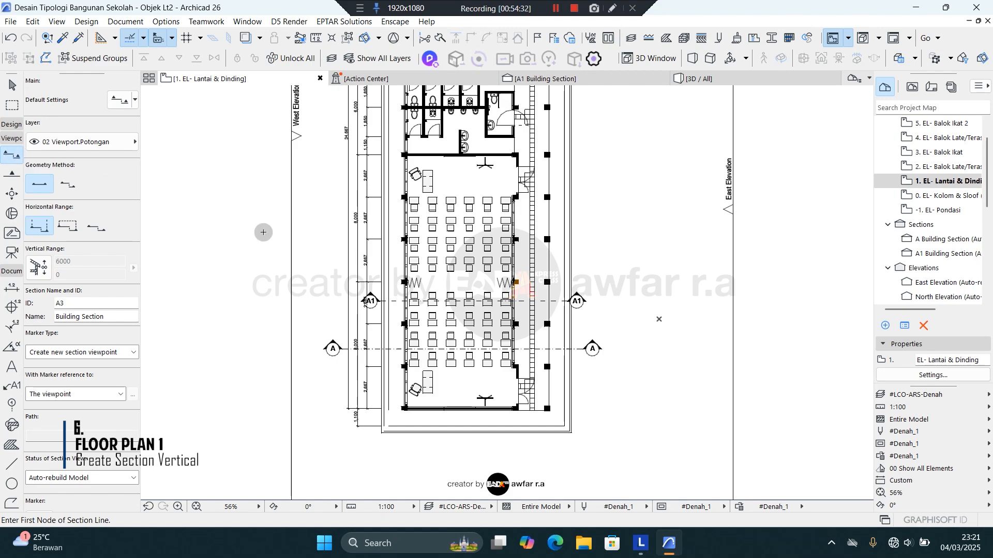
pyautogui.scroll(-4, 372, 315)
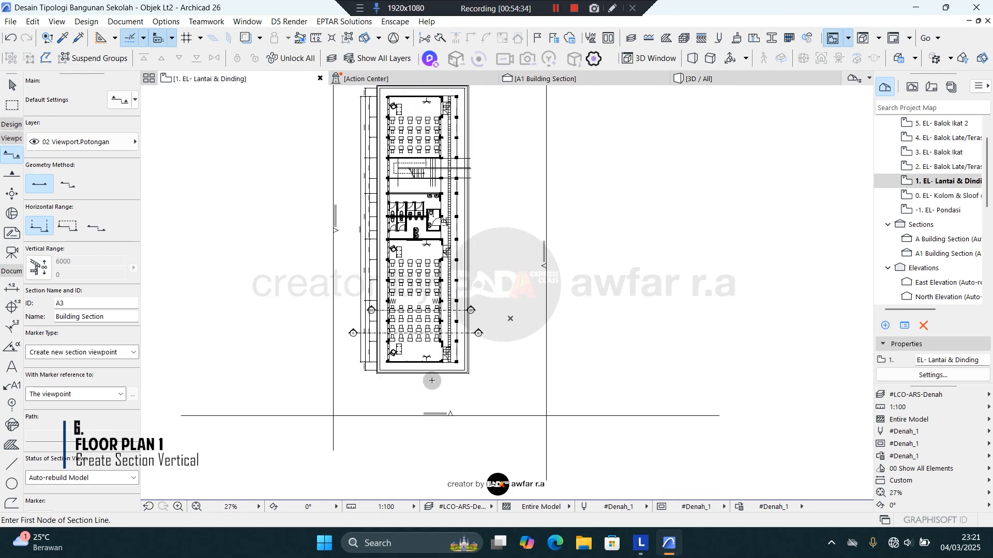
pyautogui.scroll(3, 413, 384)
pyautogui.click(405, 382)
pyautogui.scroll(-4, 395, 411)
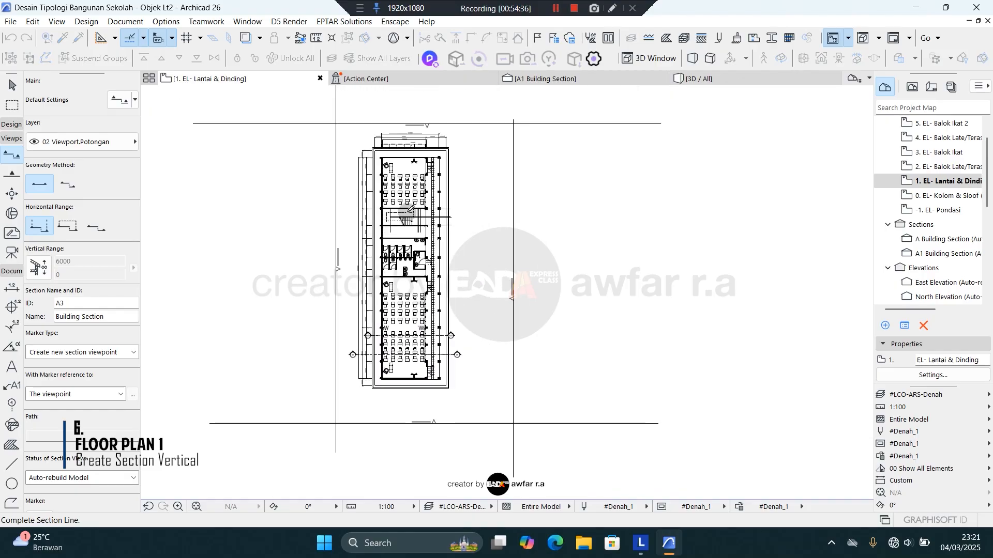
pyautogui.scroll(5, 398, 123)
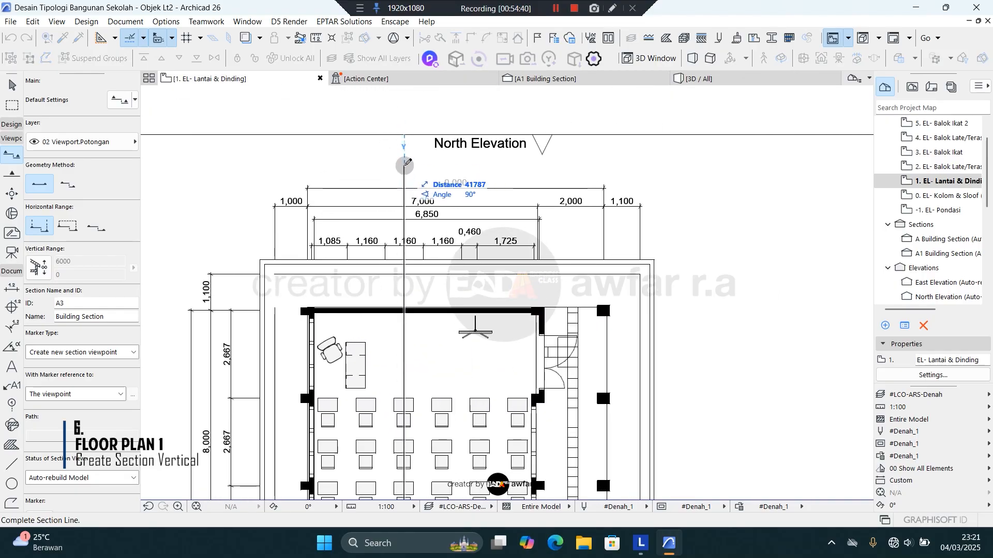
pyautogui.click(404, 157)
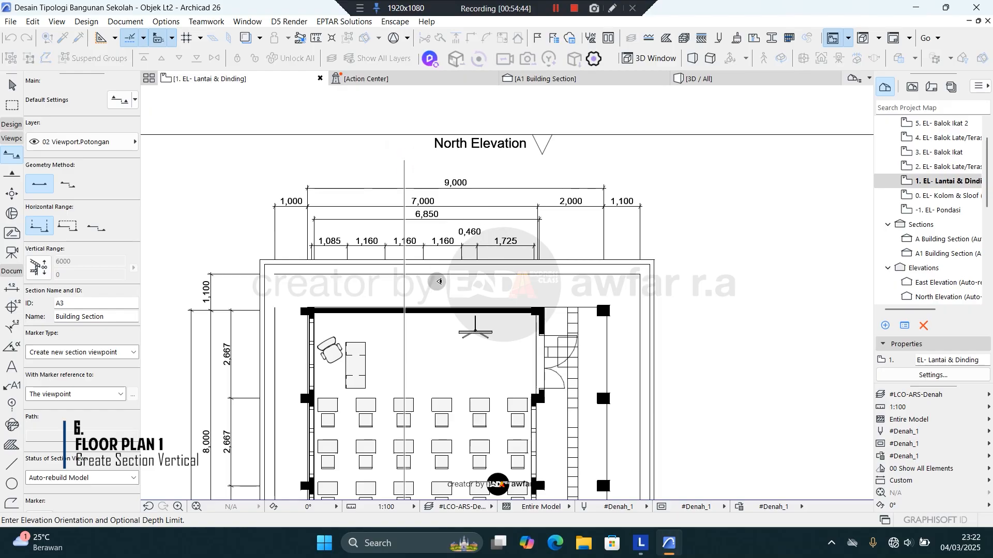
pyautogui.scroll(-5, 392, 223)
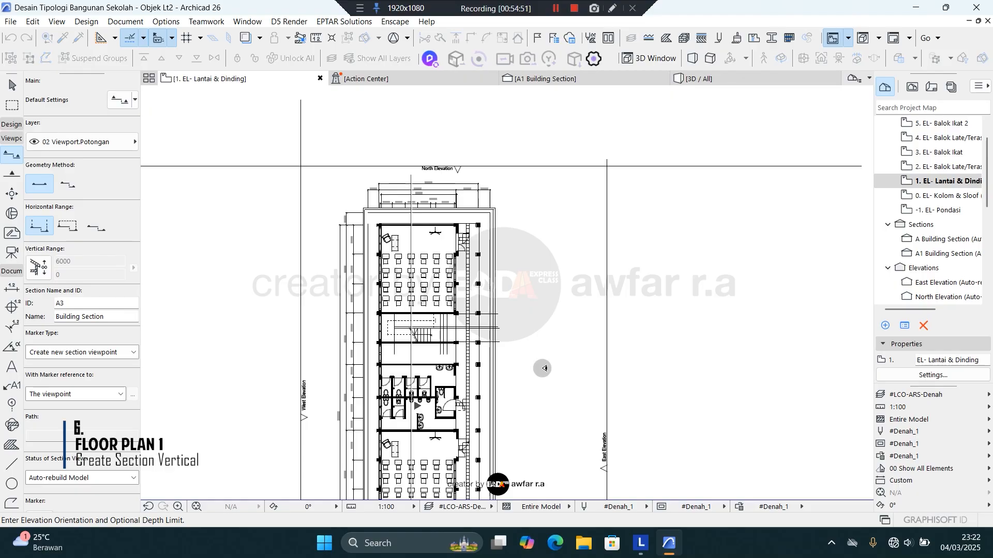
pyautogui.click(543, 369)
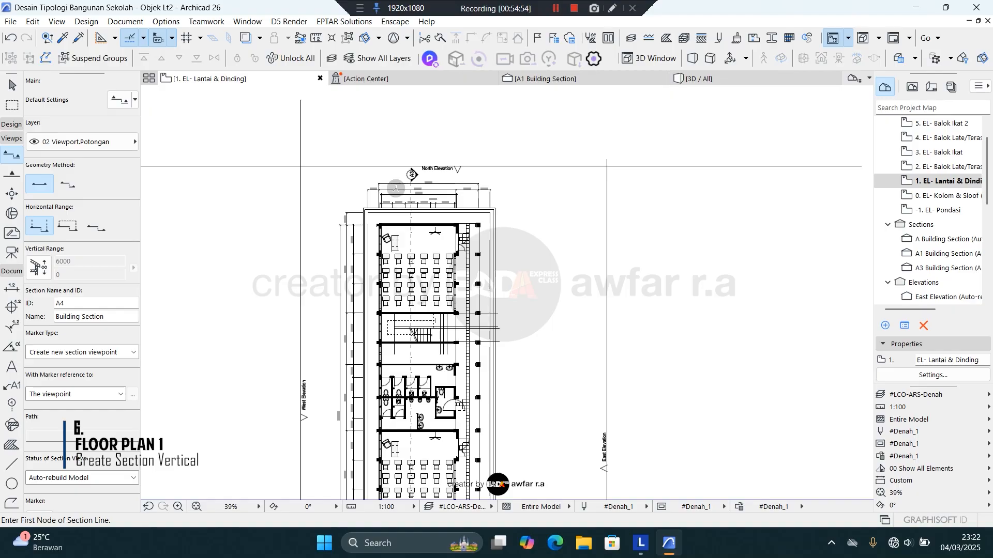
pyautogui.scroll(5, 395, 188)
pyautogui.press('Escape')
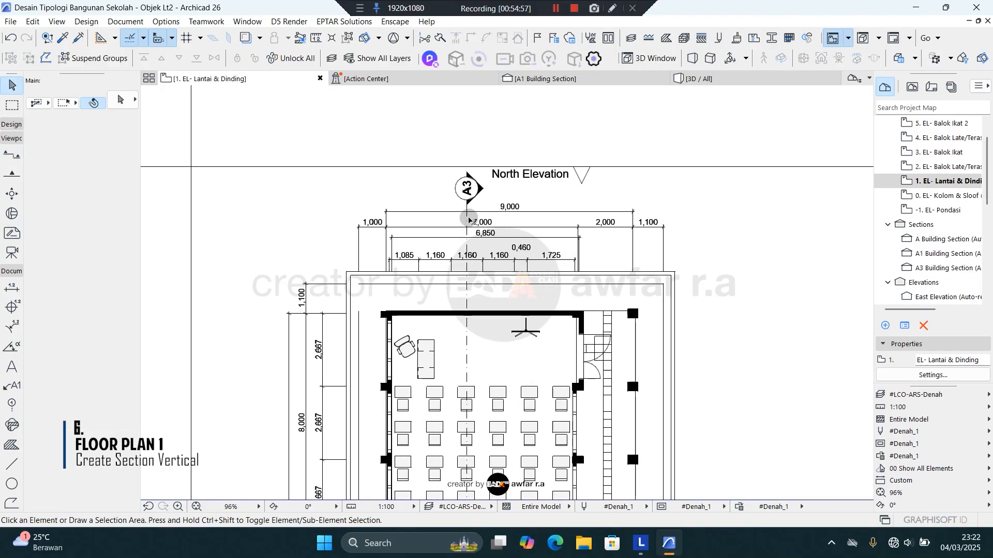
# Step: Change the vertical building section's ID to B
pyautogui.click(469, 220)
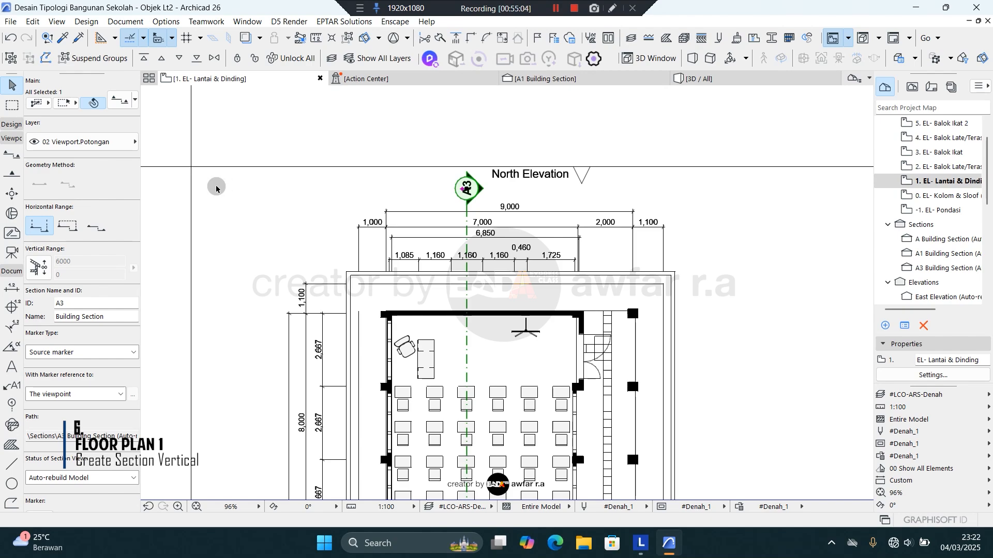
pyautogui.moveTo(79, 303); pyautogui.dragTo(47, 308)
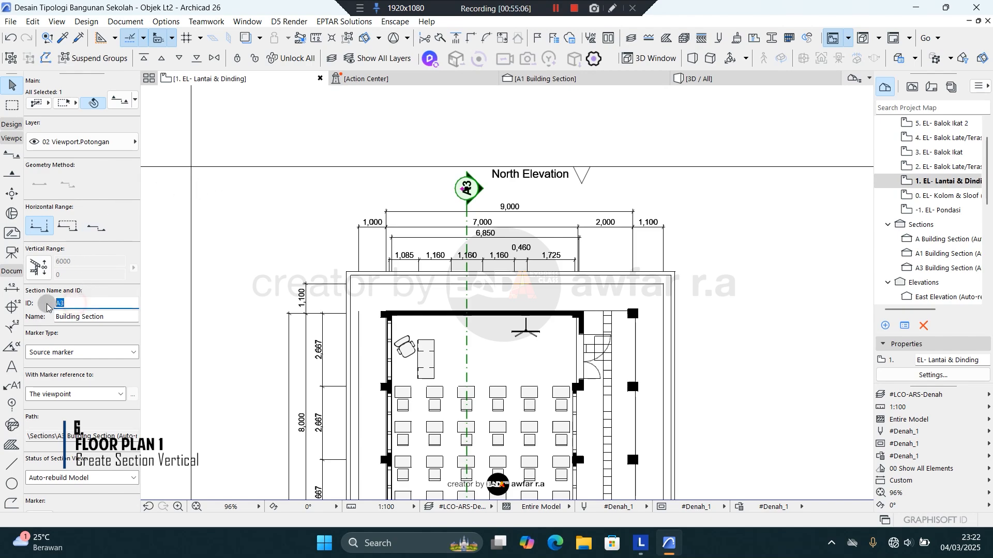
pyautogui.write('D')
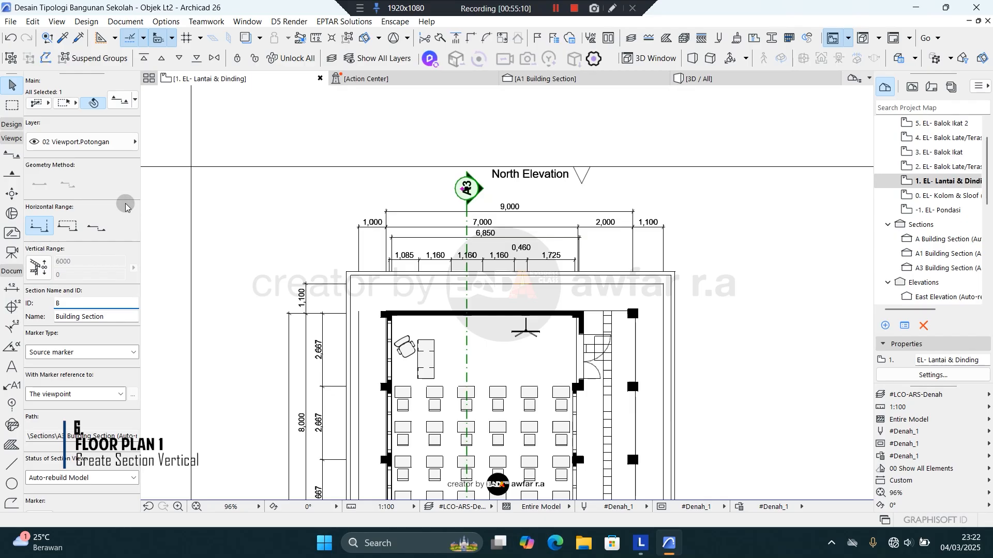
pyautogui.press('Return')
# Step: Examine section B's marker, marker text style, and marker symbol and text settings
pyautogui.click(119, 102)
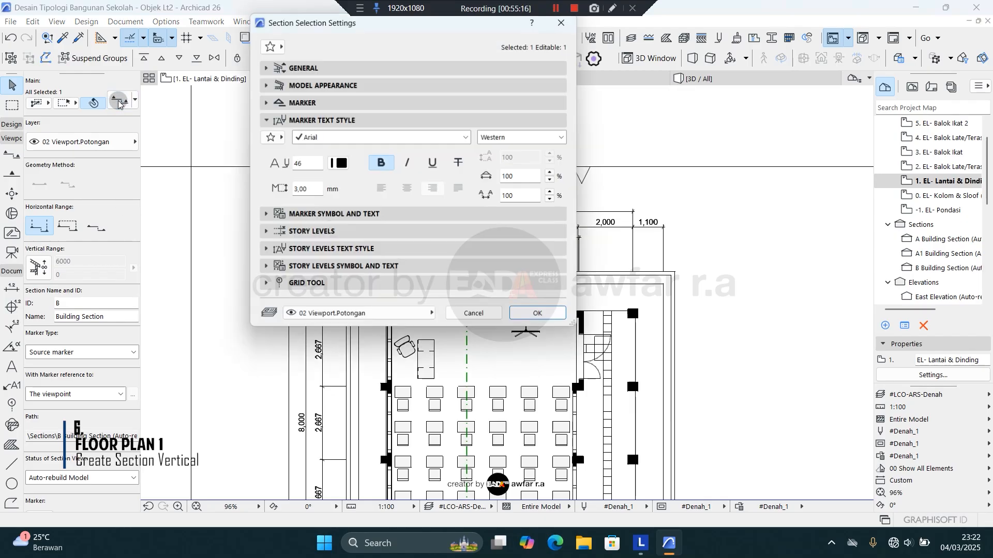
pyautogui.click(308, 103)
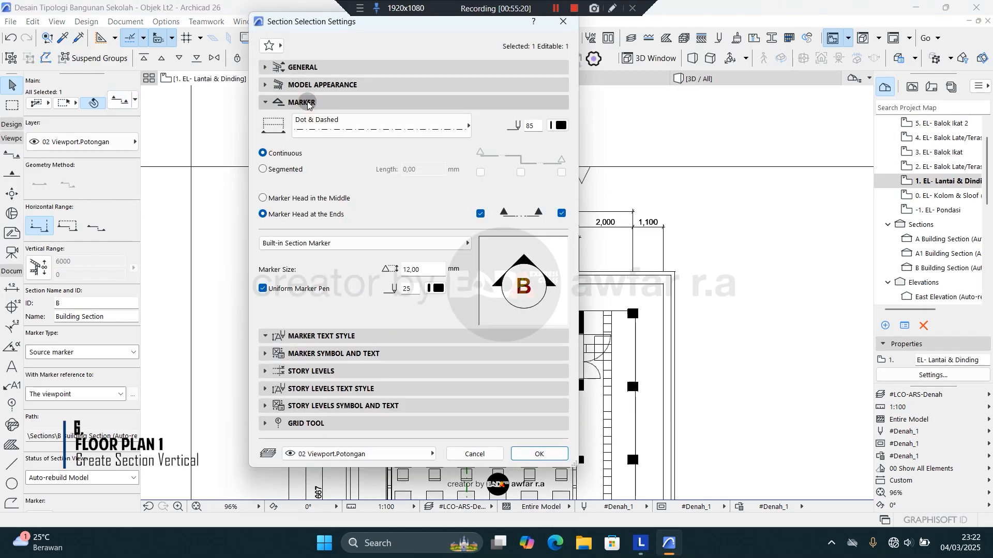
pyautogui.click(420, 269)
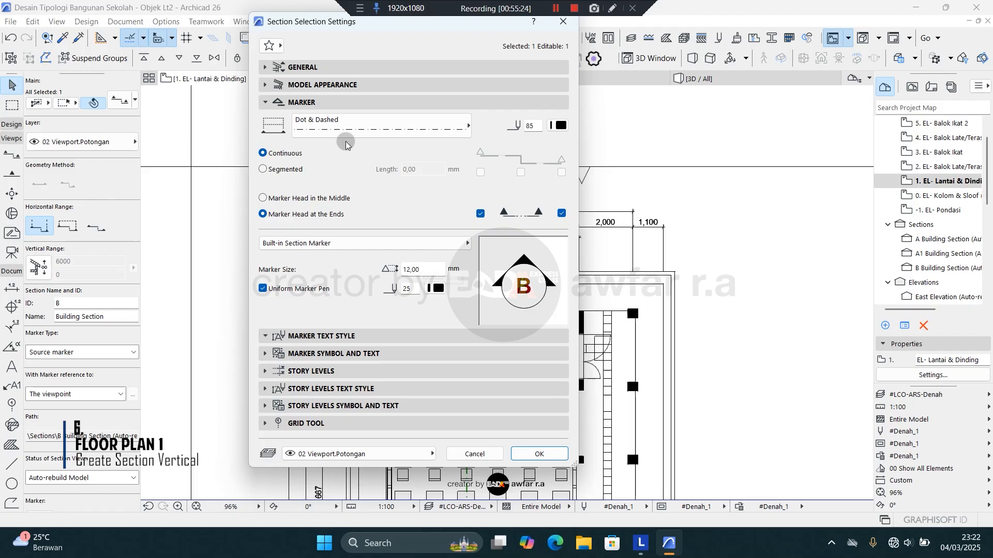
pyautogui.click(302, 103)
pyautogui.click(303, 120)
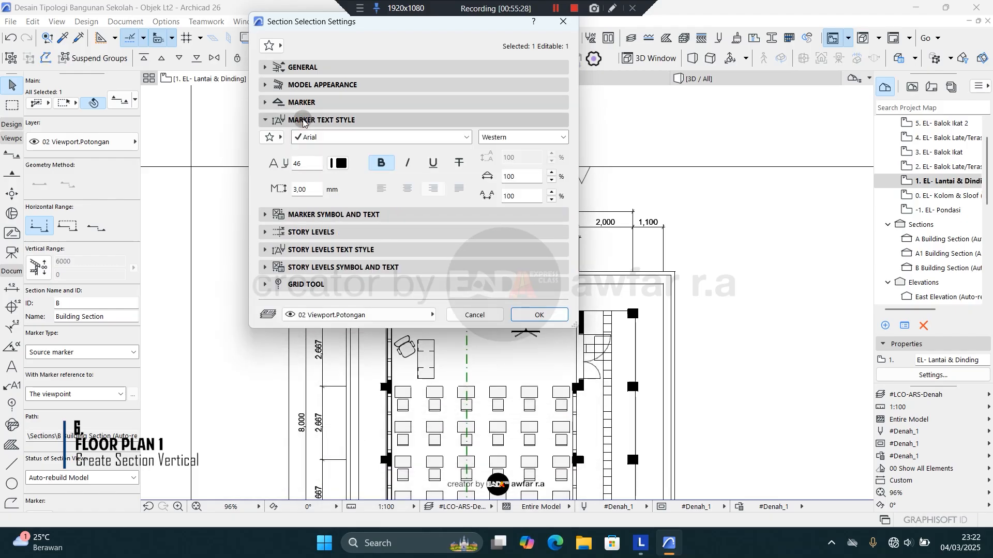
pyautogui.click(319, 216)
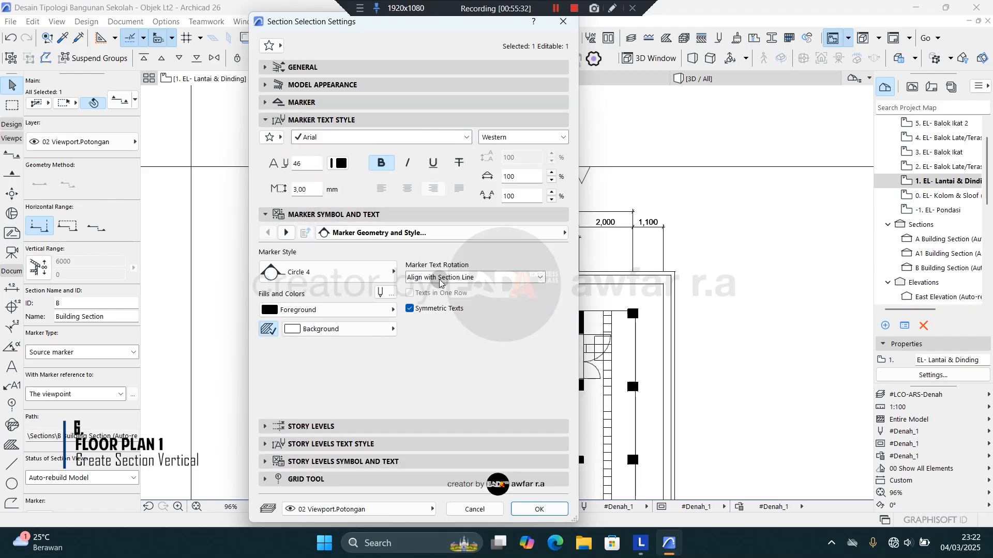
pyautogui.click(535, 510)
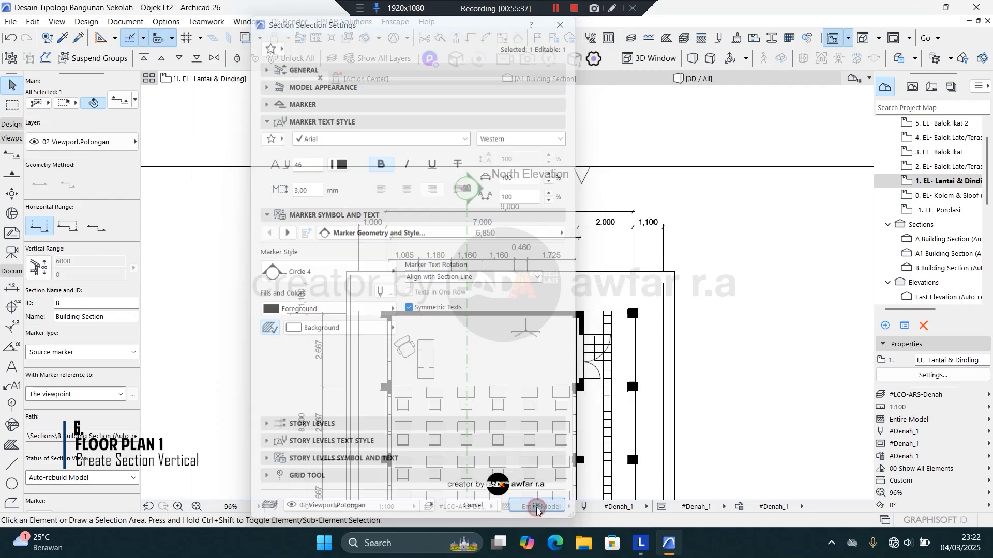
# Step: Set section B's marker text rotation to Always Horizontal, apply the settings, and deselect the section
pyautogui.scroll(2, 467, 232)
pyautogui.click(467, 231)
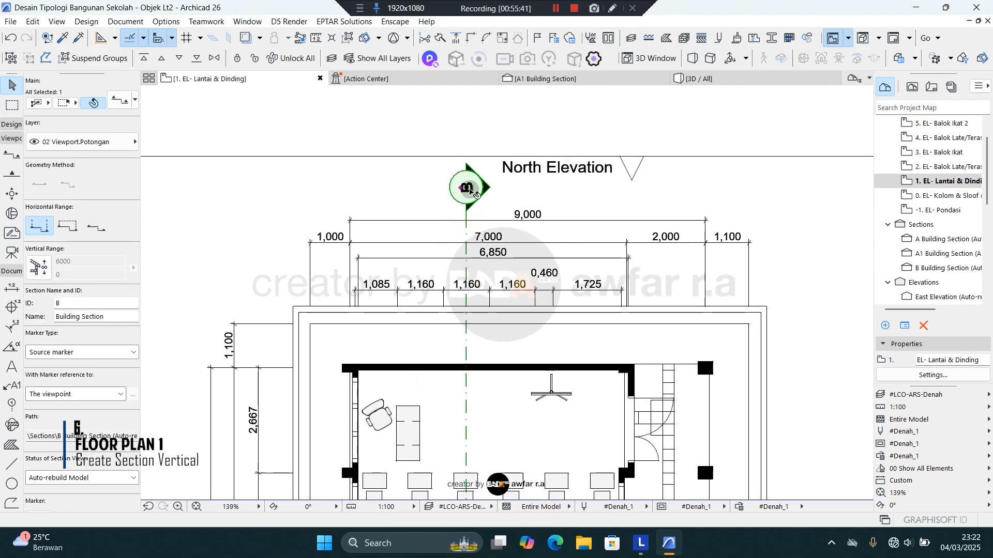
pyautogui.click(121, 104)
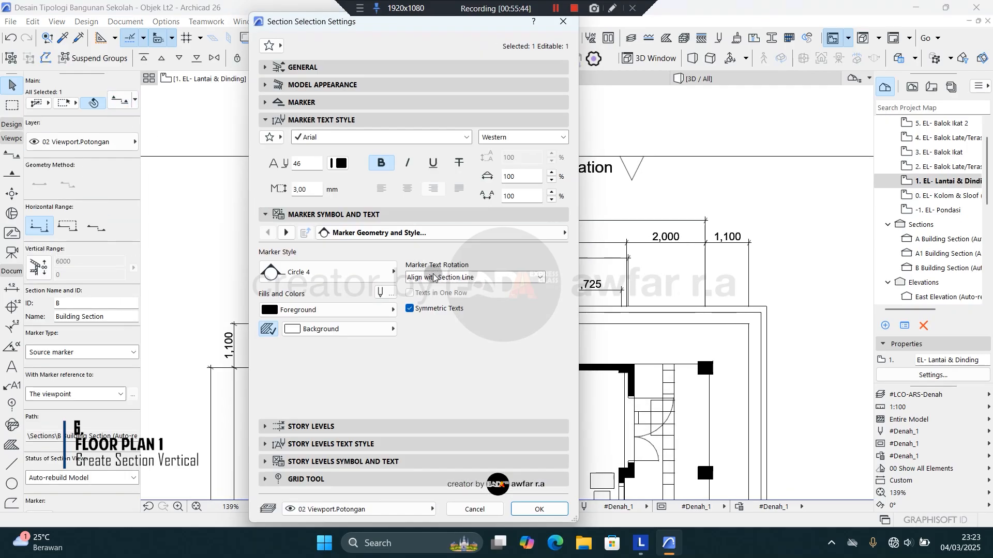
pyautogui.click(438, 276)
pyautogui.click(456, 289)
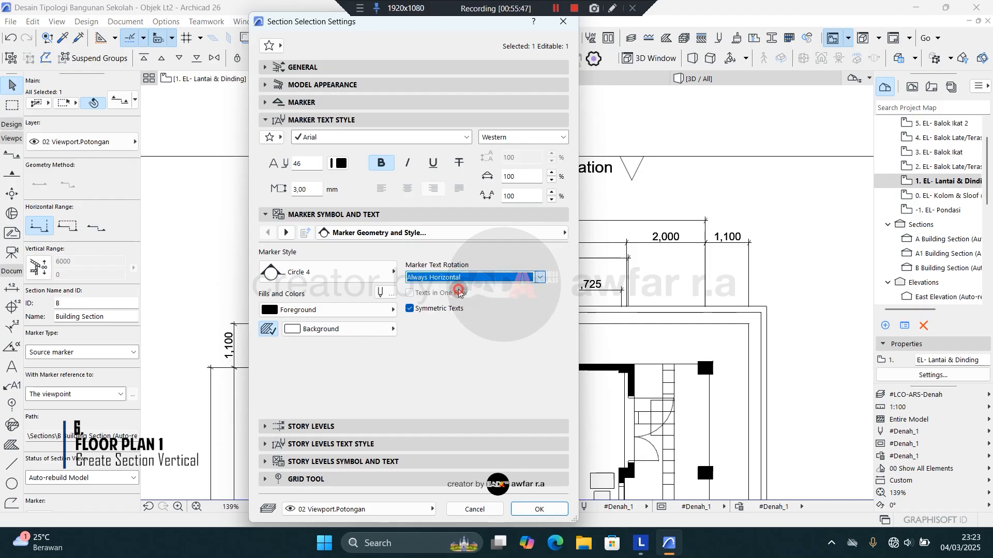
pyautogui.click(536, 509)
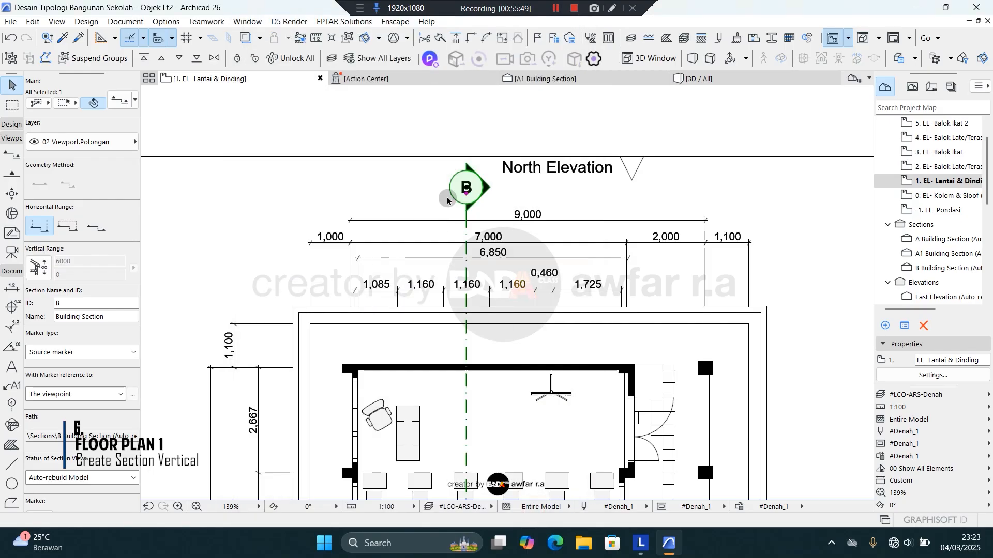
pyautogui.click(432, 190)
# Step: Move the North Elevation line a short distance farther north, clear of the section B marker
pyautogui.scroll(-2, 434, 148)
pyautogui.scroll(-2, 457, 122)
pyautogui.moveTo(560, 146); pyautogui.dragTo(470, 265, button='middle')
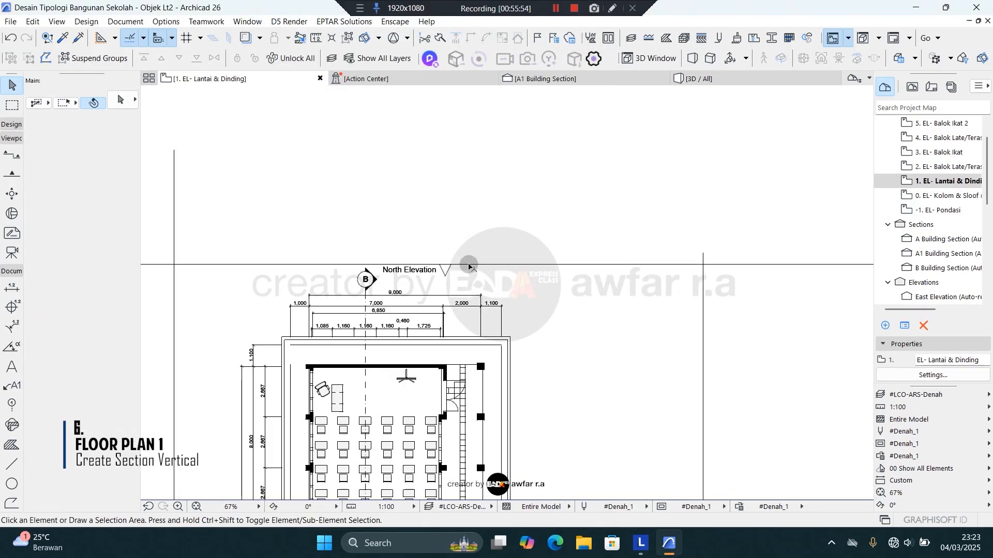
pyautogui.click(468, 265)
pyautogui.hotkey('ctrl', 'd')
pyautogui.click(468, 264)
pyautogui.click(469, 225)
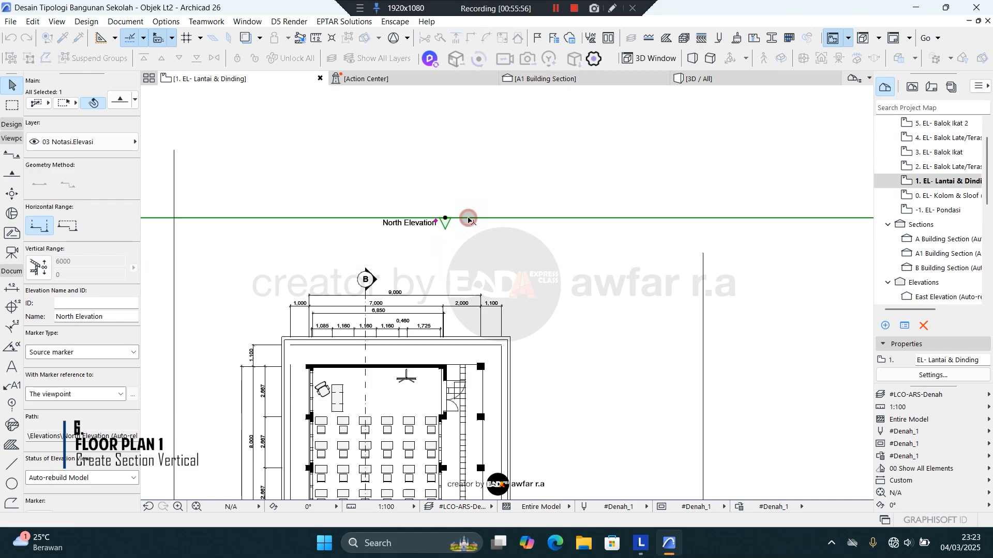
# Step: Review section line B across the southern classrooms and open the B Building Section view
pyautogui.scroll(-2, 466, 133)
pyautogui.scroll(3, 440, 425)
pyautogui.scroll(-2, 440, 424)
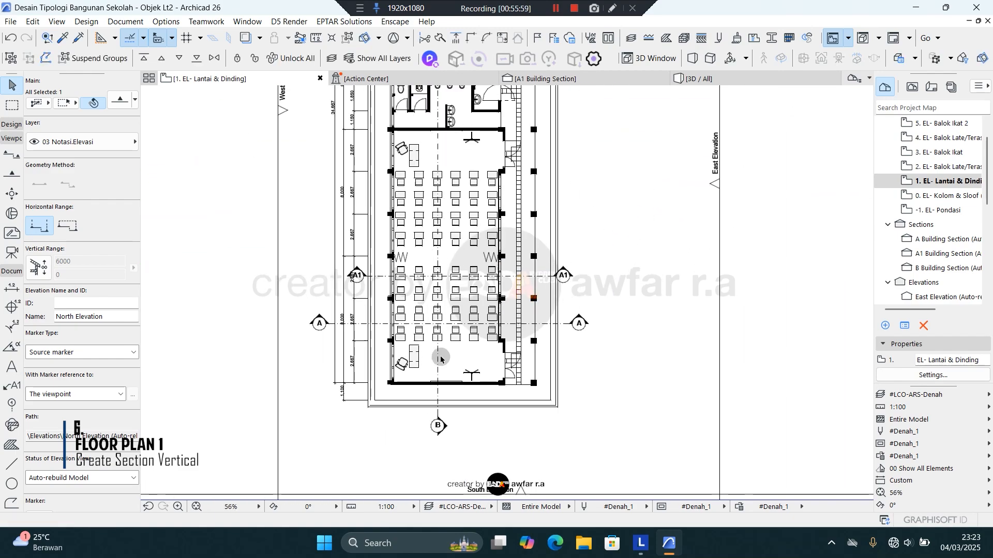
pyautogui.scroll(4, 424, 336)
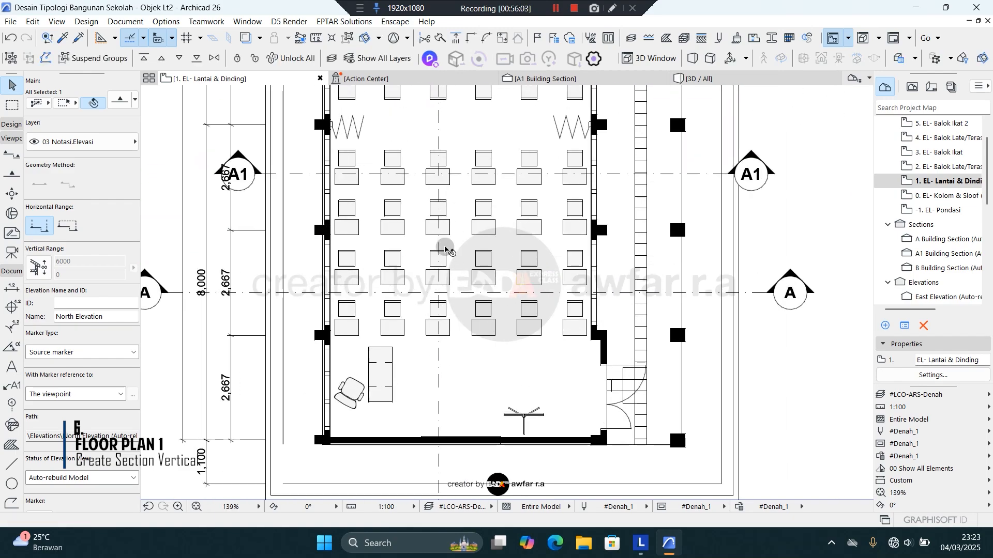
pyautogui.scroll(-2, 409, 216)
pyautogui.scroll(2, 398, 311)
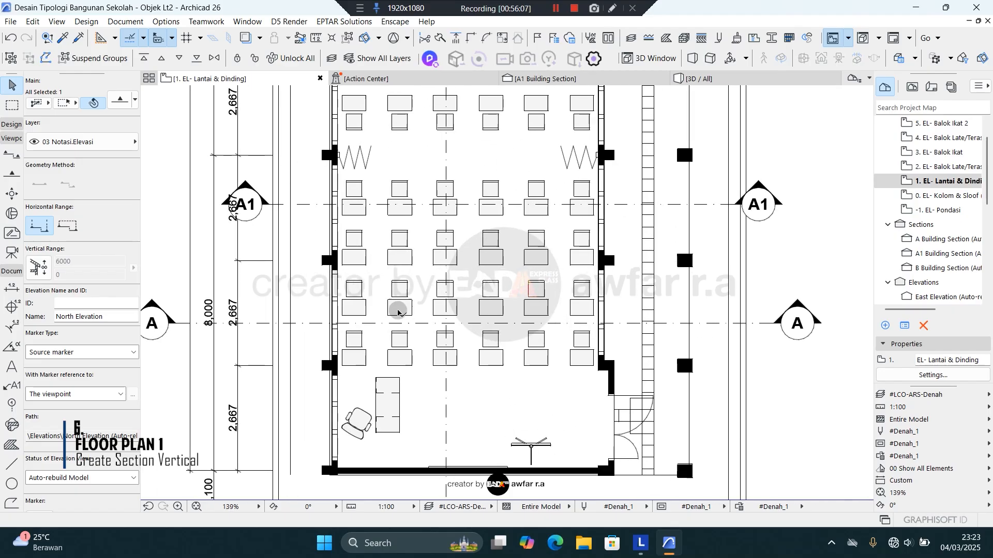
pyautogui.press('Escape')
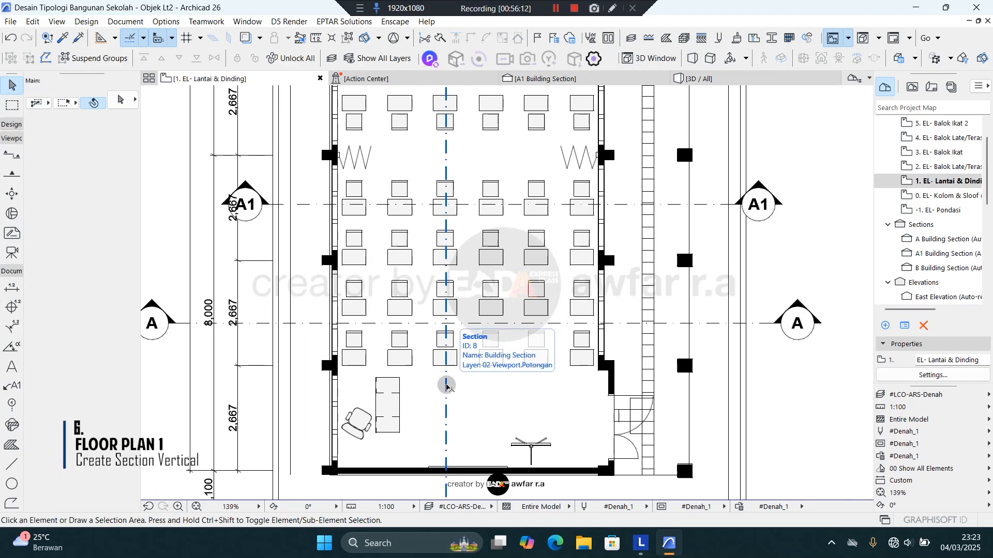
pyautogui.click(448, 386)
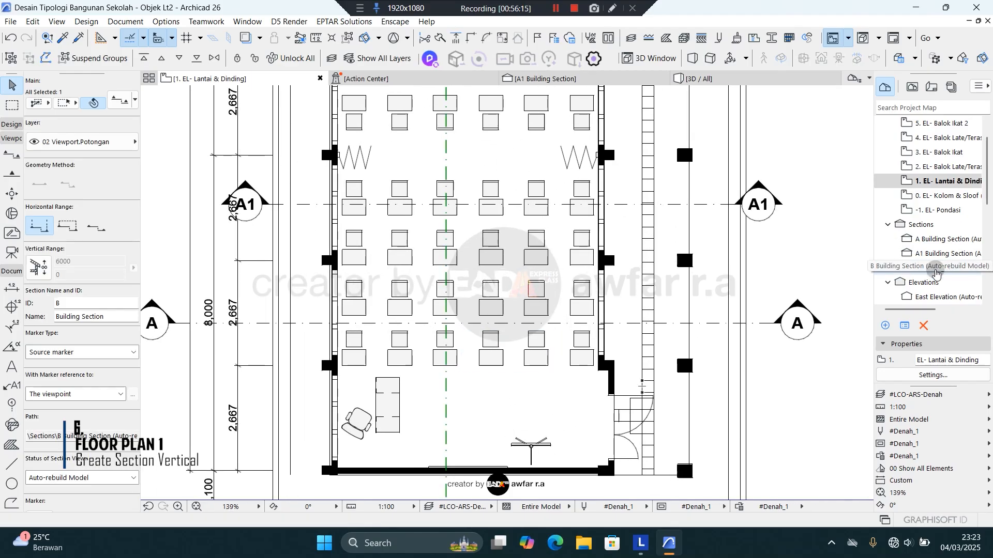
pyautogui.click(936, 270)
pyautogui.doubleClick(936, 270)
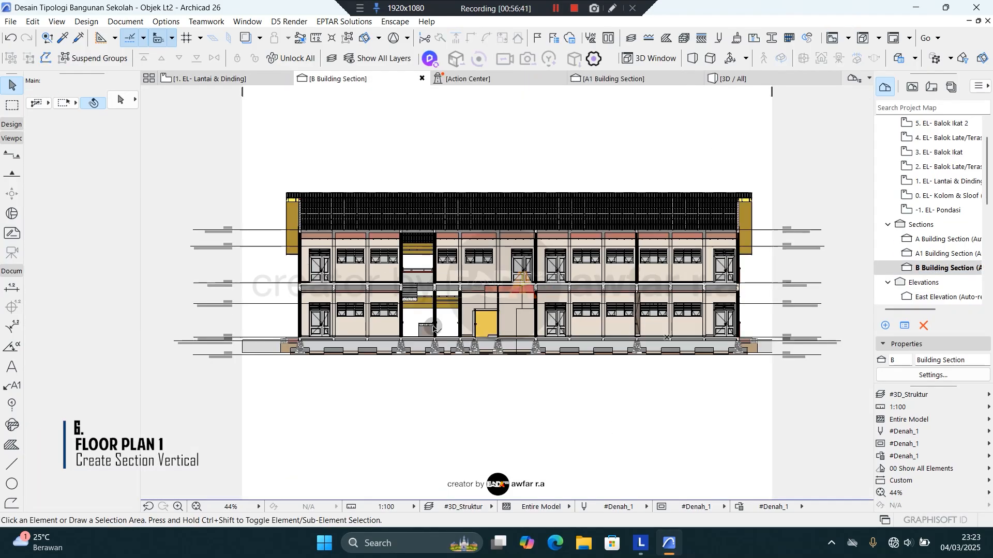
# Step: Examine the B Building Section along the whole building, including the roof, classrooms, stairwell, toilets and foundations
pyautogui.scroll(5, 534, 299)
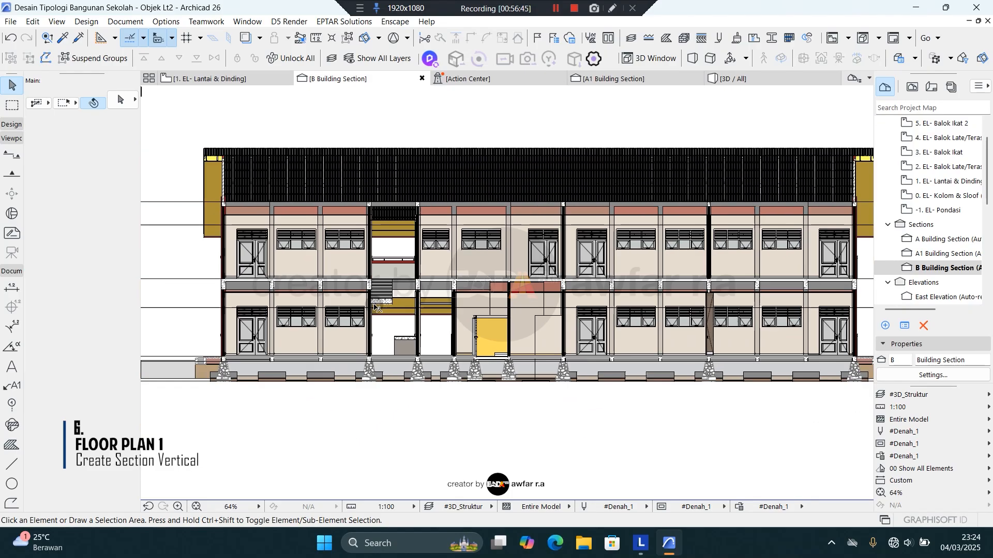
pyautogui.scroll(-5, 459, 269)
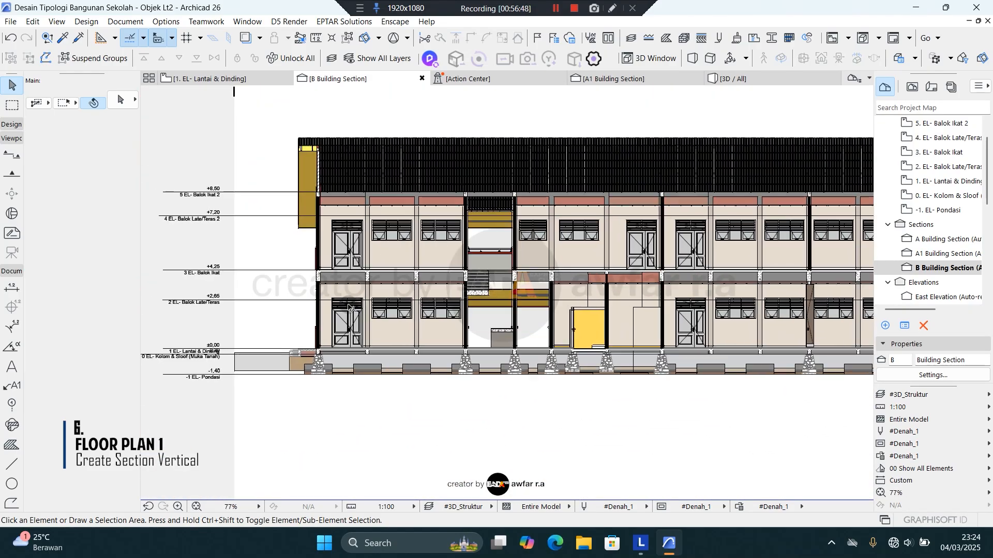
pyautogui.scroll(4, 279, 276)
pyautogui.scroll(-3, 279, 275)
pyautogui.scroll(2, 281, 227)
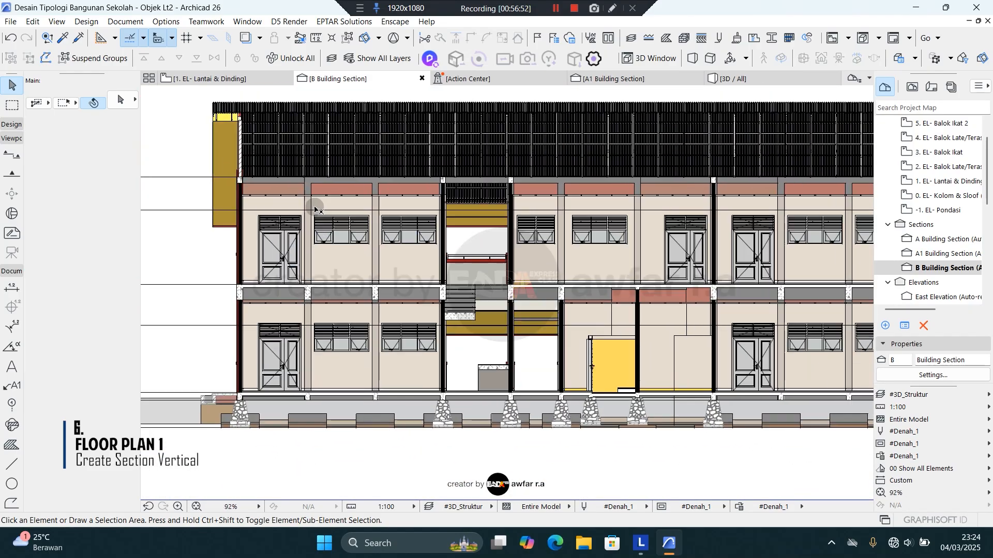
pyautogui.scroll(-3, 280, 228)
pyautogui.scroll(3, 809, 177)
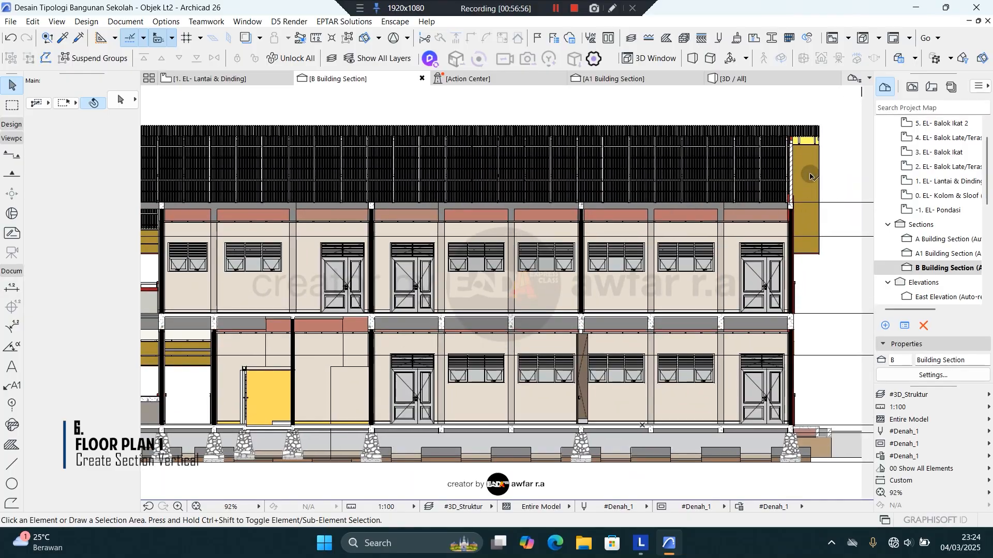
pyautogui.scroll(1, 688, 283)
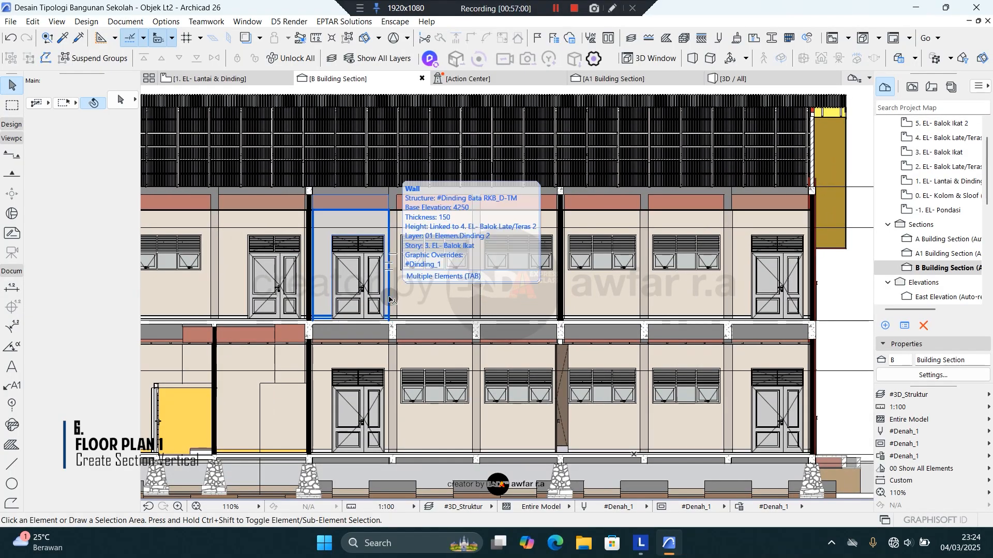
pyautogui.scroll(-2, 381, 305)
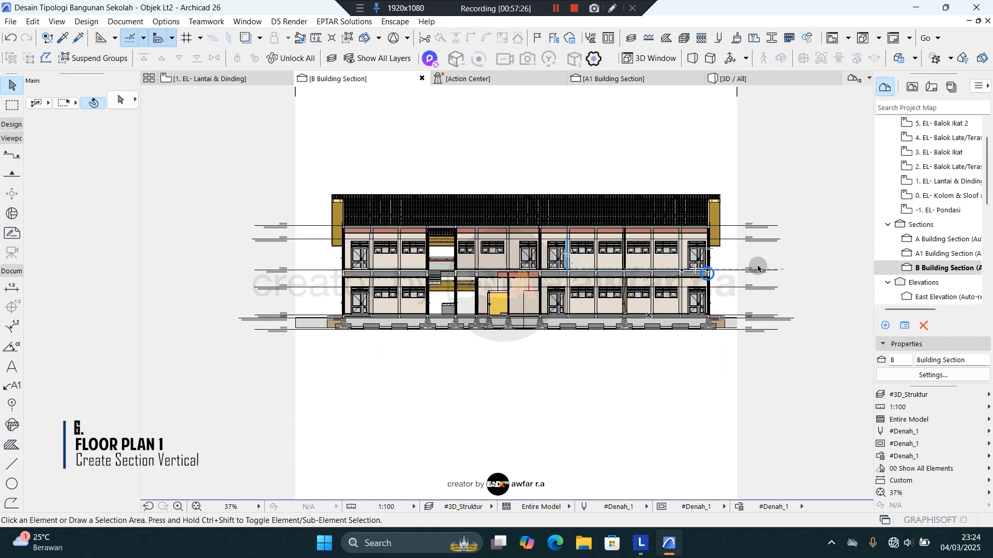
# Step: Inspect the roof truss, floors and foundations in the A Building Section, and reopen the B Building Section view
pyautogui.moveTo(941, 240); pyautogui.dragTo(944, 241)
pyautogui.doubleClick(944, 241)
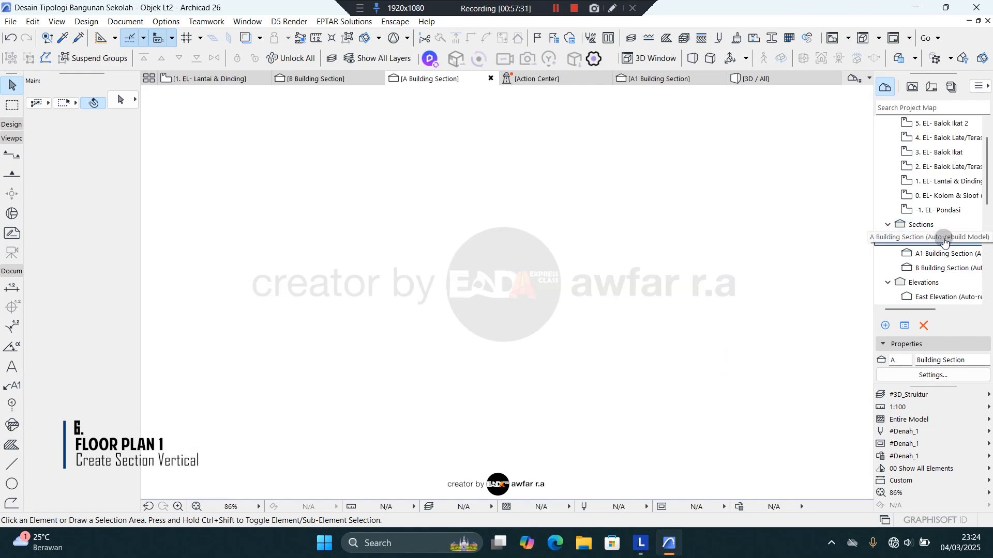
pyautogui.scroll(6, 446, 191)
pyautogui.scroll(-5, 446, 191)
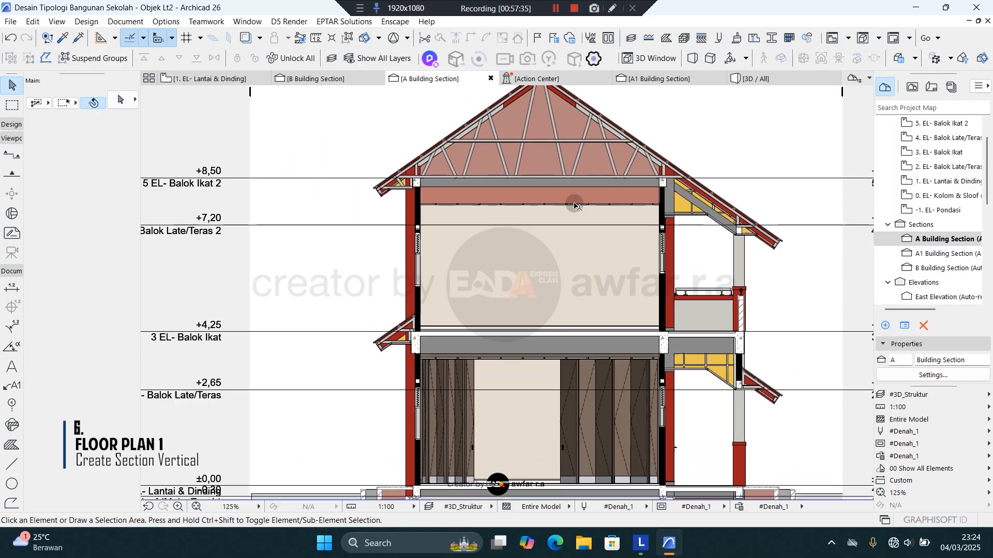
pyautogui.scroll(5, 297, 296)
pyautogui.scroll(-5, 298, 296)
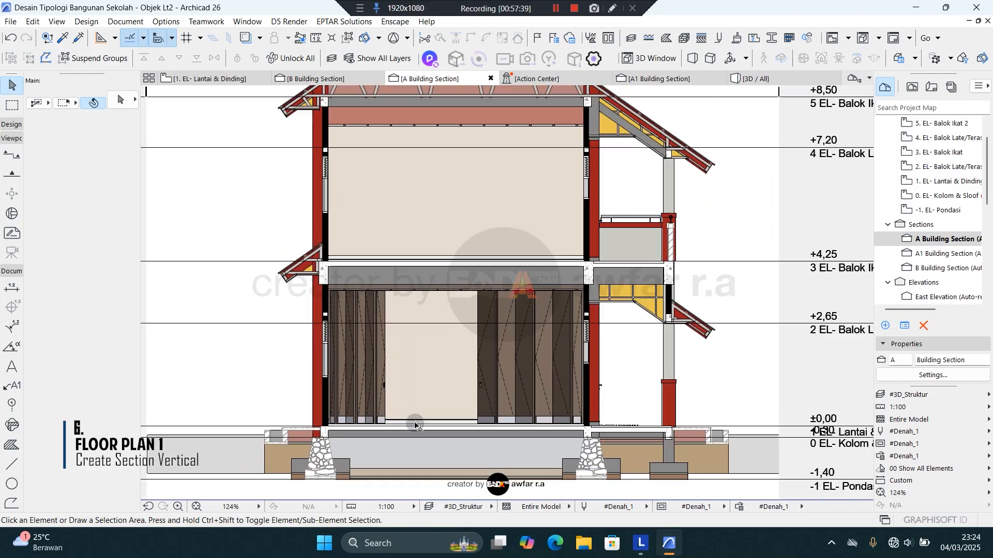
pyautogui.doubleClick(925, 268)
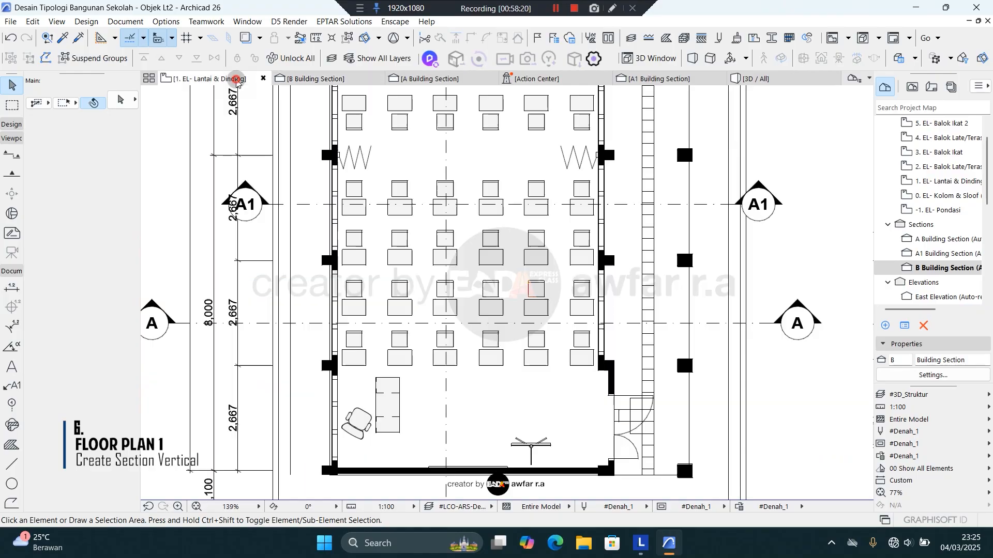
# Step: Return to the first-floor plan and move section line B about 300 mm west where it crosses the toilet cubicles
pyautogui.click(461, 281)
pyautogui.scroll(-2, 461, 176)
pyautogui.scroll(3, 461, 177)
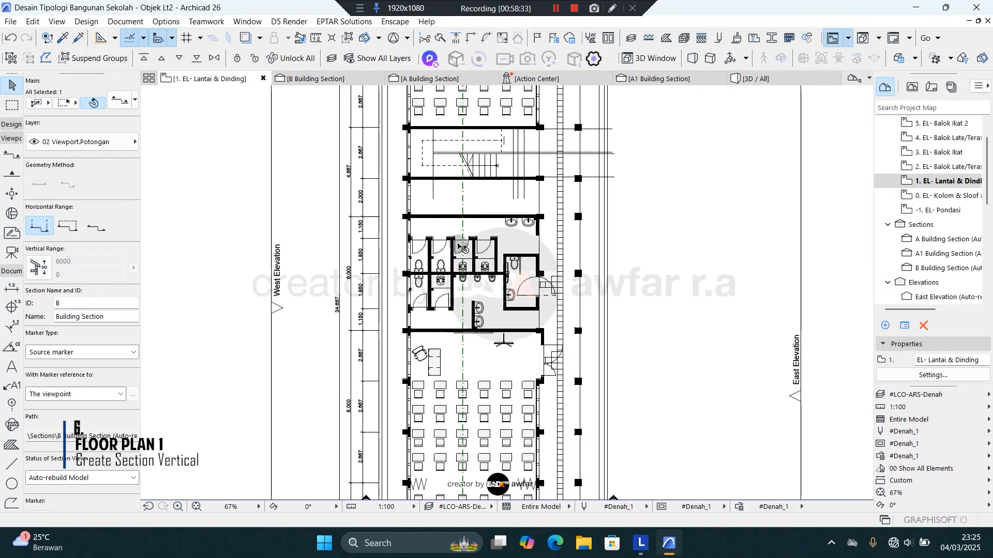
pyautogui.scroll(4, 462, 205)
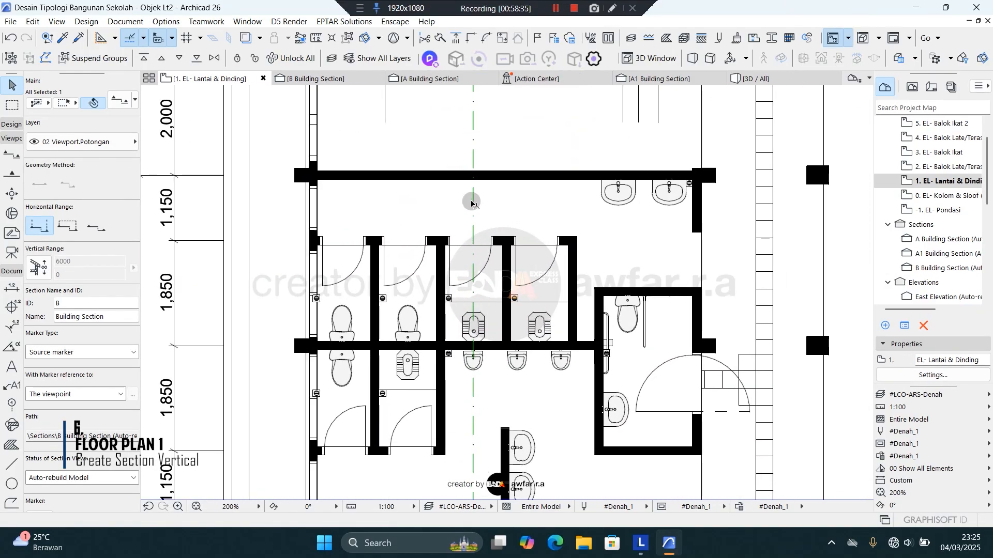
pyautogui.click(473, 198)
pyautogui.click(457, 203)
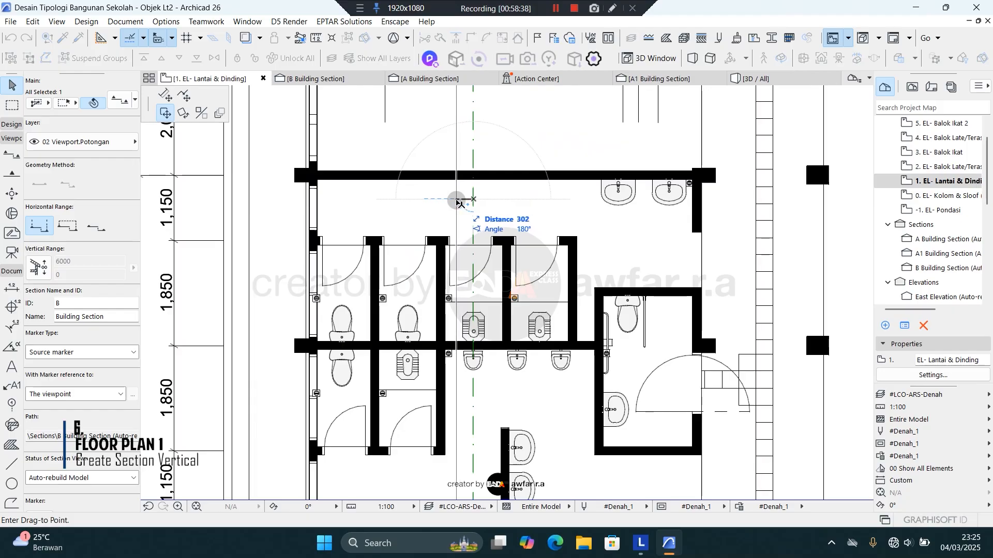
# Step: Nudge section line B slightly farther west toward the cubicle partition wall and check its course across the plan
pyautogui.scroll(-7, 455, 218)
pyautogui.scroll(7, 450, 316)
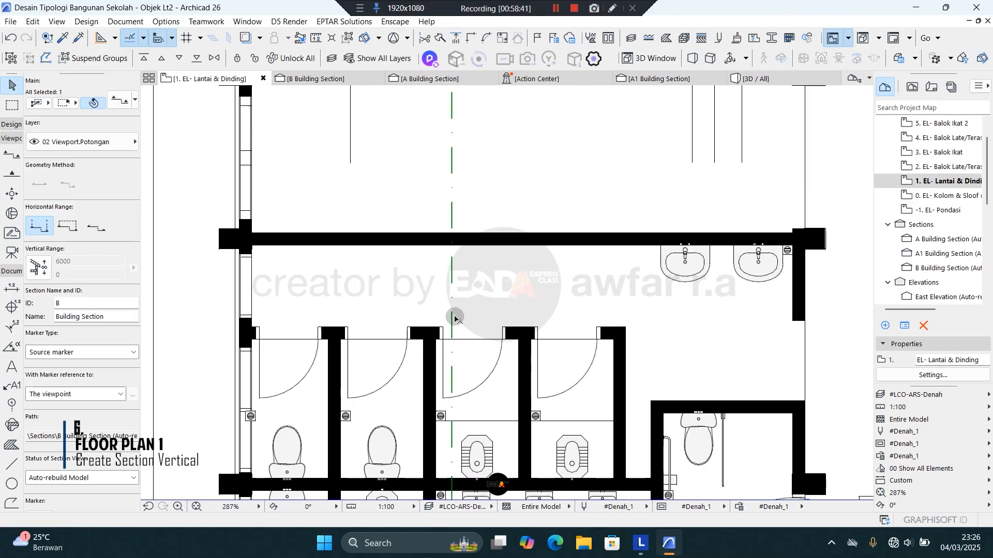
pyautogui.click(450, 317)
pyautogui.click(445, 319)
pyautogui.scroll(-5, 446, 321)
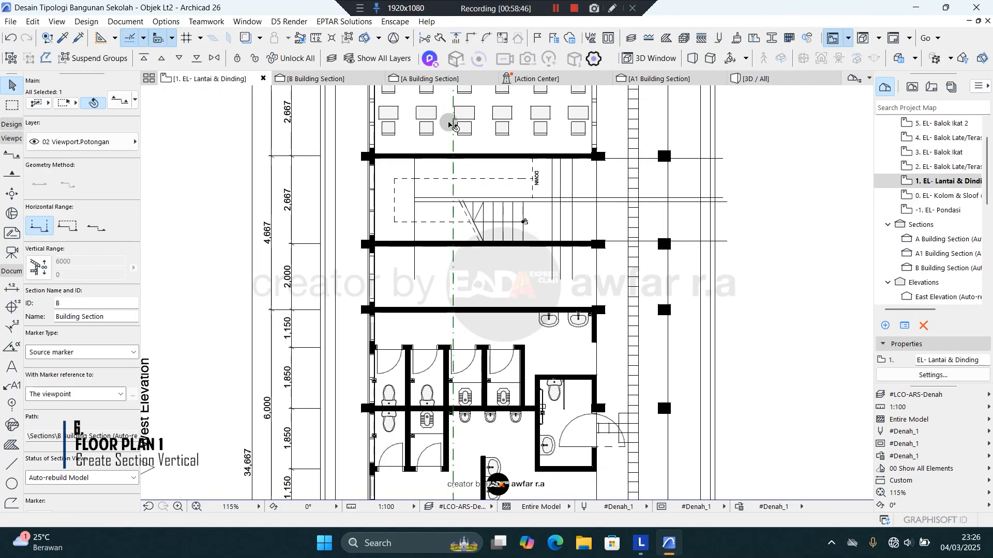
pyautogui.moveTo(449, 124)
pyautogui.mouseDown(button='middle')
pyautogui.moveTo(455, 310)
pyautogui.moveTo(458, 289)
pyautogui.mouseUp(button='middle')
pyautogui.scroll(-8, 457, 171)
pyautogui.scroll(5, 457, 444)
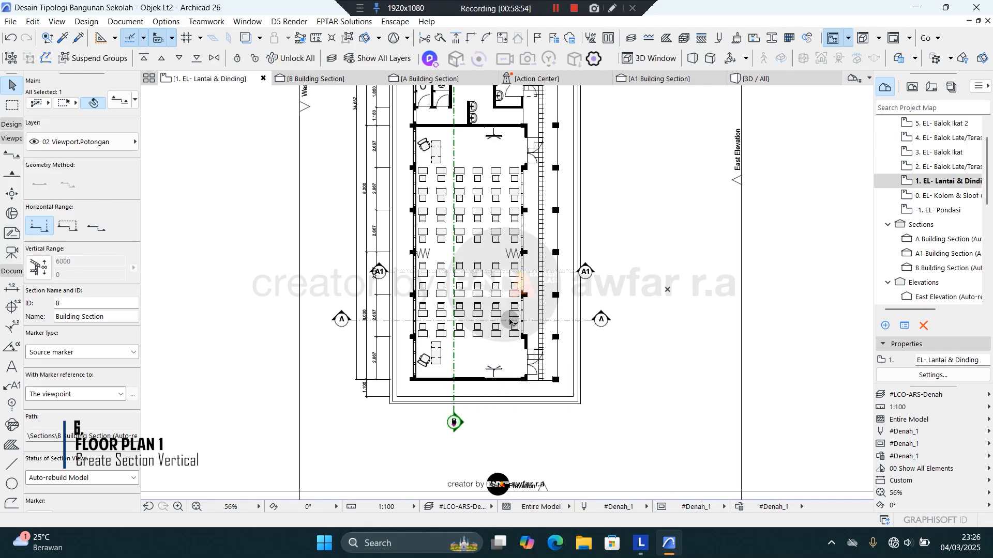
# Step: Delete section line A1 from the southern classroom together with its drawing content
pyautogui.click(563, 273)
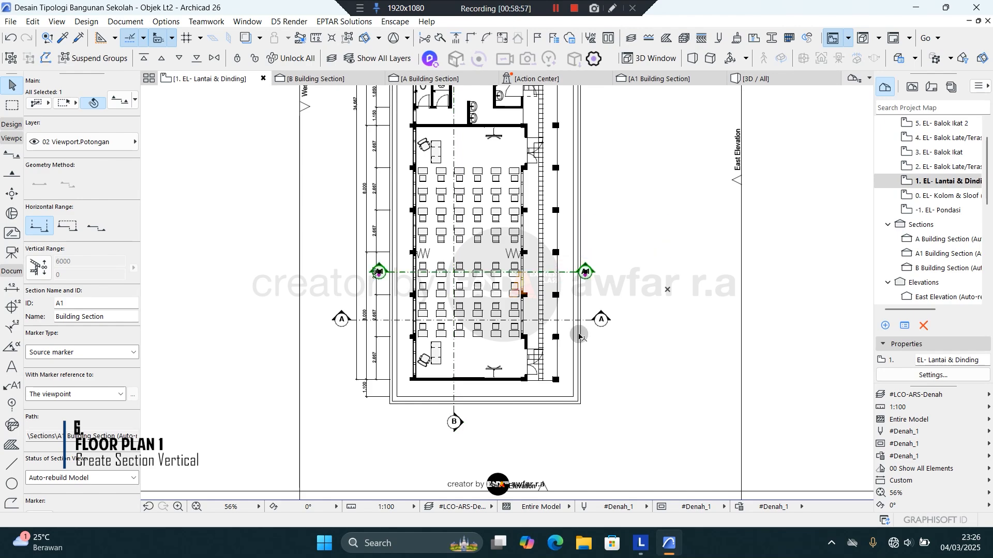
pyautogui.press('Delete')
pyautogui.click(601, 195)
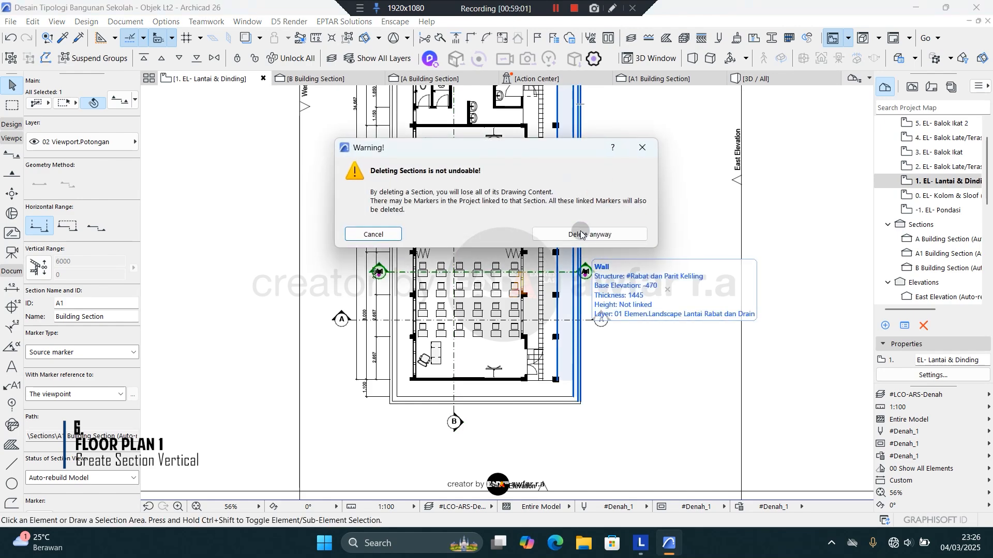
pyautogui.click(590, 232)
# Step: Copy section line A about 20,900 mm north so that it cuts through the stairwell
pyautogui.click(571, 322)
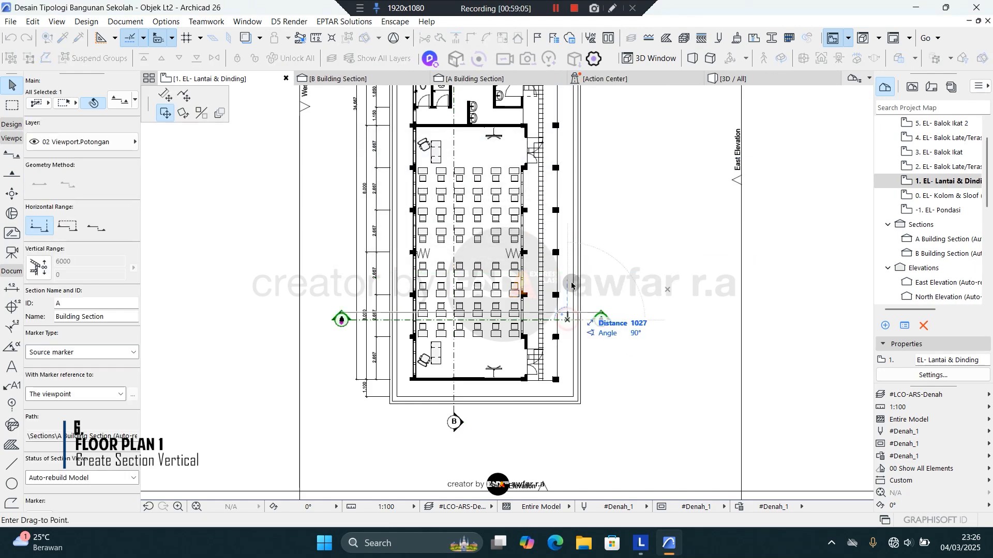
pyautogui.moveTo(554, 179); pyautogui.dragTo(550, 357, button='middle')
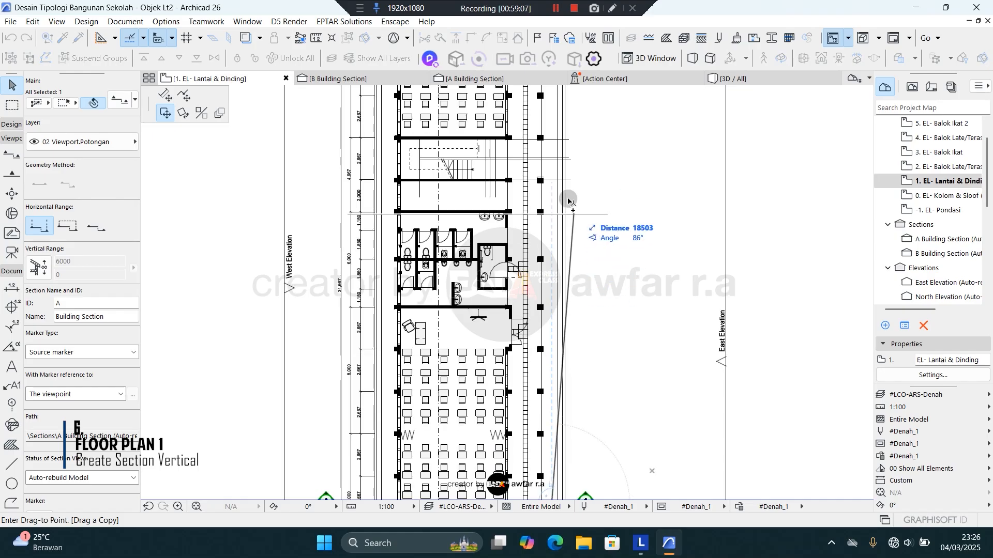
pyautogui.scroll(2, 548, 169)
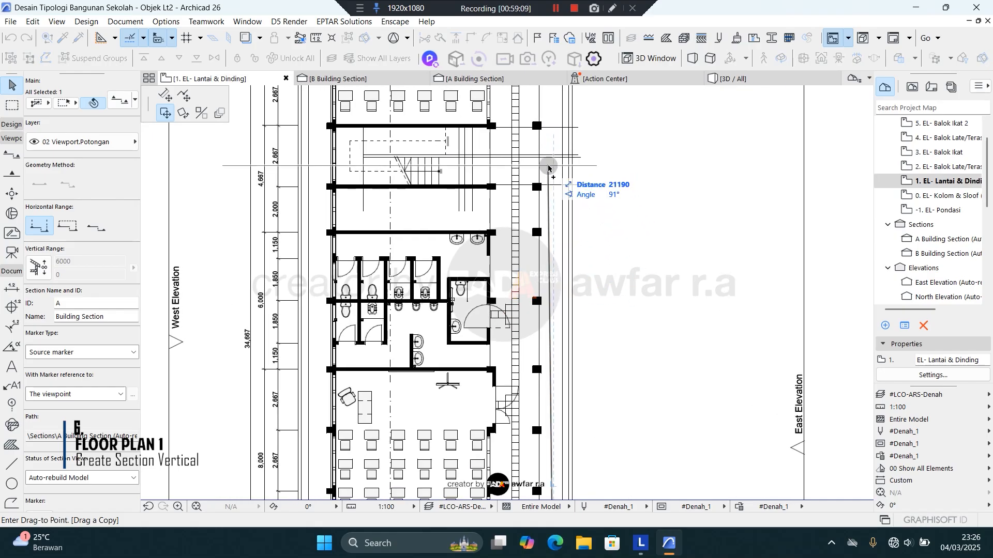
pyautogui.scroll(2, 550, 171)
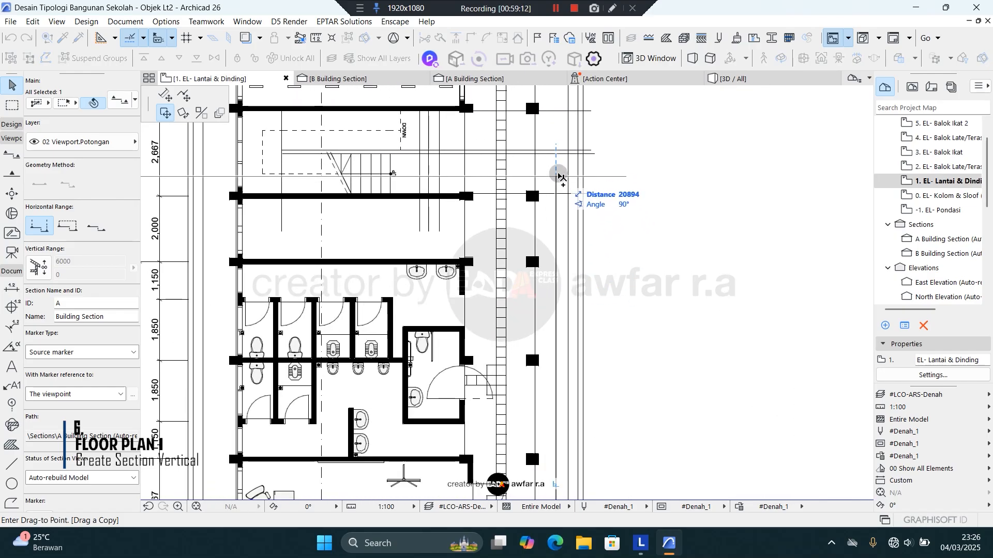
pyautogui.click(558, 174)
pyautogui.press('Escape')
pyautogui.scroll(-2, 744, 213)
pyautogui.scroll(4, 666, 172)
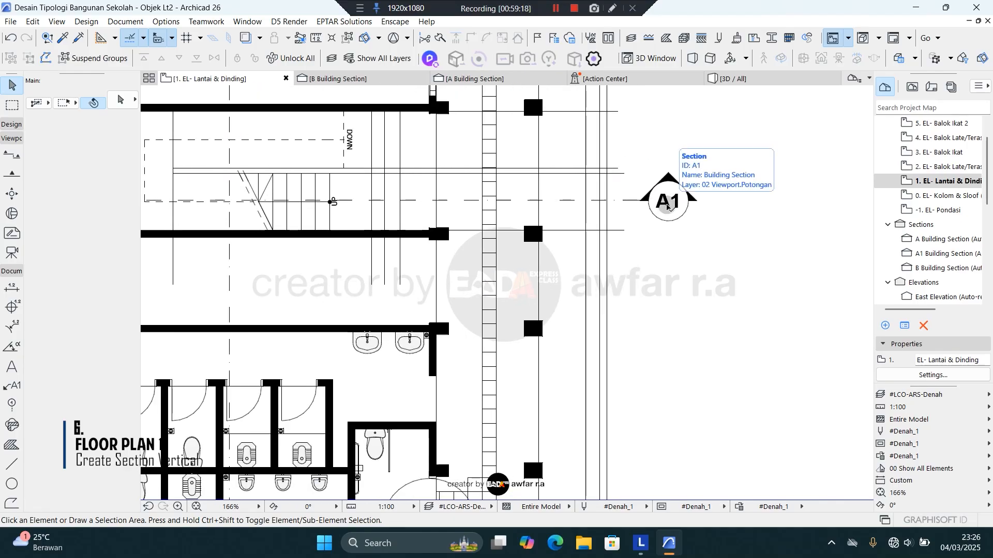
pyautogui.scroll(-4, 636, 171)
pyautogui.scroll(-3, 621, 175)
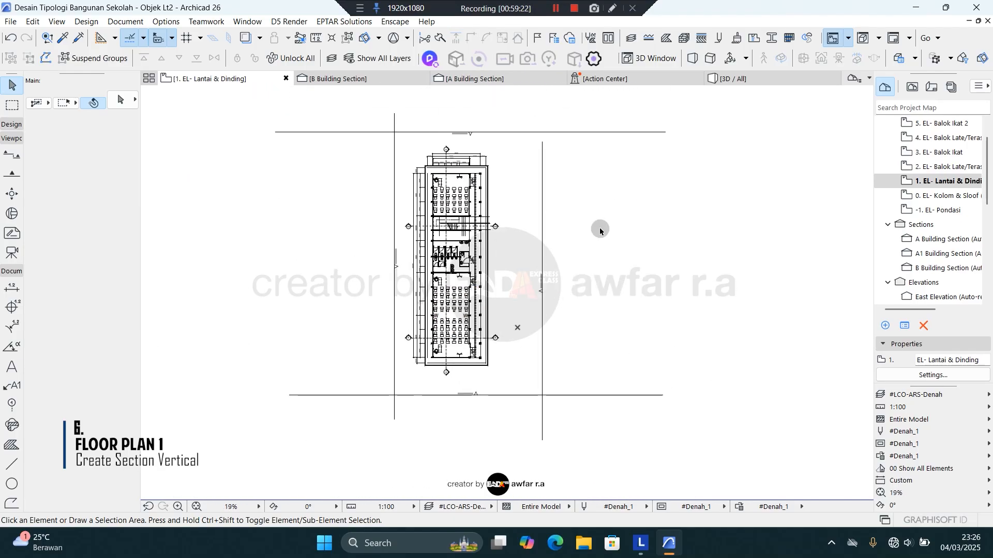
# Step: Open the A1 Building Section, apply the #3D_Struktur layer combination and inspect the staircase and roof structure
pyautogui.doubleClick(934, 254)
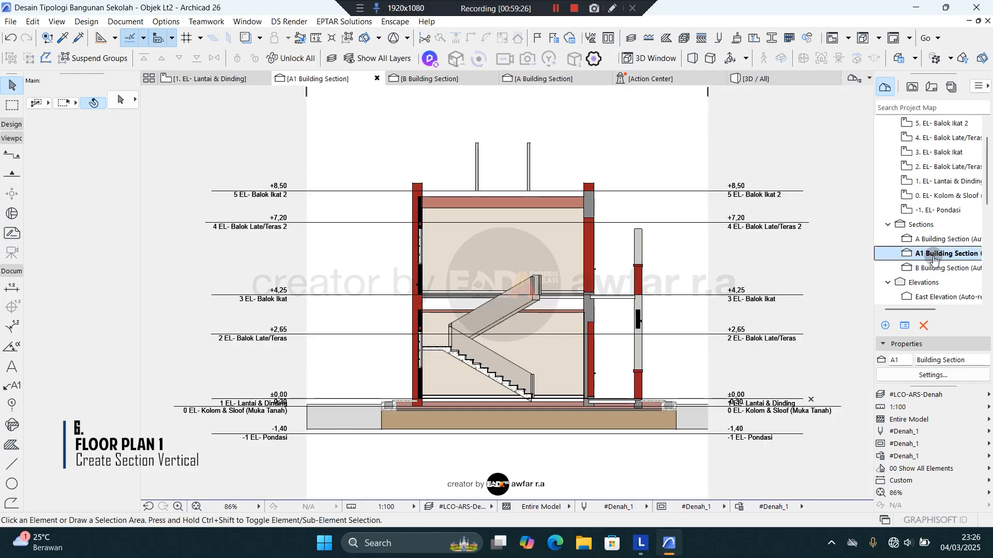
pyautogui.click(463, 507)
pyautogui.click(517, 456)
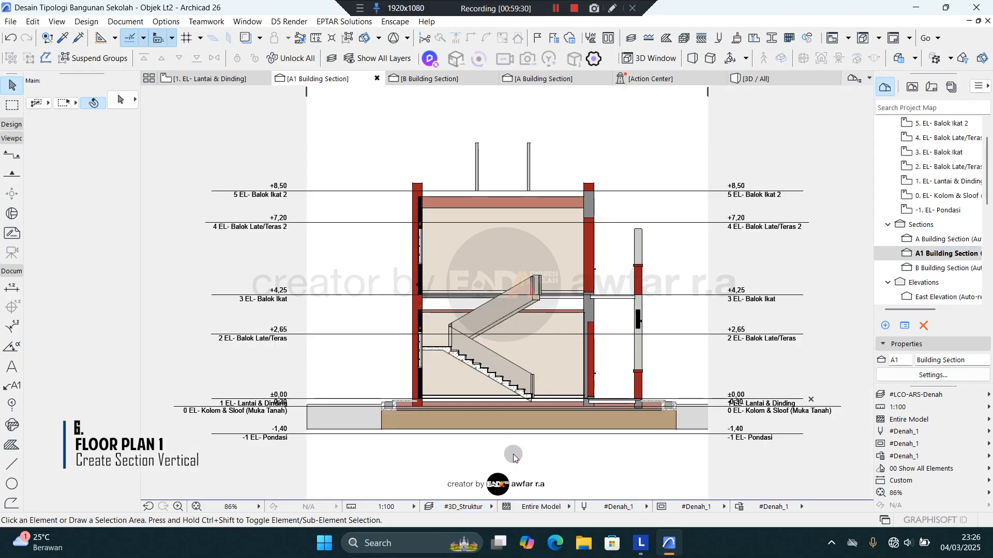
pyautogui.scroll(3, 539, 294)
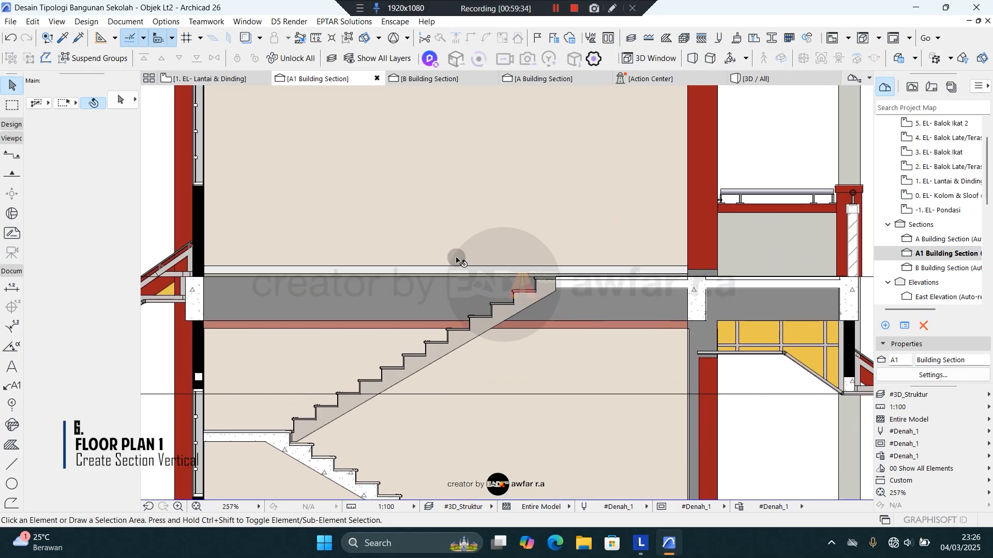
pyautogui.scroll(-3, 458, 255)
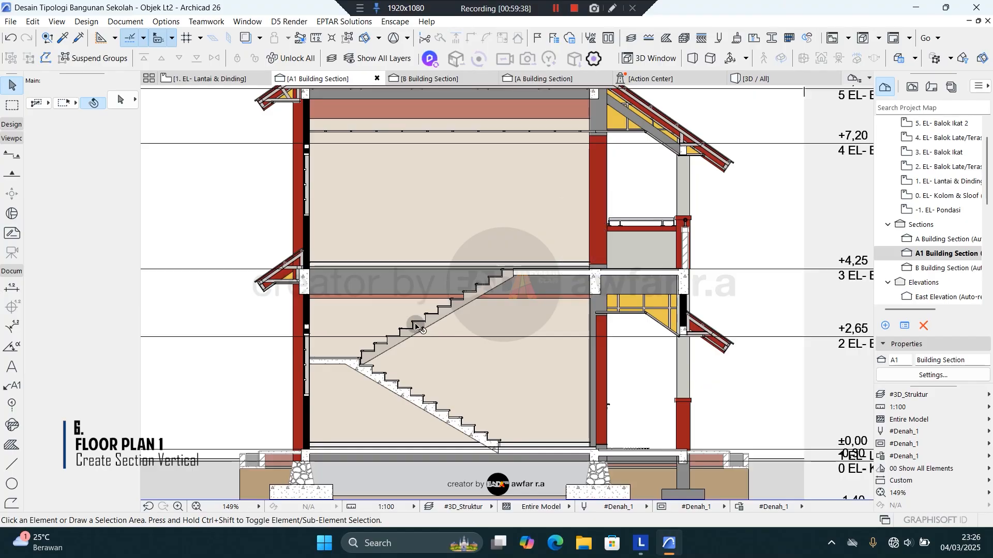
pyautogui.scroll(-3, 515, 263)
# Step: Return to the first-floor plan and set the Text tool's font size to 2 mm on layer 03 Notasi.Text
pyautogui.click(215, 80)
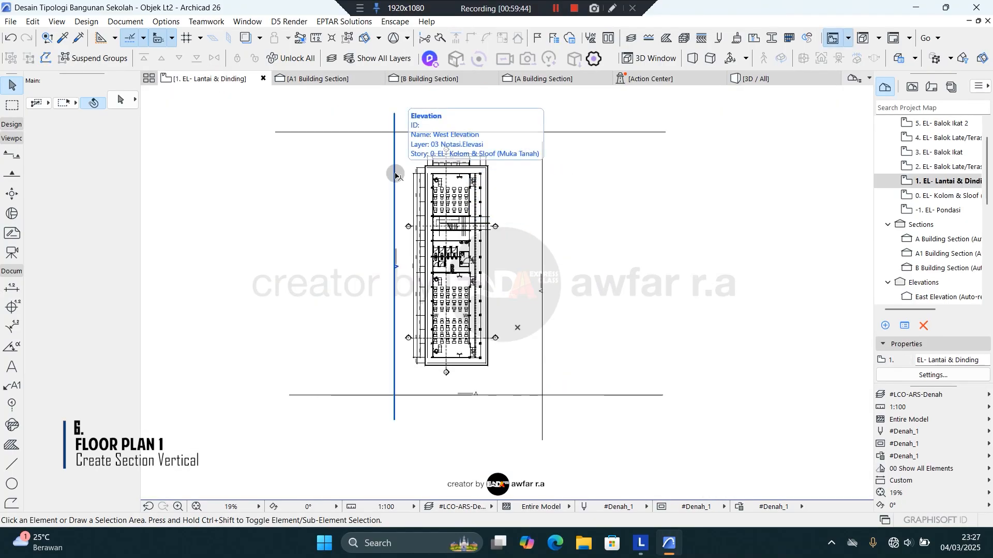
pyautogui.scroll(-2, 430, 206)
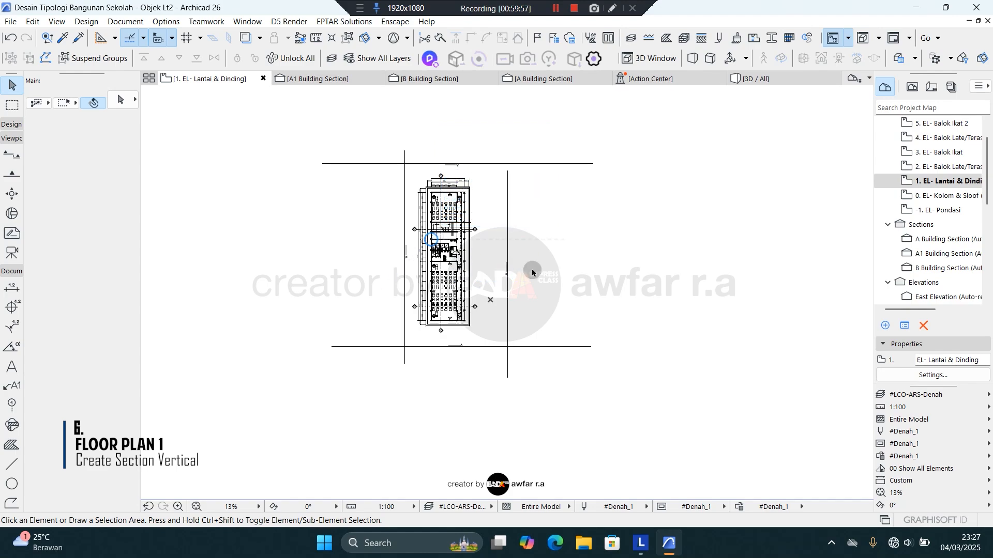
pyautogui.scroll(5, 426, 268)
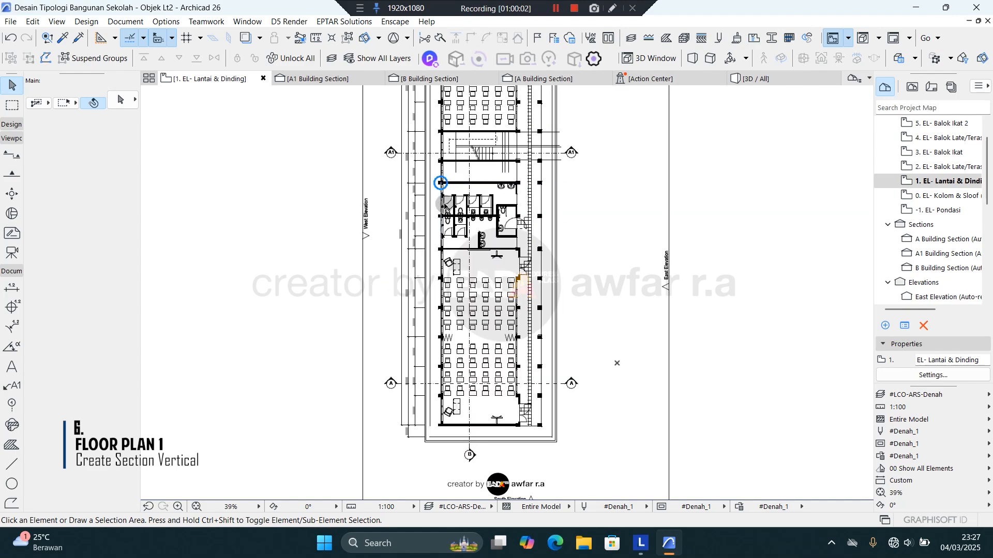
pyautogui.scroll(-1, 409, 283)
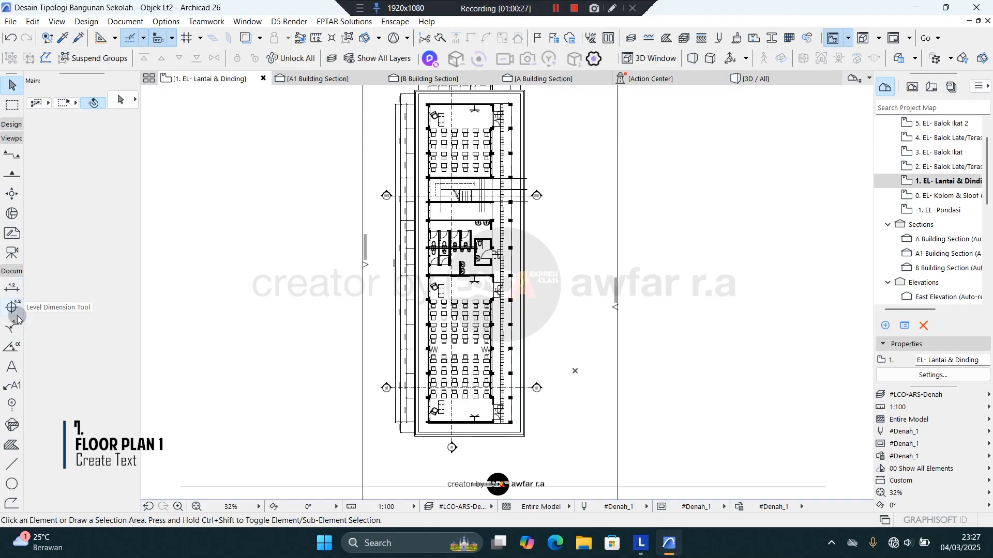
pyautogui.click(13, 367)
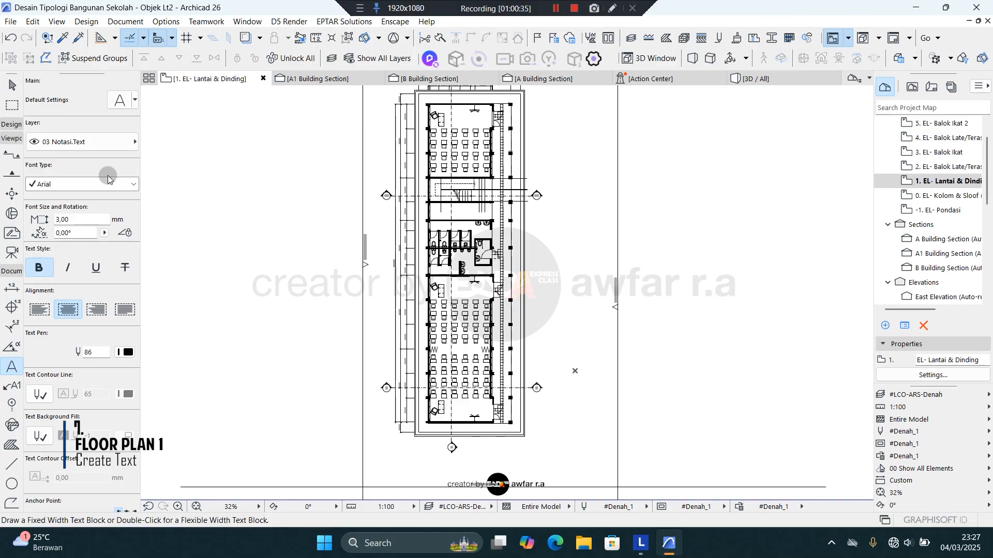
pyautogui.click(112, 142)
pyautogui.click(113, 143)
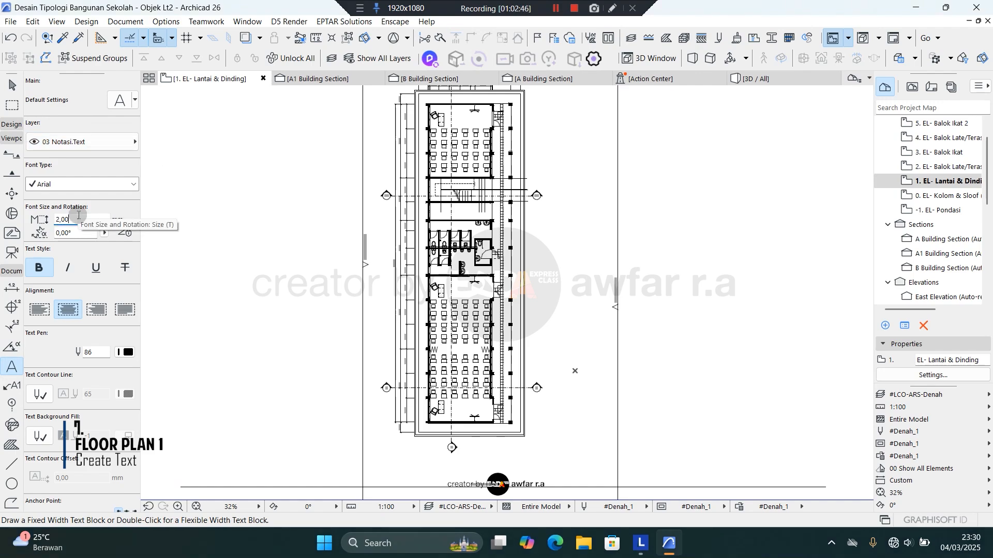
# Step: Place a text block about 2170 mm wide beside the teacher's desk in the southern classroom, reading "RUANG KELAS 1"
pyautogui.scroll(8, 478, 408)
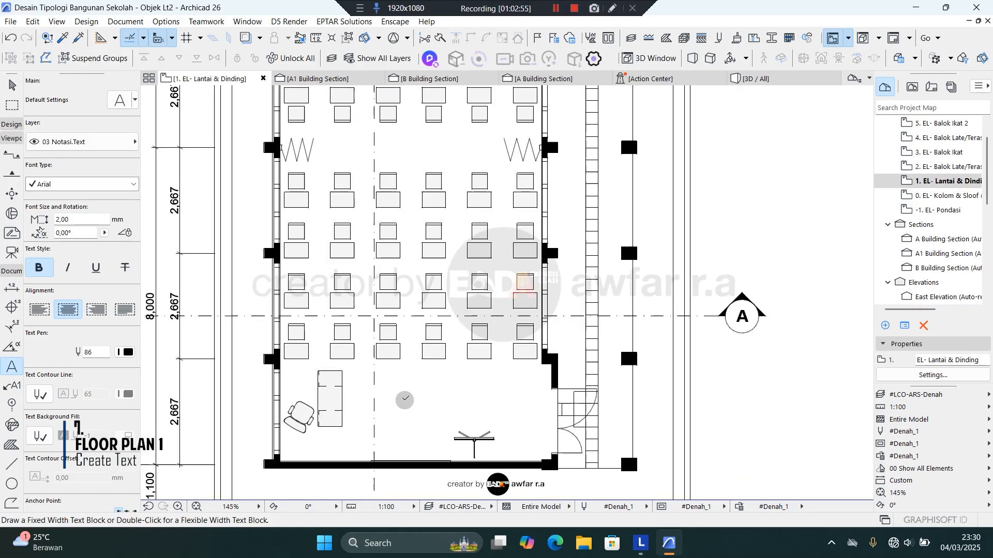
pyautogui.scroll(1, 404, 400)
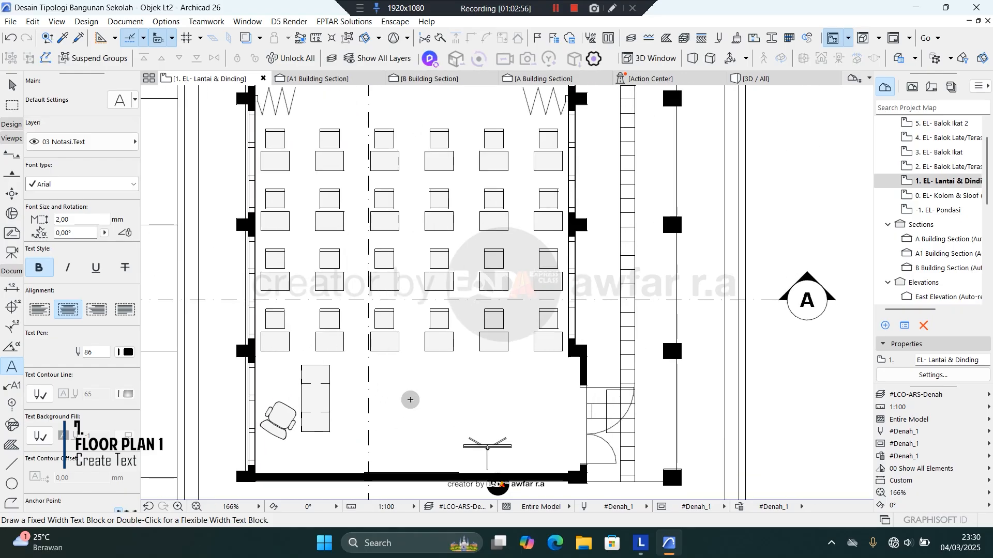
pyautogui.click(408, 370)
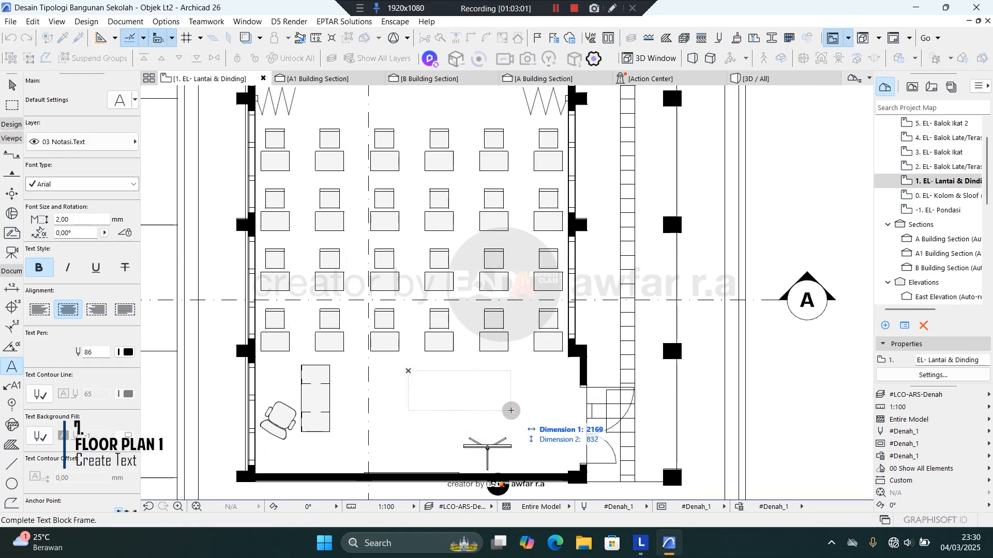
pyautogui.click(510, 411)
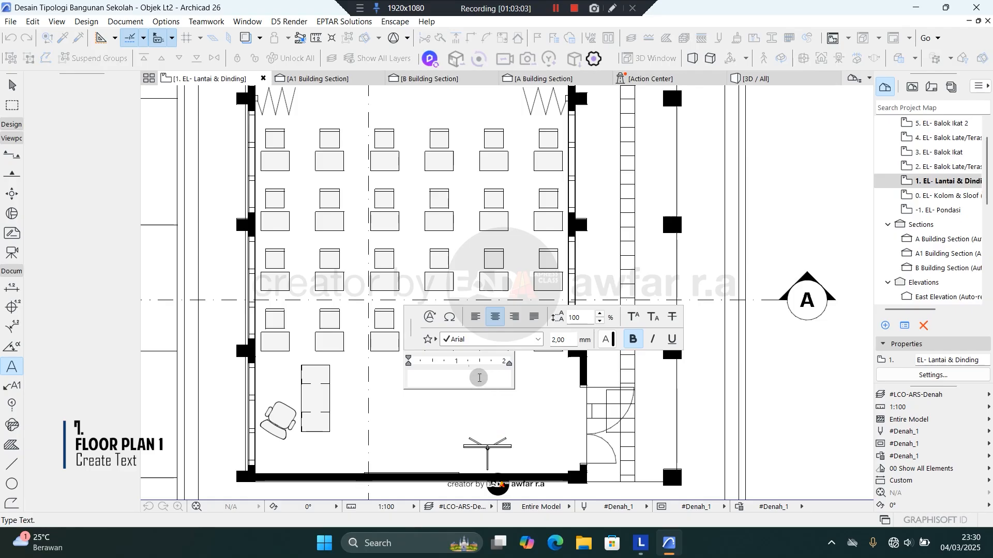
pyautogui.write('RUANG ')
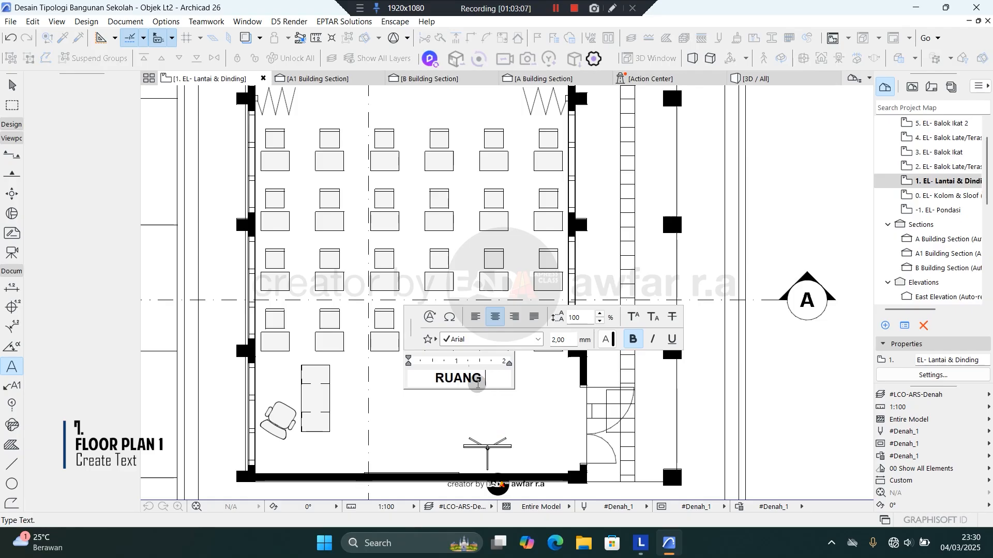
pyautogui.write('KELAS')
pyautogui.press('Return')
pyautogui.write('1')
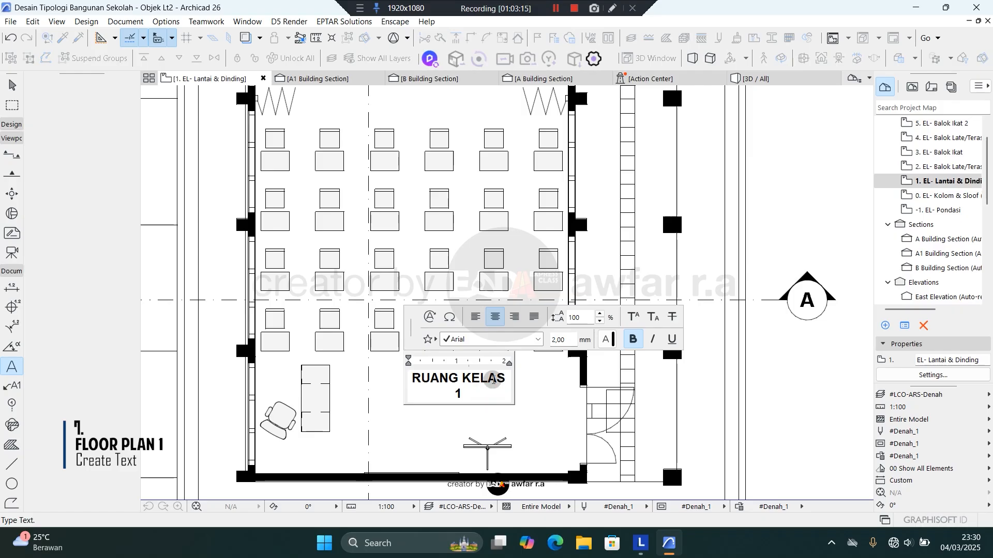
pyautogui.click(521, 389)
pyautogui.press('Escape')
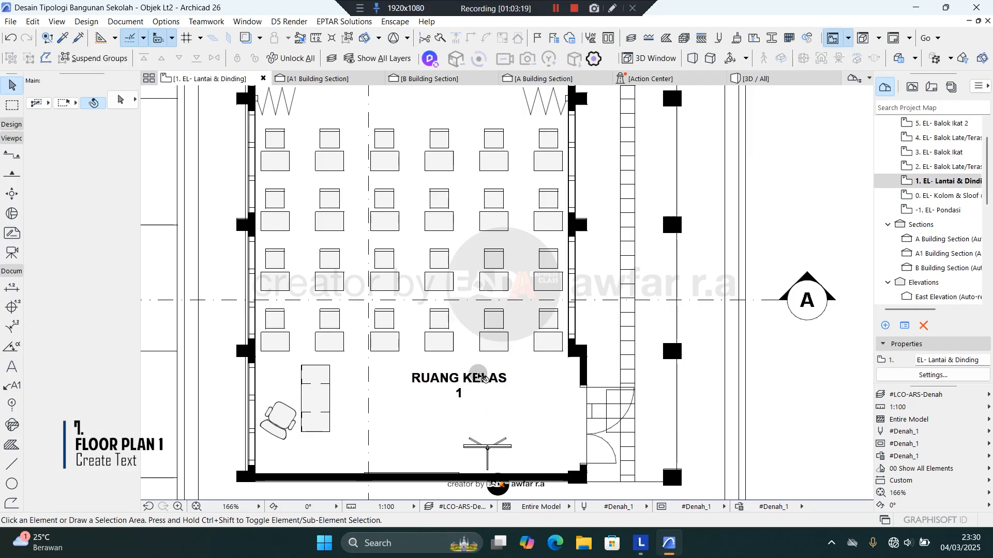
# Step: Widen the classroom label's text block so that "RUANG KELAS 1" fits on one line
pyautogui.click(483, 376)
pyautogui.click(509, 400)
pyautogui.click(527, 400)
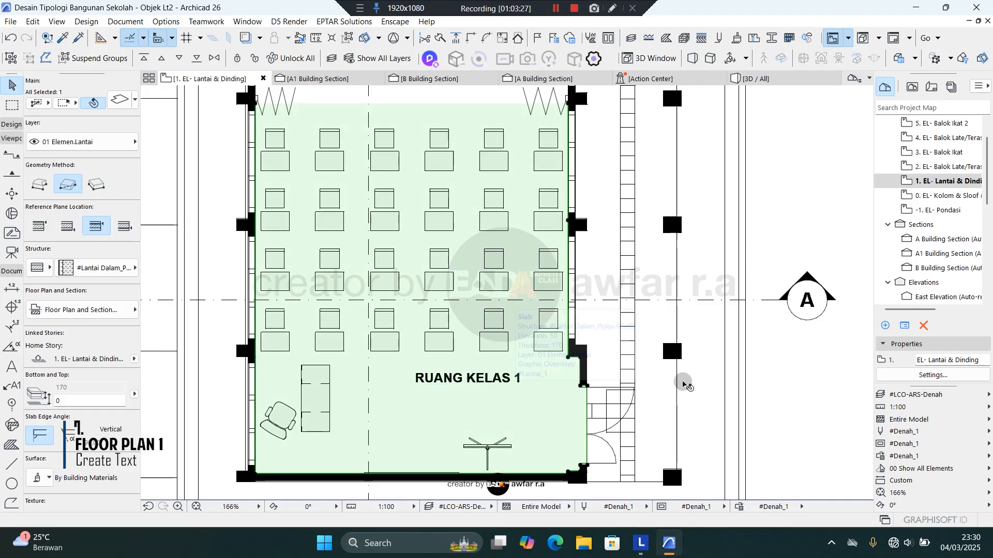
# Step: Remove the bold style from the entire "RUANG KELAS 1" label
pyautogui.scroll(-2, 667, 434)
pyautogui.doubleClick(492, 389)
pyautogui.doubleClick(492, 389)
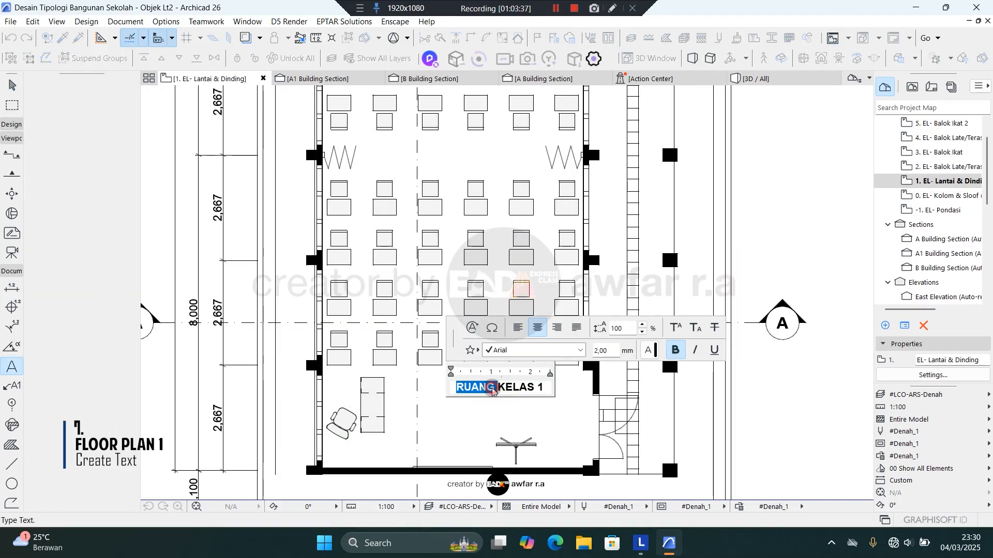
pyautogui.hotkey('ctrl', 'a')
pyautogui.click(675, 353)
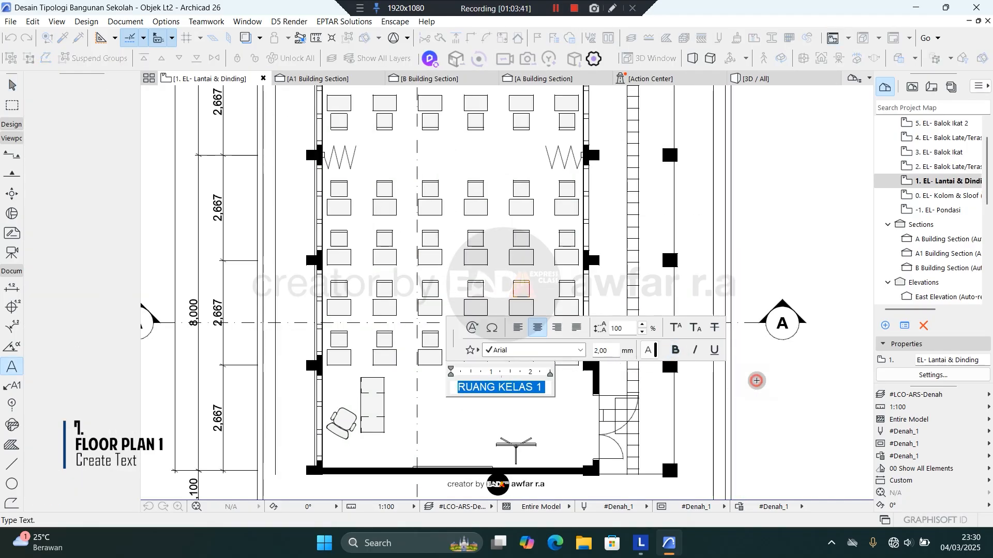
pyautogui.click(754, 382)
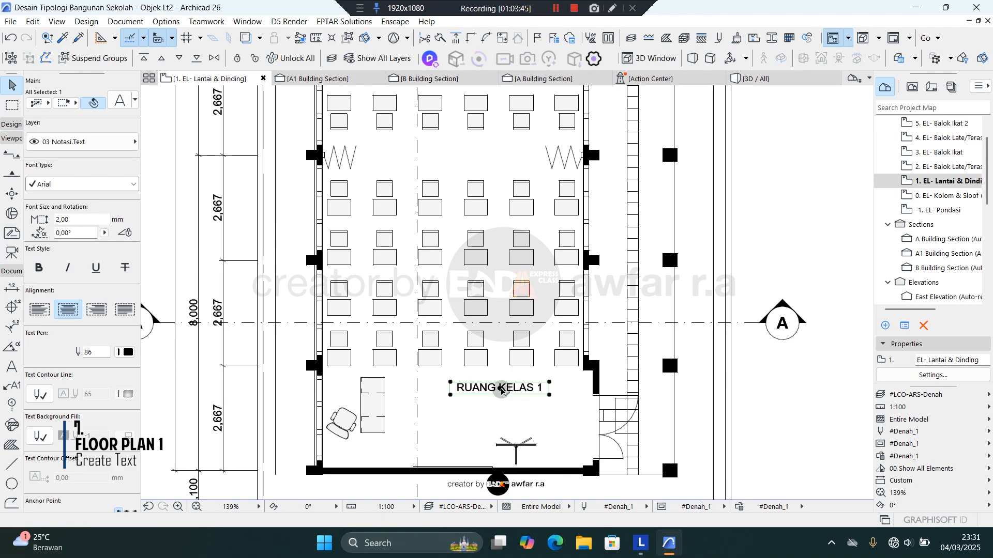
# Step: Copy the classroom label about 14,690 mm north into the toilet area beside the two washbasins
pyautogui.hotkey('ctrl', 'shift', 'd')
pyautogui.click(500, 388)
pyautogui.scroll(-3, 509, 371)
pyautogui.moveTo(517, 219); pyautogui.dragTo(511, 411, button='middle')
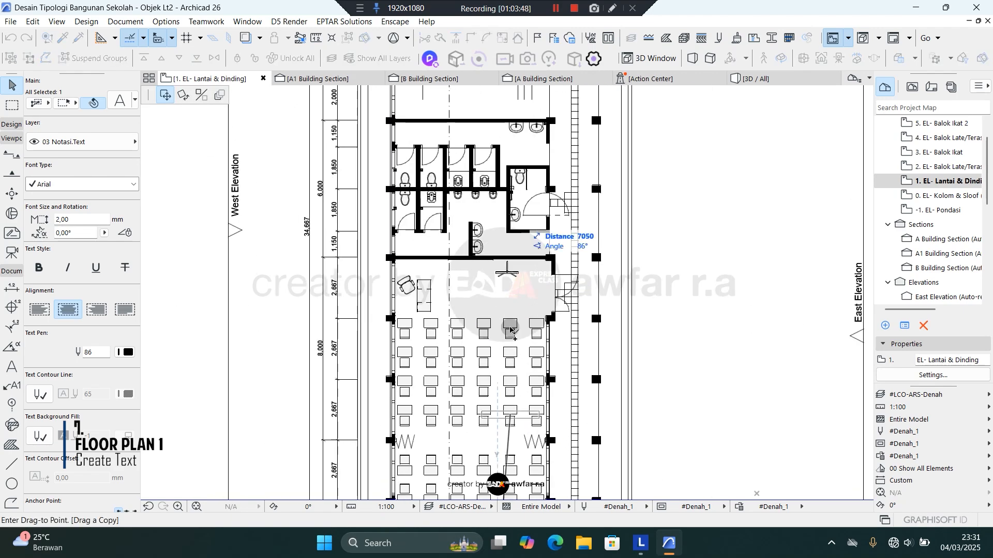
pyautogui.moveTo(492, 220); pyautogui.dragTo(518, 302, button='middle')
pyautogui.scroll(4, 518, 302)
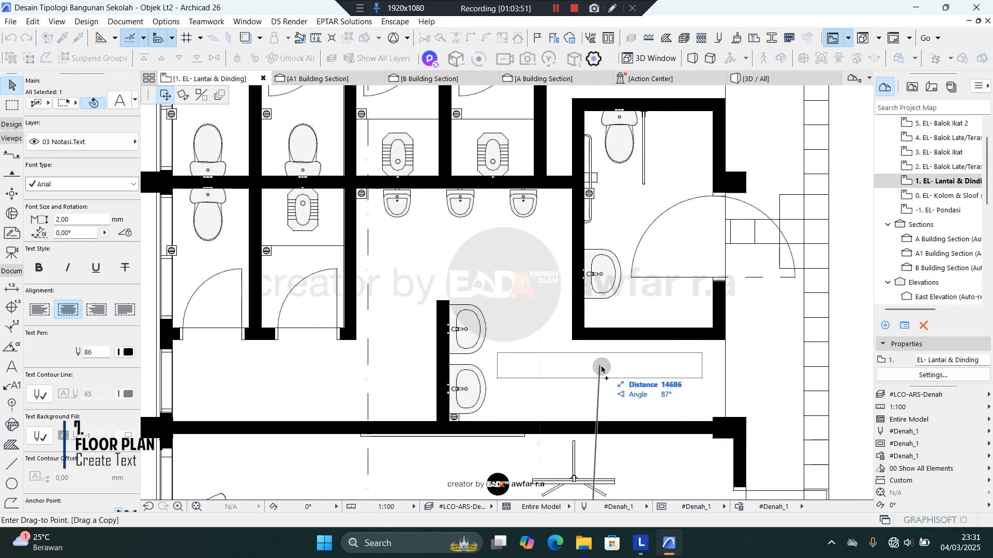
pyautogui.click(602, 365)
# Step: Replace the copied label's text with "TOILET PRIA" on two lines
pyautogui.doubleClick(658, 366)
pyautogui.tripleClick(658, 366)
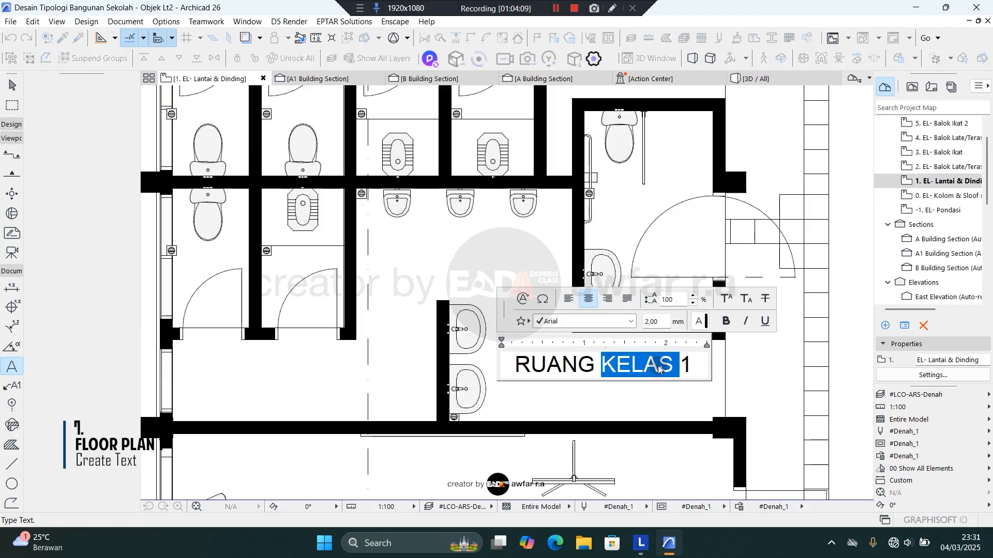
pyautogui.write('t')
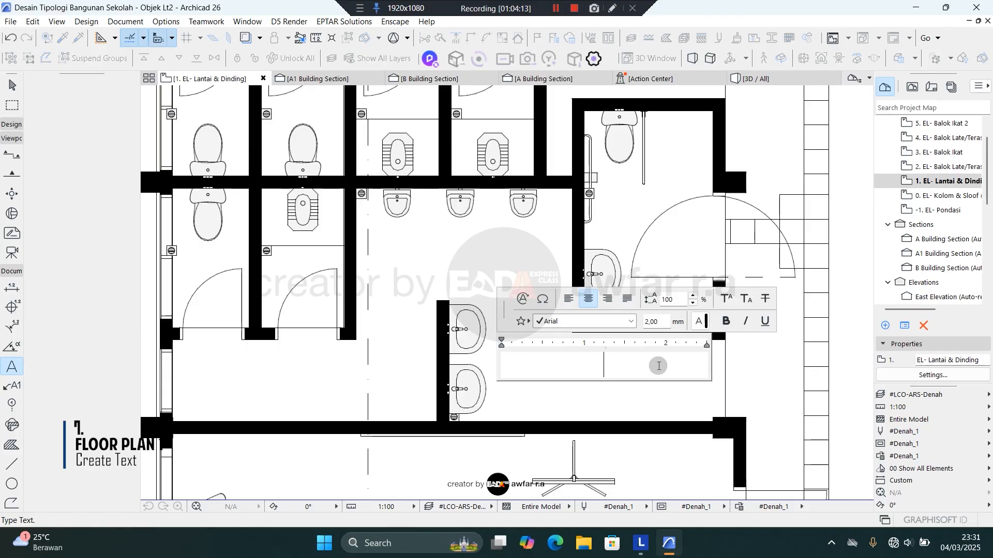
pyautogui.write('OILET')
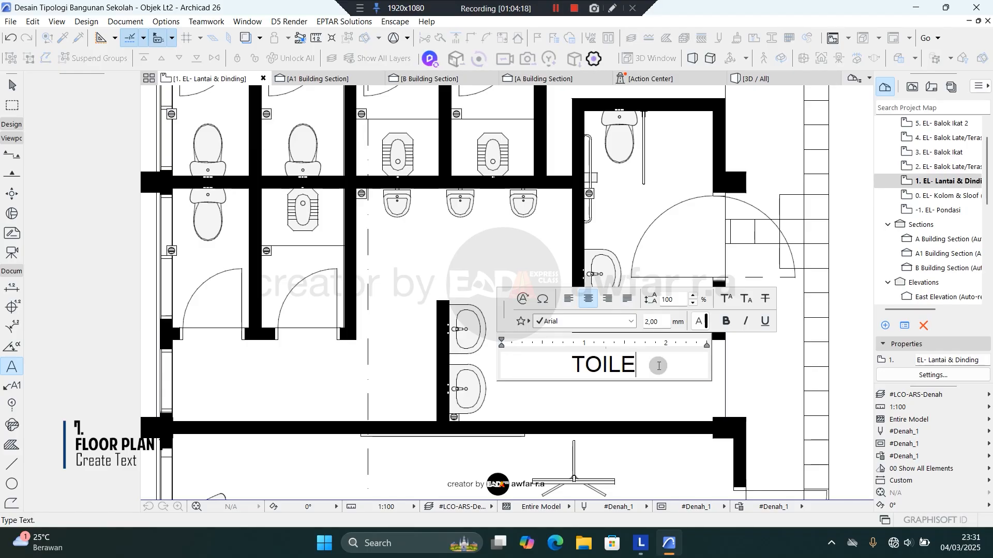
pyautogui.press('Return')
pyautogui.write('PRIA')
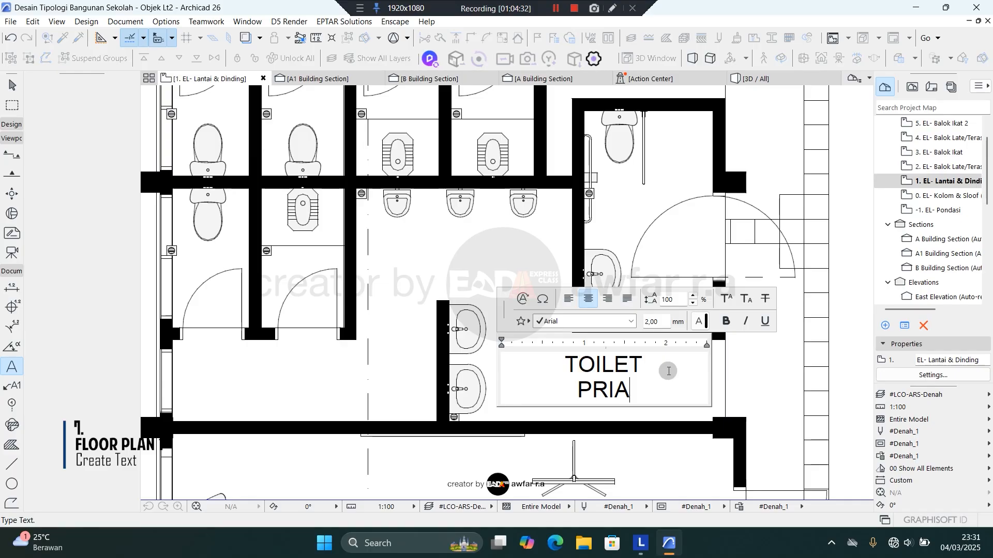
# Step: Narrow the "TOILET PRIA" text block to fit its two lines and set the line spacing to 70%
pyautogui.click(751, 362)
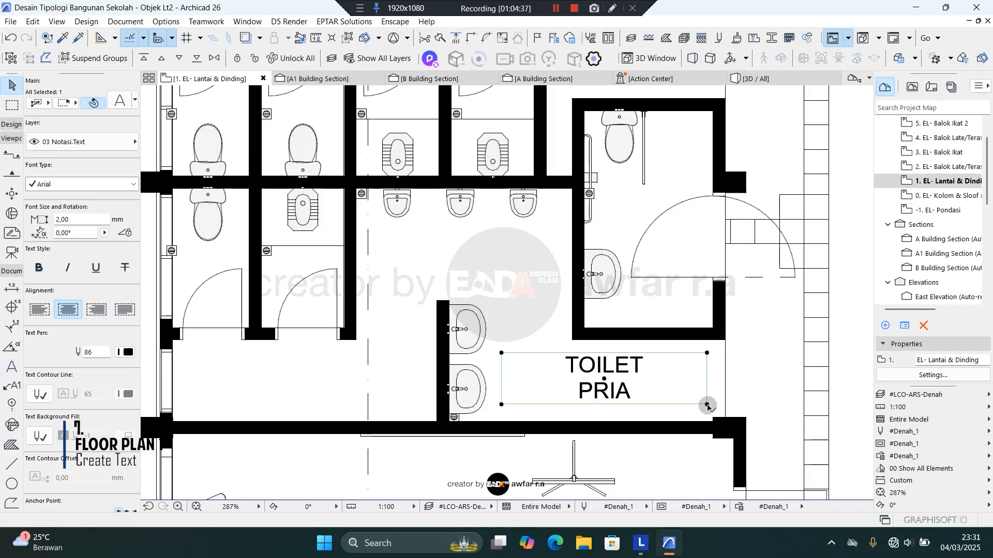
pyautogui.moveTo(708, 407); pyautogui.dragTo(598, 403)
pyautogui.doubleClick(565, 392)
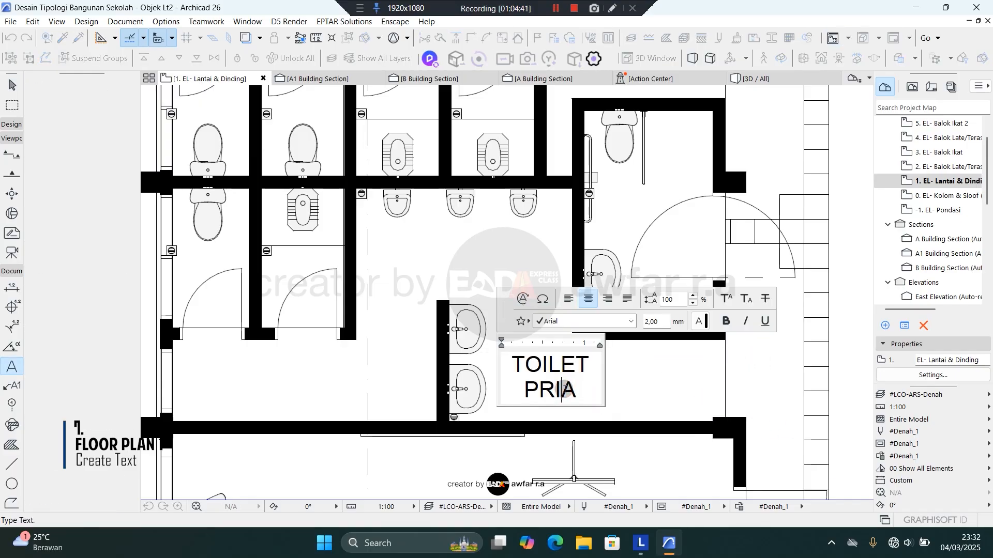
pyautogui.doubleClick(565, 393)
pyautogui.tripleClick(565, 393)
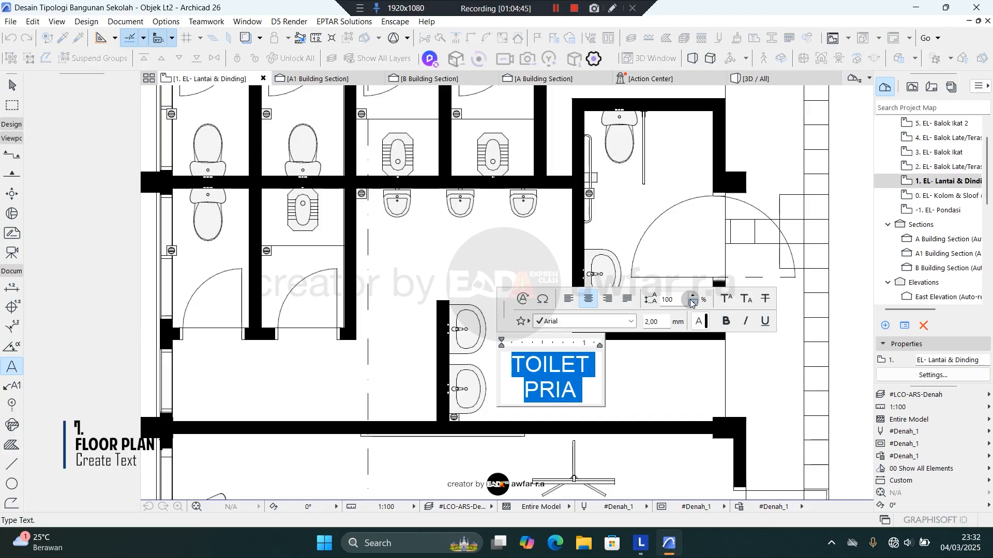
pyautogui.click(654, 296)
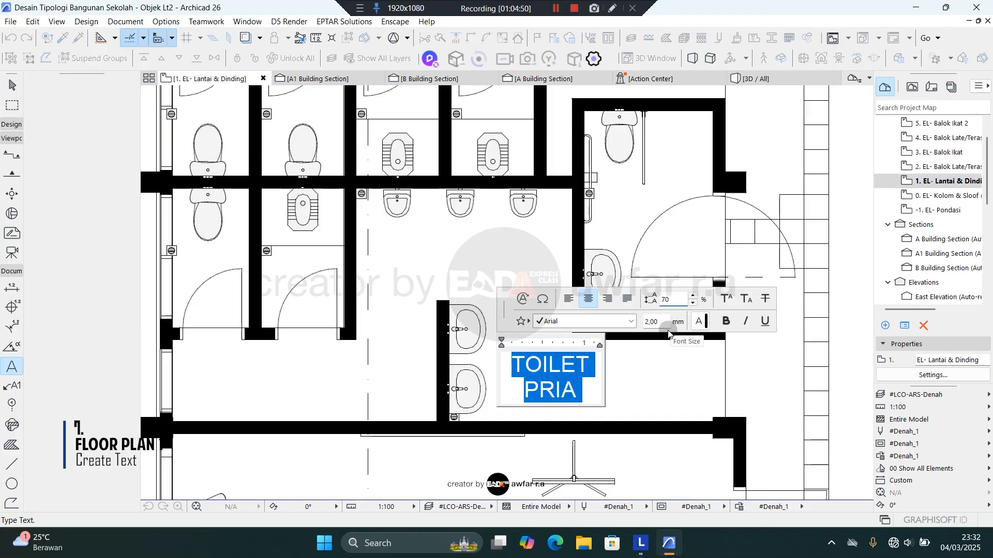
pyautogui.click(638, 381)
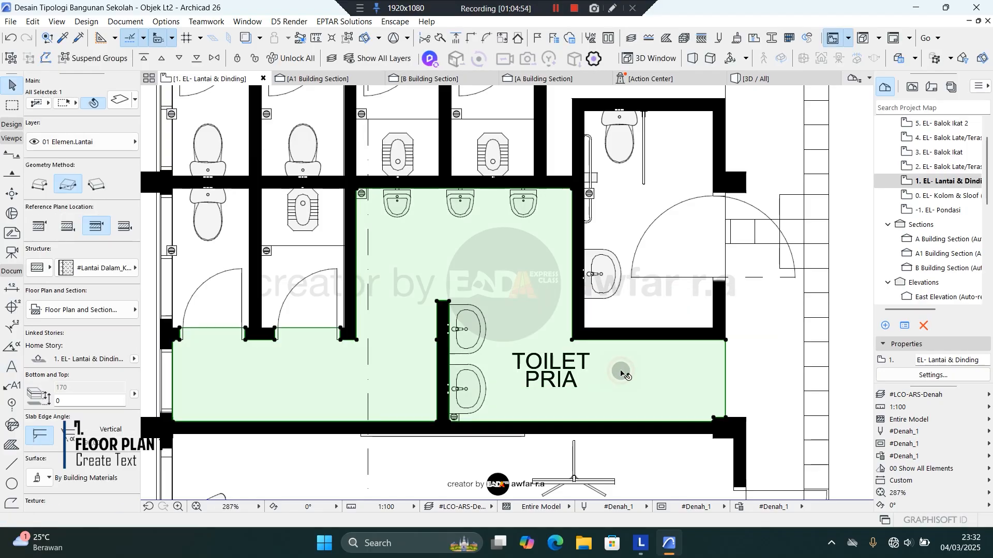
# Step: Move the "TOILET PRIA" label east toward the toilet entrance and place a copy in the northern toilet area south of its washbasins
pyautogui.click(551, 370)
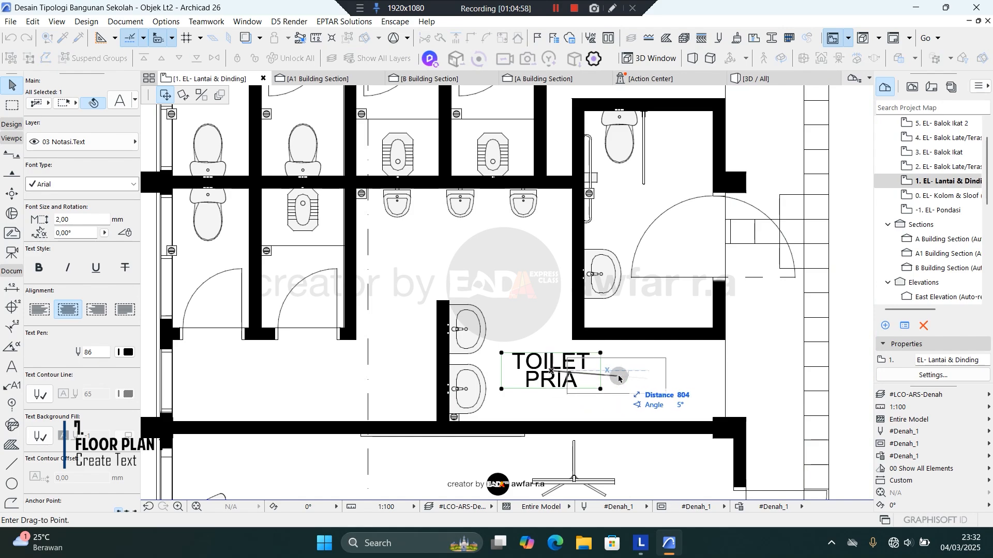
pyautogui.click(652, 378)
pyautogui.click(652, 378)
pyautogui.scroll(-3, 577, 413)
pyautogui.scroll(1, 608, 197)
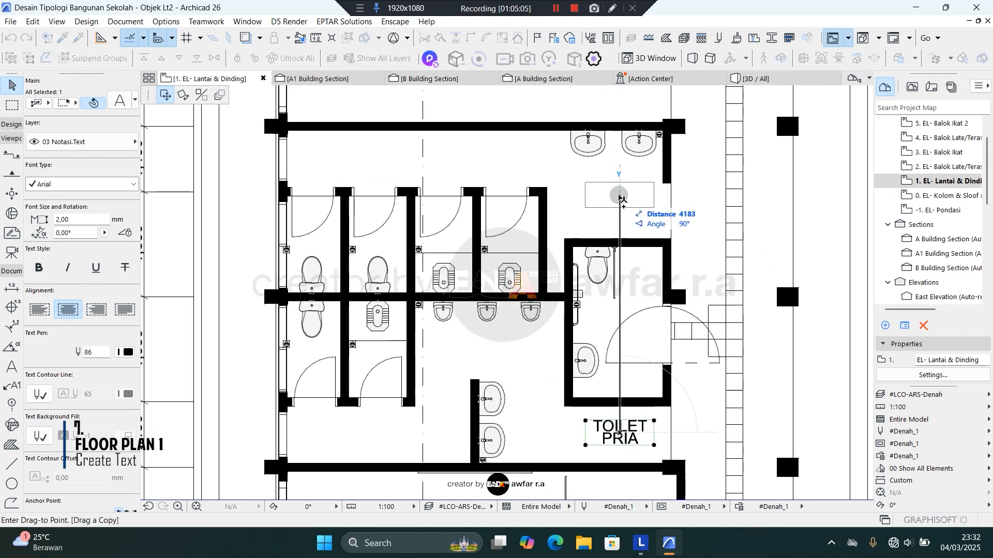
pyautogui.click(620, 206)
# Step: Change the copied label in the northern toilet area to read "TOILET WANITA"
pyautogui.doubleClick(619, 212)
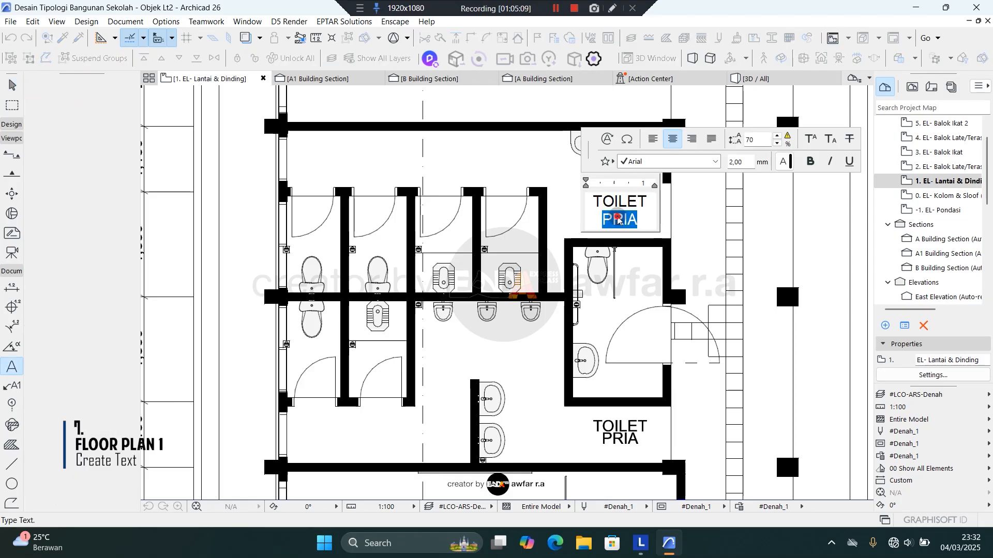
pyautogui.write('WANITA')
pyautogui.click(694, 203)
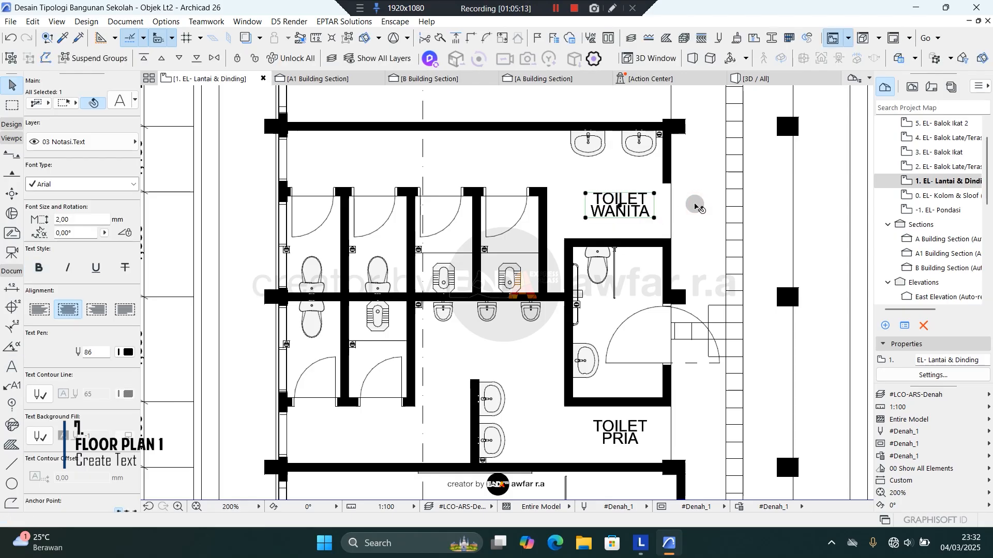
pyautogui.click(689, 217)
pyautogui.click(831, 206)
pyautogui.scroll(-3, 580, 274)
pyautogui.scroll(3, 589, 254)
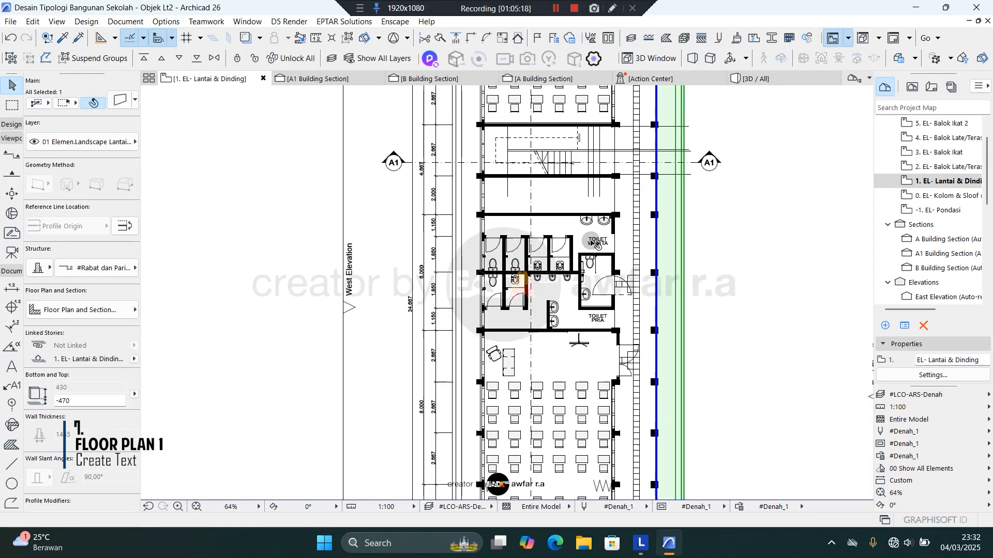
pyautogui.click(599, 242)
pyautogui.click(600, 242)
pyautogui.scroll(-2, 484, 307)
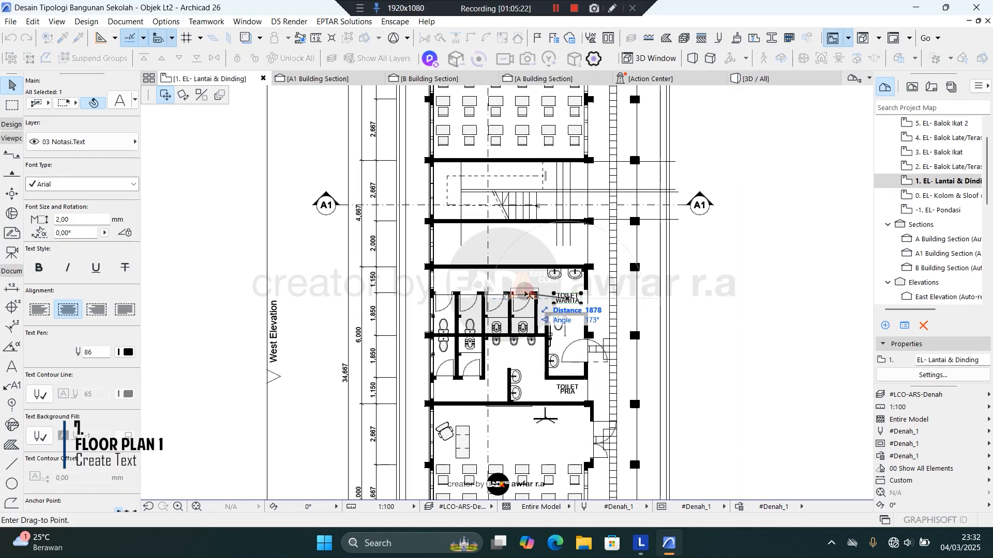
pyautogui.press('Escape')
# Step: Copy the "RUANG KELAS 1" label straight north to the front of the classroom just south of the toilets
pyautogui.scroll(-3, 561, 279)
pyautogui.moveTo(561, 414); pyautogui.dragTo(567, 286, button='middle')
pyautogui.scroll(2, 563, 400)
pyautogui.scroll(2, 563, 399)
pyautogui.click(561, 367)
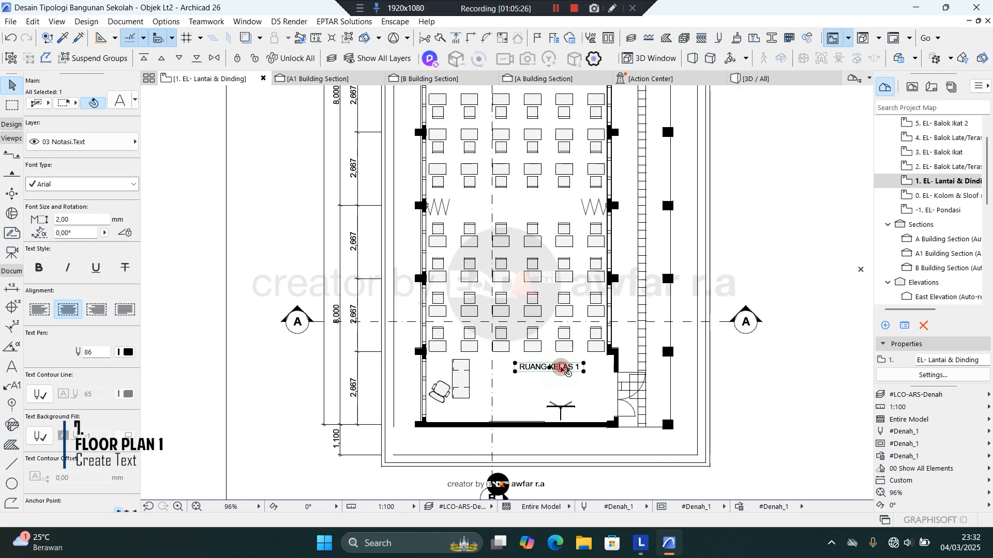
pyautogui.hotkey('ctrl', 'shift', 'd')
pyautogui.click(550, 366)
pyautogui.scroll(-2, 554, 331)
pyautogui.click(556, 149)
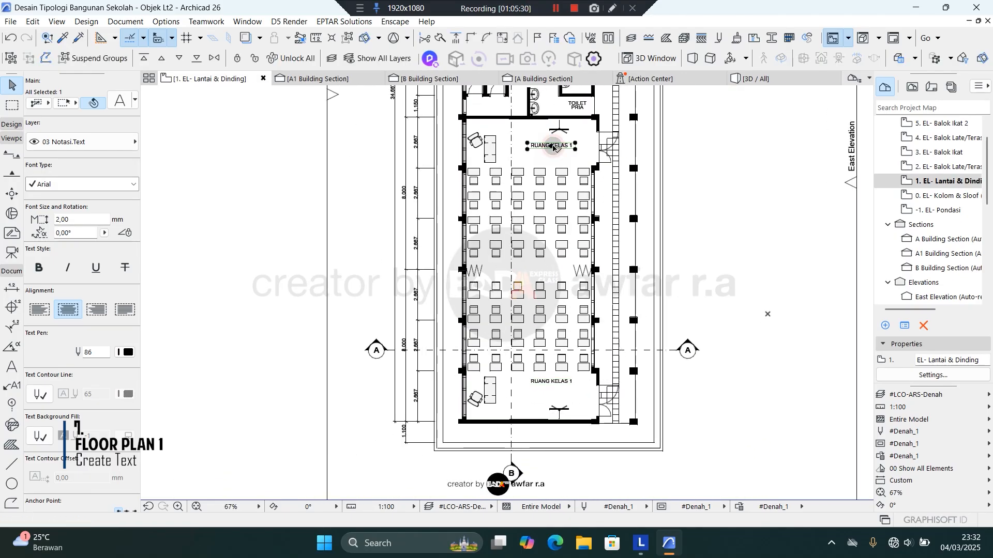
# Step: Renumber the copied classroom label south of the toilets as "RUANG KELAS 2"
pyautogui.scroll(3, 556, 149)
pyautogui.doubleClick(593, 149)
pyautogui.doubleClick(592, 149)
pyautogui.write('2')
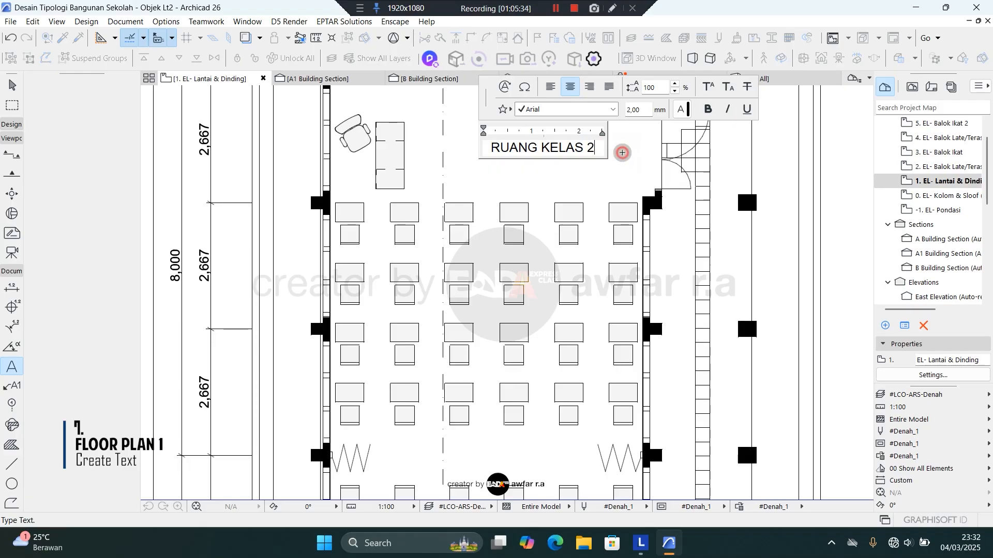
pyautogui.click(623, 151)
# Step: Copy the "RUANG KELAS 2" label to the front of the northernmost classroom, near its projector screen
pyautogui.click(546, 151)
pyautogui.scroll(-3, 532, 338)
pyautogui.scroll(3, 532, 337)
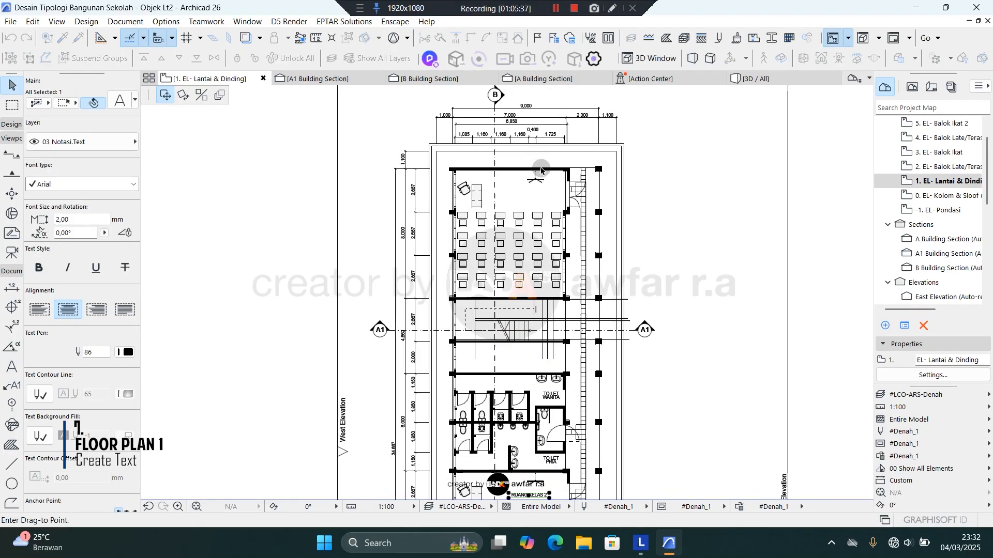
pyautogui.click(516, 229)
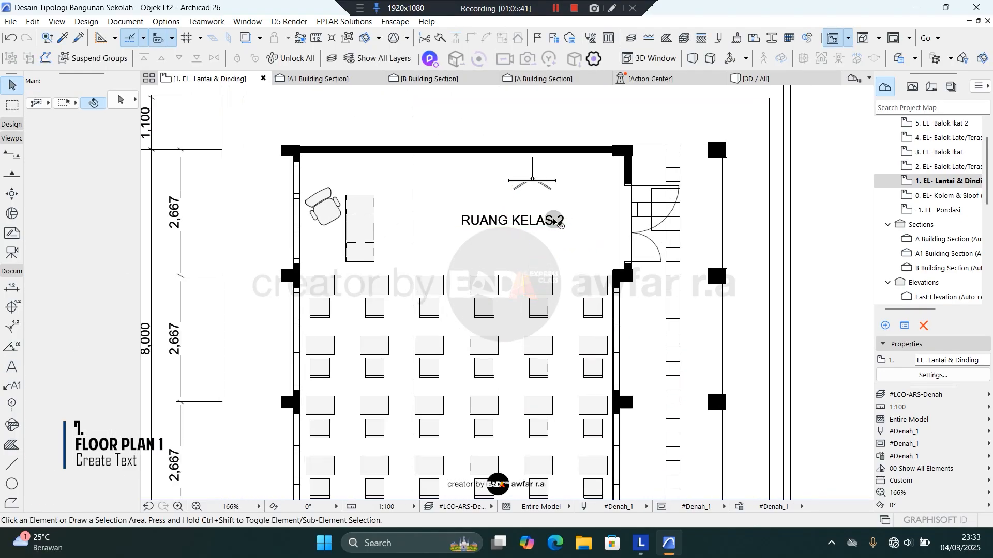
# Step: Renumber the northernmost classroom's label as "RUANG KELAS 3"
pyautogui.doubleClick(564, 221)
pyautogui.doubleClick(566, 222)
pyautogui.write('3')
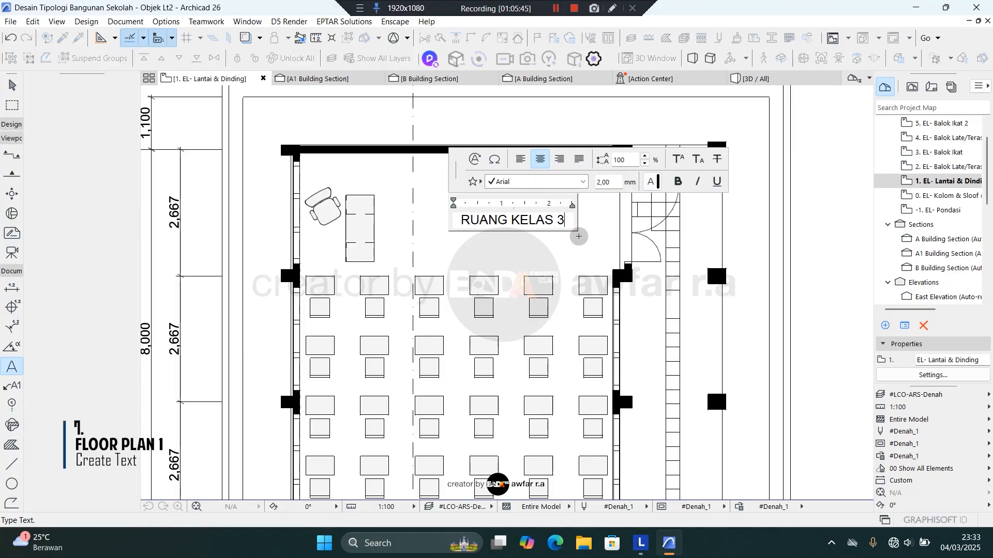
pyautogui.click(581, 240)
# Step: Review the room name labels along the whole floor plan, from the northernmost classroom to the southernmost one
pyautogui.scroll(-3, 527, 162)
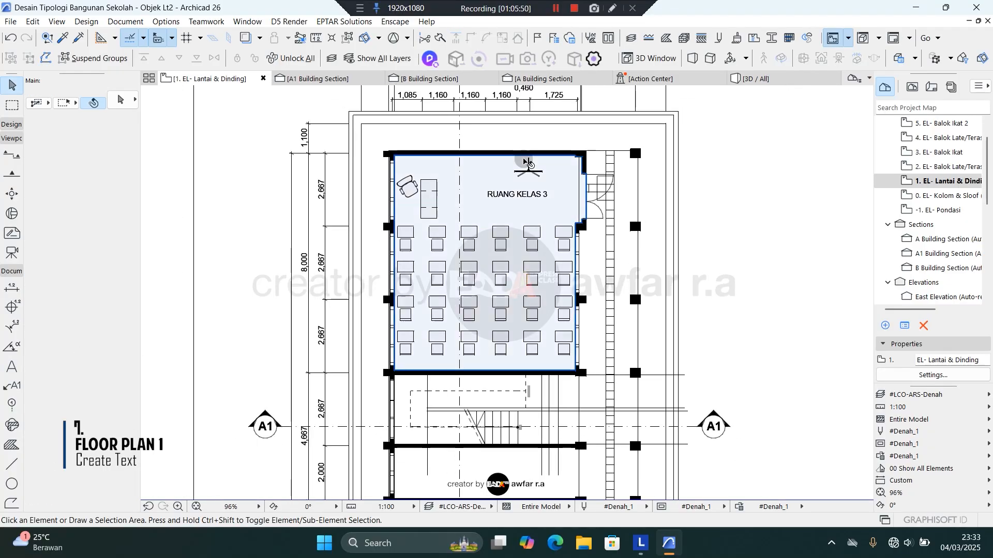
pyautogui.scroll(-2, 525, 161)
pyautogui.moveTo(527, 297); pyautogui.dragTo(527, 186, button='middle')
pyautogui.scroll(-2, 527, 186)
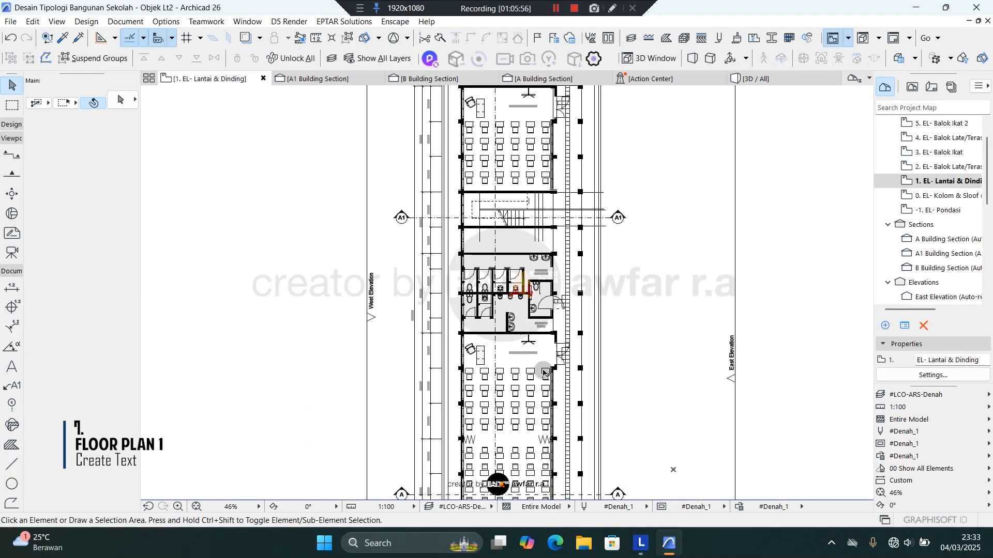
pyautogui.moveTo(546, 321); pyautogui.dragTo(549, 178, button='middle')
pyautogui.scroll(3, 552, 264)
pyautogui.scroll(-1, 552, 264)
pyautogui.scroll(-2, 550, 178)
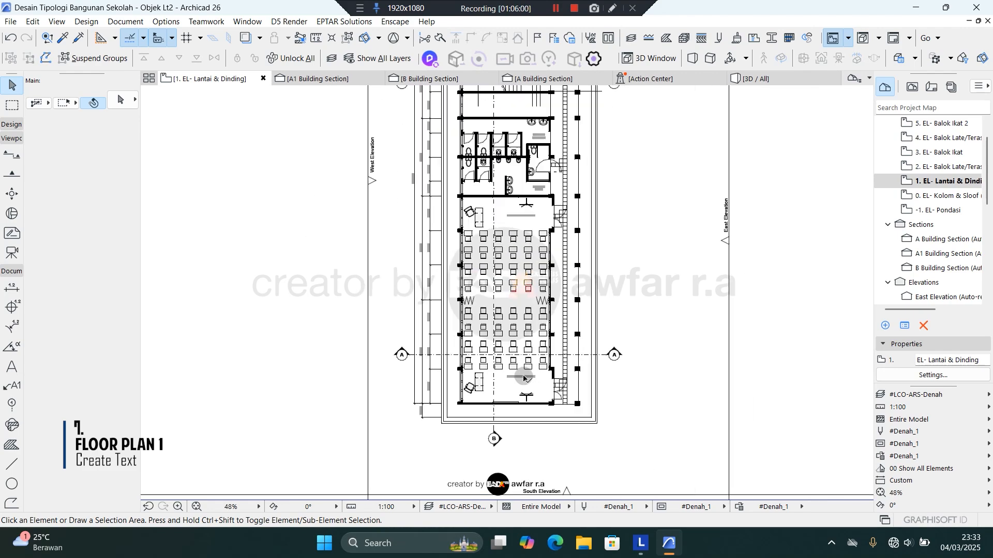
pyautogui.scroll(3, 523, 382)
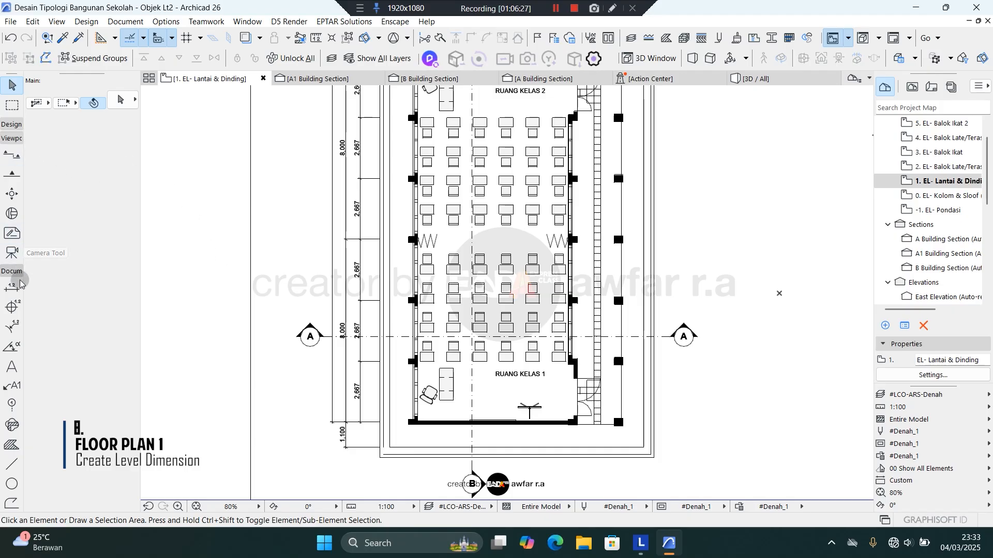
# Step: Place a level dimension on the 03 Notasi.Elevasi layer directly below the "RUANG KELAS 1" label
pyautogui.click(13, 309)
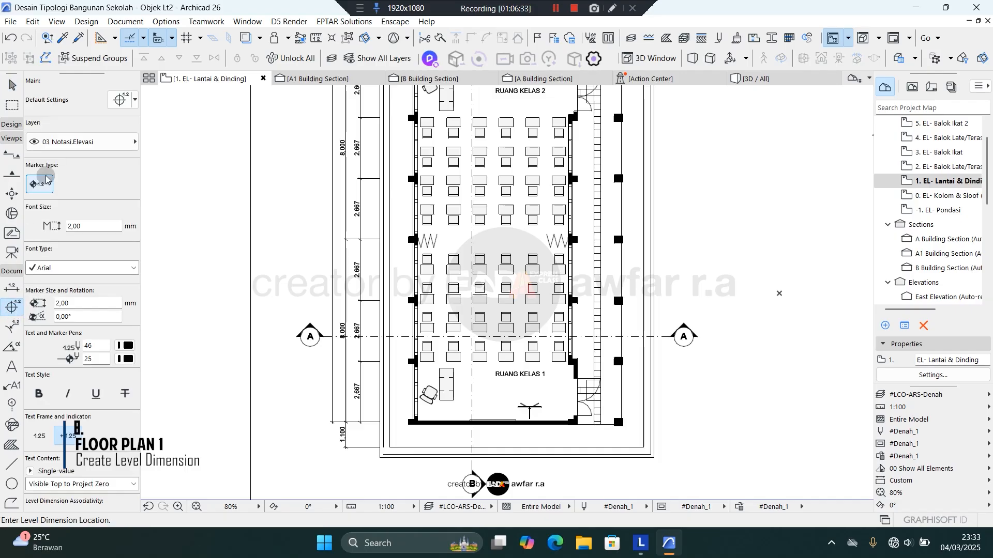
pyautogui.click(86, 145)
pyautogui.click(86, 145)
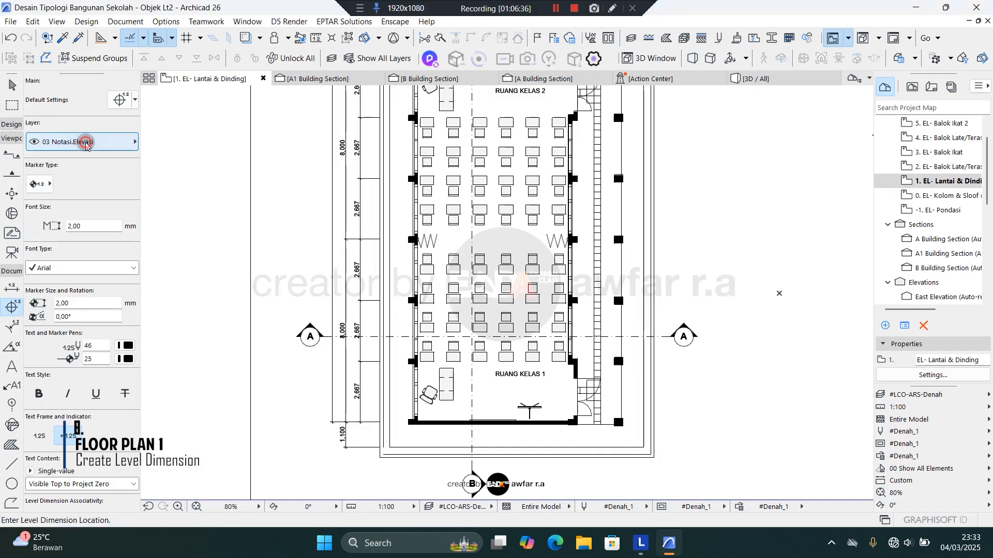
pyautogui.click(86, 145)
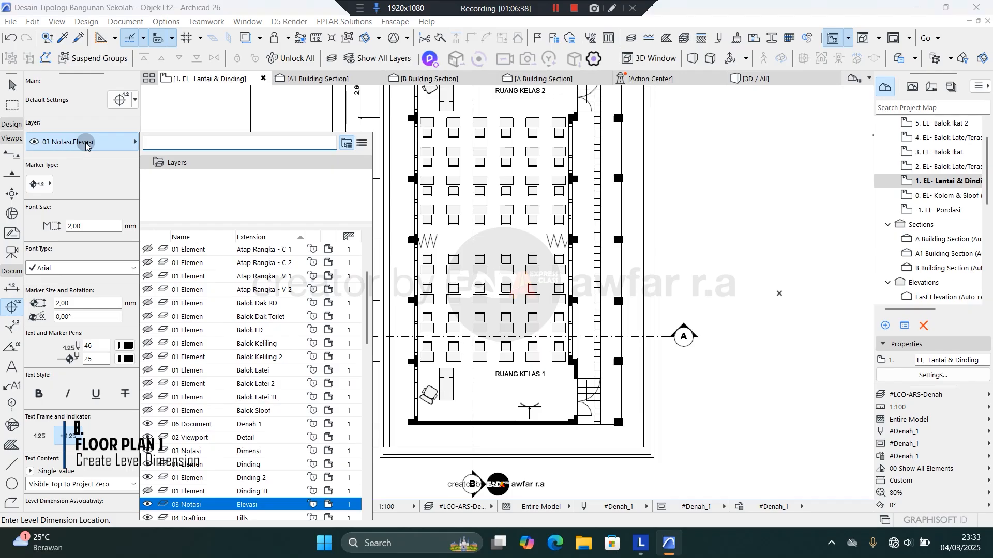
pyautogui.click(86, 145)
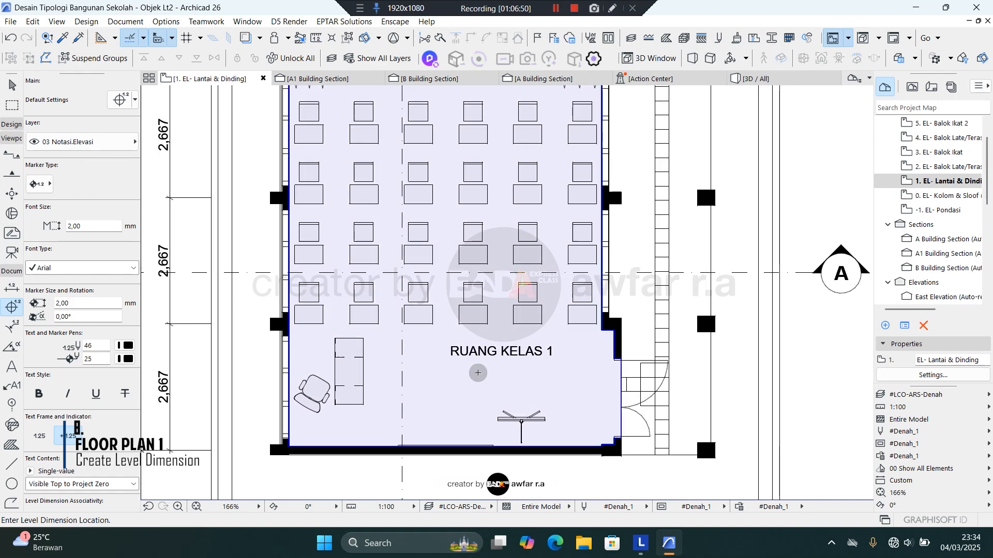
pyautogui.scroll(2, 478, 377)
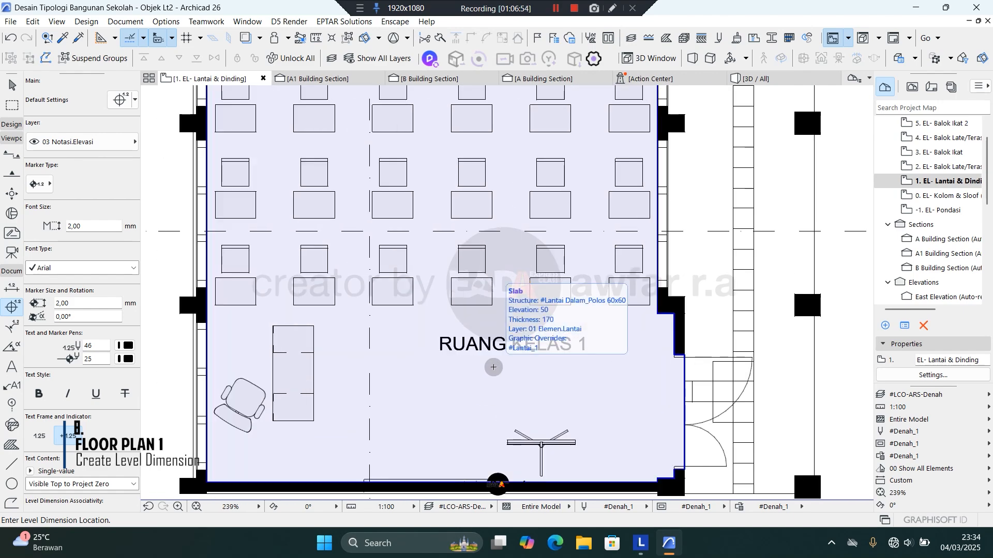
pyautogui.click(494, 367)
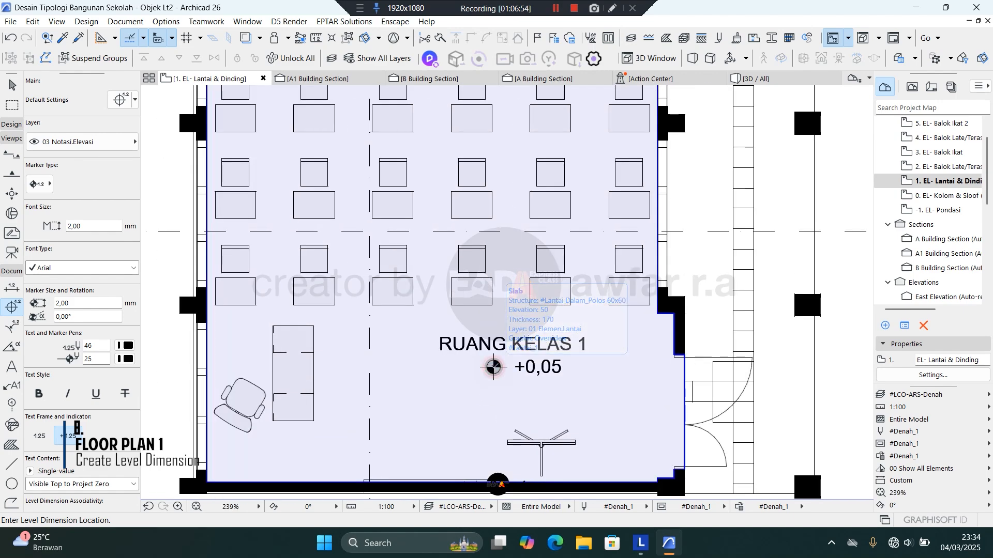
pyautogui.press('Escape')
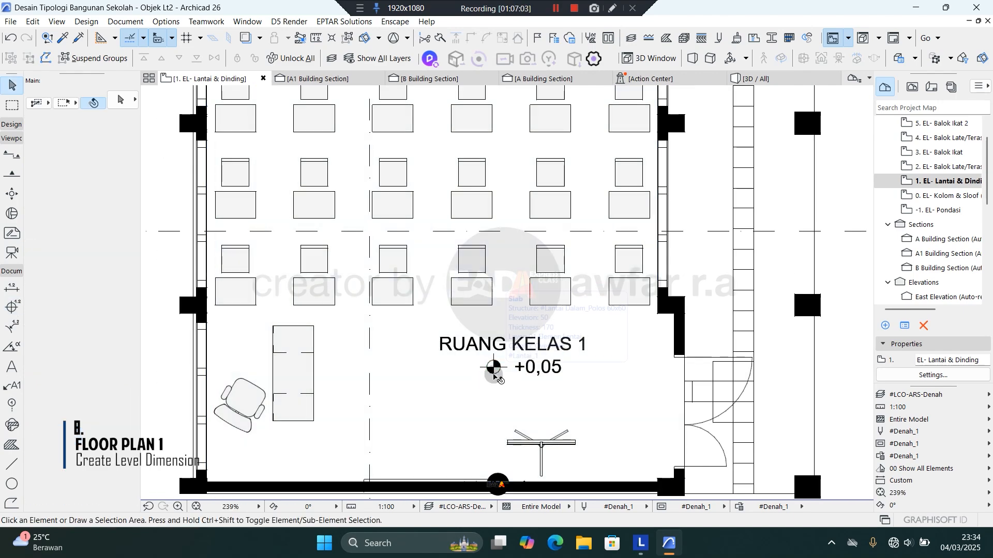
# Step: Examine the single-value and multi-line text content options in the new level dimension's settings
pyautogui.click(494, 369)
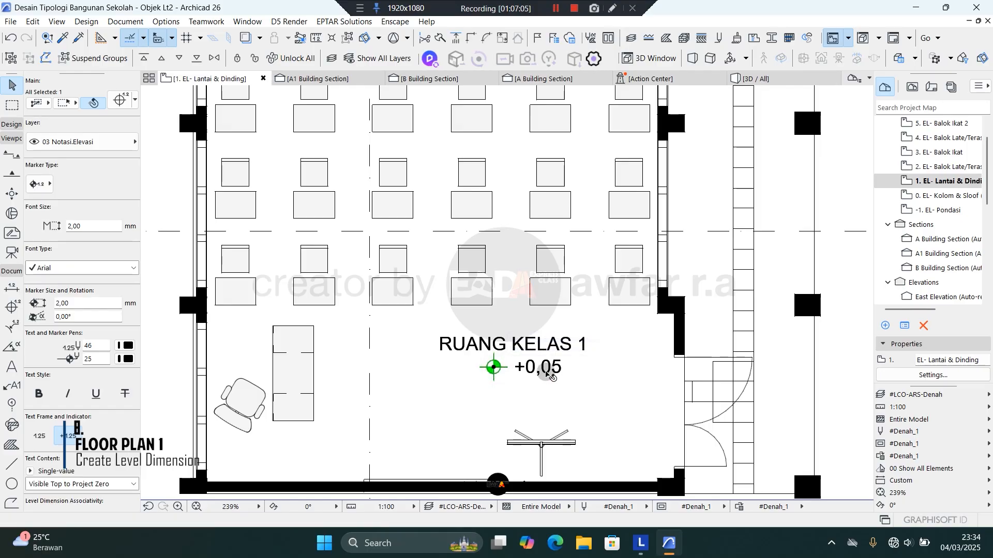
pyautogui.click(123, 102)
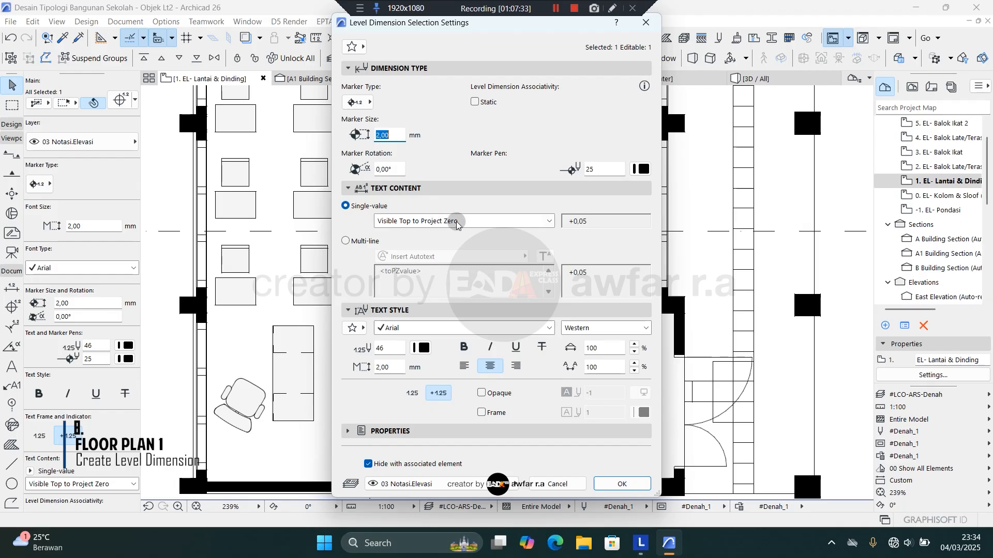
pyautogui.click(457, 221)
pyautogui.click(458, 223)
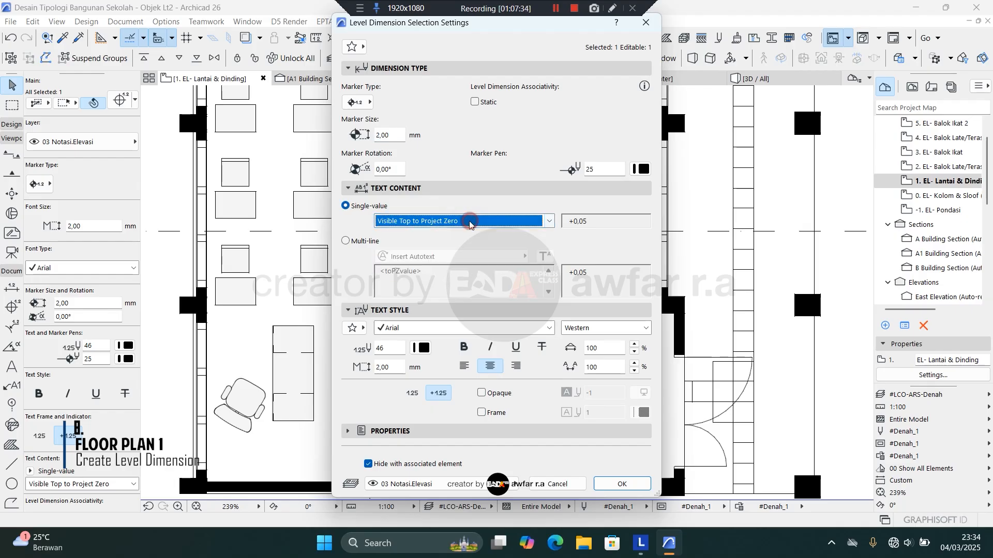
pyautogui.click(346, 241)
pyautogui.moveTo(440, 272); pyautogui.dragTo(368, 270)
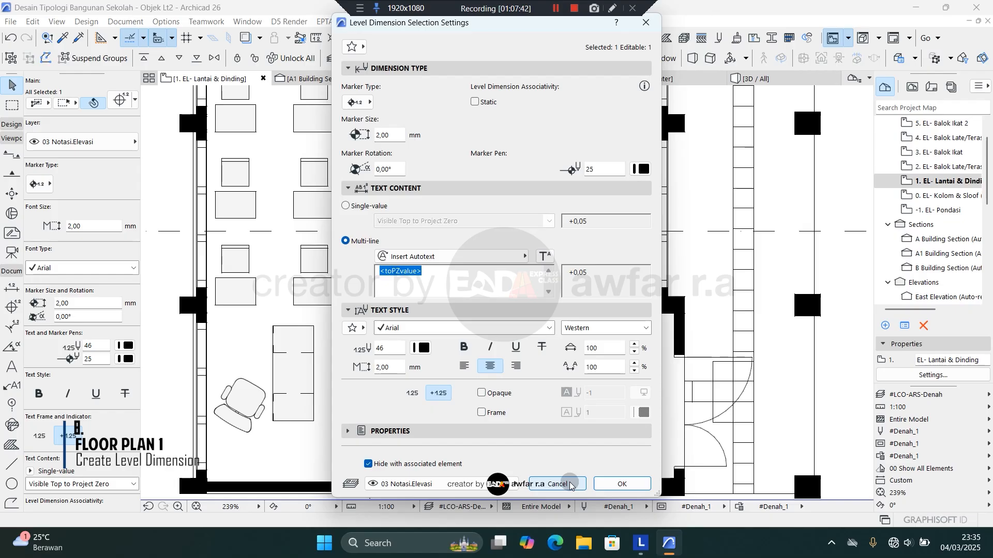
pyautogui.click(570, 485)
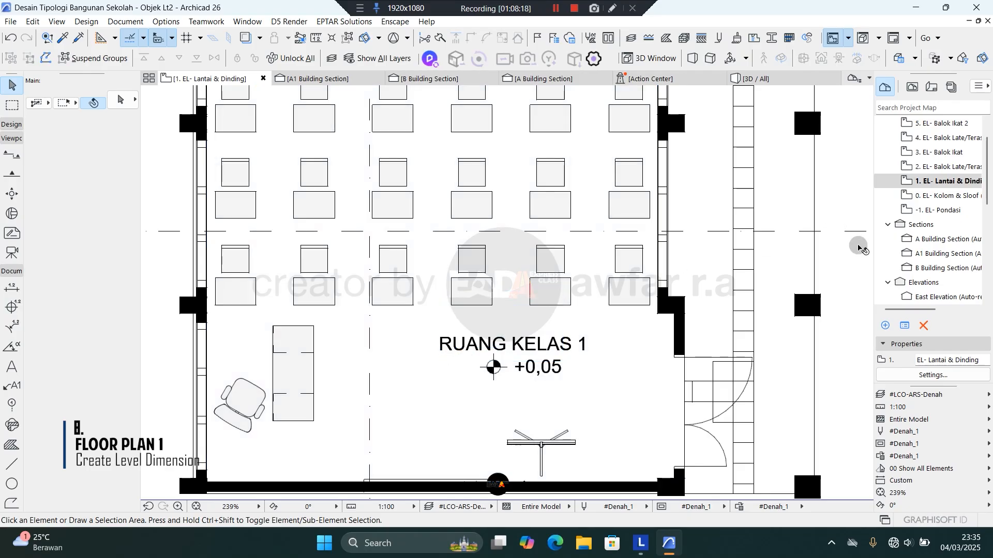
# Step: Open the A Building Section view to check the classroom floor level against the story levels
pyautogui.click(947, 240)
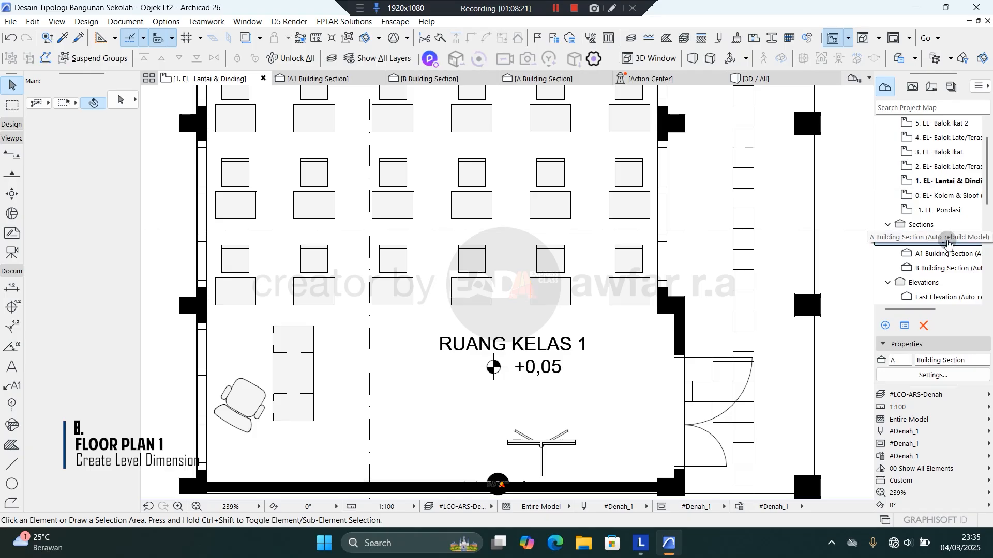
pyautogui.doubleClick(947, 241)
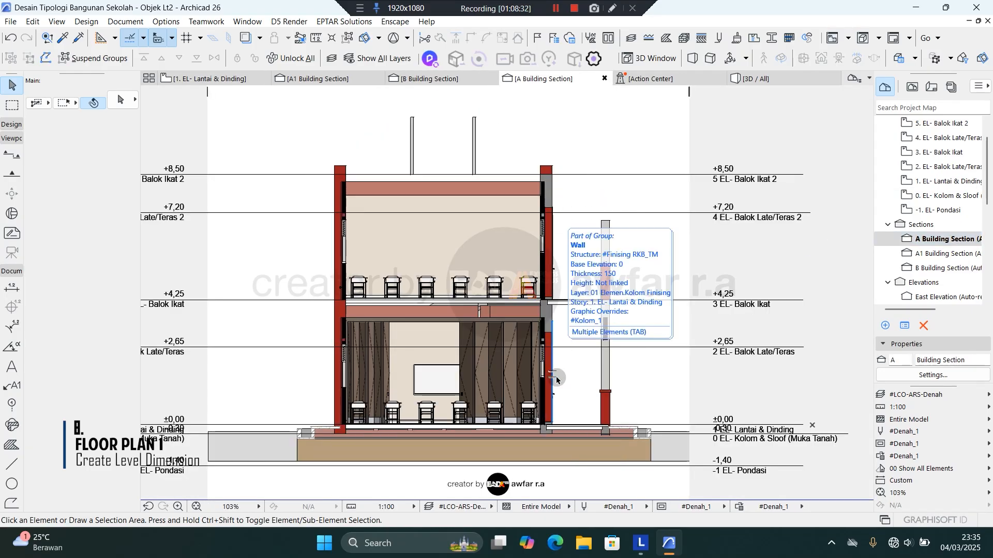
# Step: Examine the classroom floor slab, terrace slab and column base in section against the ±0,00 story level
pyautogui.scroll(2, 768, 430)
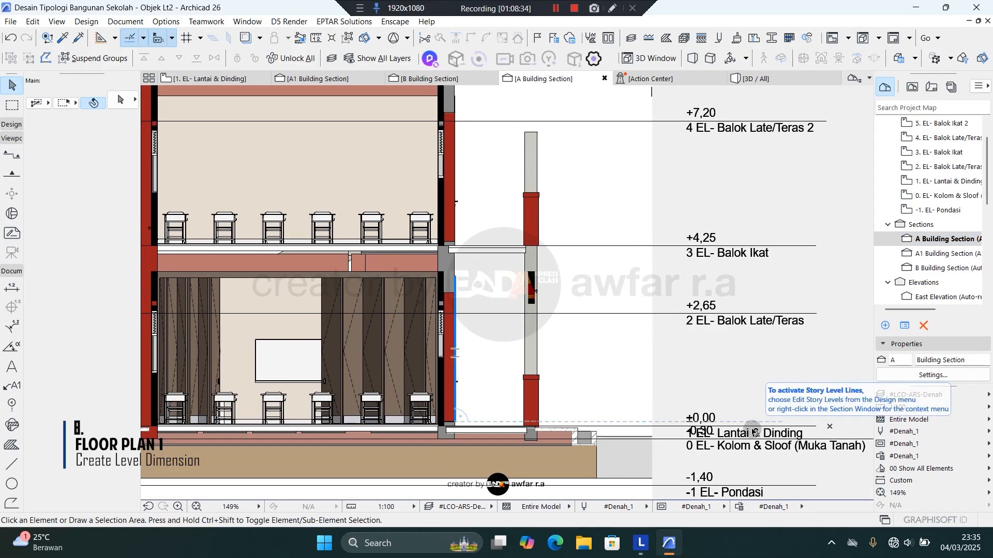
pyautogui.scroll(3, 755, 432)
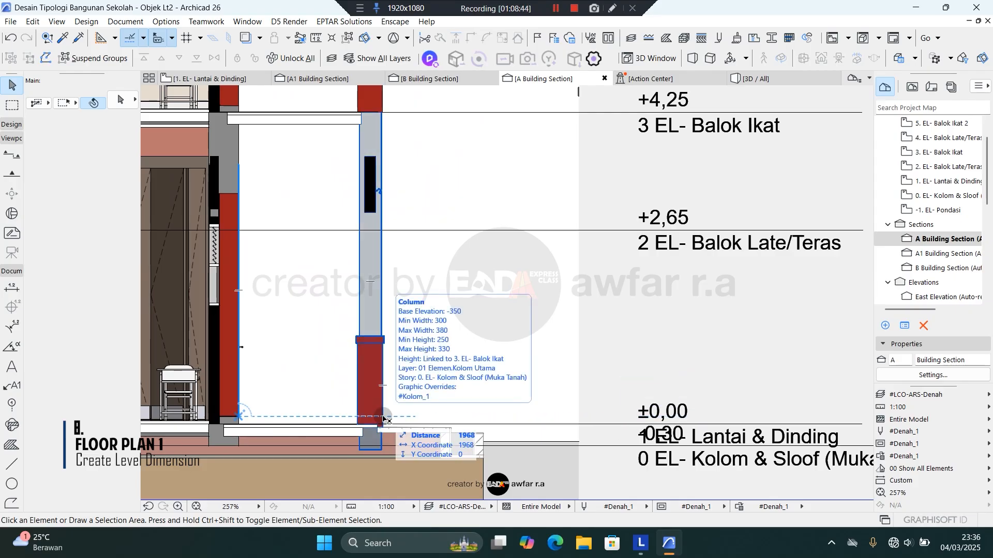
pyautogui.scroll(2, 383, 419)
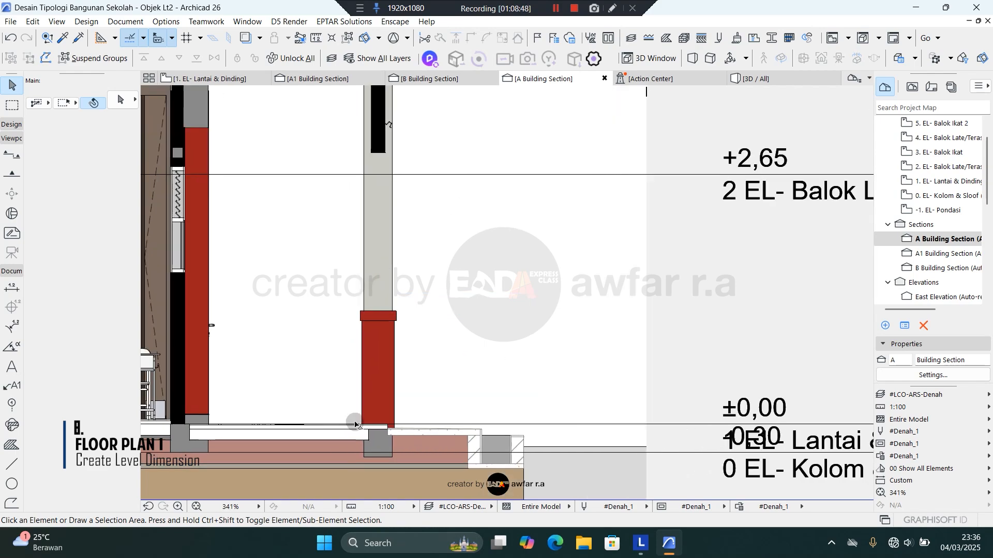
pyautogui.scroll(3, 222, 424)
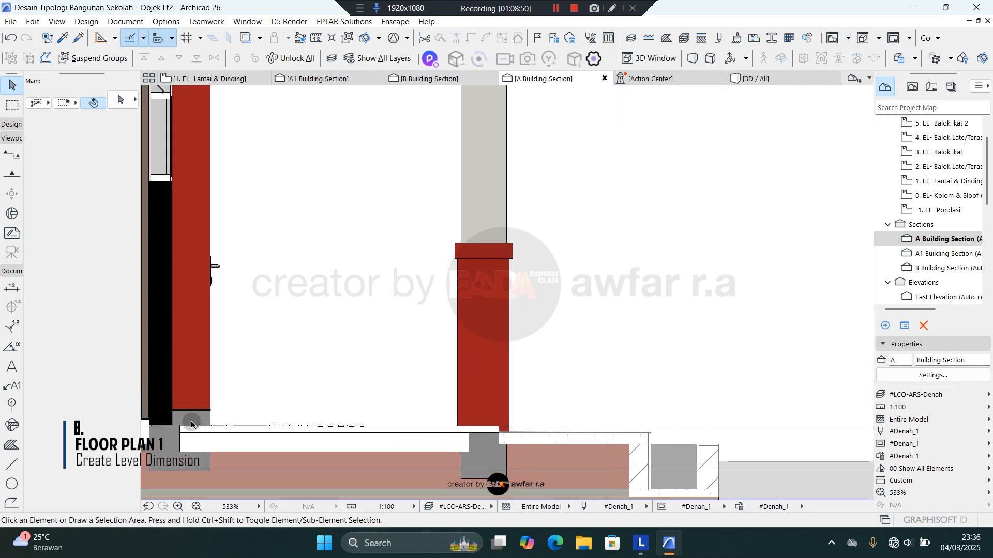
pyautogui.scroll(-2, 773, 391)
pyautogui.scroll(2, 347, 448)
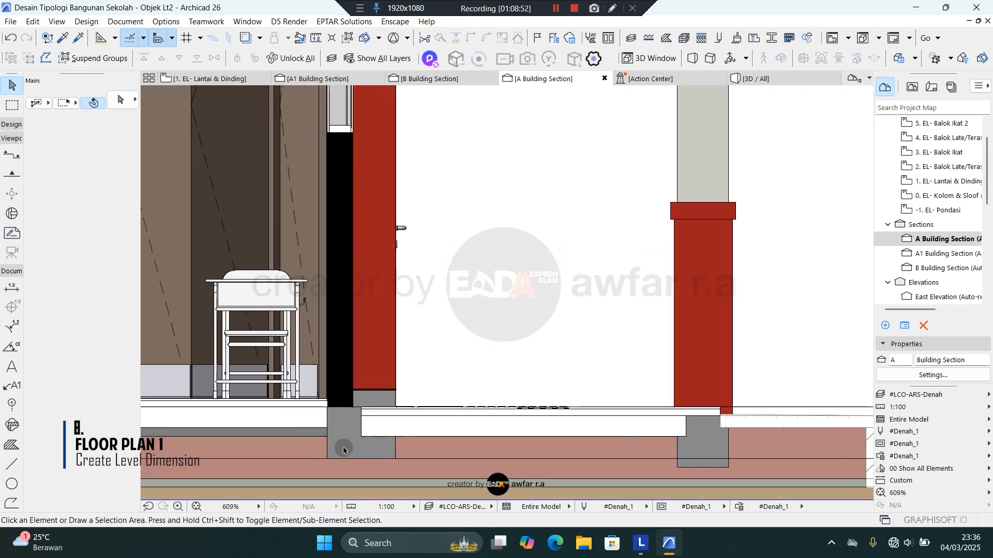
pyautogui.click(325, 452)
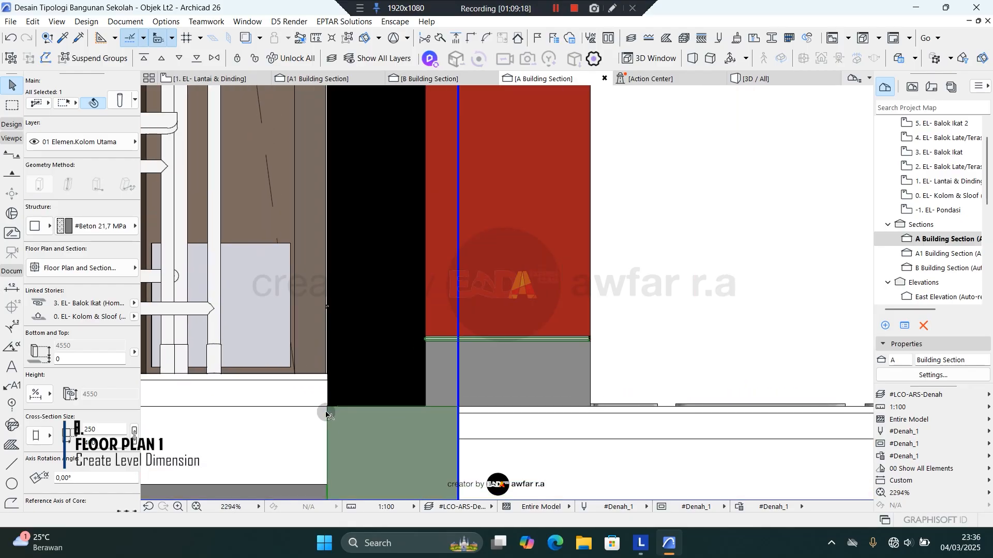
pyautogui.press('Escape')
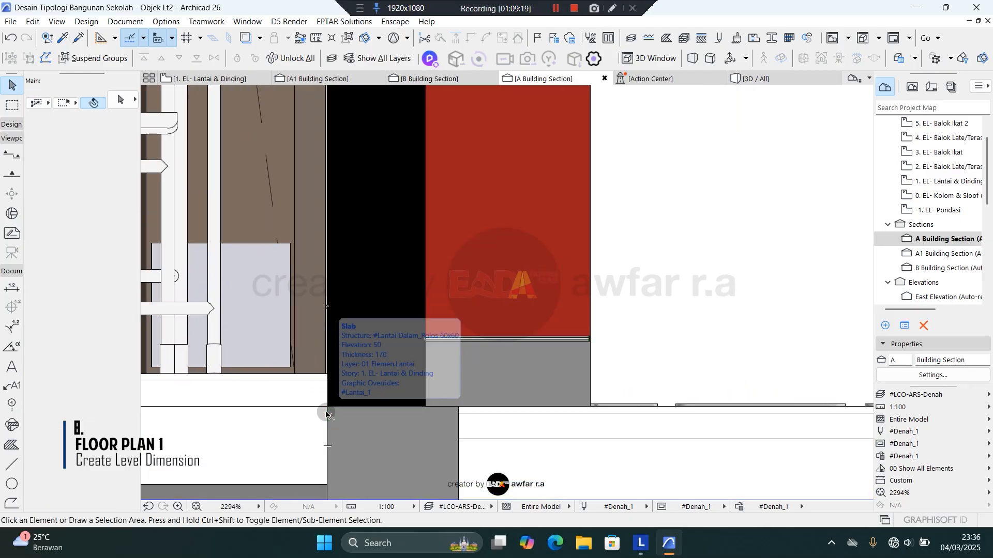
# Step: Measure the vertical distance from the top corner of the foundation column to the classroom's finished floor surface
pyautogui.press('m')
pyautogui.scroll(3, 328, 410)
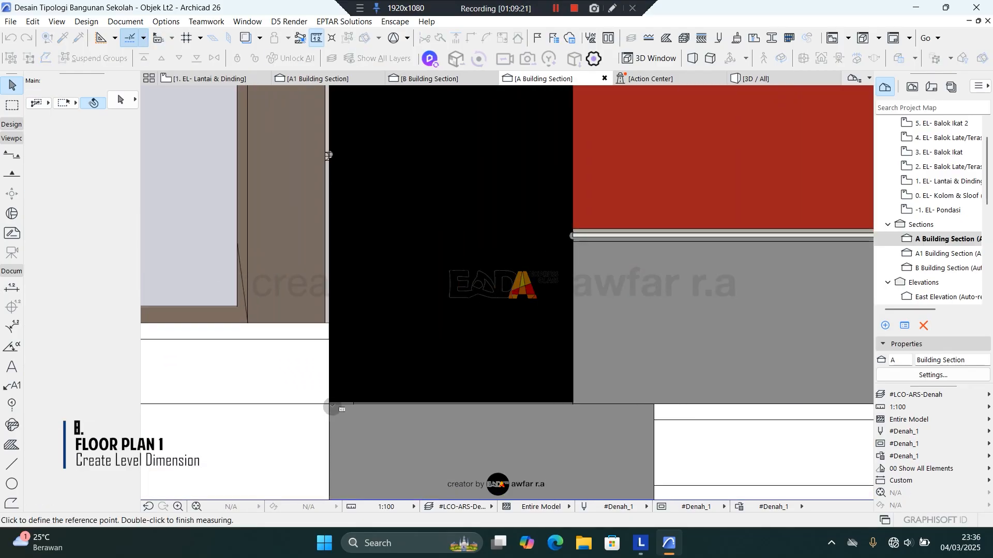
pyautogui.scroll(3, 333, 406)
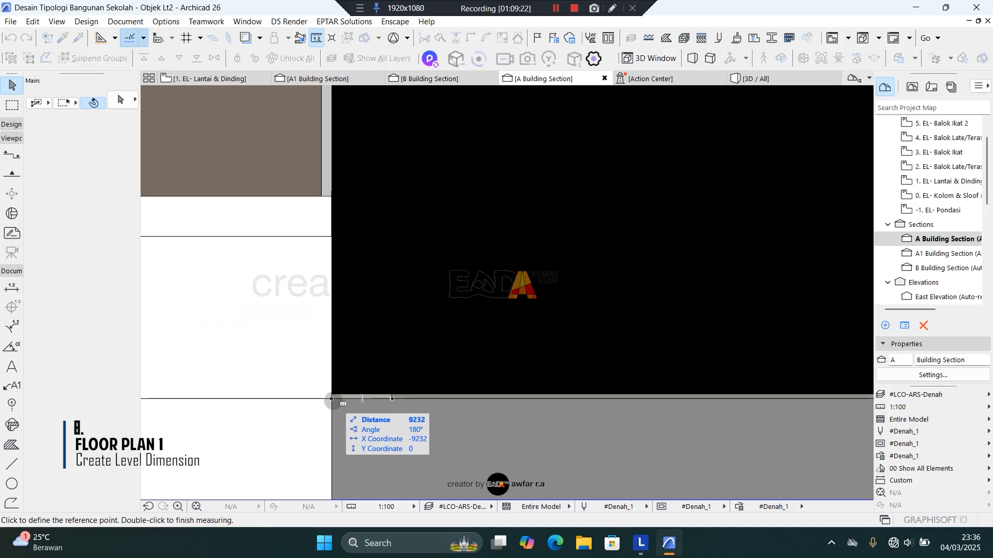
pyautogui.scroll(-3, 335, 388)
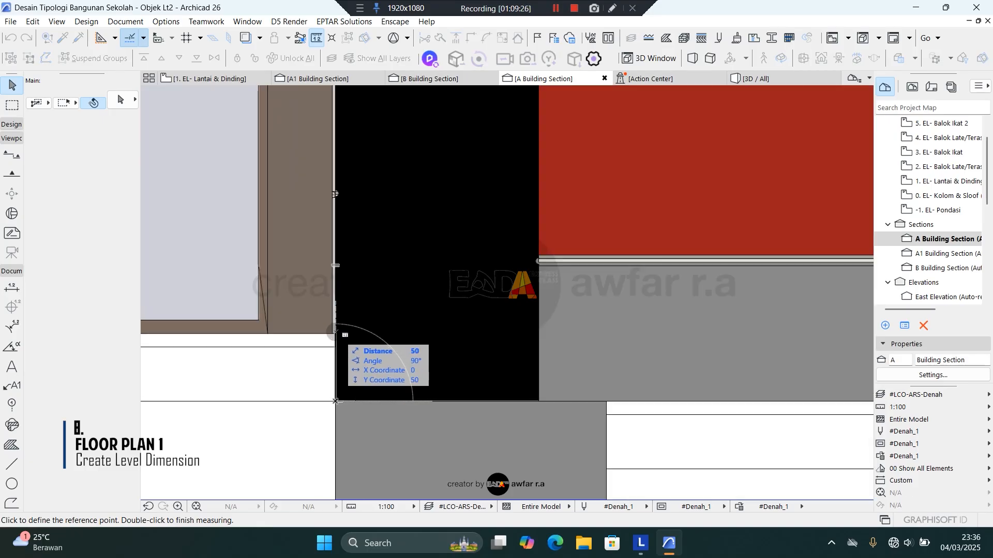
pyautogui.scroll(2, 335, 332)
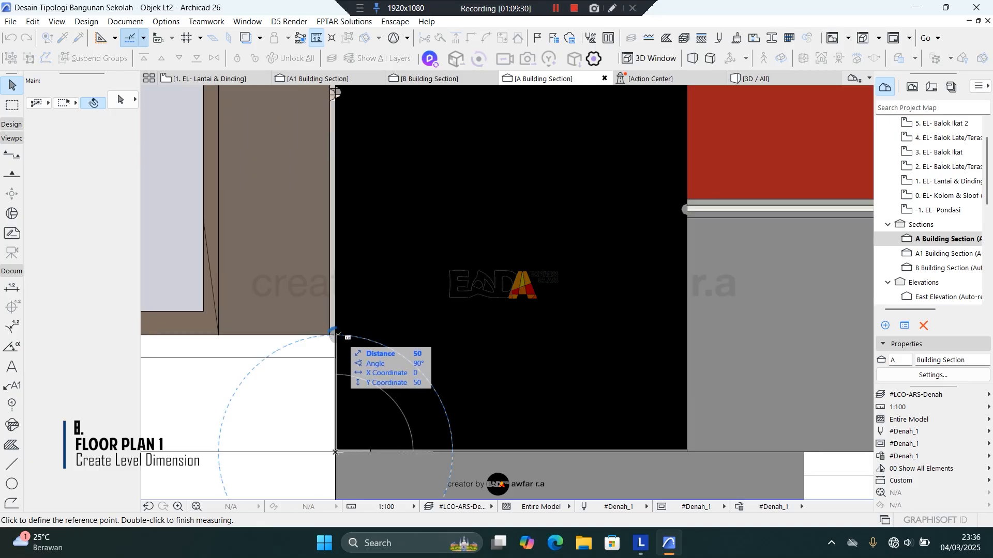
pyautogui.press('Escape')
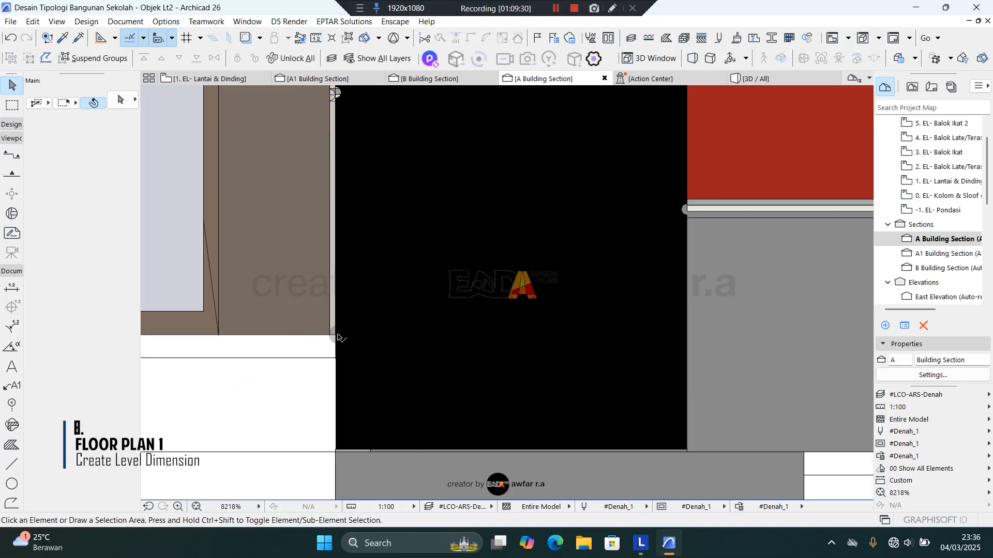
# Step: Return to the first-floor plan and shift the level dimension below the "RUANG KELAS 1" label slightly to the west
pyautogui.click(250, 80)
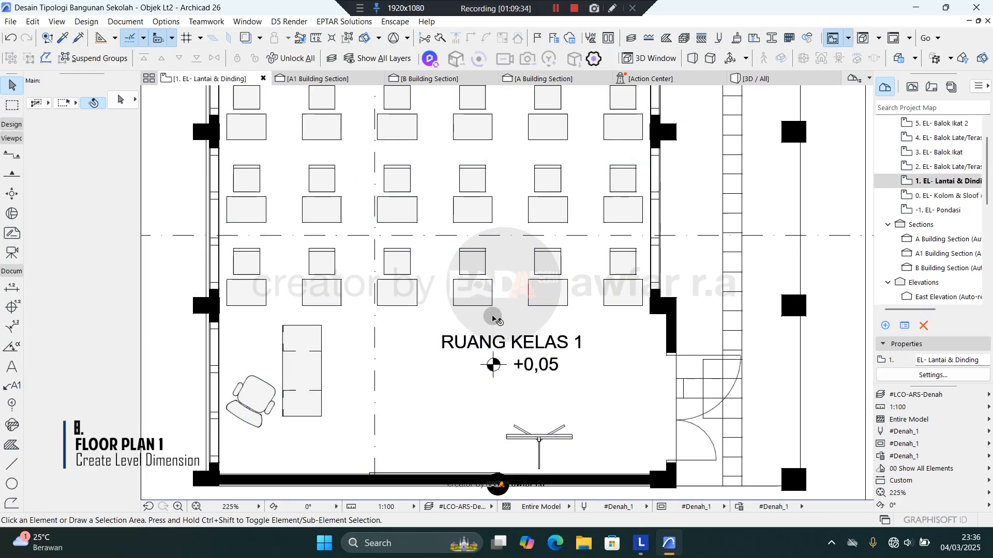
pyautogui.scroll(5, 561, 366)
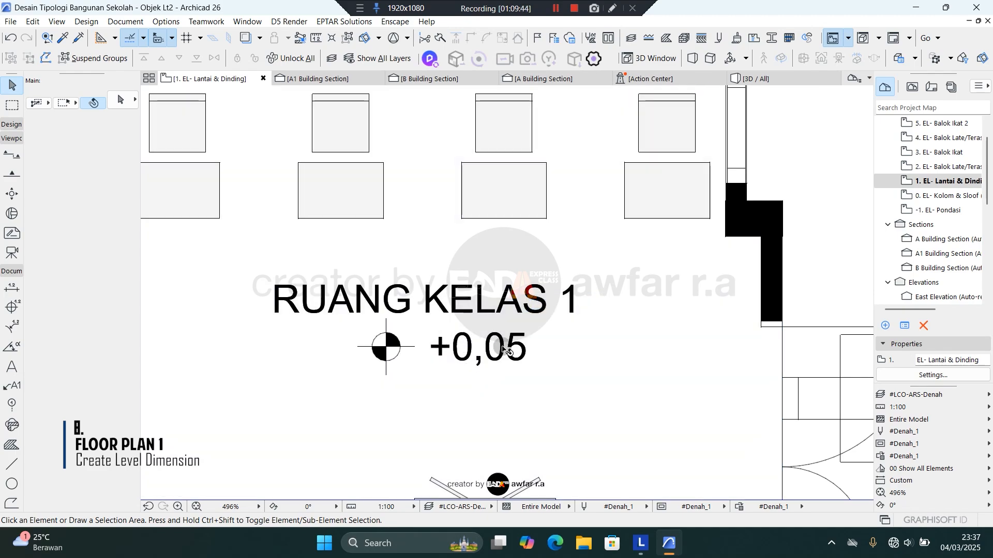
pyautogui.click(492, 354)
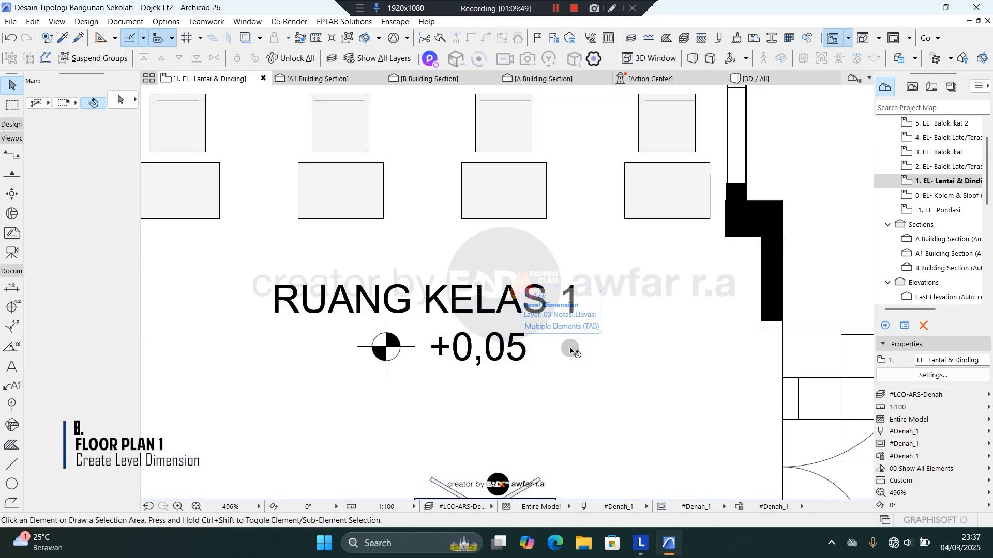
pyautogui.scroll(-2, 500, 362)
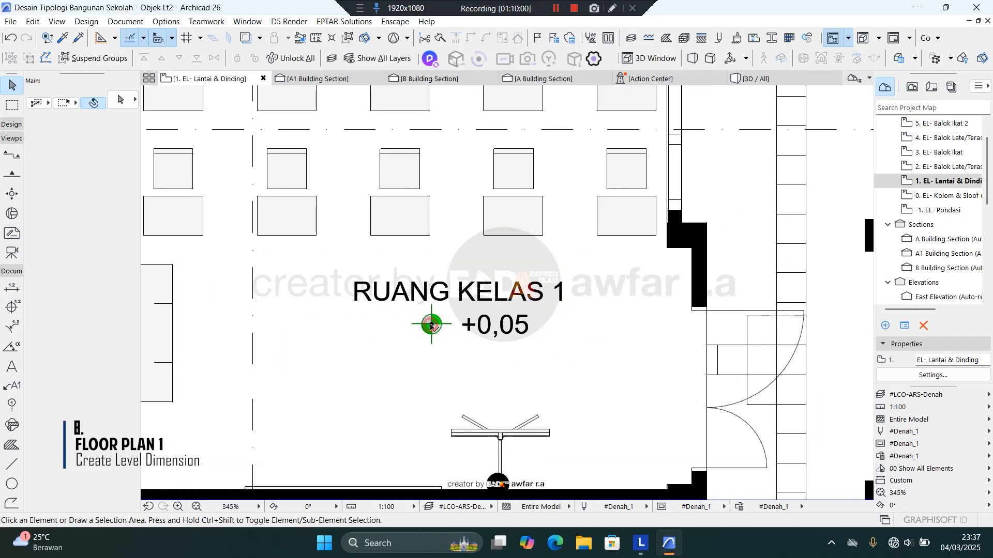
pyautogui.click(432, 327)
pyautogui.moveTo(431, 327); pyautogui.dragTo(423, 336)
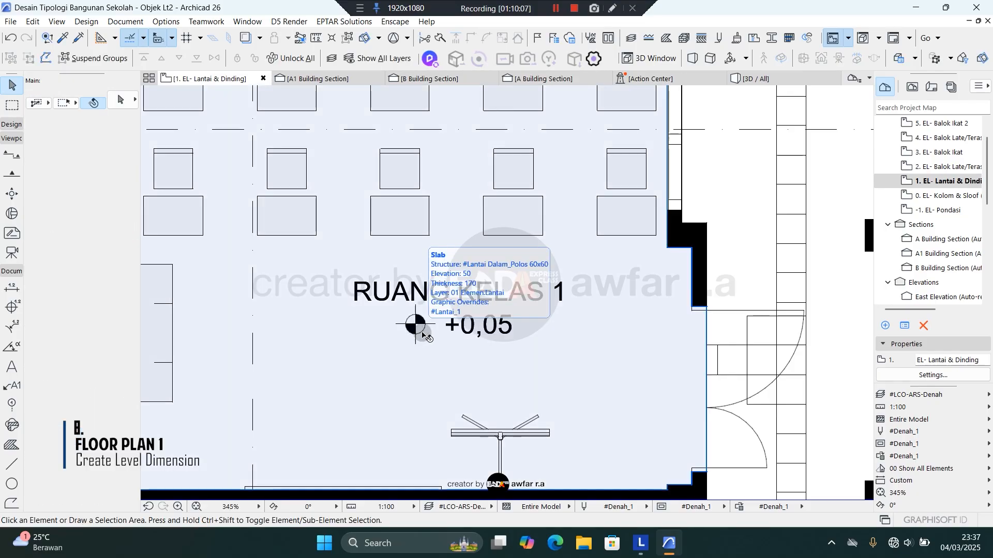
pyautogui.scroll(-2, 422, 336)
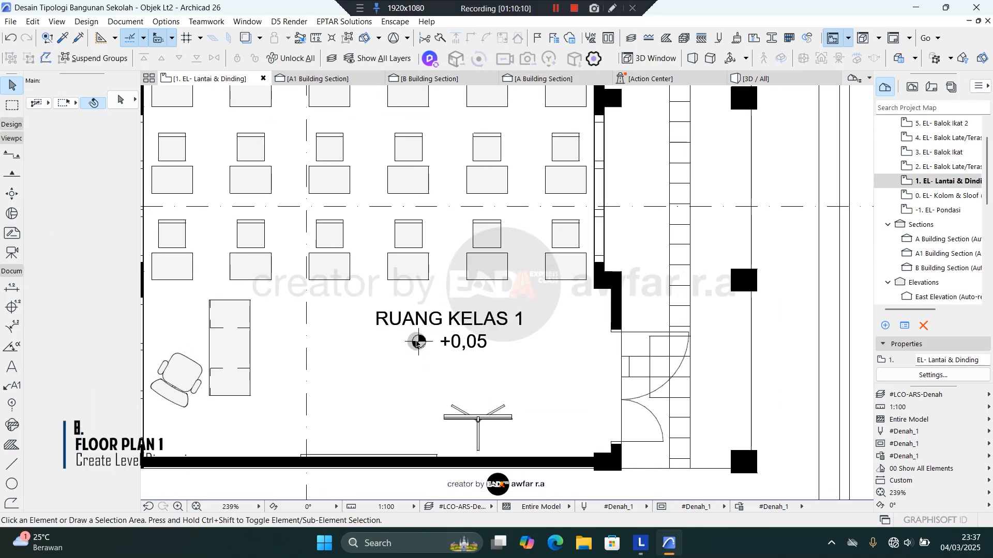
pyautogui.scroll(3, 418, 343)
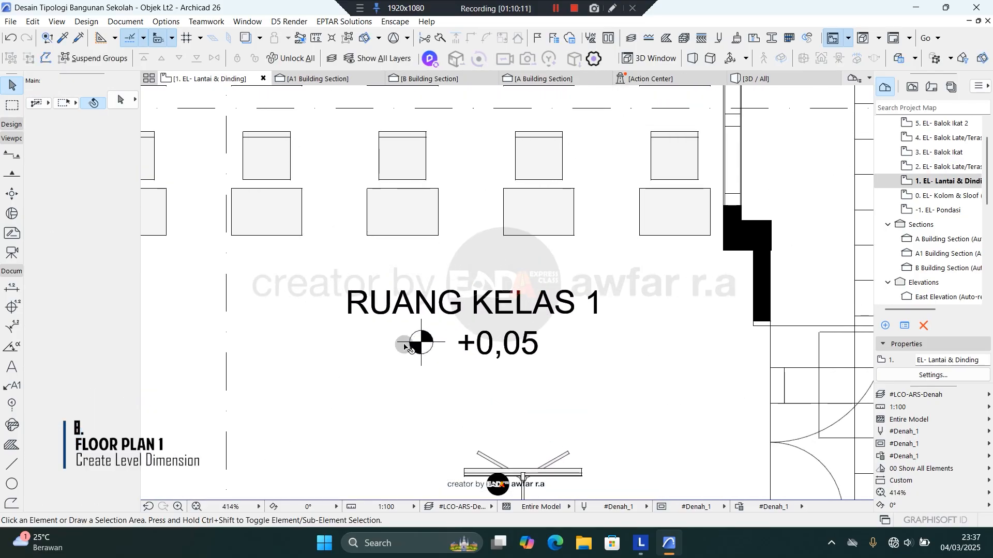
# Step: Place a level dimension on the 03 Notasi.Elevasi layer directly below the "RUANG KELAS 2" label
pyautogui.click(12, 309)
pyautogui.scroll(-6, 310, 434)
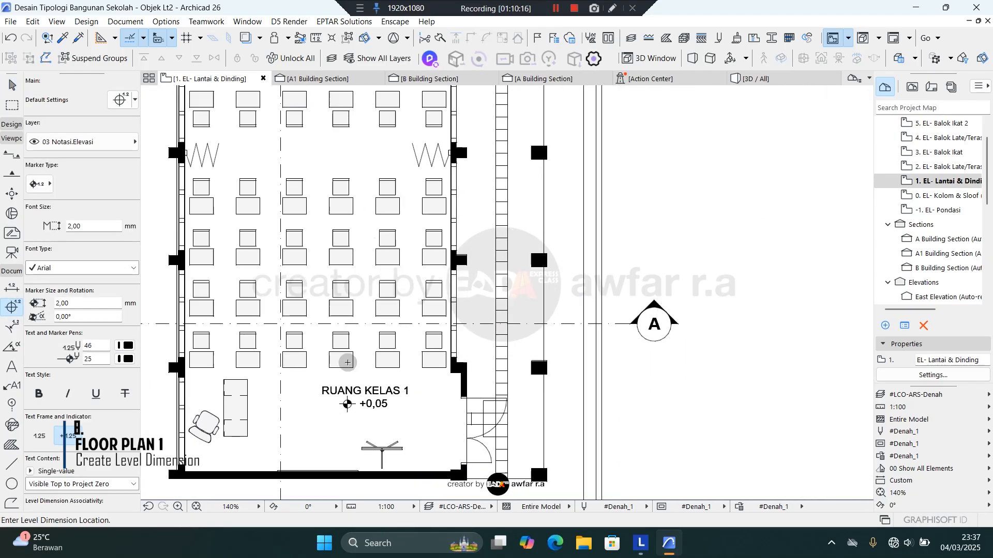
pyautogui.scroll(-6, 311, 205)
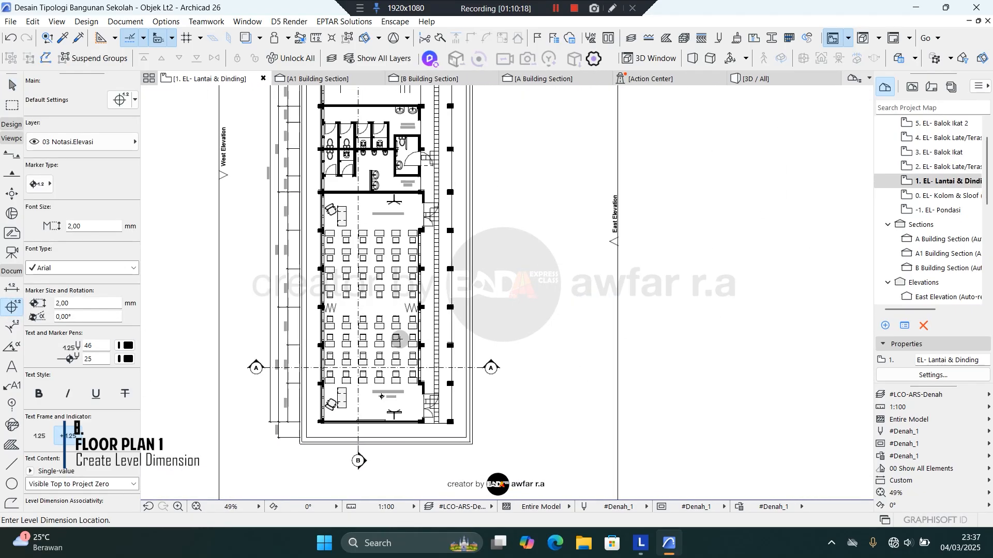
pyautogui.scroll(10, 390, 239)
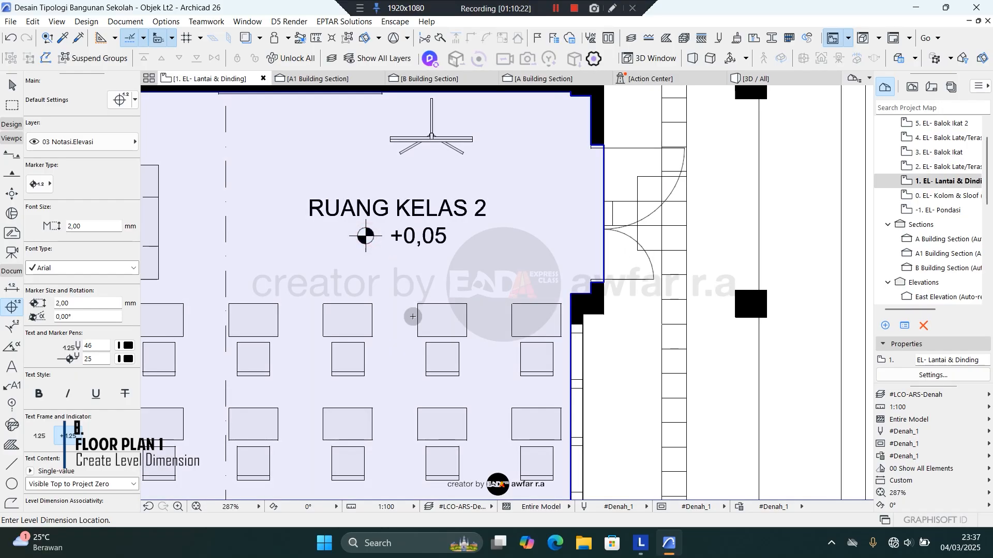
# Step: Place a level dimension directly below the "TOILET WANITA" label
pyautogui.scroll(-9, 412, 316)
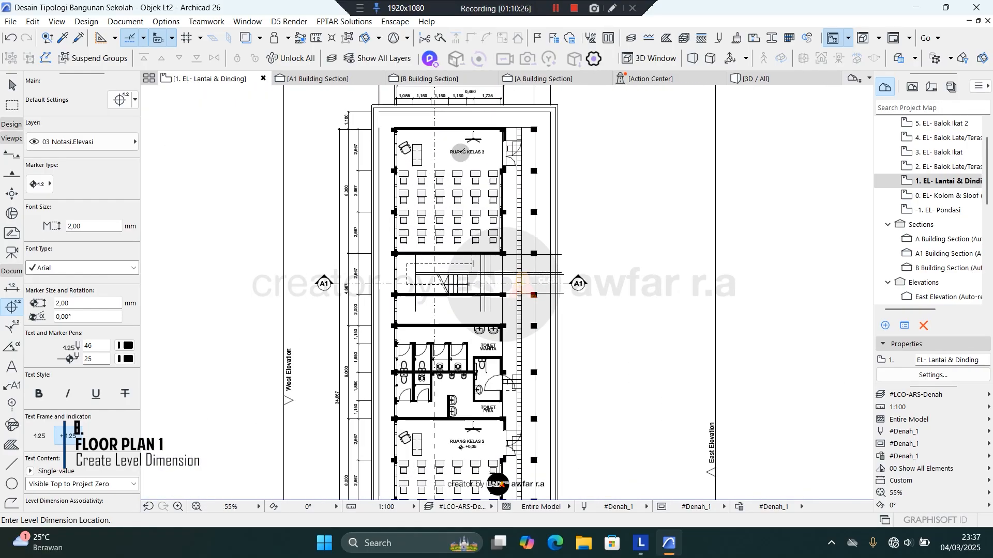
pyautogui.scroll(8, 460, 152)
pyautogui.scroll(-6, 513, 360)
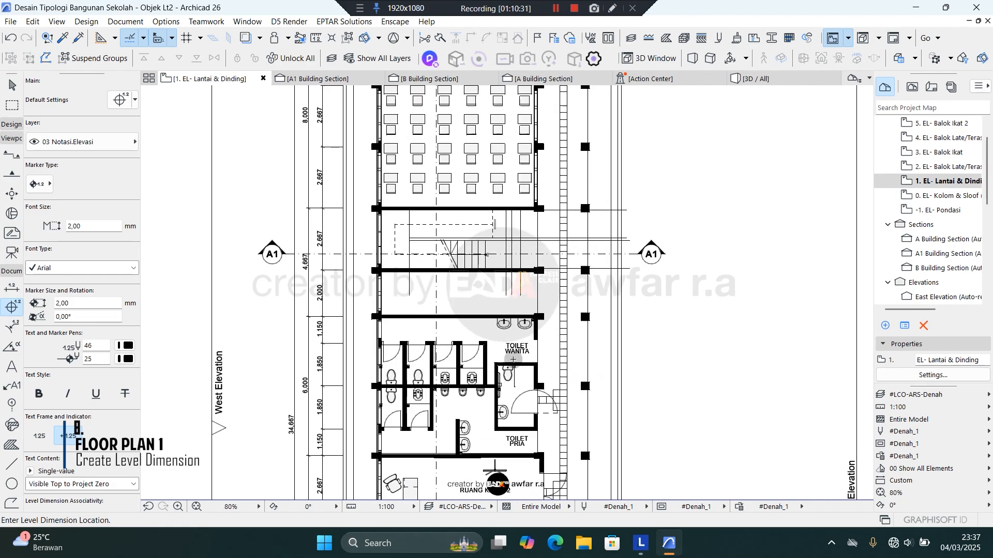
pyautogui.scroll(7, 513, 359)
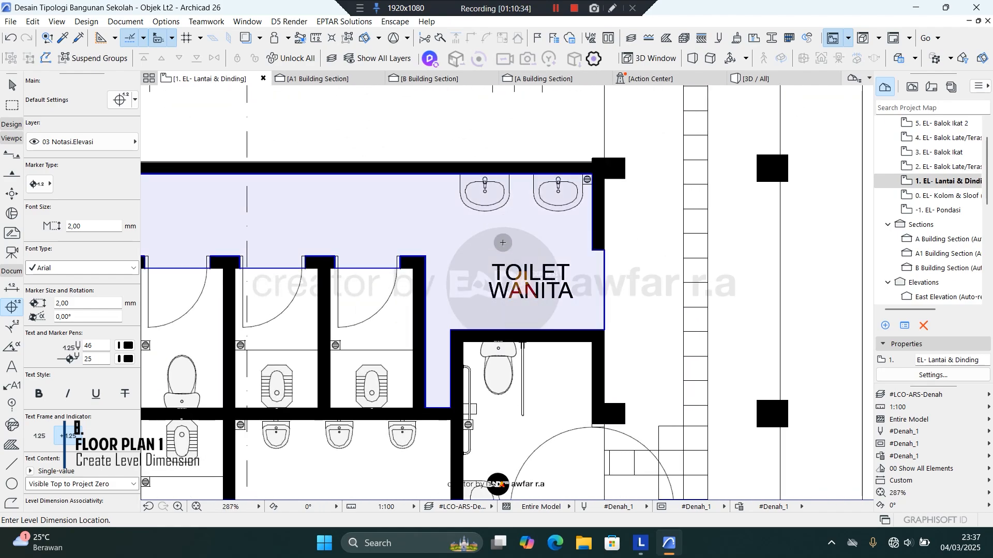
pyautogui.click(497, 313)
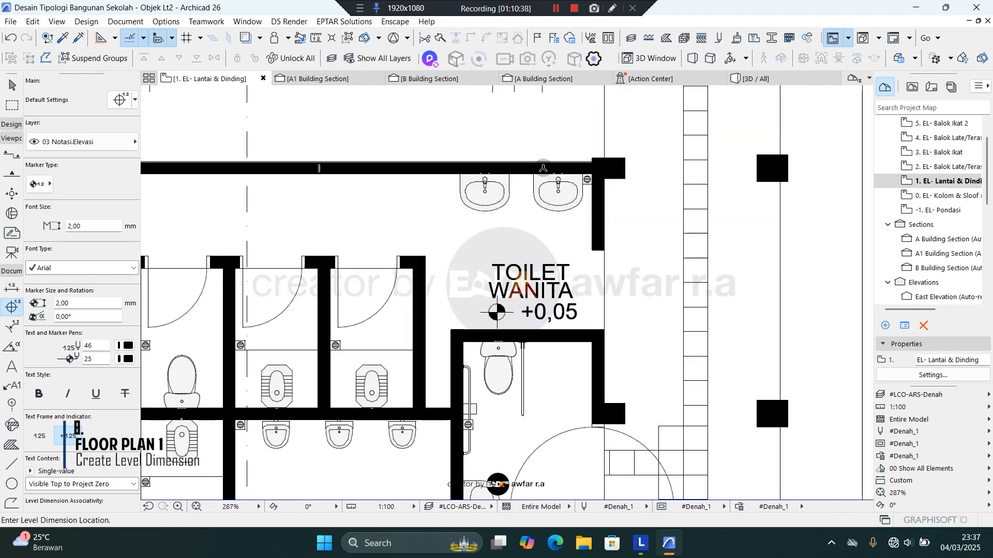
# Step: Place level dimensions in the westernmost stall of the women's toilet and the westernmost stall of the men's toilet
pyautogui.scroll(-3, 543, 130)
pyautogui.scroll(2, 429, 182)
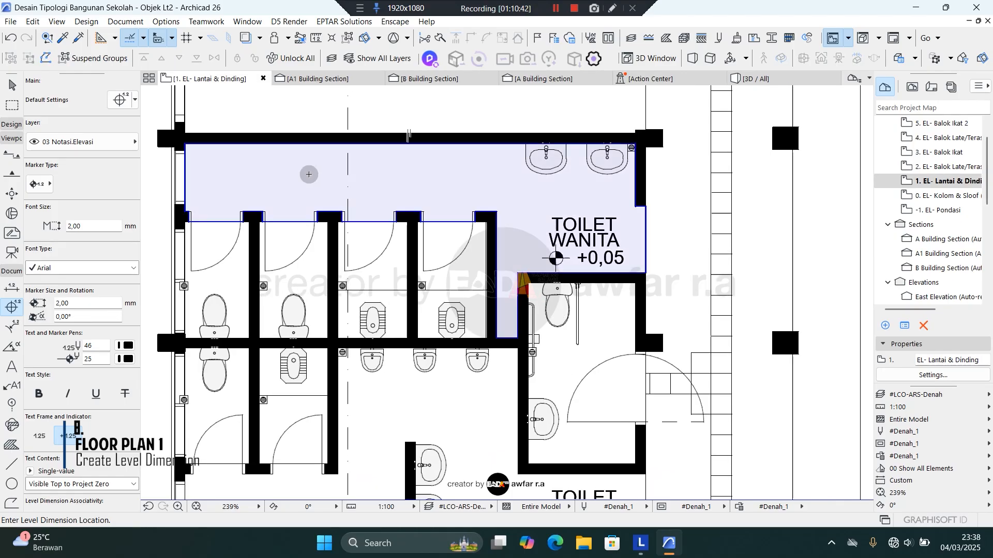
pyautogui.click(209, 241)
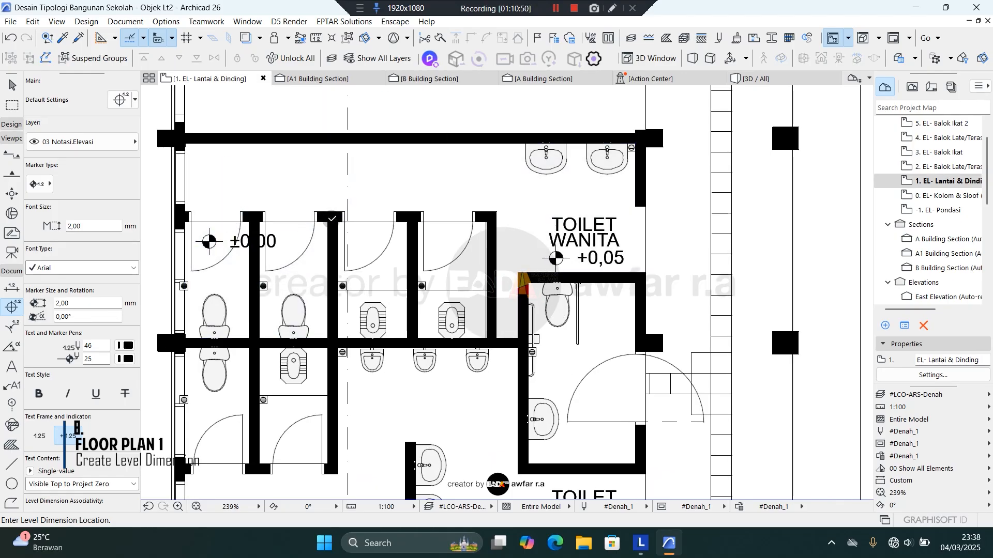
pyautogui.scroll(-2, 313, 216)
pyautogui.scroll(1, 239, 362)
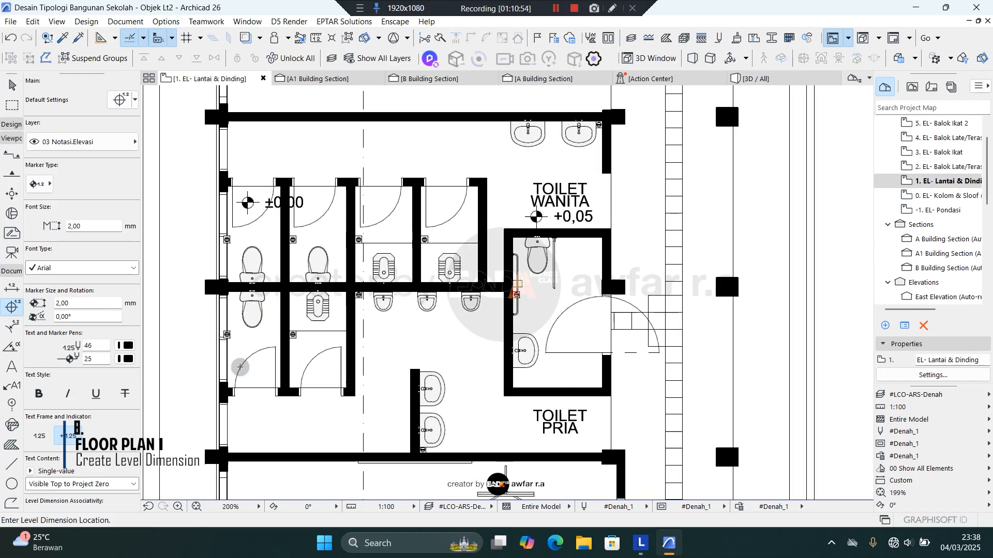
pyautogui.click(234, 362)
# Step: Place a level dimension beside the door swing in the separate toilet room between "TOILET WANITA" and "TOILET PRIA"
pyautogui.scroll(2, 569, 258)
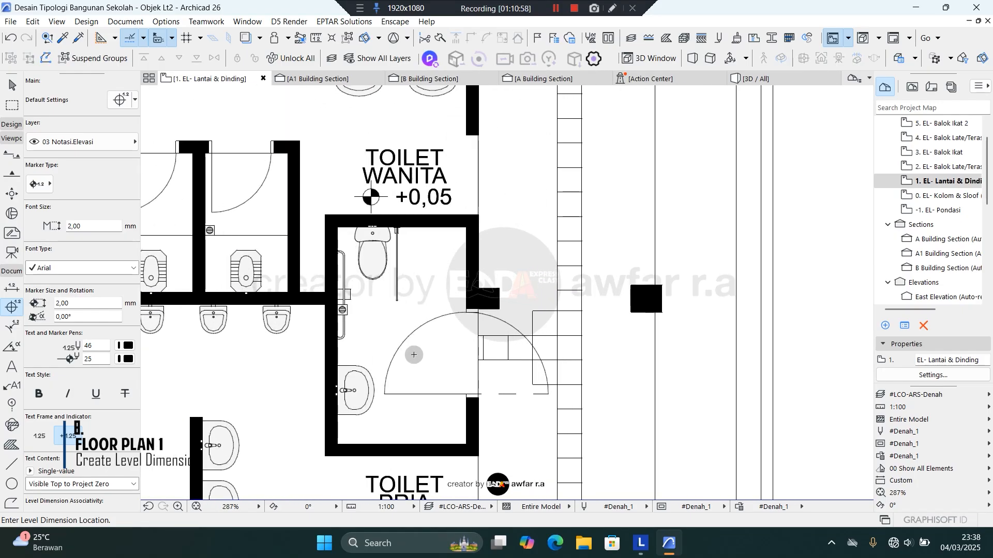
pyautogui.click(414, 355)
pyautogui.scroll(-3, 524, 243)
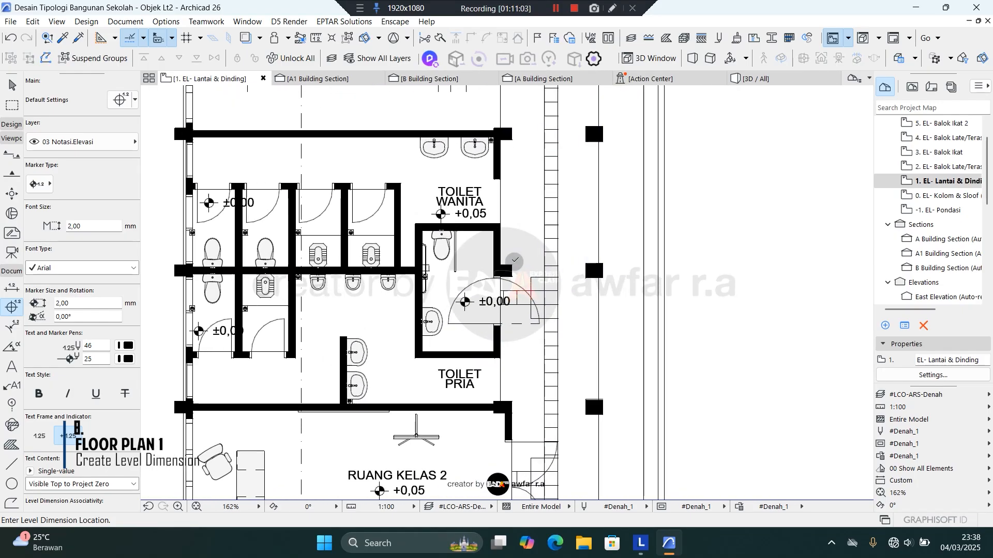
# Step: Place level dimensions on the east terrace slab, one alongside RUANG KELAS 2 and one just north of section line A
pyautogui.scroll(2, 532, 252)
pyautogui.scroll(-5, 531, 253)
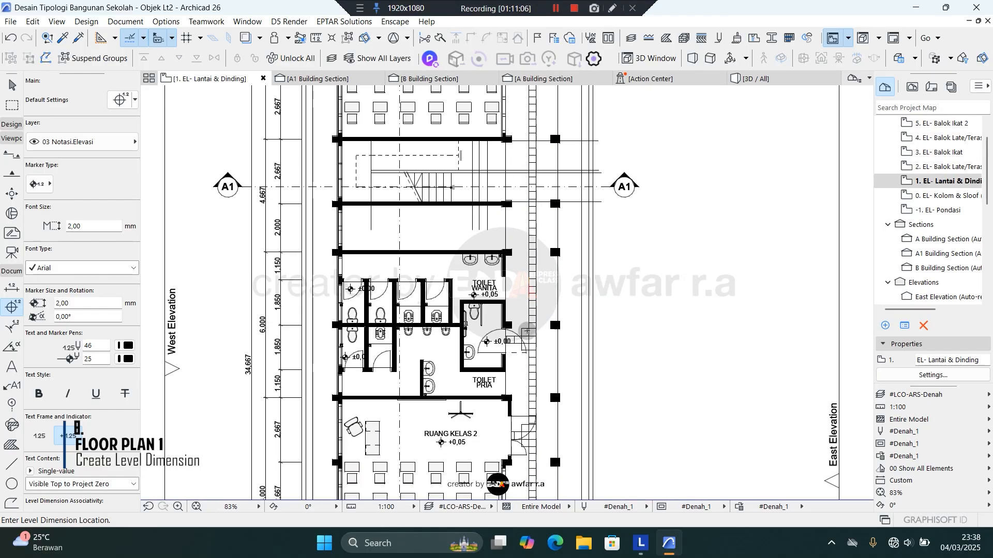
pyautogui.scroll(5, 494, 243)
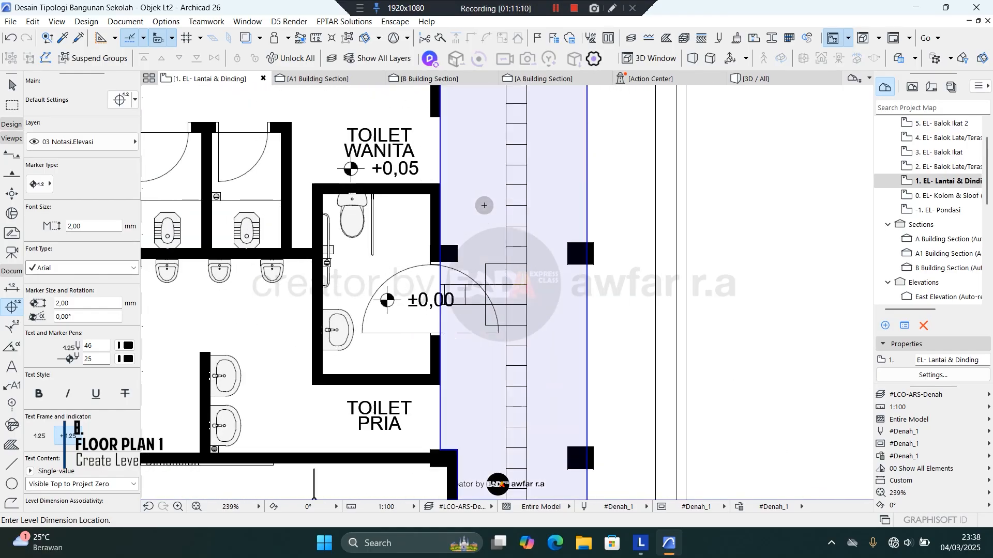
pyautogui.scroll(-5, 491, 243)
pyautogui.scroll(3, 489, 282)
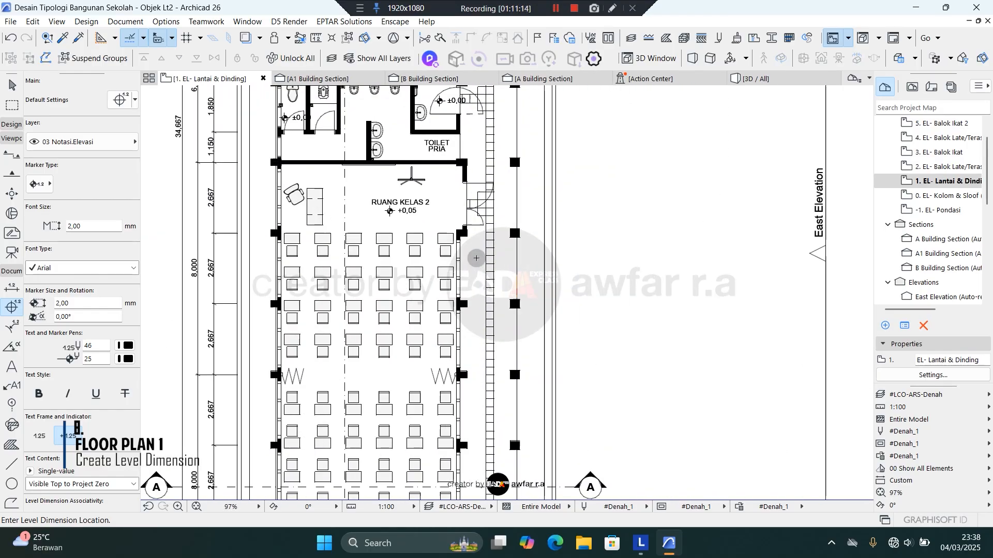
pyautogui.scroll(-3, 482, 185)
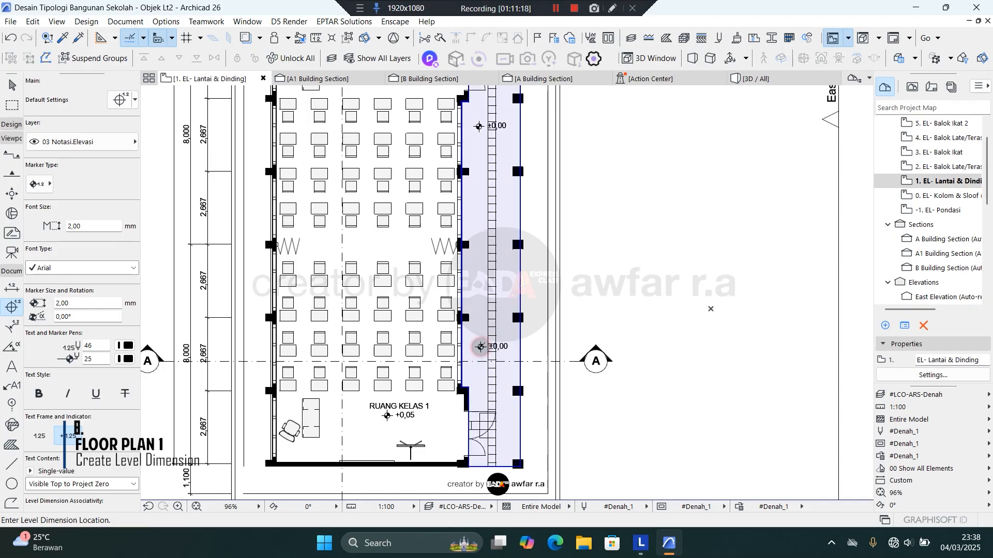
# Step: Place a level dimension on the east terrace slab alongside RUANG KELAS 3
pyautogui.scroll(3, 499, 159)
pyautogui.click(457, 145)
pyautogui.press('Escape')
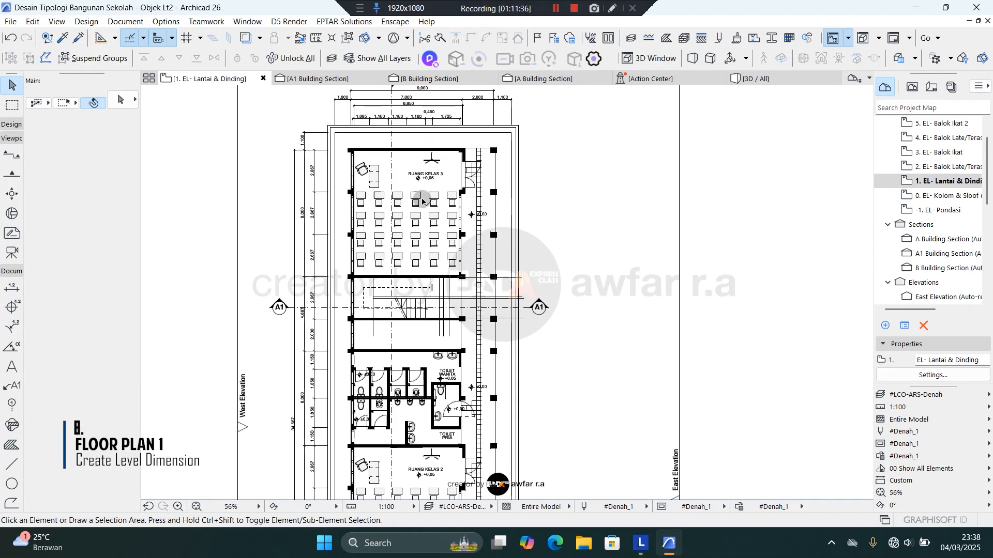
# Step: Move the RUANG KELAS 3 level dimension slightly down to widen its gap from the room label
pyautogui.scroll(2, 409, 172)
pyautogui.scroll(8, 409, 172)
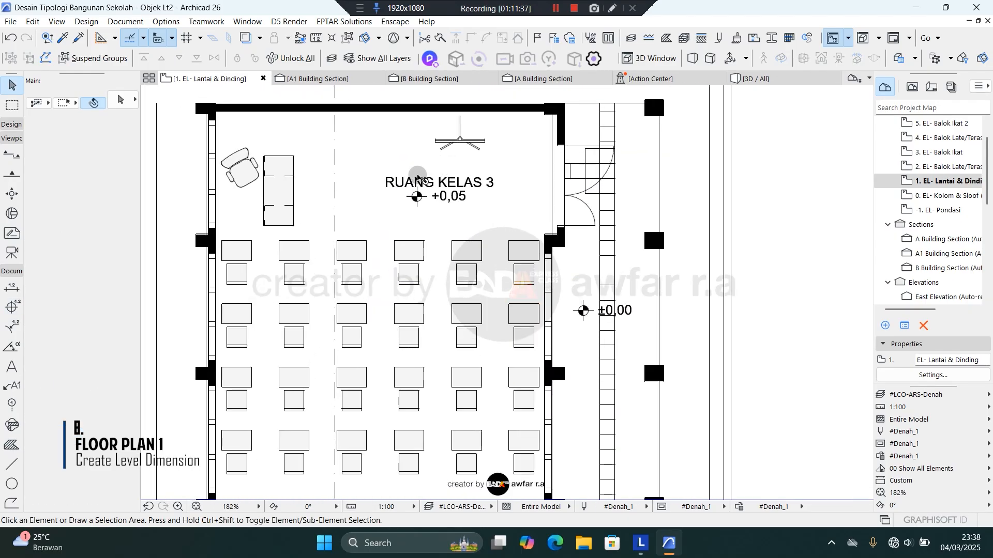
pyautogui.click(417, 230)
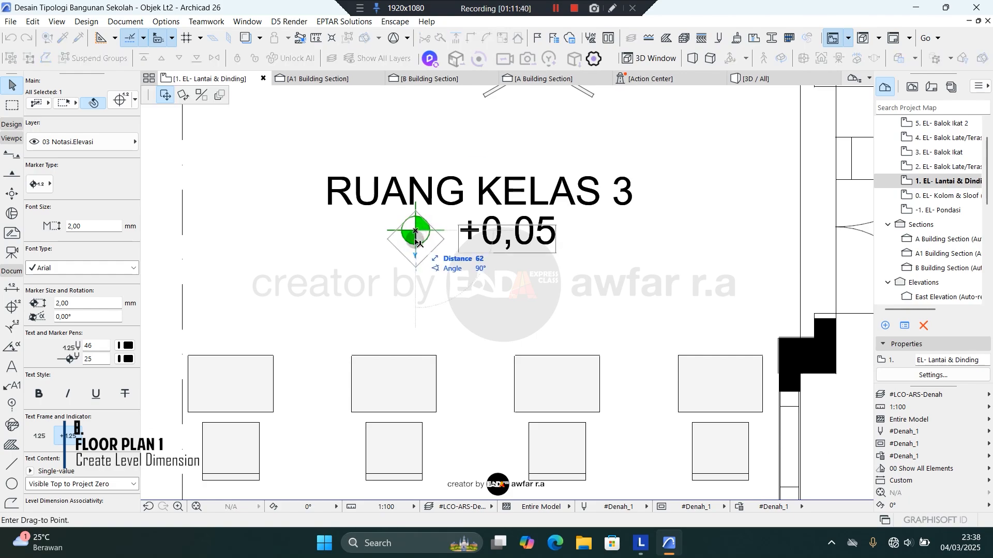
pyautogui.scroll(-1, 359, 202)
pyautogui.scroll(-4, 359, 201)
pyautogui.scroll(2, 560, 314)
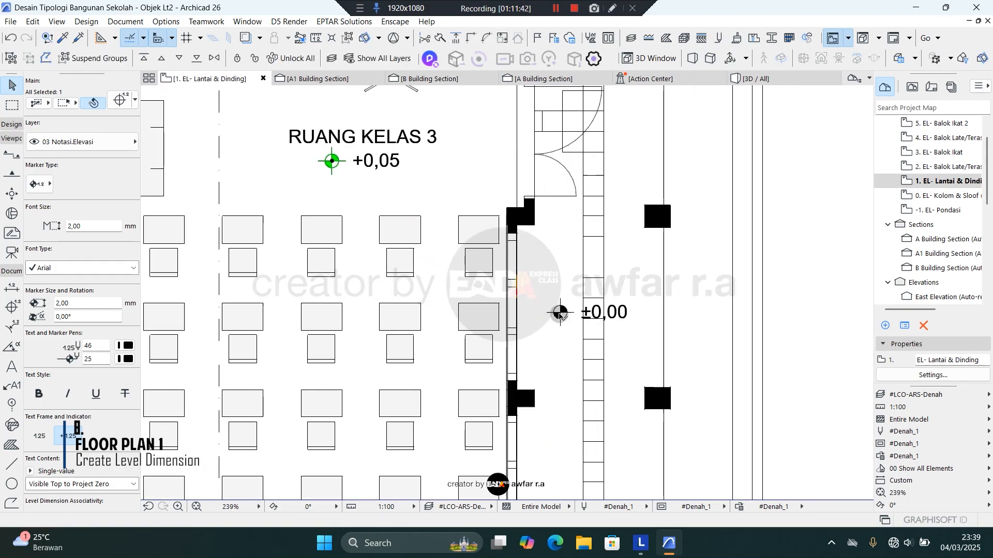
pyautogui.scroll(-5, 560, 314)
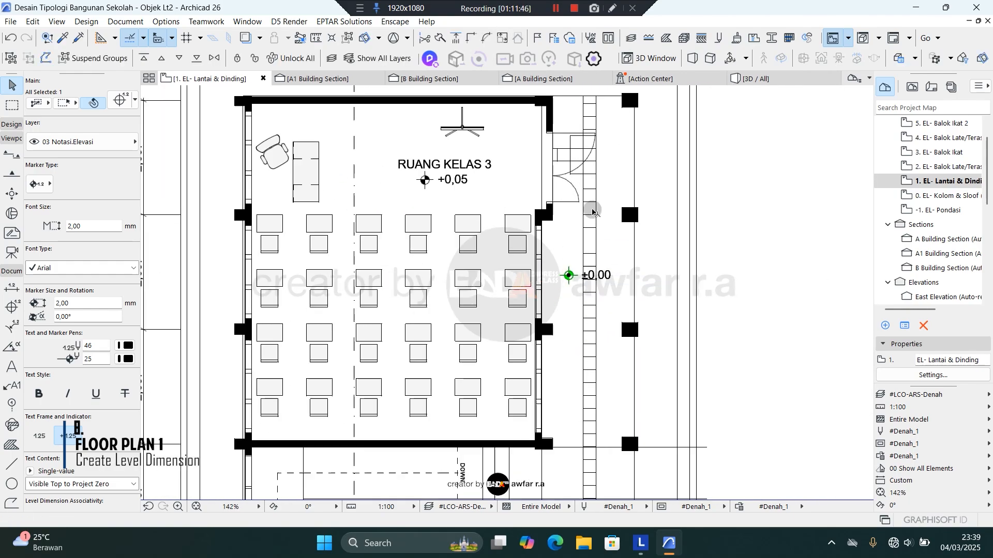
# Step: Move the "TOILET WANITA" label slightly upward, away from its level dimension
pyautogui.scroll(8, 549, 429)
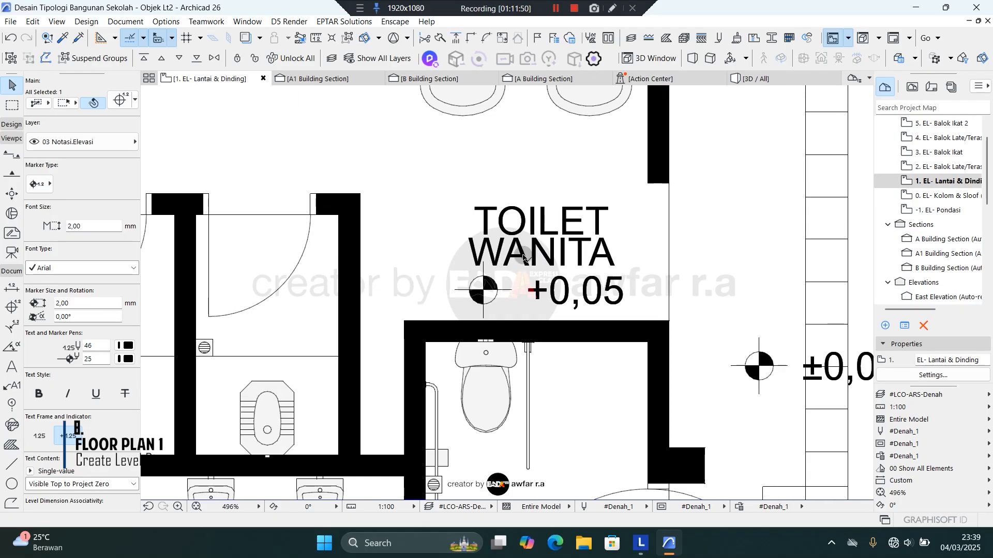
pyautogui.click(541, 238)
pyautogui.hotkey('ctrl', 'd')
pyautogui.click(541, 239)
pyautogui.click(541, 217)
# Step: Move the level dimension under "TOILET WANITA" slightly upward
pyautogui.click(481, 290)
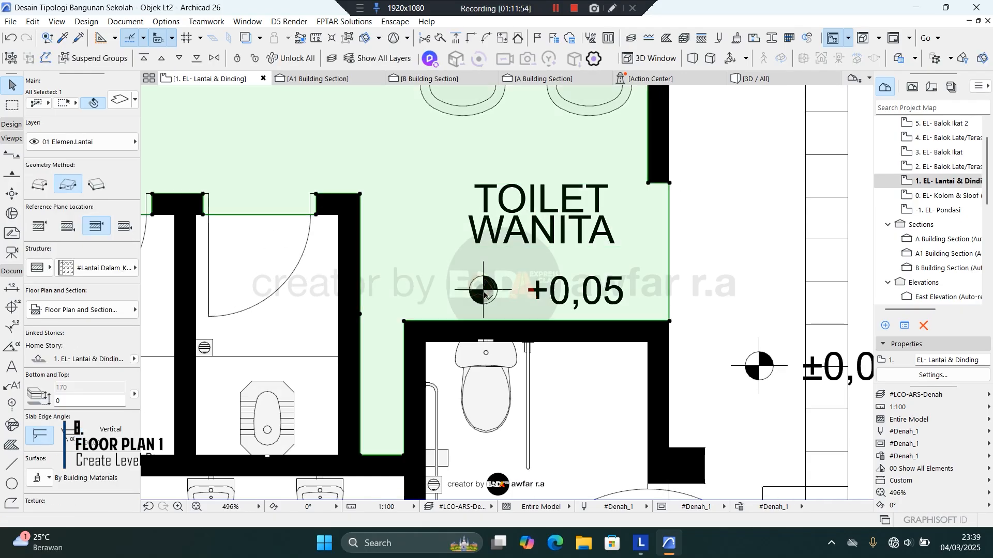
pyautogui.click(483, 289)
pyautogui.hotkey('ctrl', 'd')
pyautogui.click(483, 289)
pyautogui.click(483, 280)
# Step: Shift the "TOILET WANITA" label further up and move its level dimension up close beneath it
pyautogui.keyDown('shift'); pyautogui.click(536, 221); pyautogui.keyUp('shift')
pyautogui.click(542, 216)
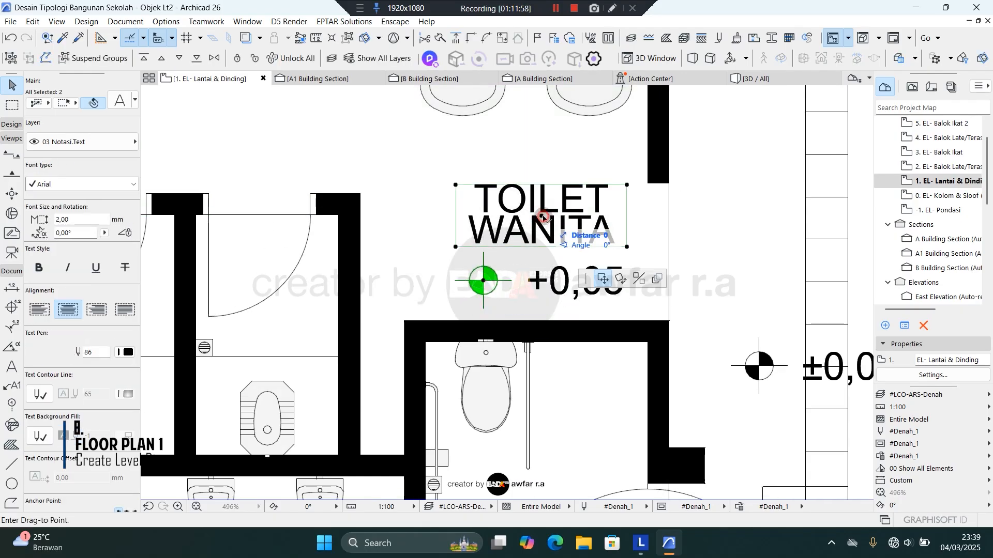
pyautogui.click(536, 185)
pyautogui.click(538, 270)
pyautogui.click(483, 284)
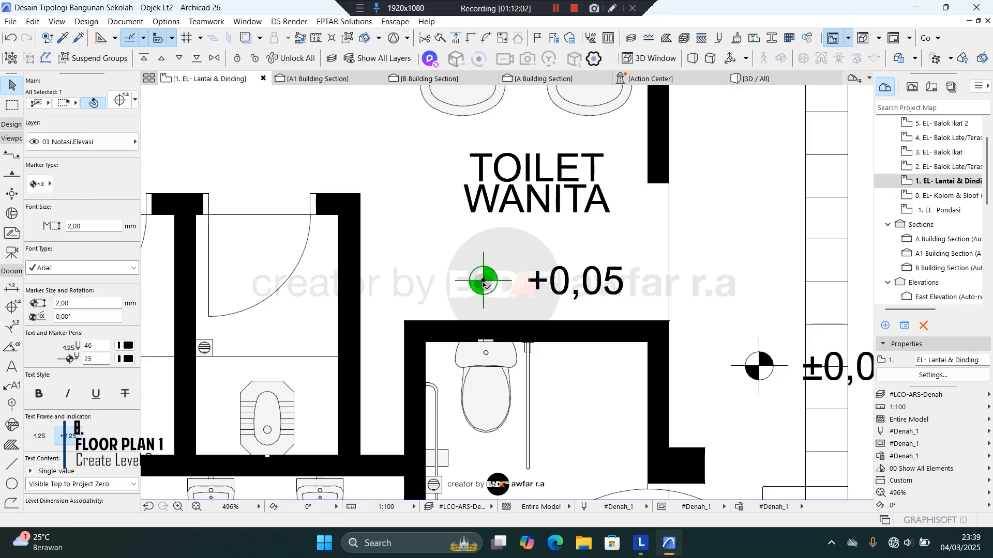
pyautogui.hotkey('ctrl', 'd')
pyautogui.click(483, 280)
pyautogui.click(477, 247)
# Step: Move the "TOILET PRIA" label upward to just below the separate toilet room's south wall
pyautogui.scroll(-5, 533, 150)
pyautogui.scroll(3, 561, 344)
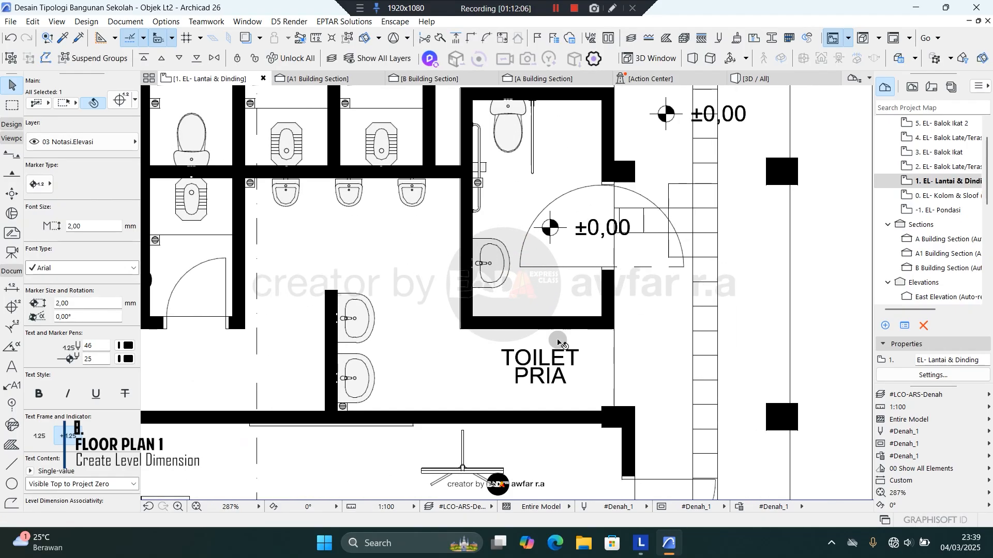
pyautogui.hotkey('ctrl', 'd')
pyautogui.click(539, 373)
pyautogui.click(539, 363)
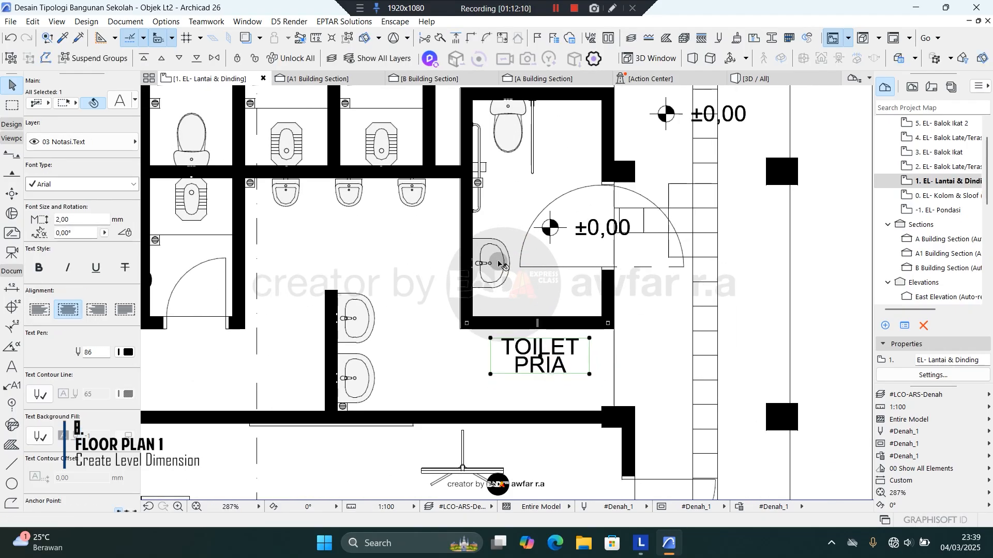
pyautogui.press('Escape')
# Step: Place a level dimension directly below the "TOILET PRIA" label
pyautogui.click(13, 307)
pyautogui.click(506, 388)
pyautogui.press('Escape')
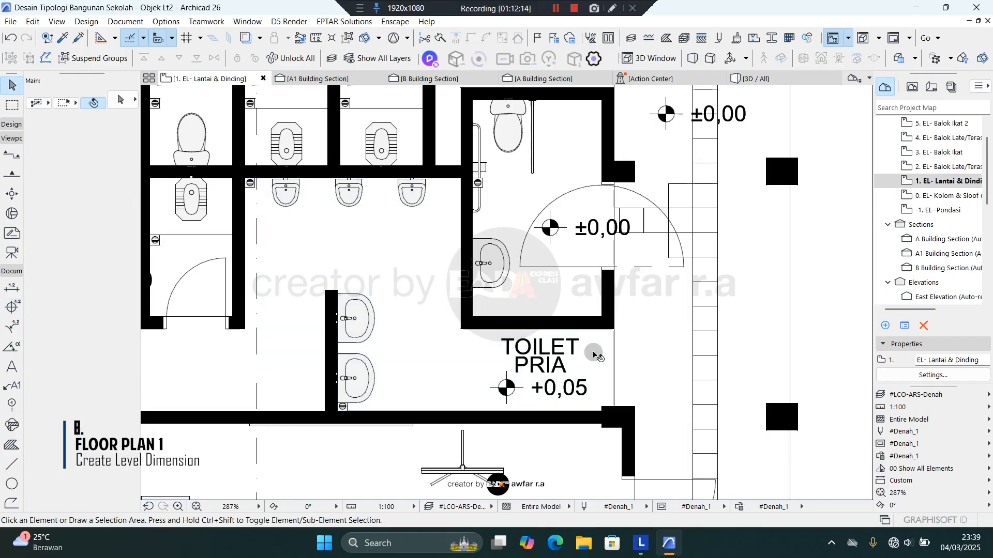
# Step: Examine the level dimensions in the toilet stalls, the separate toilet room and the adjoining terrace
pyautogui.scroll(-4, 595, 355)
pyautogui.scroll(3, 401, 300)
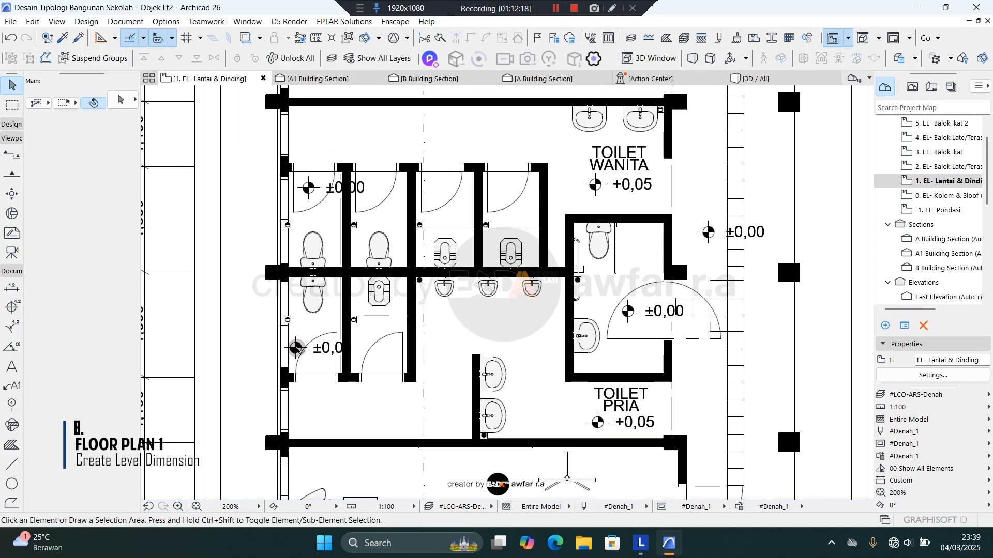
pyautogui.click(296, 349)
pyautogui.press('Escape')
pyautogui.scroll(-2, 464, 322)
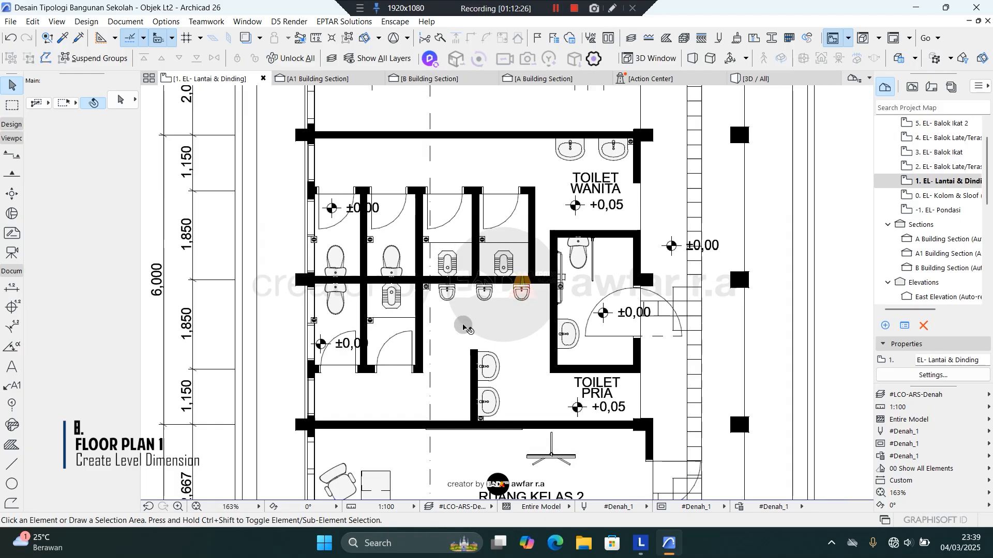
pyautogui.scroll(-1, 462, 222)
pyautogui.scroll(2, 567, 216)
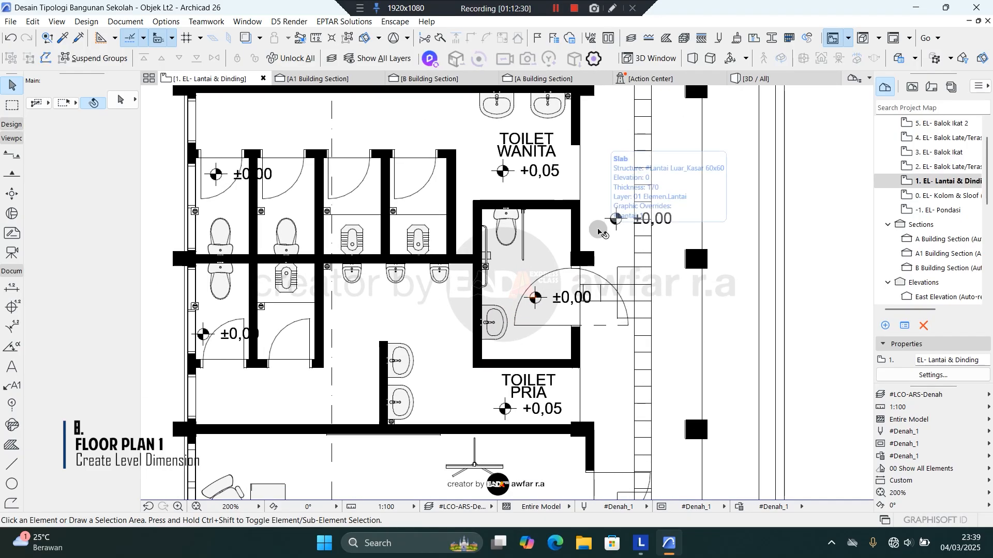
pyautogui.scroll(-6, 568, 217)
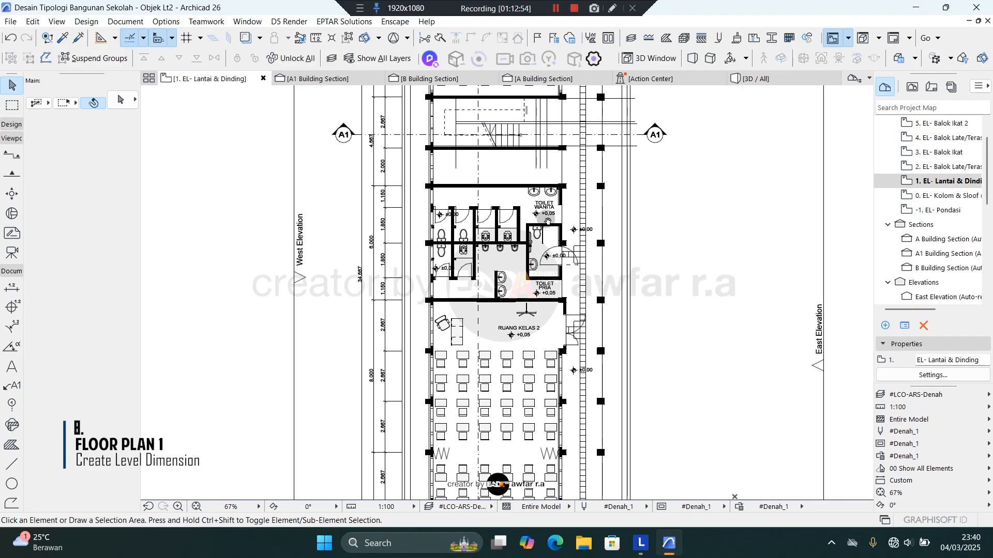
# Step: Place a level dimension in the staircase area, just east of the stair's UP mark along section line A1
pyautogui.scroll(4, 553, 255)
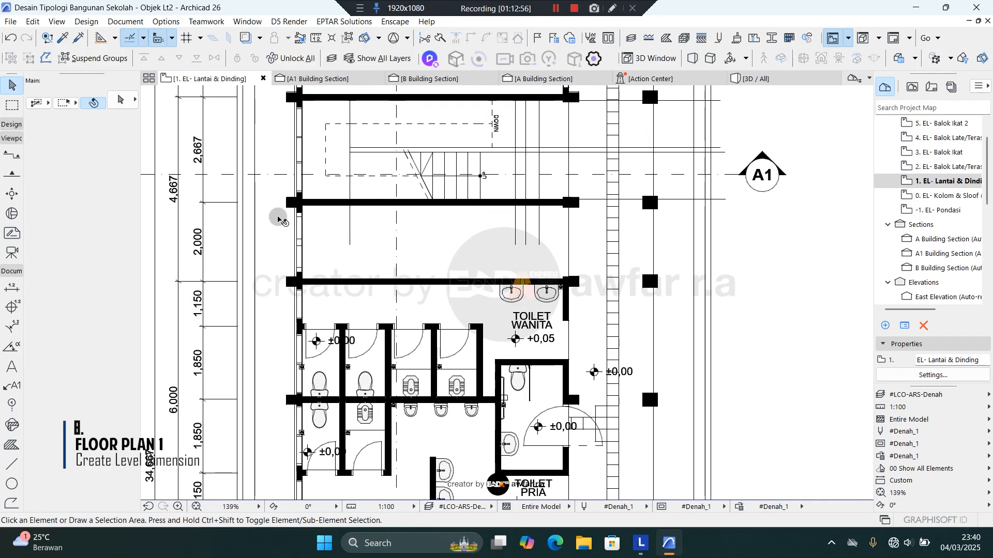
pyautogui.click(12, 307)
pyautogui.scroll(3, 434, 282)
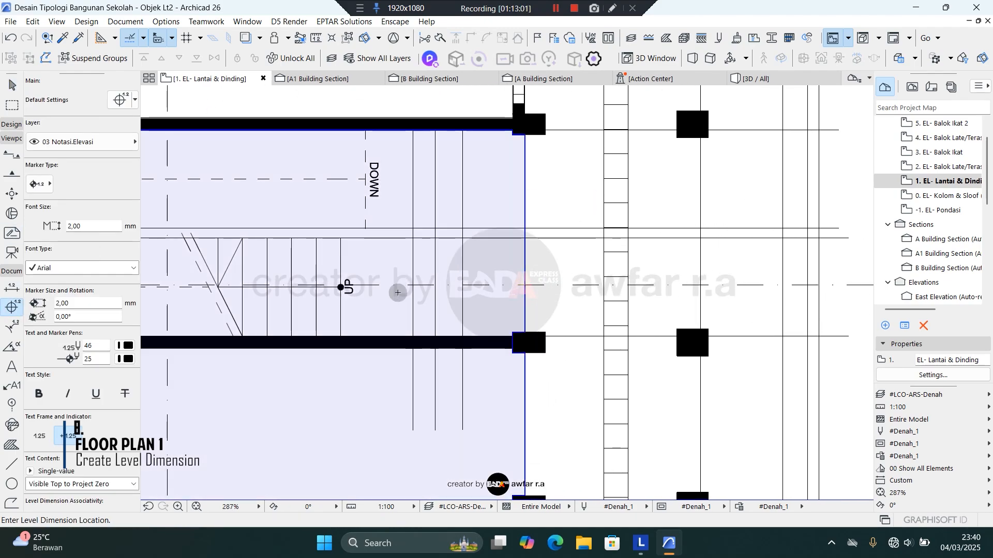
pyautogui.click(396, 292)
pyautogui.scroll(-2, 473, 289)
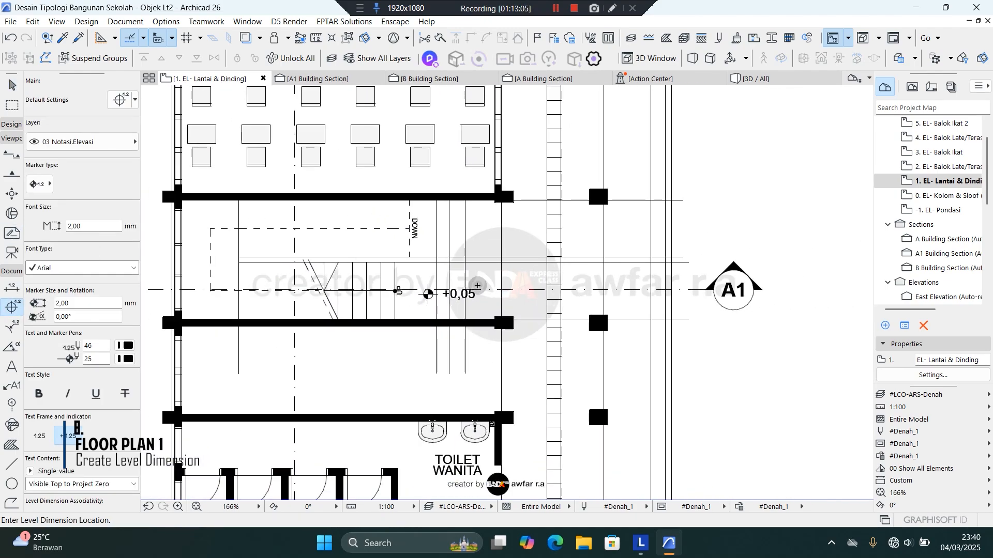
pyautogui.scroll(-2, 485, 292)
pyautogui.scroll(2, 507, 305)
pyautogui.scroll(-3, 534, 233)
pyautogui.press('Escape')
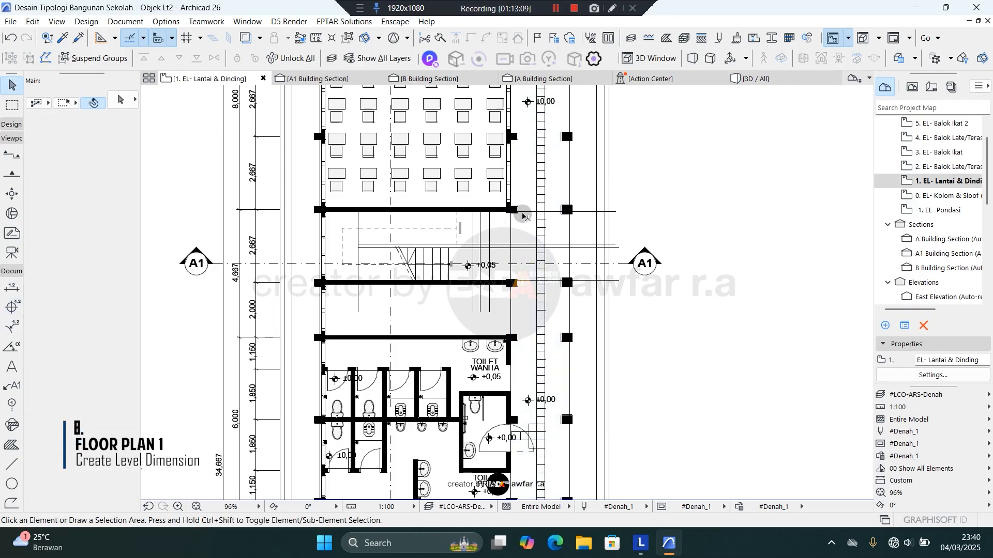
# Step: Review the level dimensions and room labels across the whole floor plan, from RUANG KELAS 1 through the toilets and staircase to RUANG KELAS 3
pyautogui.scroll(-4, 523, 216)
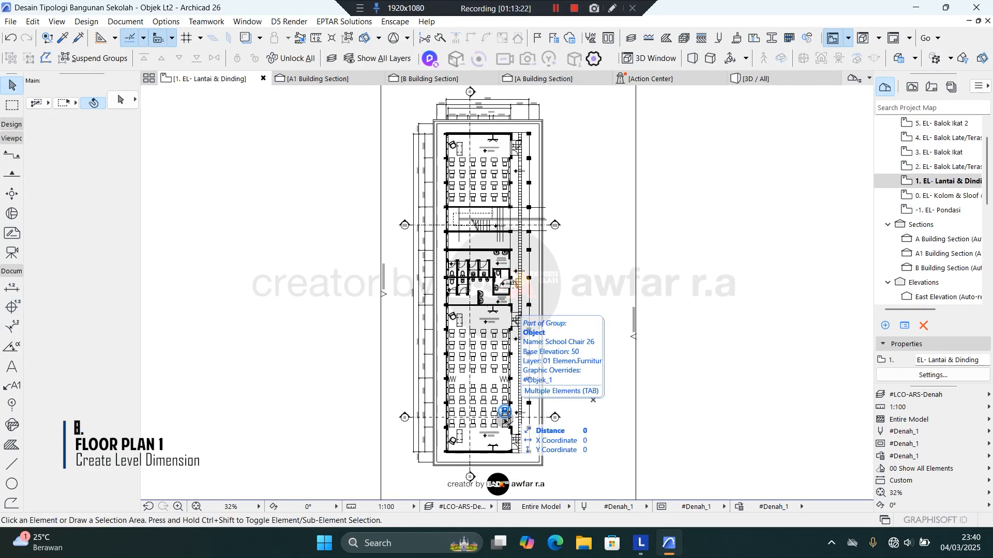
pyautogui.scroll(6, 504, 412)
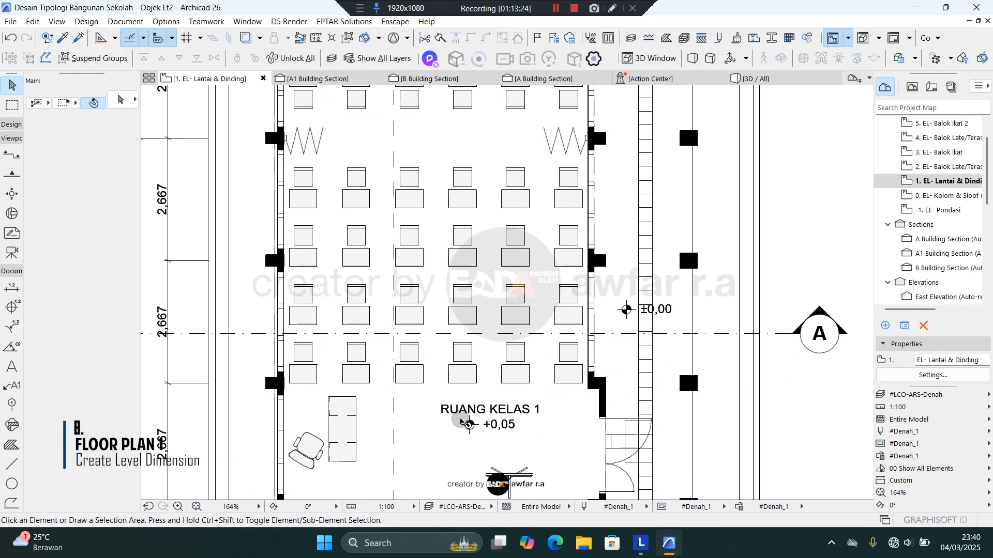
pyautogui.scroll(-2, 478, 431)
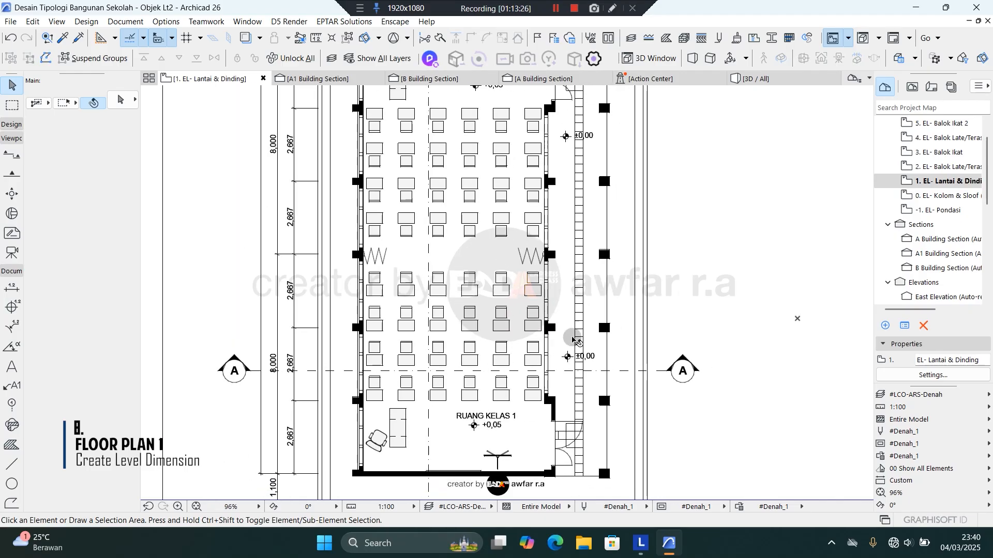
pyautogui.scroll(10, 576, 272)
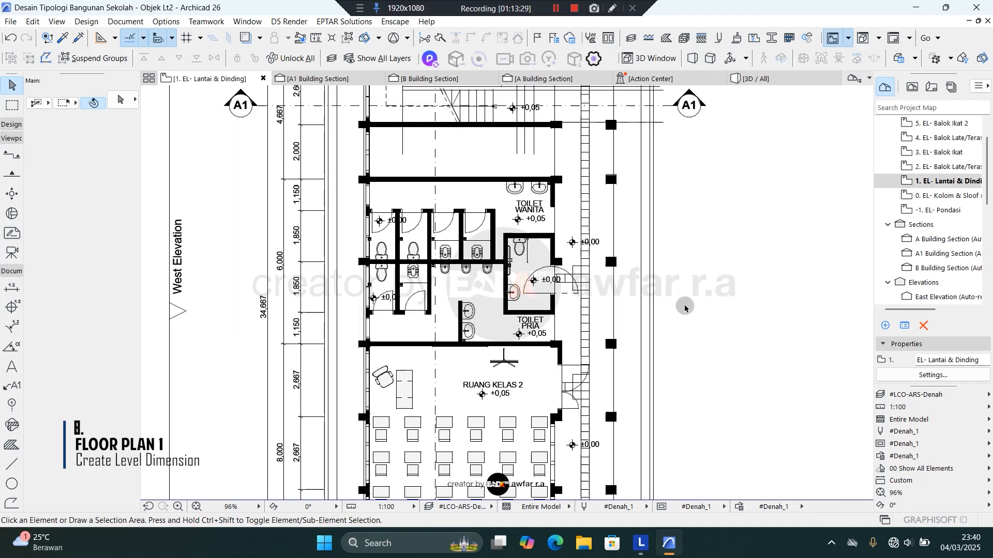
pyautogui.scroll(4, 571, 234)
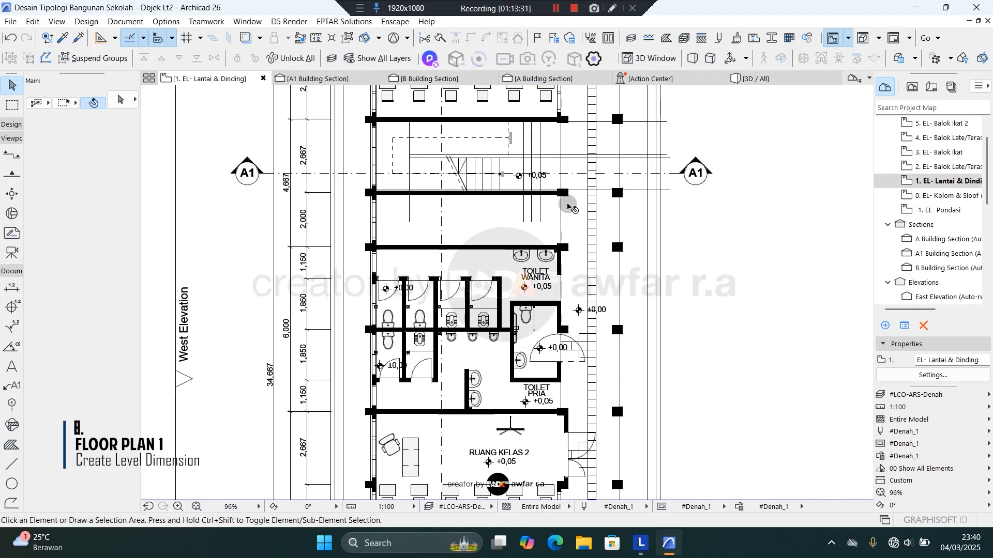
pyautogui.scroll(4, 568, 206)
pyautogui.scroll(2, 538, 232)
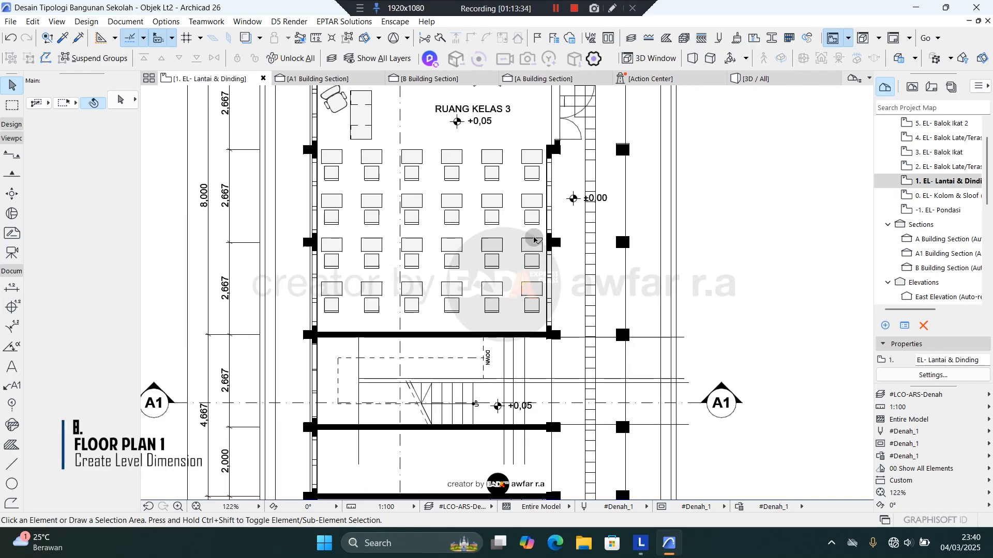
pyautogui.scroll(-8, 531, 207)
pyautogui.moveTo(510, 250); pyautogui.dragTo(496, 254, button='middle')
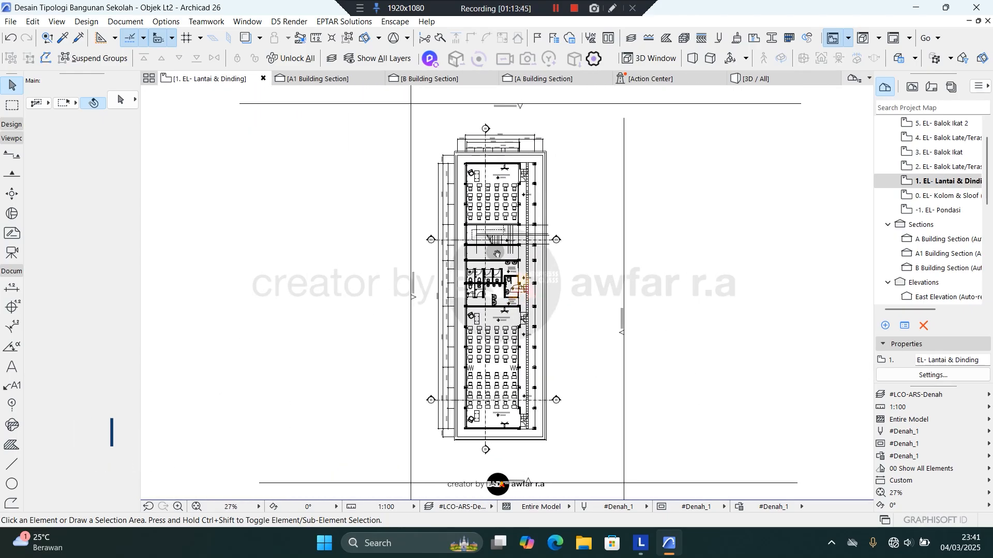
pyautogui.scroll(1, 495, 251)
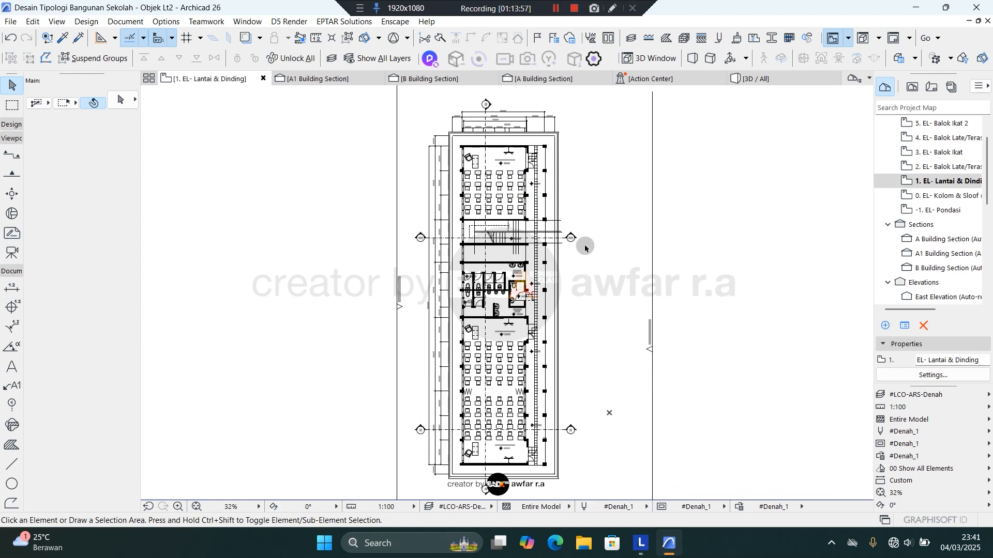
pyautogui.scroll(8, 491, 177)
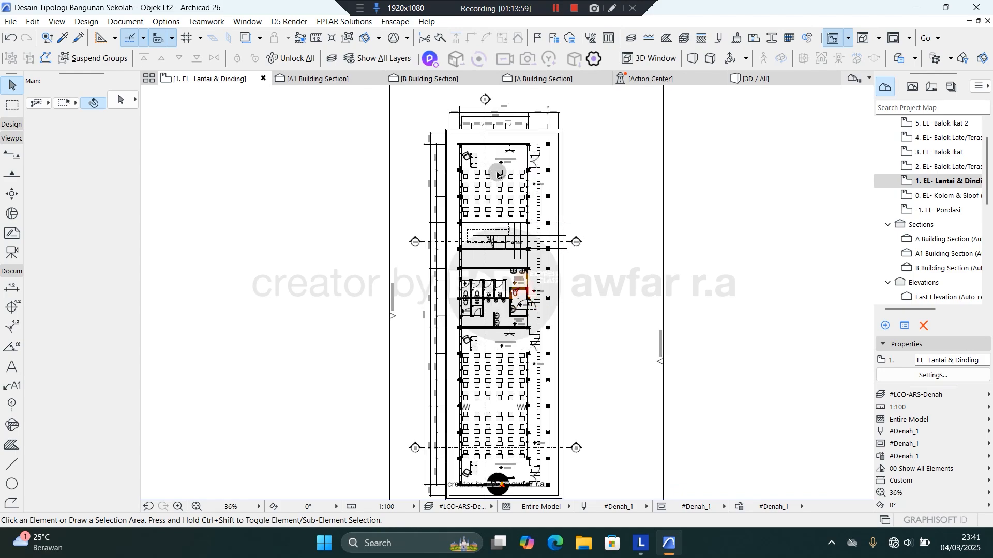
pyautogui.moveTo(517, 173); pyautogui.dragTo(520, 159, button='middle')
pyautogui.scroll(-7, 497, 170)
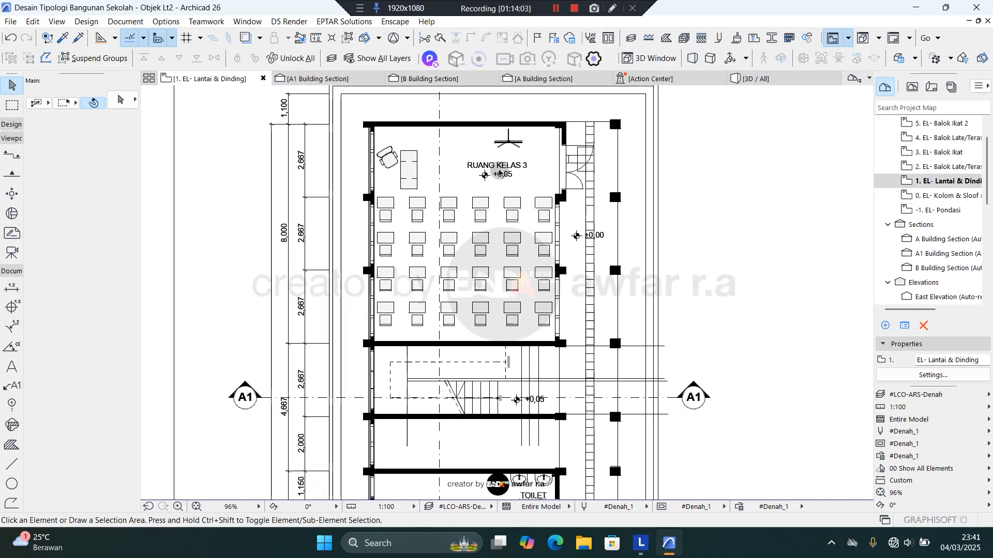
pyautogui.scroll(-3, 517, 228)
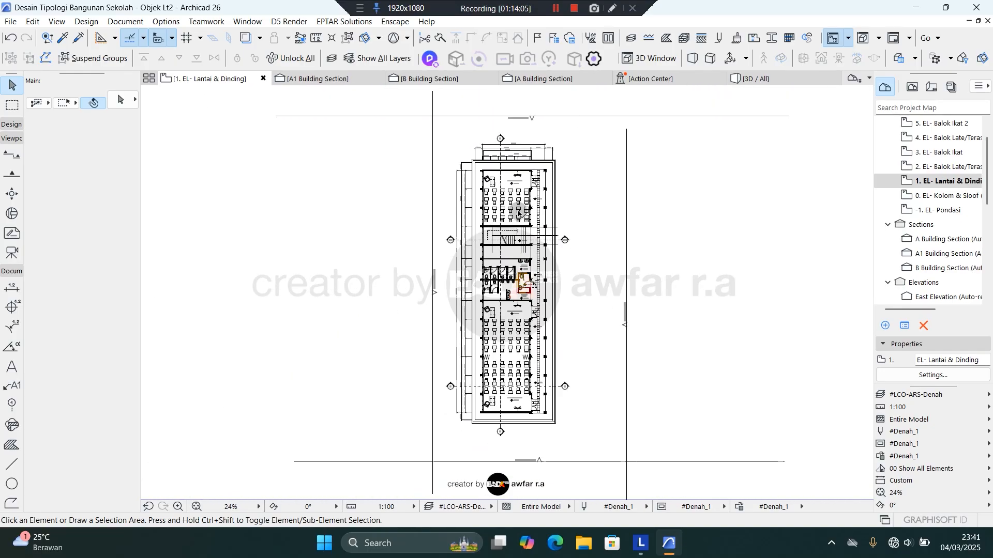
pyautogui.scroll(2, 517, 217)
pyautogui.scroll(-1, 527, 218)
pyautogui.moveTo(577, 290); pyautogui.dragTo(587, 285, button='middle')
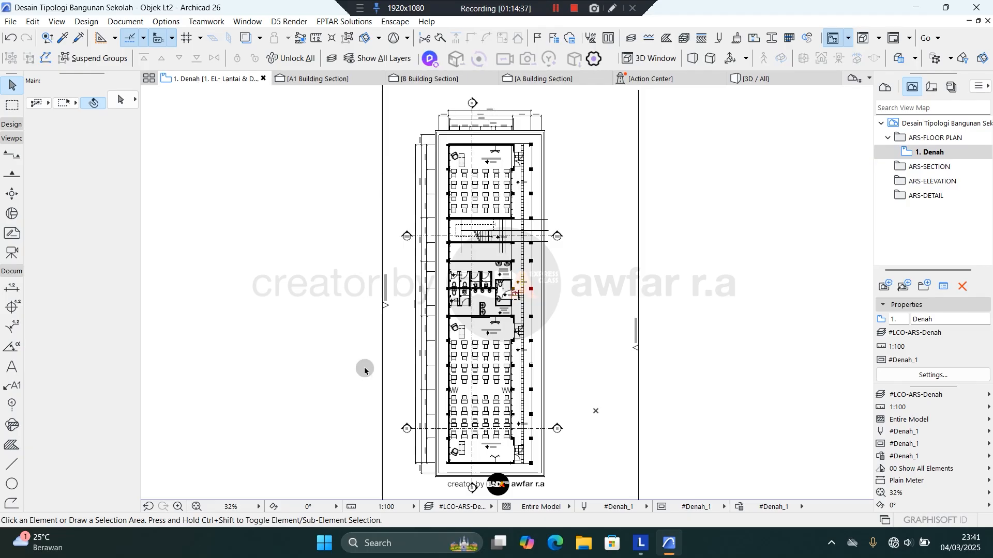
pyautogui.scroll(-1, 420, 174)
pyautogui.scroll(1, 446, 176)
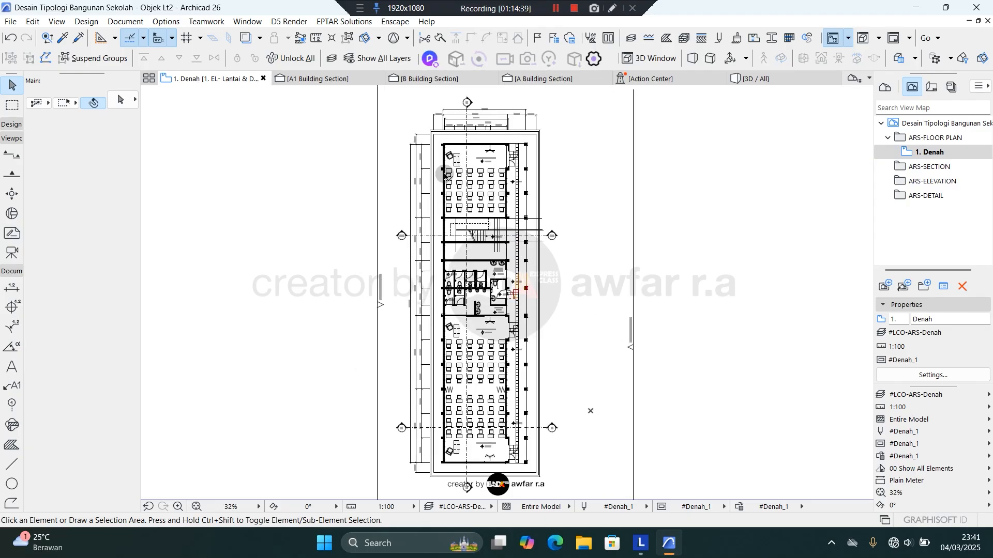
pyautogui.moveTo(484, 268); pyautogui.dragTo(480, 266, button='middle')
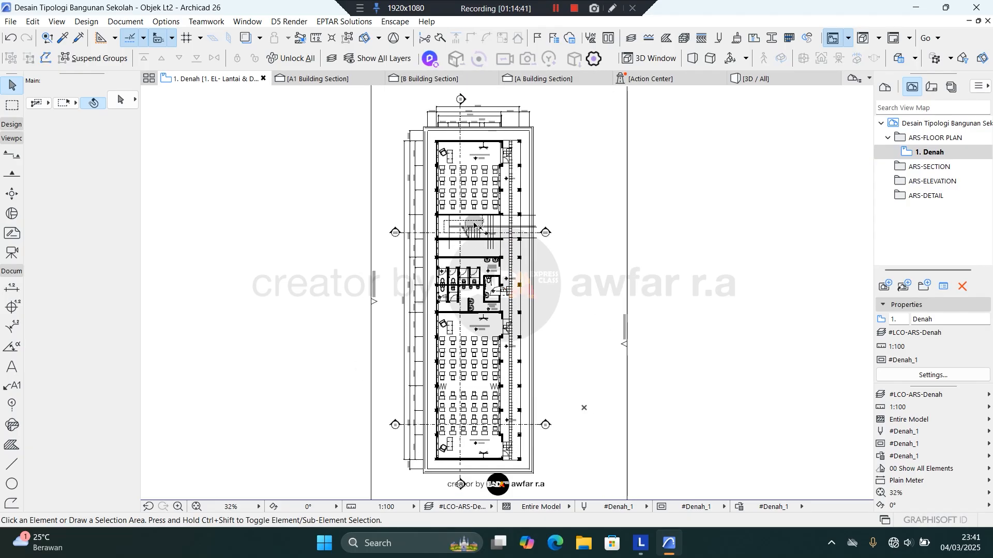
pyautogui.moveTo(558, 206); pyautogui.dragTo(548, 210, button='middle')
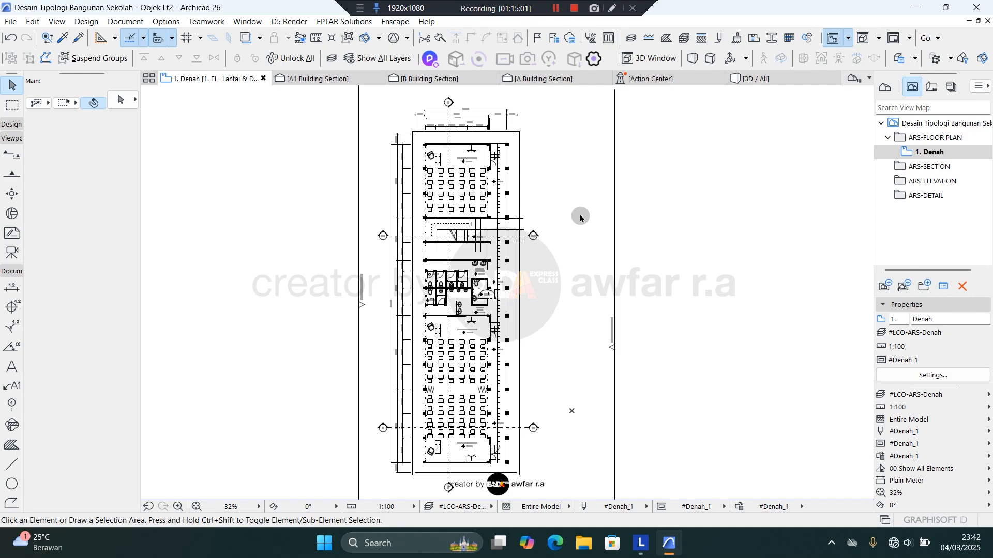
# Step: View the plan of story "3. EL- Balok Ikat" from the project map, and return to story "1. EL- Lantai & Dinding"
pyautogui.click(885, 87)
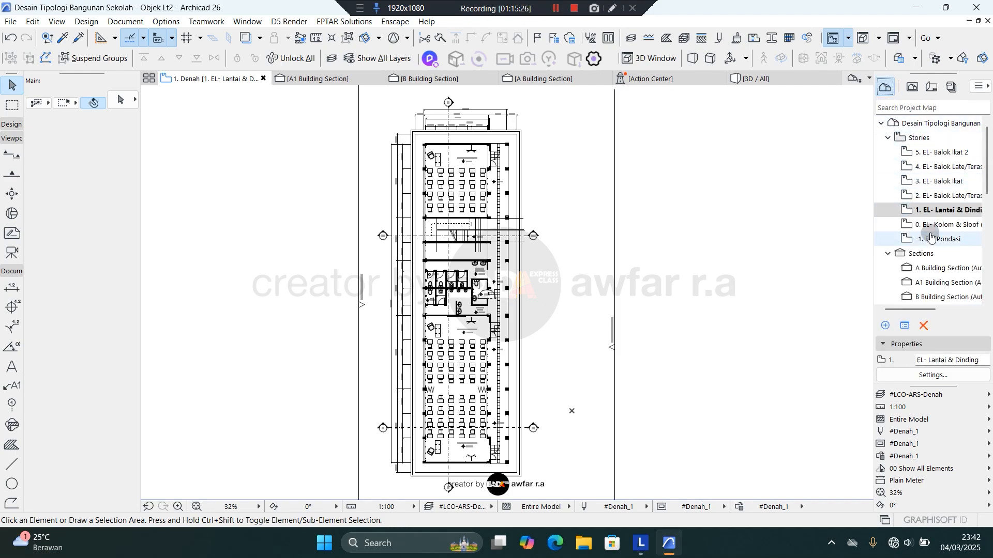
pyautogui.click(931, 183)
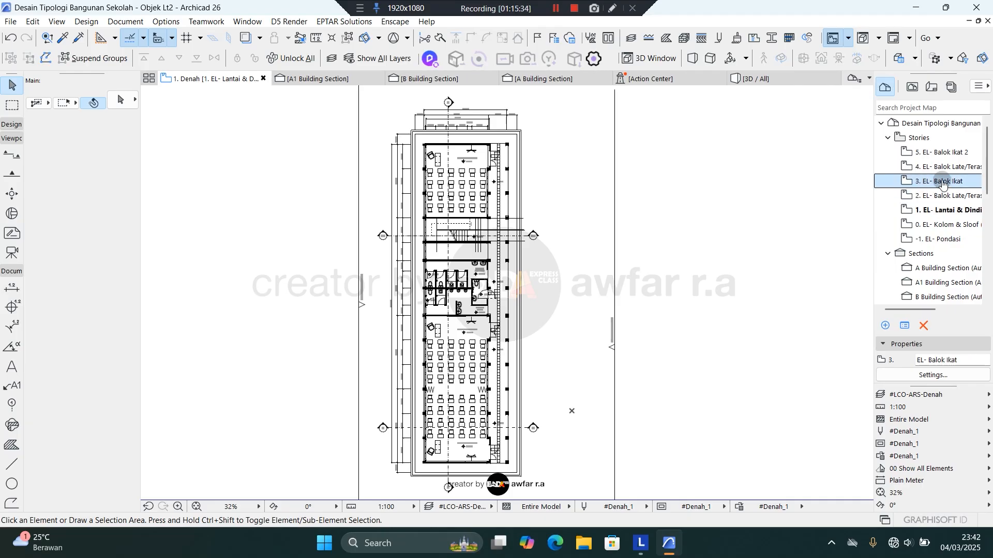
pyautogui.doubleClick(942, 186)
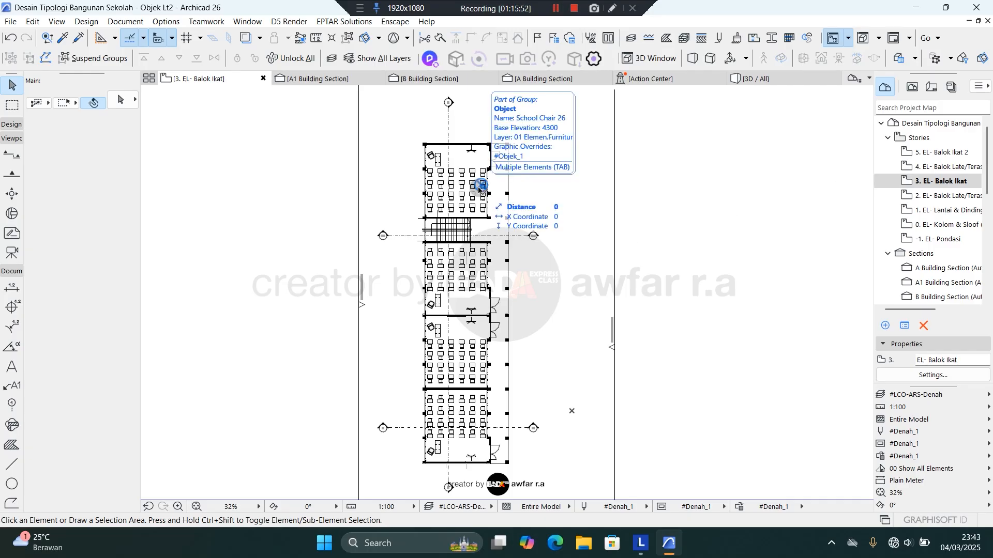
pyautogui.scroll(3, 478, 189)
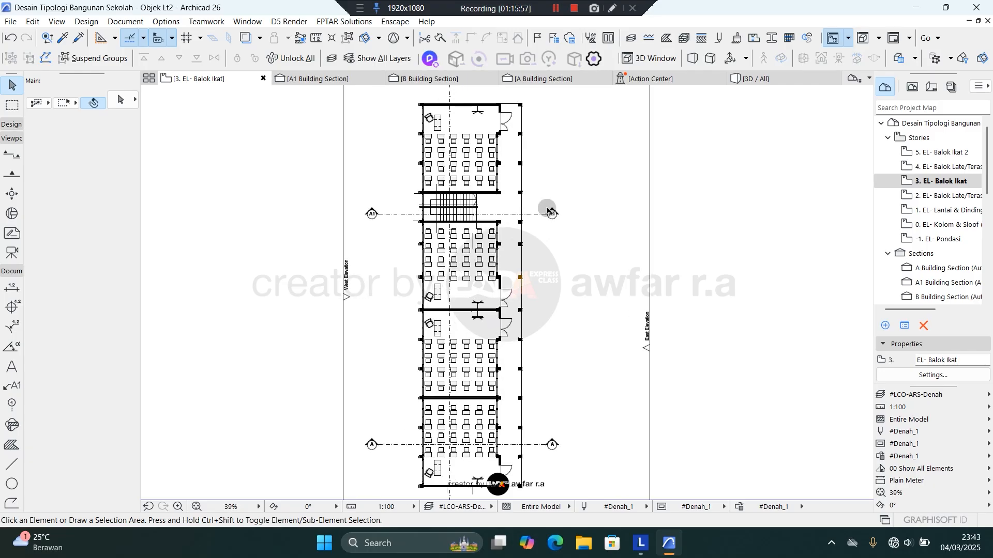
pyautogui.scroll(-3, 509, 191)
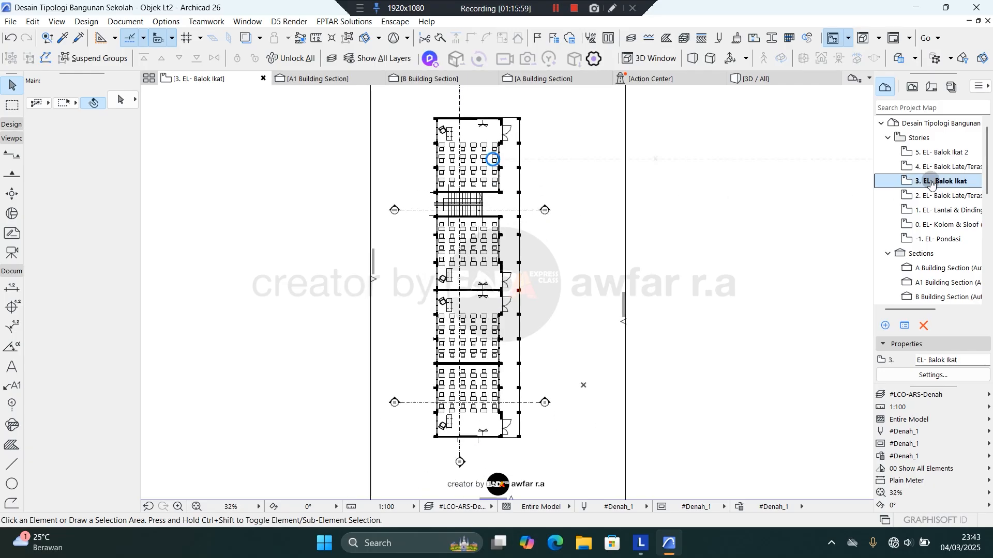
pyautogui.doubleClick(940, 212)
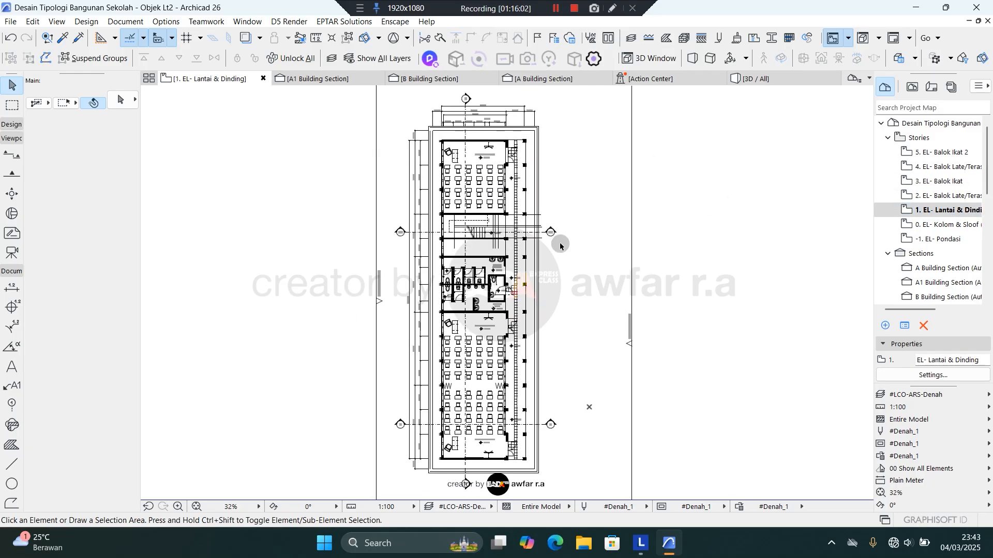